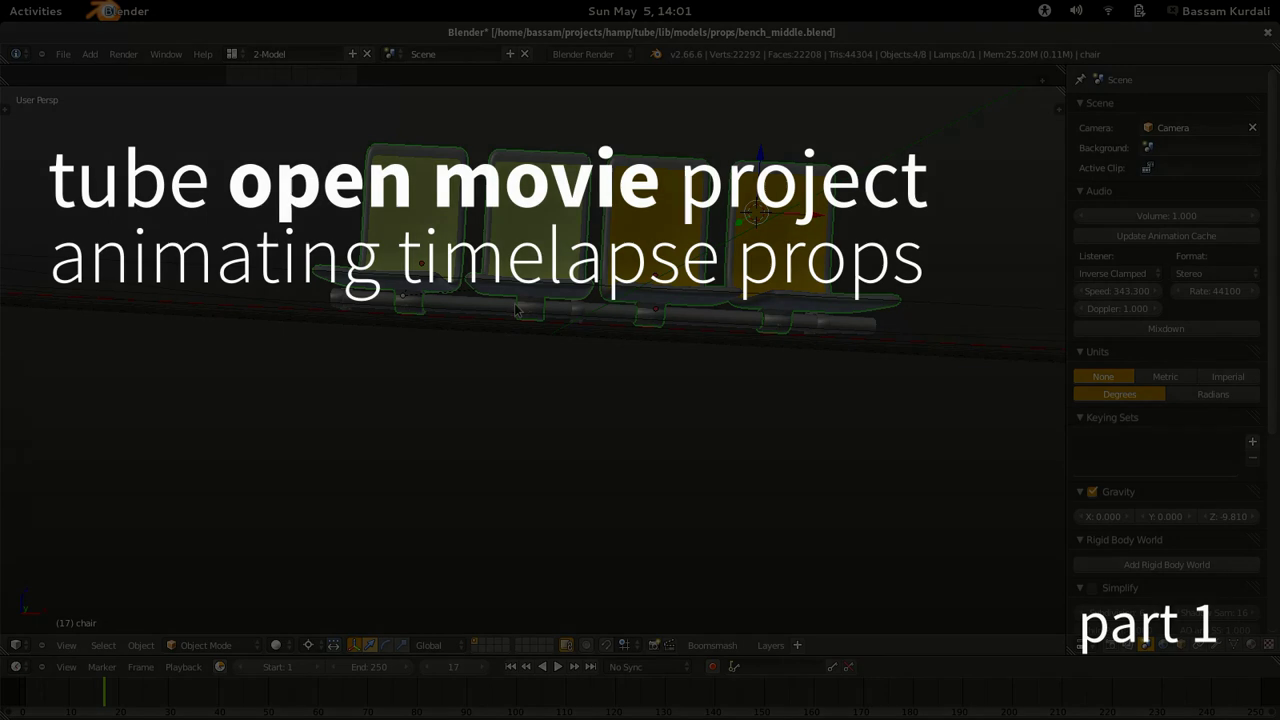
{"action": "middle_click_drag", "start_coordinate": [561, 313], "coordinate": [594, 366]}
{"action": "middle_click_drag", "start_coordinate": [755, 326], "coordinate": [614, 310]}
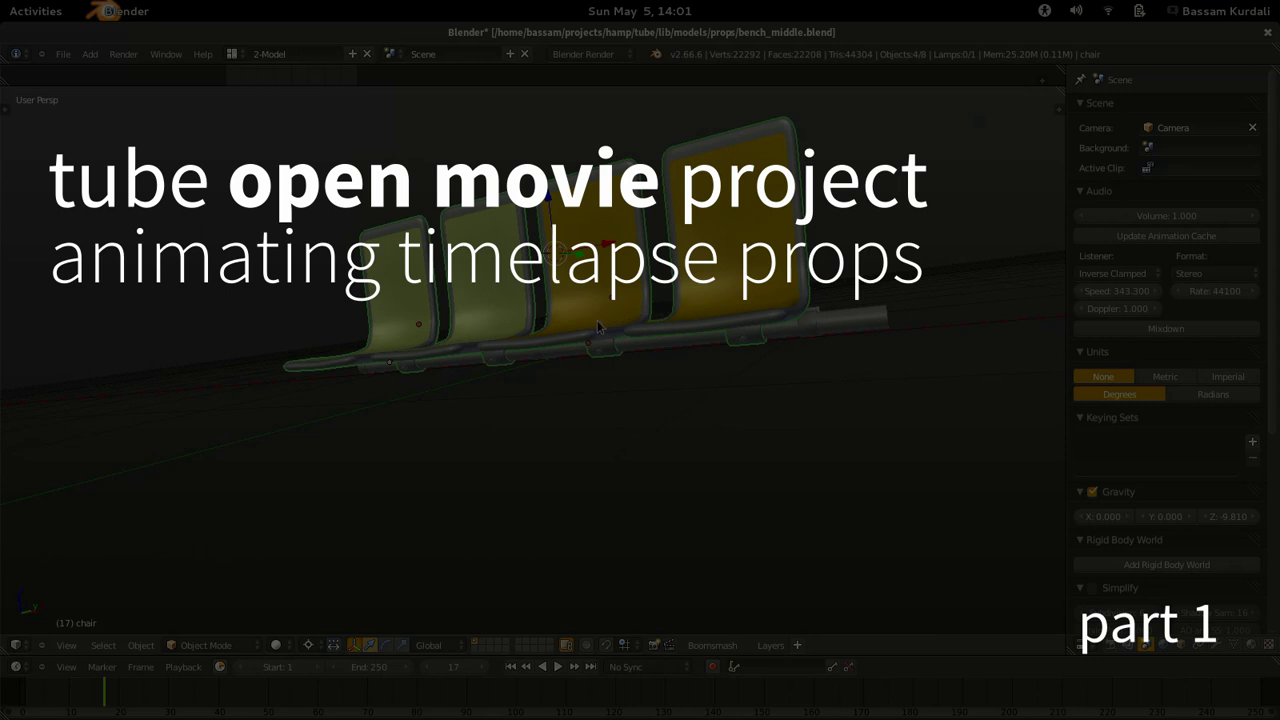
{"action": "middle_click_drag", "start_coordinate": [421, 335], "coordinate": [525, 342]}
{"action": "right_click", "coordinate": [588, 370]}
{"action": "key", "text": "Tab"}
{"action": "right_click", "coordinate": [528, 346], "text": "shift"}
{"action": "key", "text": "g"}
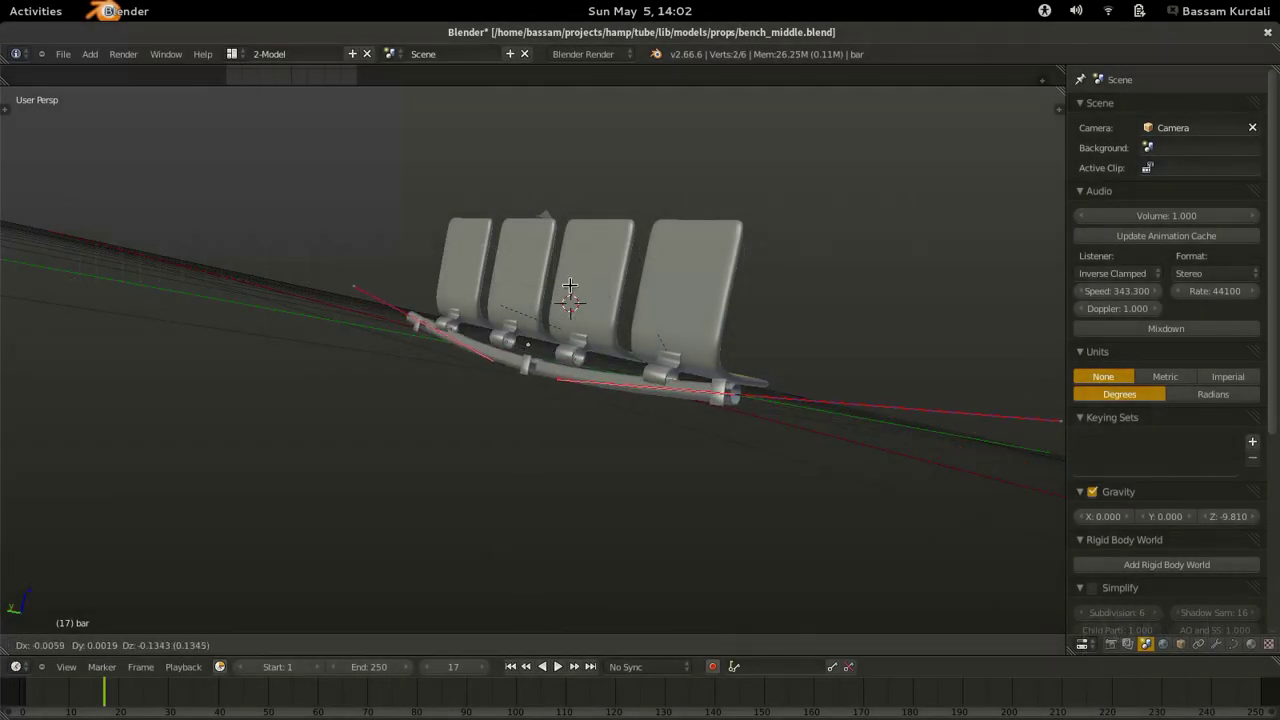
{"action": "right_click", "coordinate": [581, 285]}
{"action": "middle_click_drag", "start_coordinate": [707, 274], "coordinate": [443, 330]}
{"action": "key", "text": "Tab"}
Add a lattice object and move it over the middle of the four-seat bench.
{"action": "middle_click_drag", "start_coordinate": [587, 320], "coordinate": [568, 336]}
{"action": "key", "text": "shift+a"}
{"action": "mouse_move", "coordinate": [555, 333]}
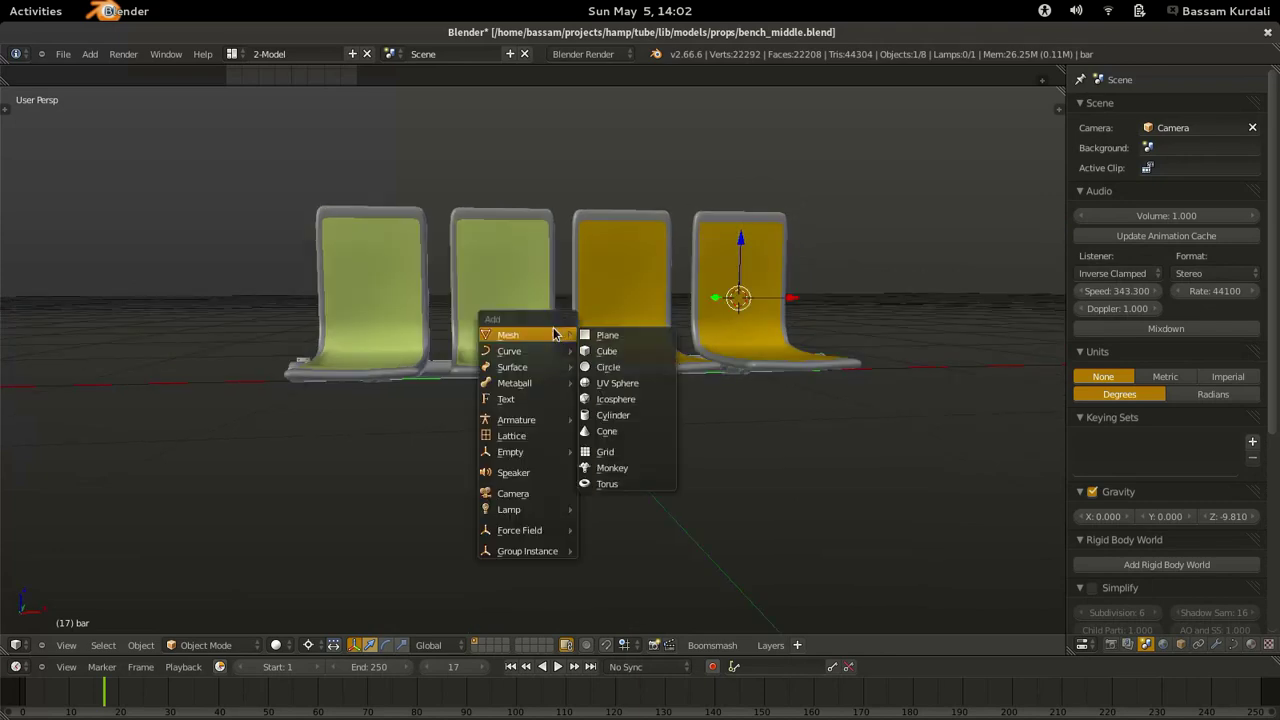
{"action": "left_click", "coordinate": [537, 437]}
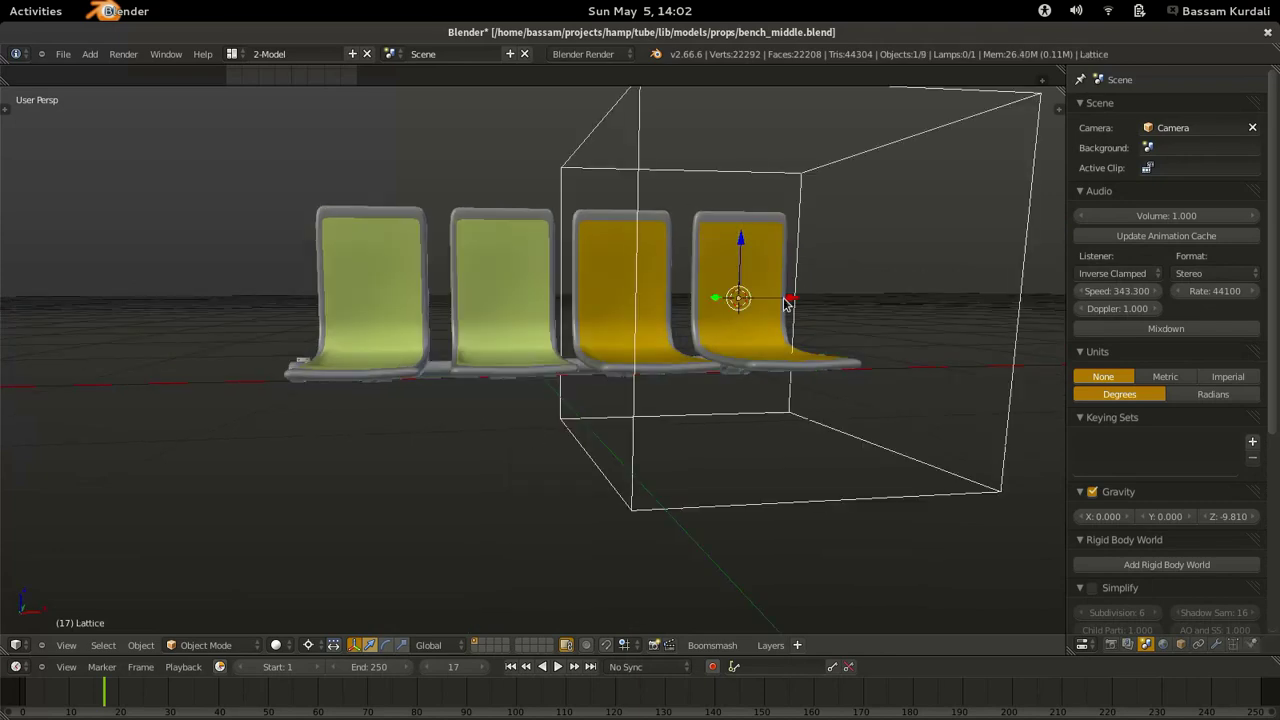
{"action": "key", "text": "g"}
{"action": "left_click", "coordinate": [617, 285]}
{"action": "middle_click_drag", "start_coordinate": [617, 285], "coordinate": [608, 343]}
{"action": "left_click_drag", "start_coordinate": [673, 335], "coordinate": [590, 307]}
{"action": "middle_click_drag", "start_coordinate": [712, 352], "coordinate": [605, 350]}
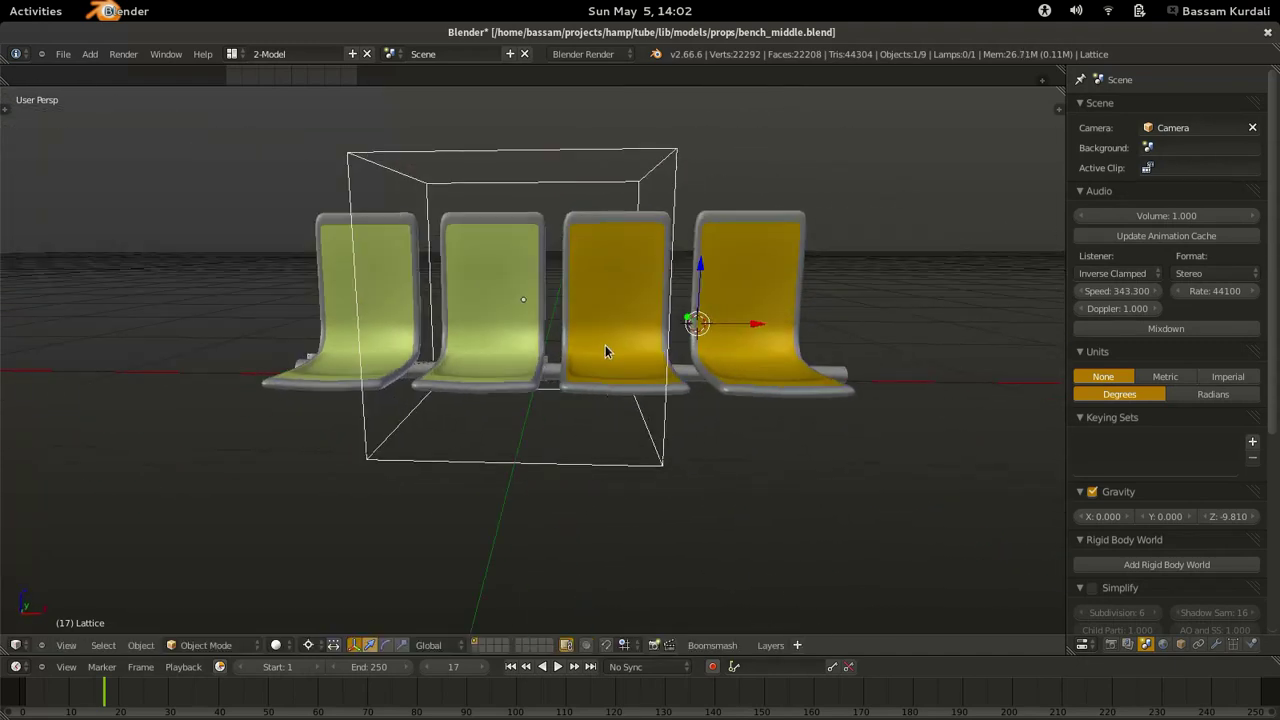
Stretch the lattice along the X axis so it spans all four seats.
{"action": "key", "text": "g"}
{"action": "right_click", "coordinate": [562, 337]}
{"action": "key", "text": "s"}
{"action": "key", "text": "x"}
{"action": "left_click", "coordinate": [657, 337]}
{"action": "middle_click_drag", "start_coordinate": [657, 337], "coordinate": [764, 362]}
{"action": "middle_click_drag", "start_coordinate": [678, 245], "coordinate": [639, 246]}
Shrink the lattice along the Z and Y axes in the orthographic side view to fit the bench's profile.
{"action": "key", "text": "KP_5"}
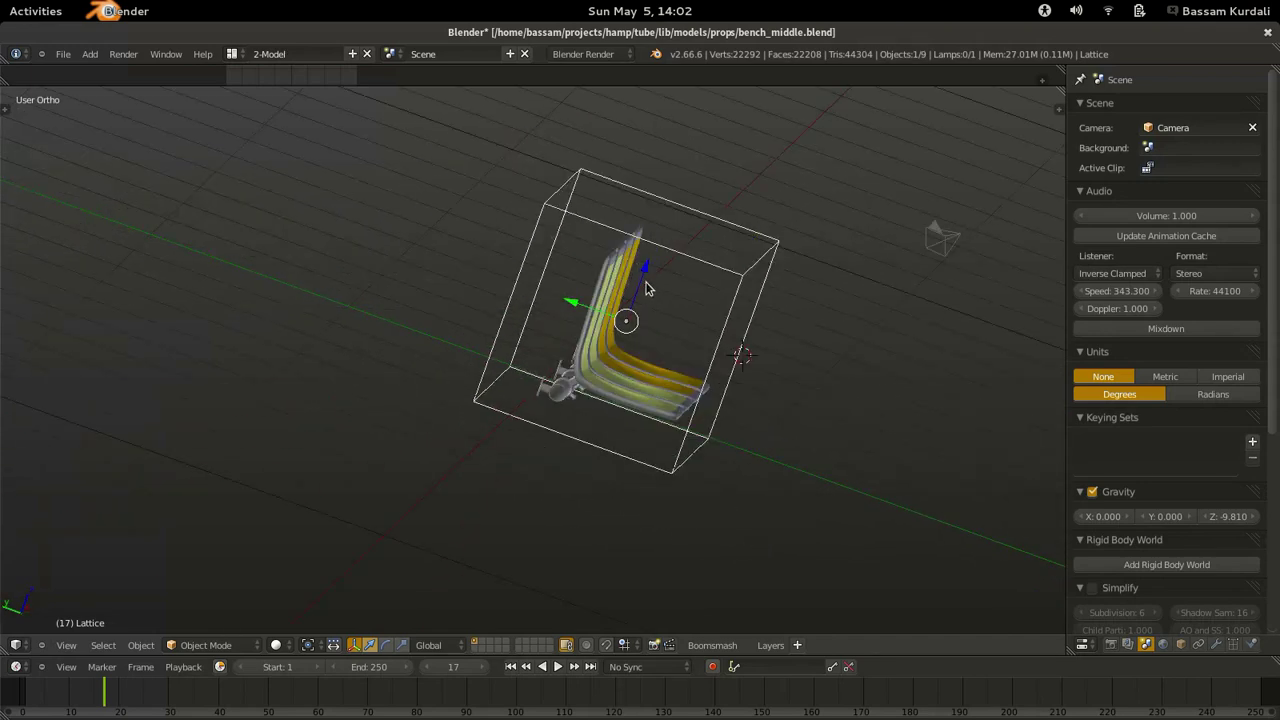
{"action": "key", "text": "KP_1"}
{"action": "key", "text": "KP_3"}
{"action": "key", "text": "s"}
{"action": "key", "text": "z"}
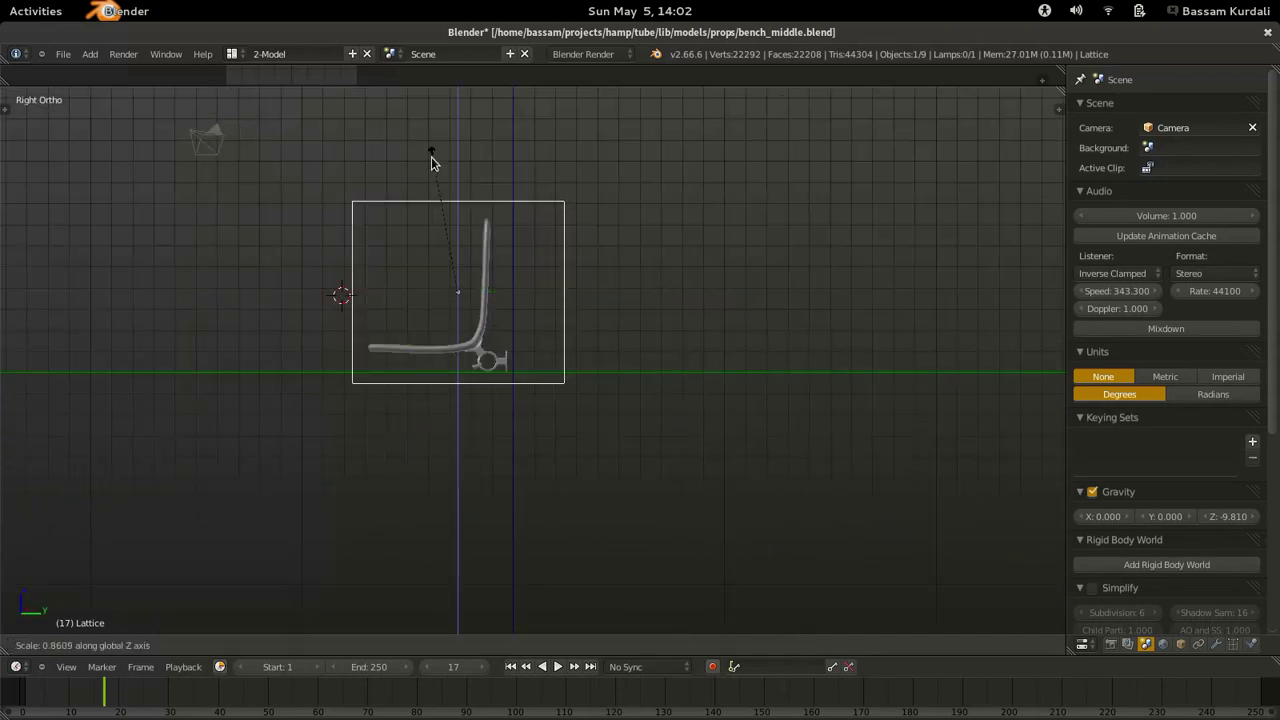
{"action": "left_click", "coordinate": [437, 166]}
{"action": "key", "text": "s"}
{"action": "key", "text": "y"}
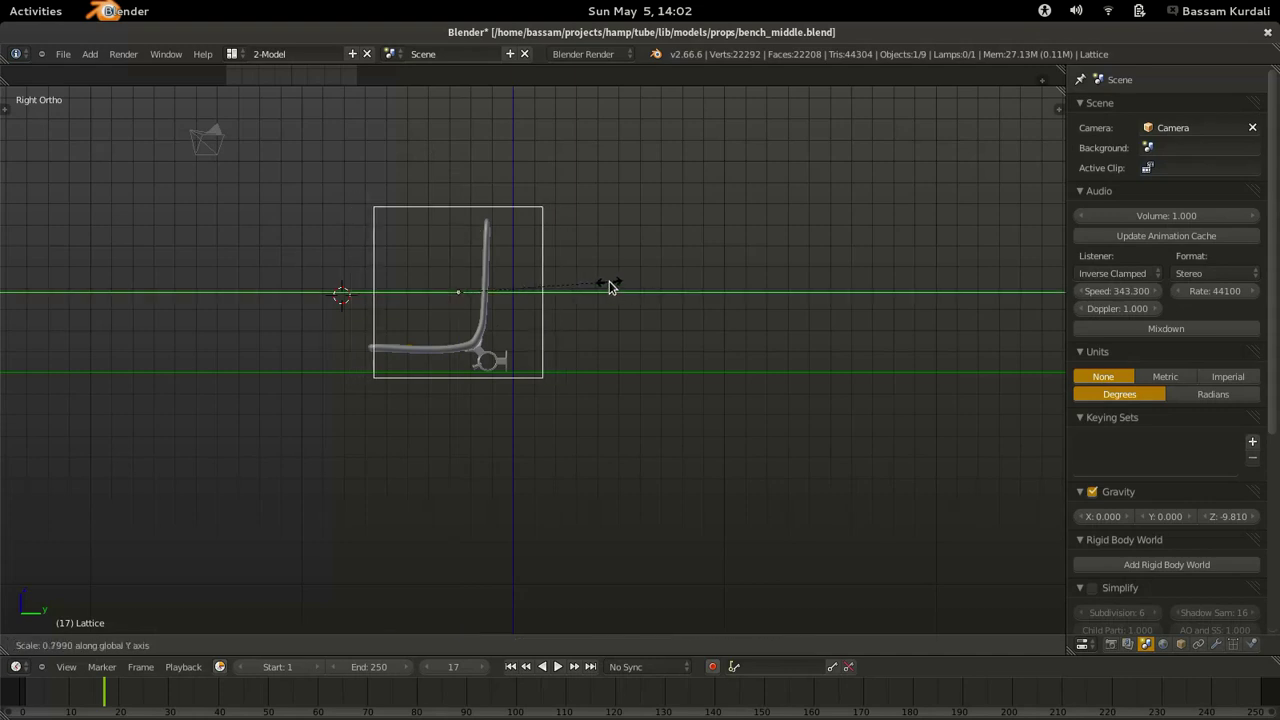
{"action": "left_click", "coordinate": [603, 288]}
Shift the lattice along the Y axis until it encloses the seats and bar, and hide the transform manipulator.
{"action": "key", "text": "g"}
{"action": "key", "text": "y"}
{"action": "left_click", "coordinate": [593, 292]}
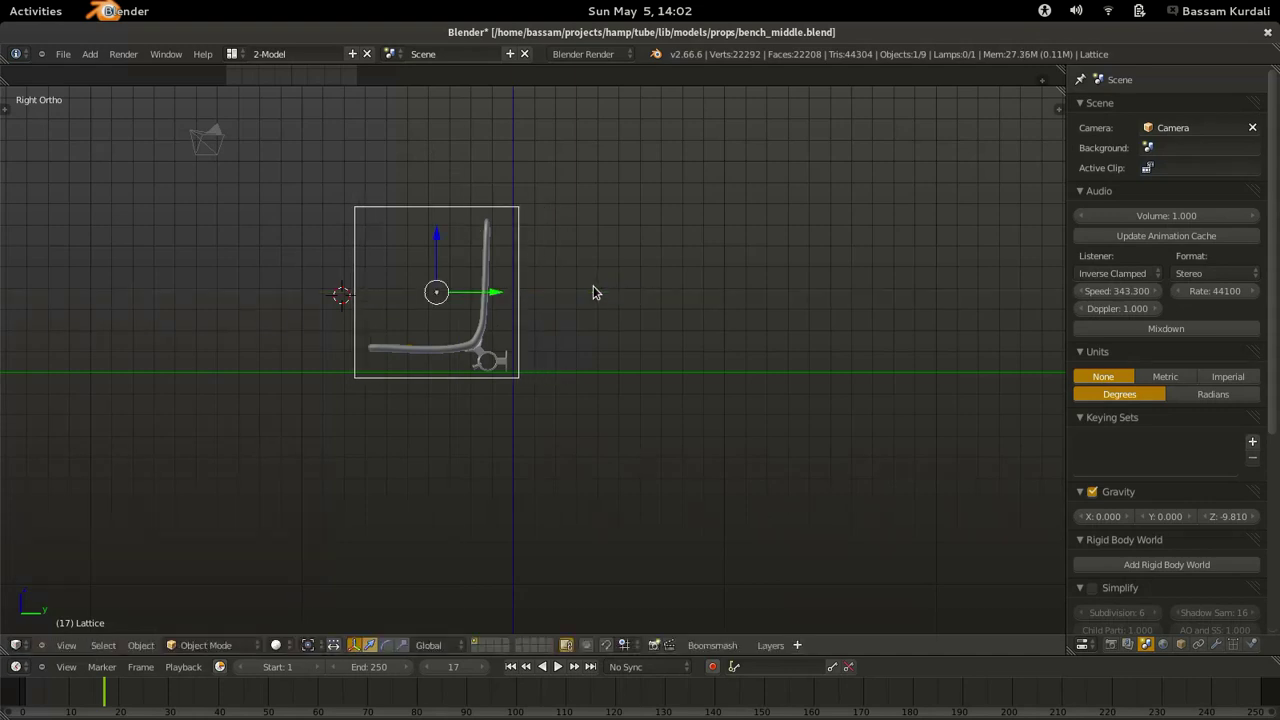
{"action": "key", "text": "ctrl+space"}
{"action": "middle_click_drag", "start_coordinate": [511, 300], "coordinate": [365, 351]}
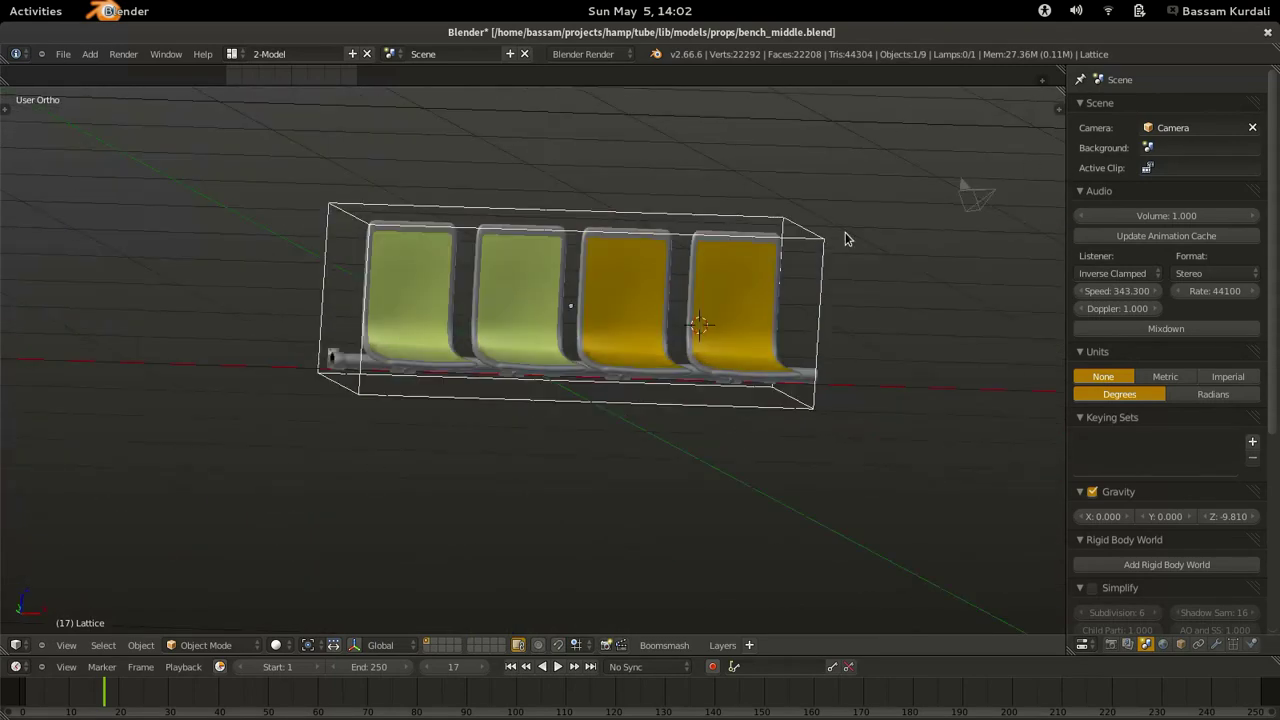
Set the lattice resolution to U 5, V 4 and W 4, and add a Basis and a second shape key.
{"action": "scroll", "coordinate": [1160, 340], "scroll_direction": "down", "scroll_amount": 6}
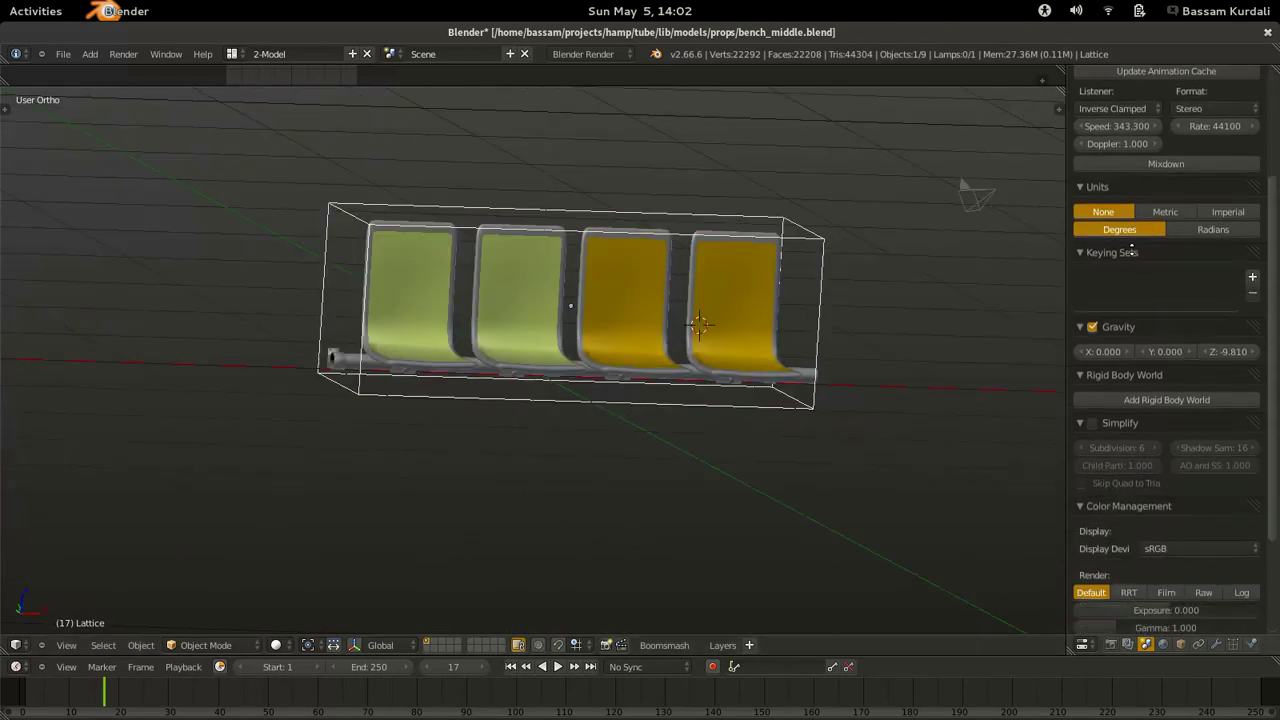
{"action": "left_click", "coordinate": [1233, 644]}
{"action": "left_click", "coordinate": [1162, 158]}
{"action": "left_click", "coordinate": [1162, 158]}
{"action": "left_click", "coordinate": [1162, 158]}
{"action": "middle_click_drag", "start_coordinate": [1034, 166], "coordinate": [601, 323]}
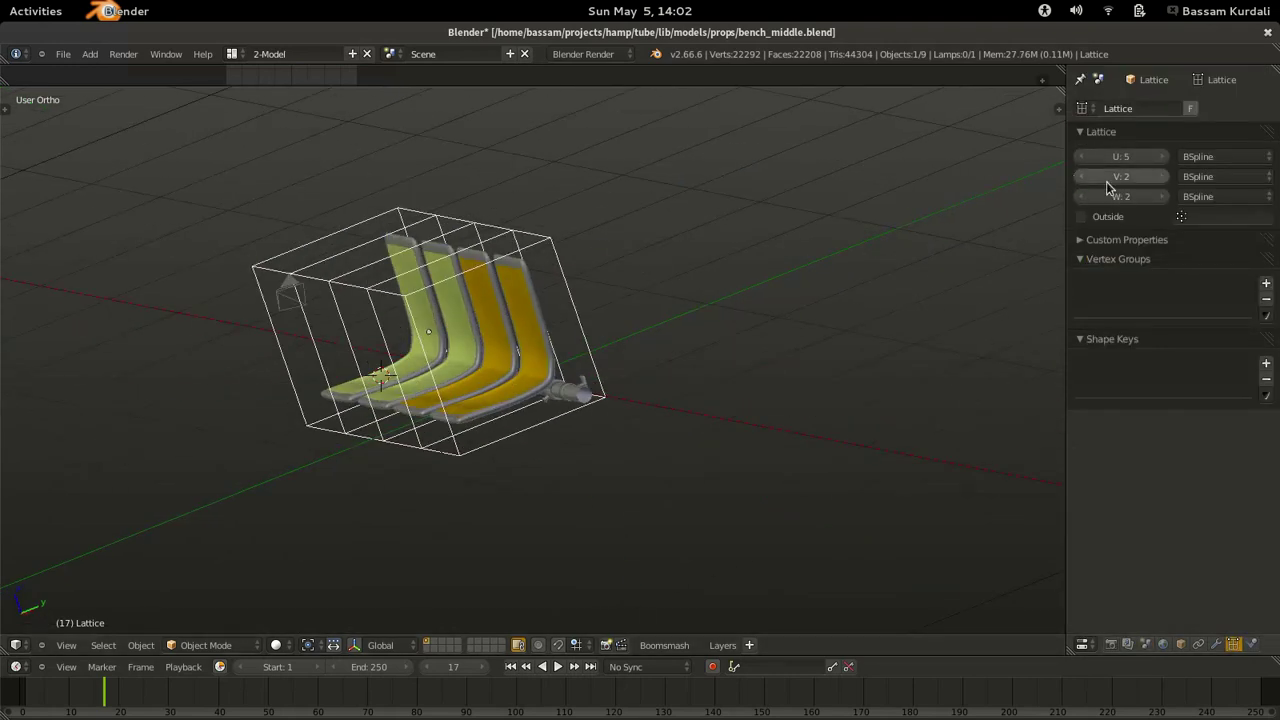
{"action": "left_click", "coordinate": [1162, 177]}
{"action": "left_click", "coordinate": [1162, 177]}
{"action": "left_click", "coordinate": [1162, 197]}
{"action": "left_click", "coordinate": [1162, 197]}
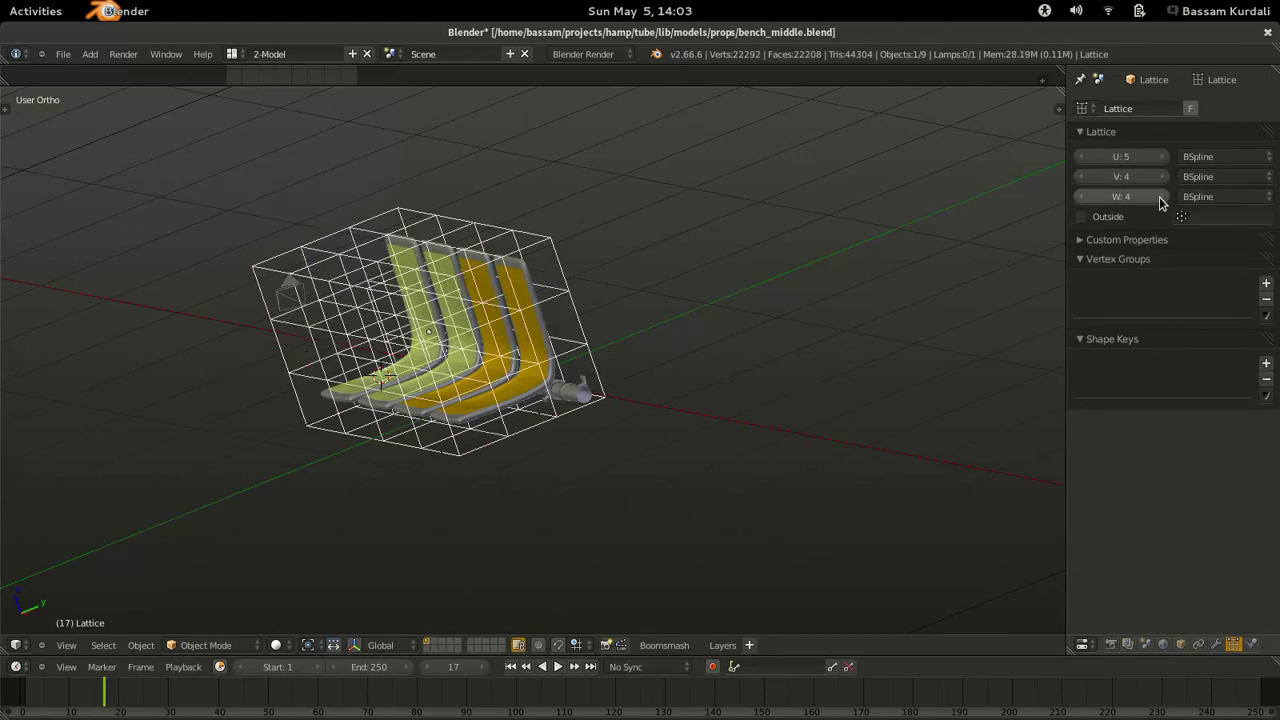
{"action": "left_click", "coordinate": [1265, 364]}
{"action": "left_click", "coordinate": [1265, 364]}
Add a Lattice modifier to the bench's bar with the Lattice object as its target.
{"action": "middle_click_drag", "start_coordinate": [1040, 375], "coordinate": [668, 350]}
{"action": "right_click", "coordinate": [816, 329]}
{"action": "right_click", "coordinate": [783, 214], "text": "shift"}
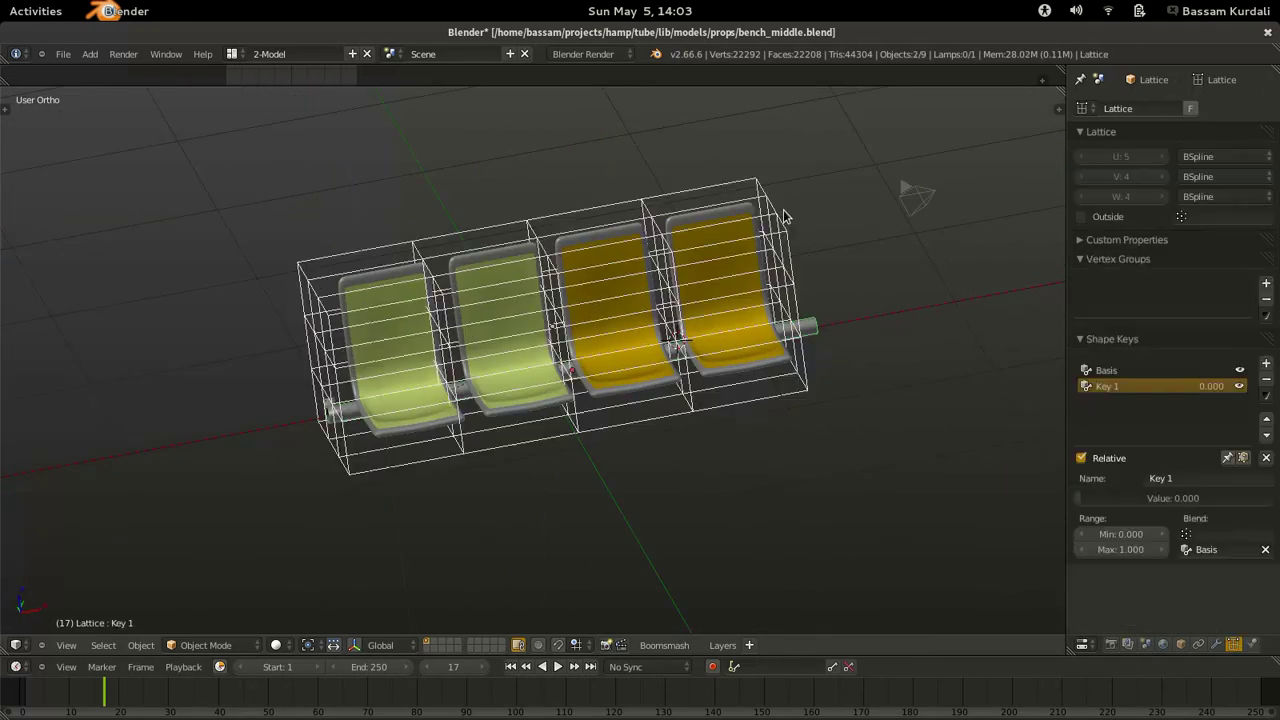
{"action": "right_click", "coordinate": [828, 326]}
{"action": "left_click", "coordinate": [1216, 644]}
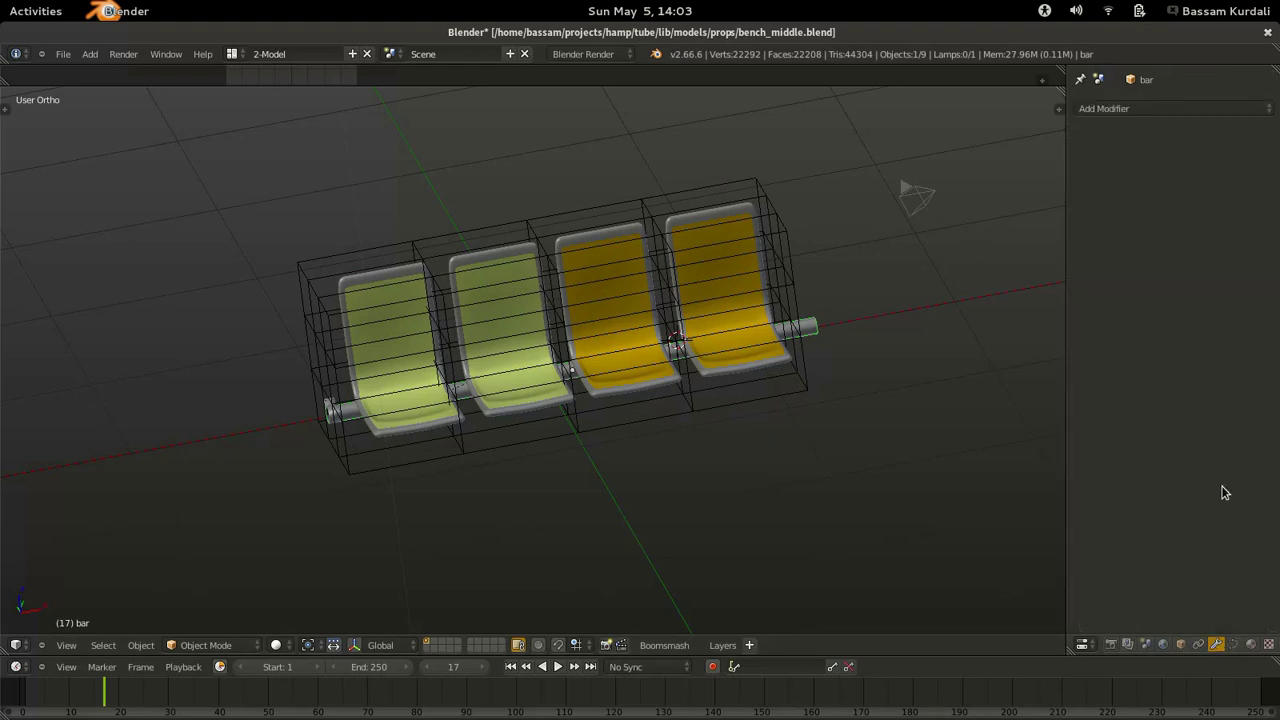
{"action": "left_click", "coordinate": [1130, 108]}
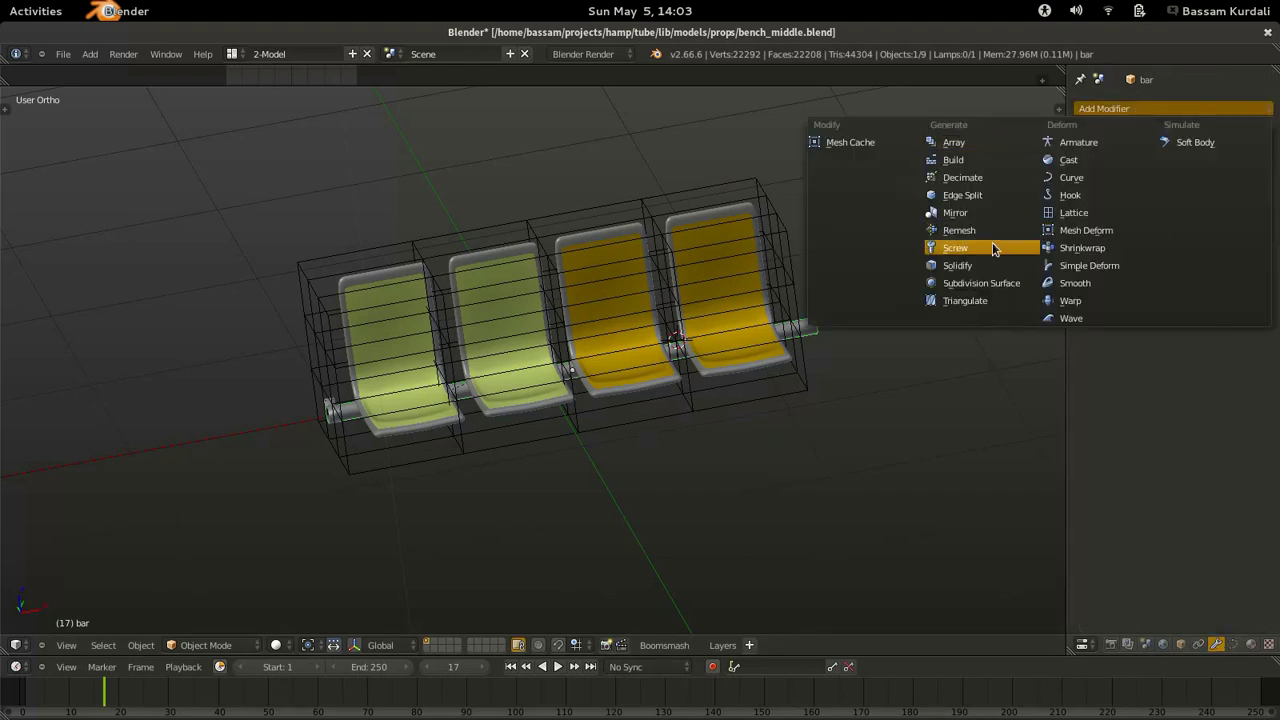
{"action": "left_click", "coordinate": [1073, 212]}
{"action": "left_click", "coordinate": [1125, 201]}
{"action": "left_click", "coordinate": [1130, 224]}
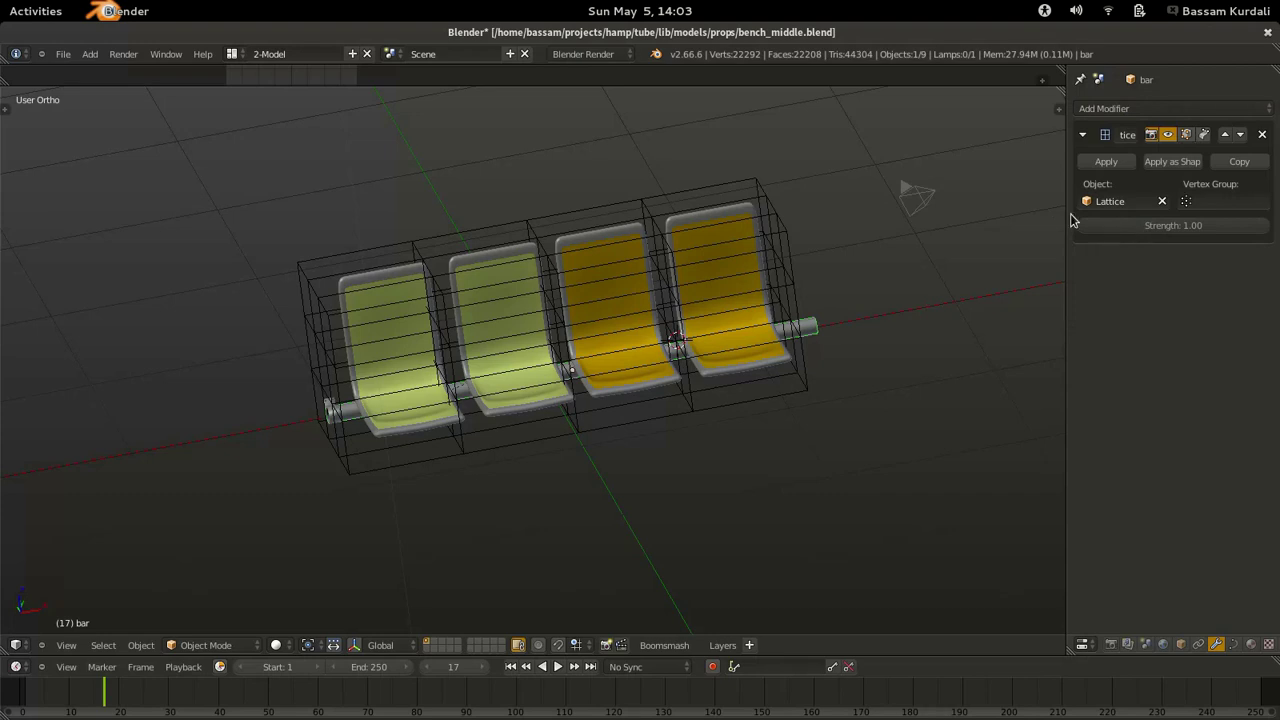
Select all bench parts without the lattice and copy the bar's Lattice modifier to them.
{"action": "key", "text": "a"}
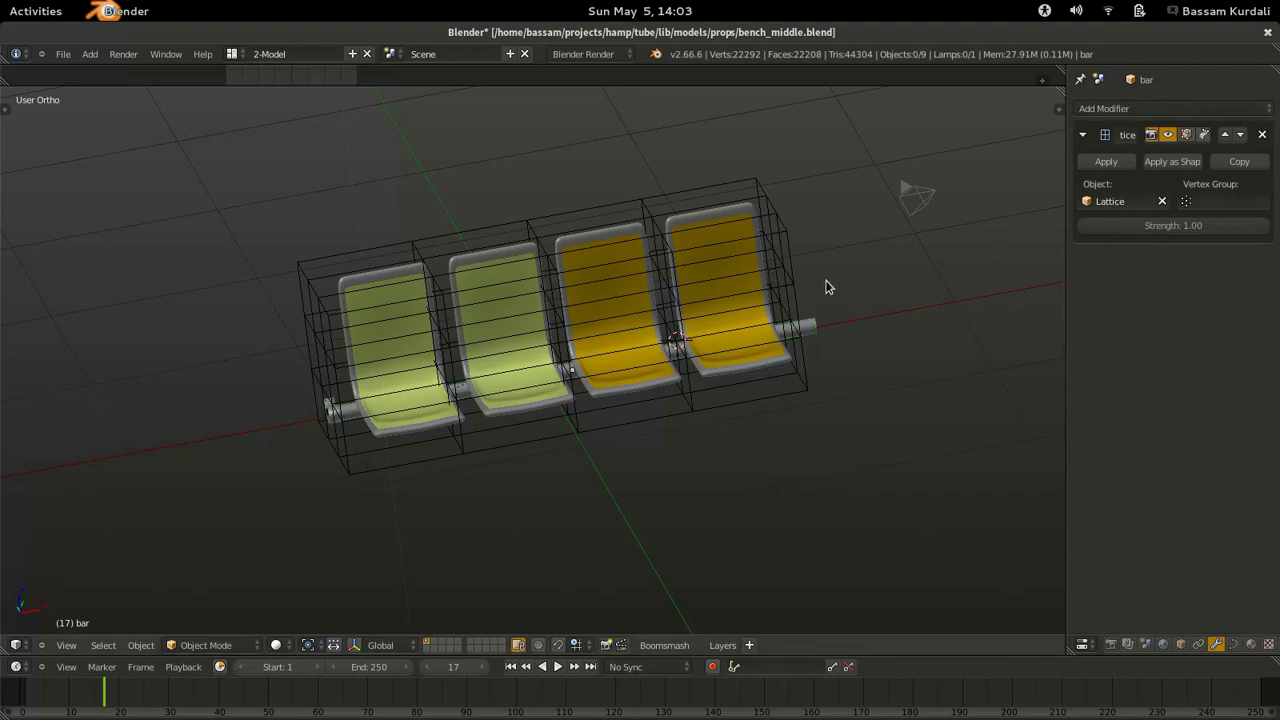
{"action": "key", "text": "b"}
{"action": "left_click_drag", "start_coordinate": [291, 163], "coordinate": [846, 431]}
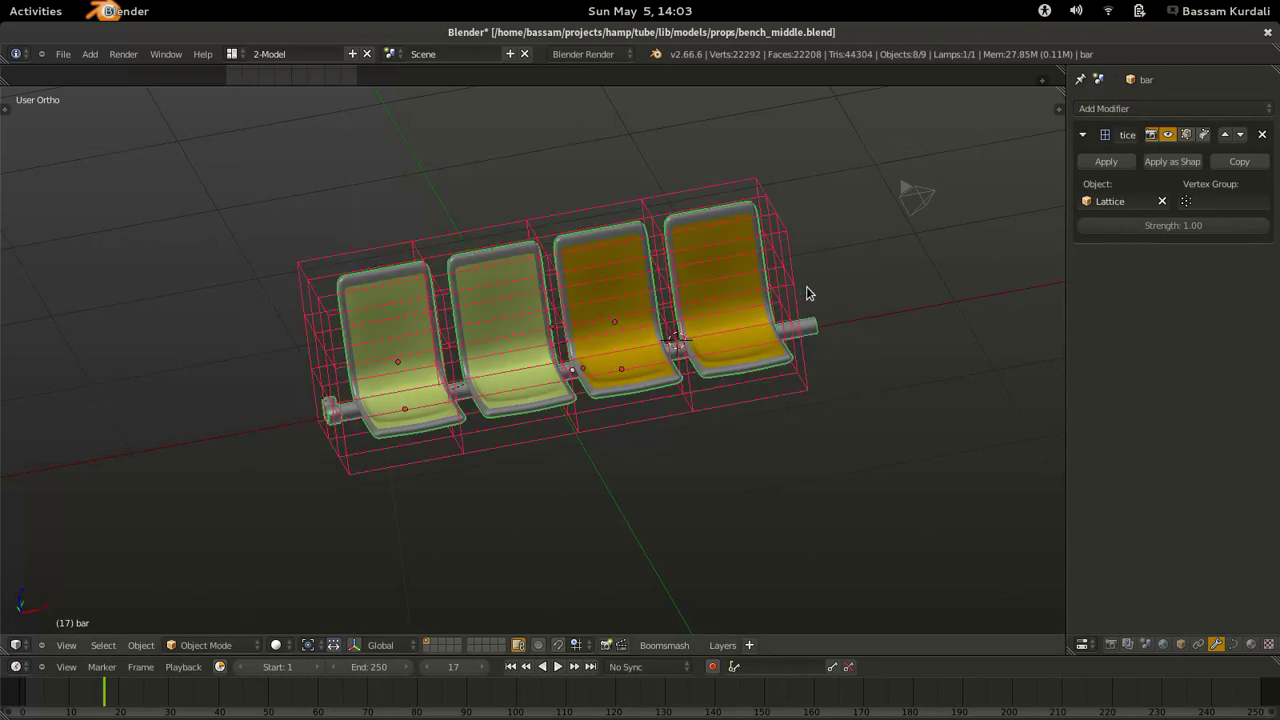
{"action": "left_click", "coordinate": [652, 205], "text": "shift"}
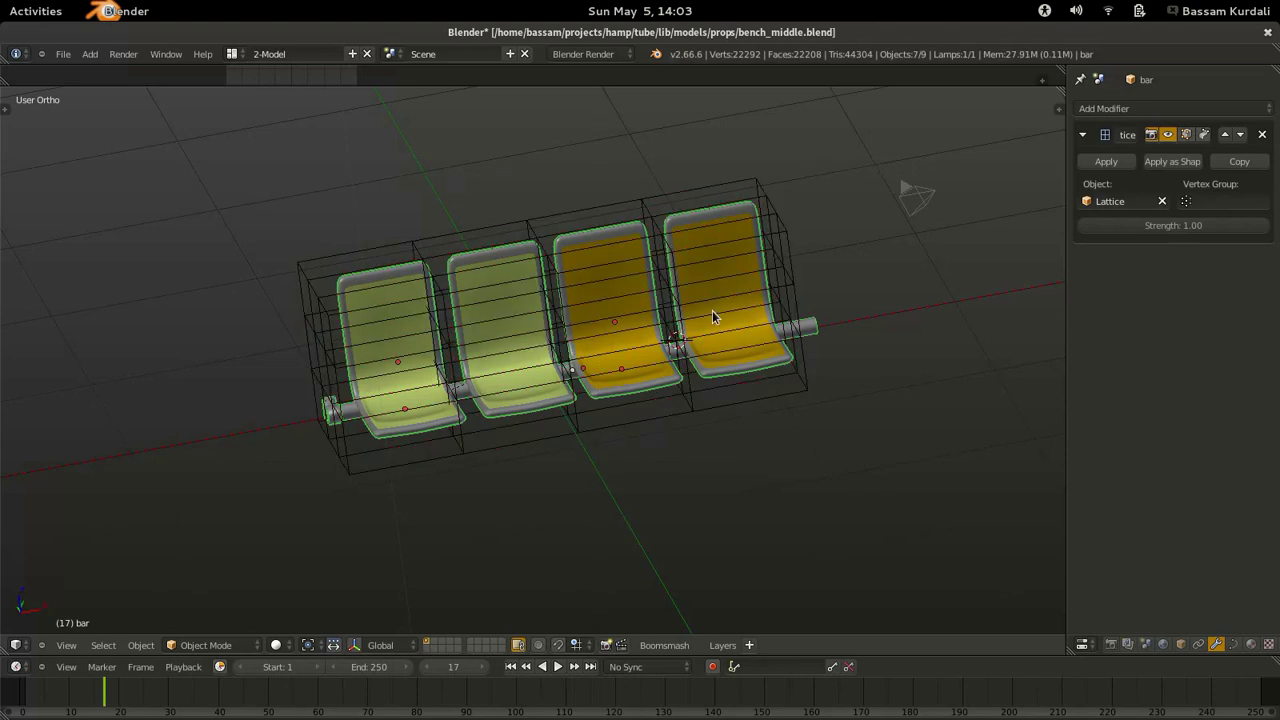
{"action": "key", "text": "ctrl+c"}
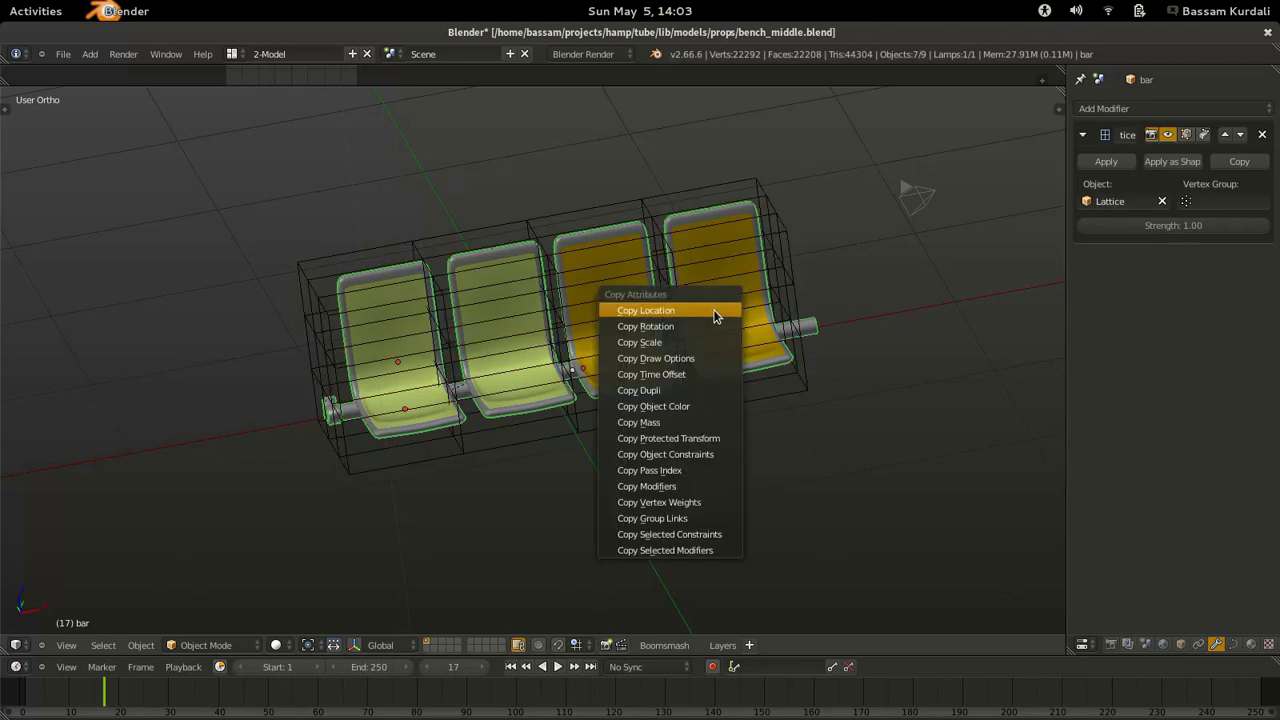
{"action": "left_click", "coordinate": [700, 550]}
{"action": "left_click", "coordinate": [684, 593]}
Rename the lattice's Key 1 shape key to sag and have the lattice in Edit Mode in the front view.
{"action": "middle_click_drag", "start_coordinate": [782, 442], "coordinate": [754, 365]}
{"action": "right_click", "coordinate": [506, 214]}
{"action": "key", "text": "Tab"}
{"action": "middle_click_drag", "start_coordinate": [497, 334], "coordinate": [525, 309]}
{"action": "key", "text": "KP_1"}
{"action": "right_click", "coordinate": [545, 230]}
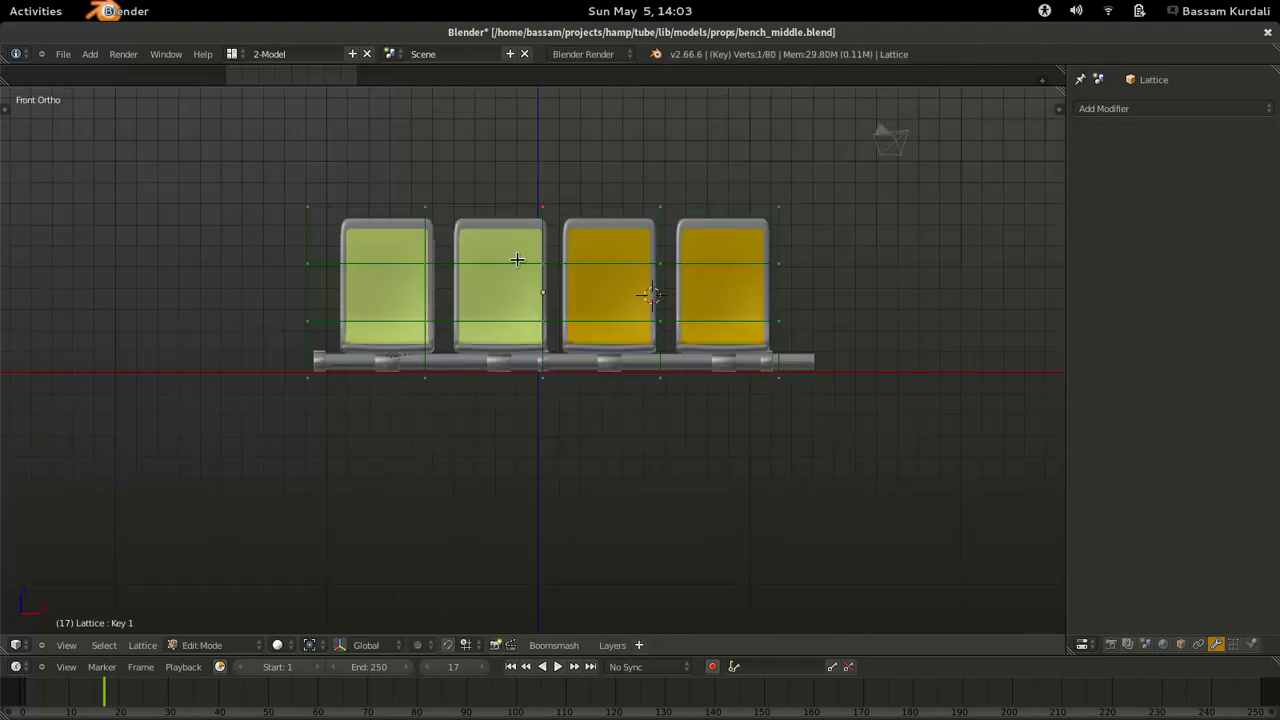
{"action": "key", "text": "Tab"}
{"action": "left_click", "coordinate": [1233, 644]}
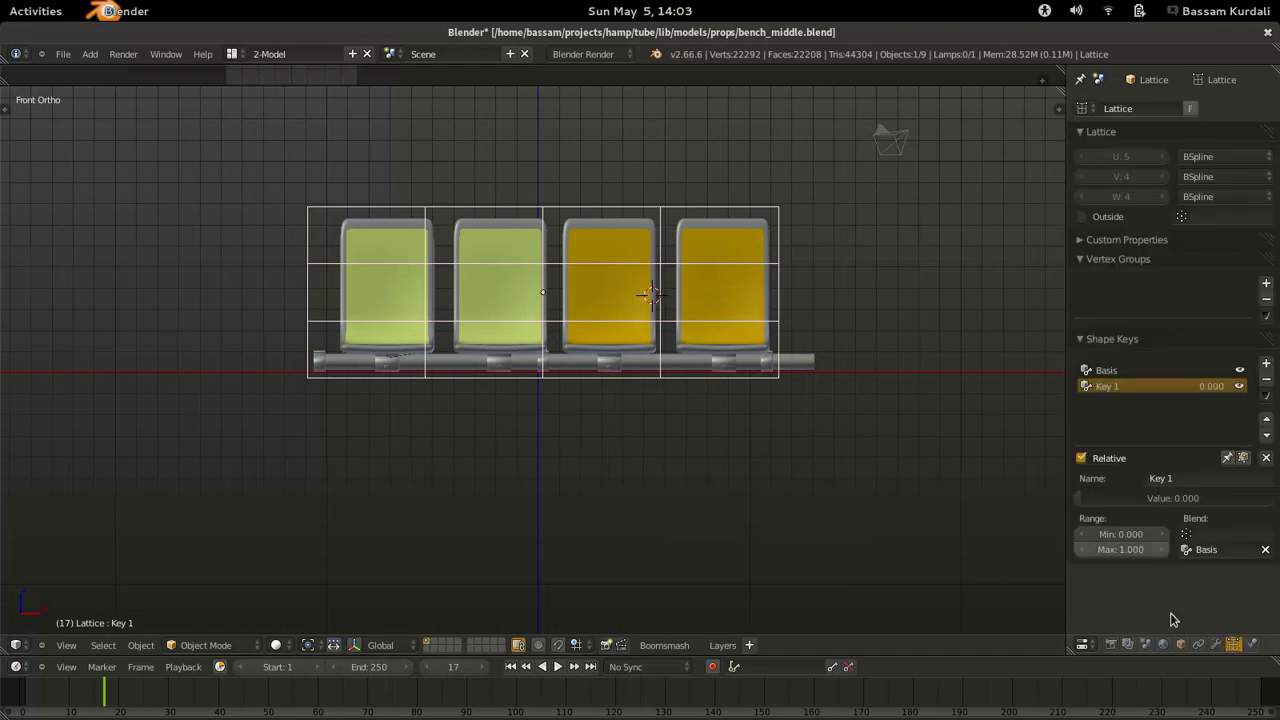
{"action": "key", "text": "Tab"}
{"action": "left_click", "coordinate": [1170, 479]}
{"action": "type", "text": "sag"}
{"action": "key", "text": "Return"}
Lower the middle column of lattice points slightly along Z with proportional editing, in wireframe display.
{"action": "key", "text": "b"}
{"action": "left_click_drag", "start_coordinate": [488, 168], "coordinate": [593, 455]}
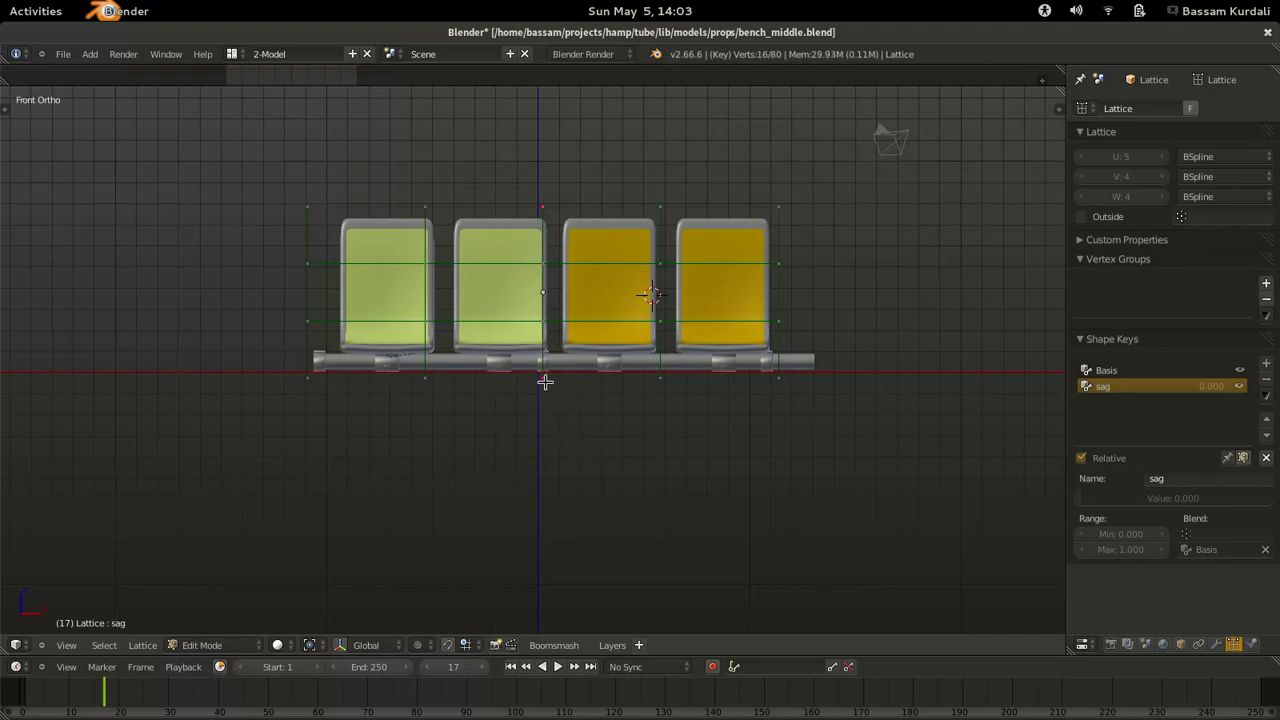
{"action": "key", "text": "z"}
{"action": "middle_click_drag", "start_coordinate": [551, 383], "coordinate": [529, 406]}
{"action": "key", "text": "KP_1"}
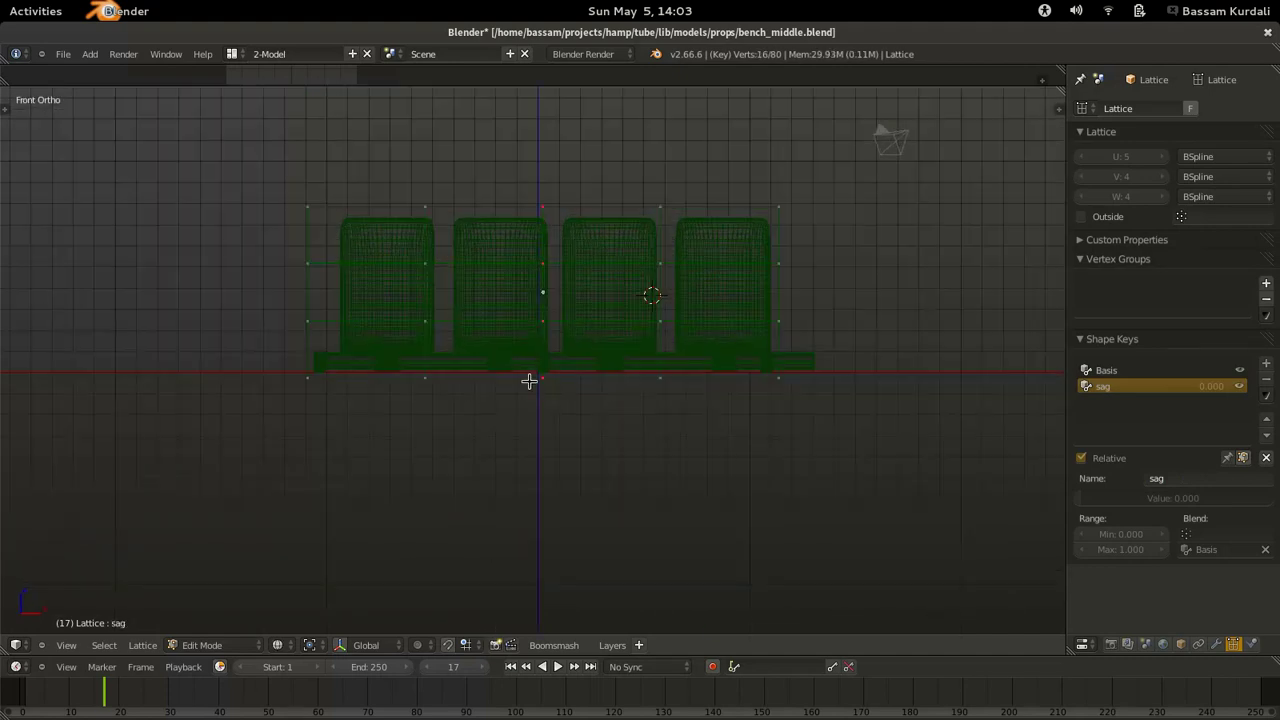
{"action": "key", "text": "o"}
{"action": "key", "text": "g"}
{"action": "key", "text": "z"}
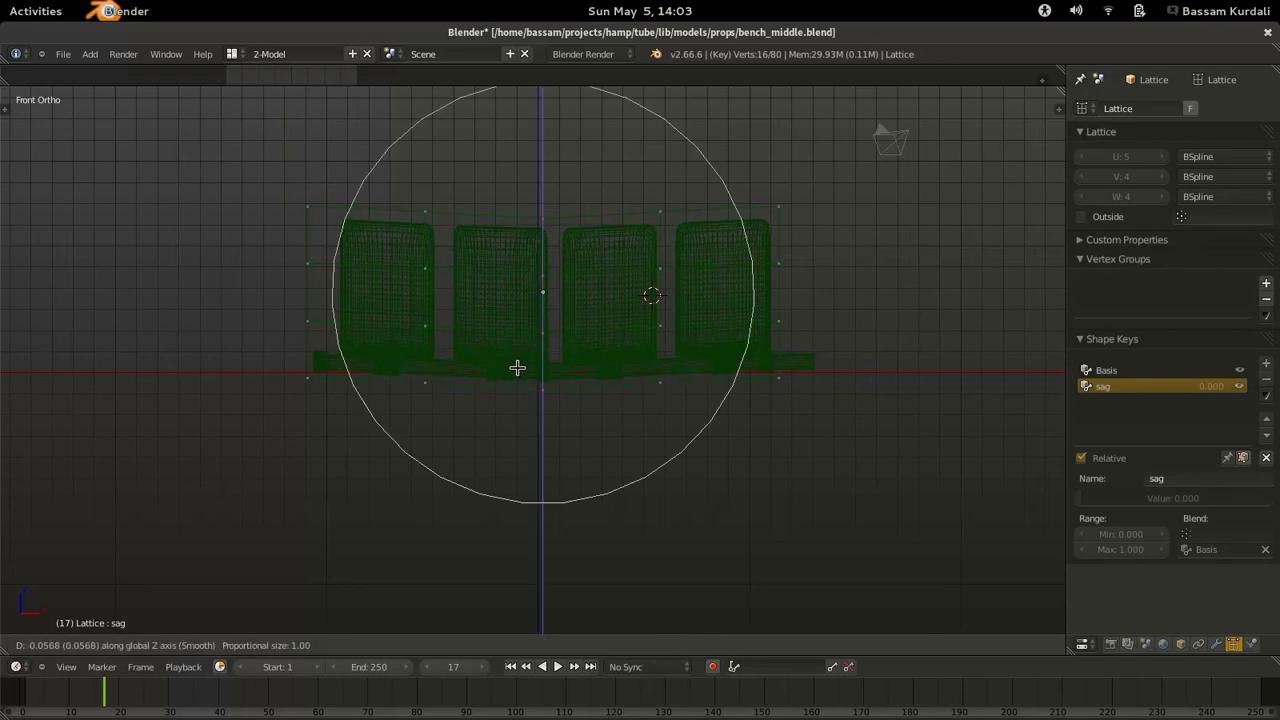
{"action": "left_click", "coordinate": [519, 362]}
Lower the bottom middle lattice points about 0.045 along Z with proportional size 1.00.
{"action": "right_click", "coordinate": [503, 396]}
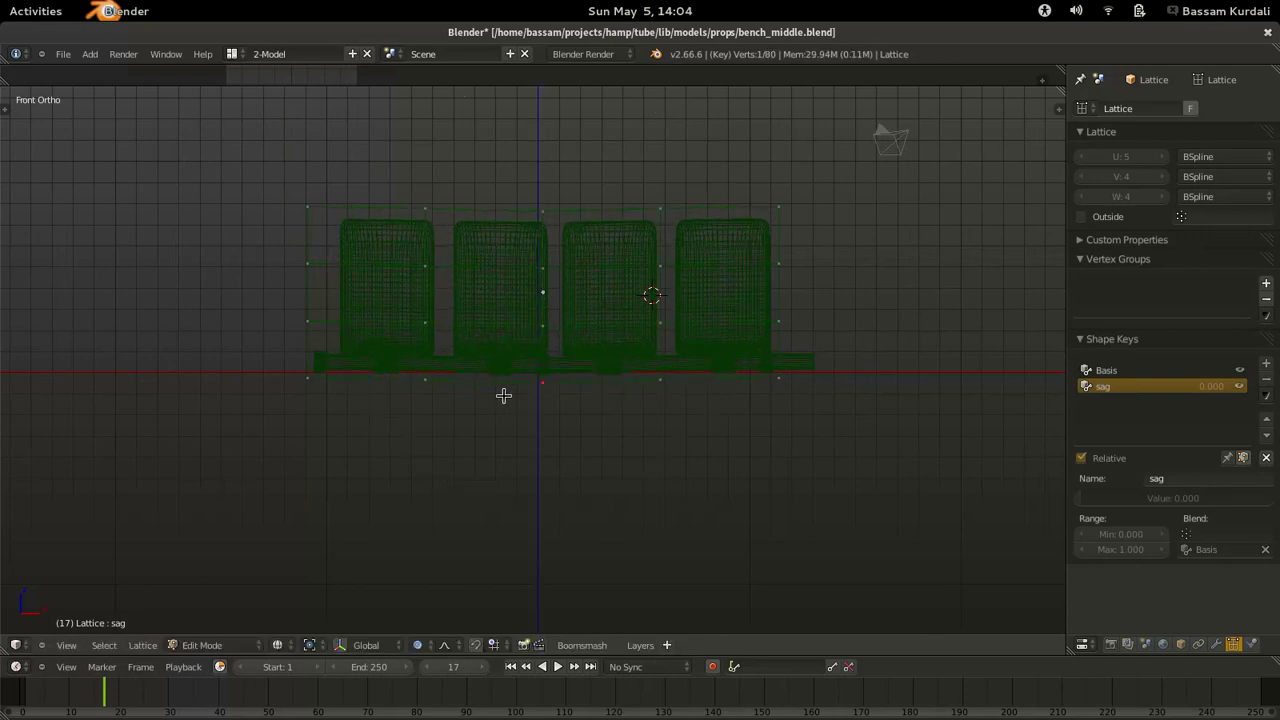
{"action": "key", "text": "b"}
{"action": "left_click_drag", "start_coordinate": [508, 364], "coordinate": [549, 386]}
{"action": "key", "text": "g"}
{"action": "key", "text": "z"}
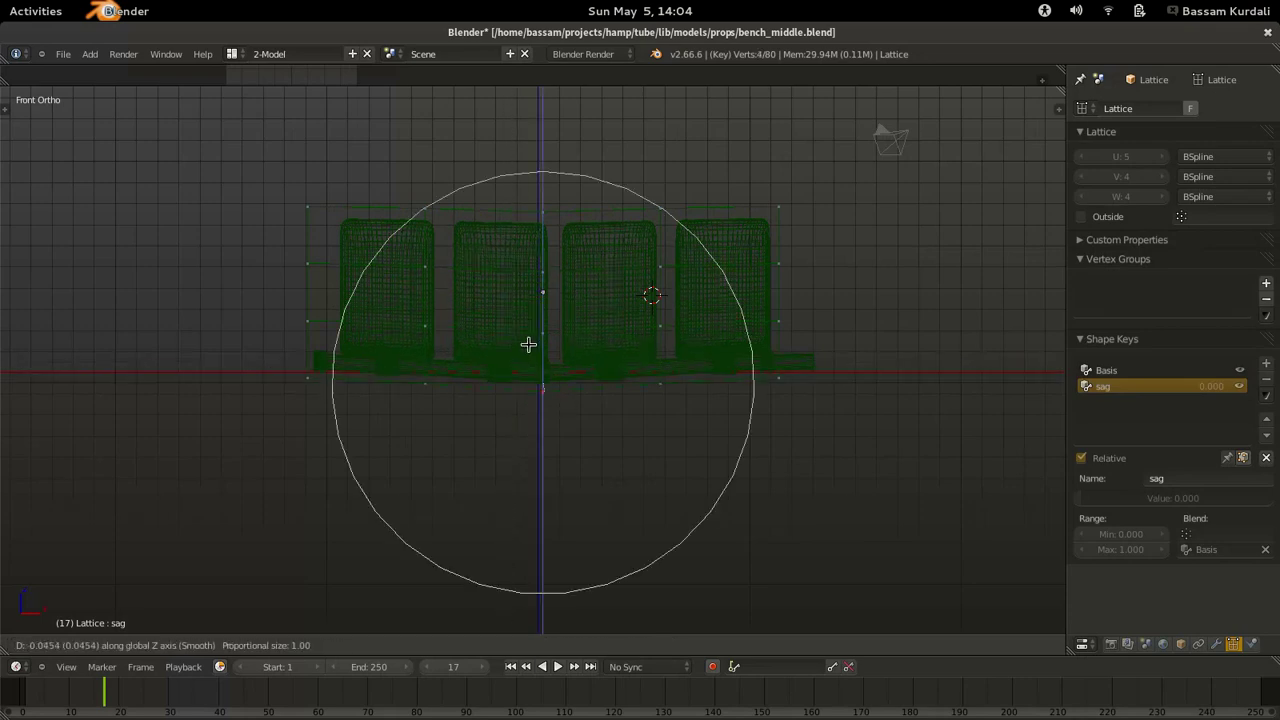
{"action": "left_click", "coordinate": [529, 342]}
Select the whole top row of lattice points and lower it slightly along Z.
{"action": "key", "text": "b"}
{"action": "left_click_drag", "start_coordinate": [249, 155], "coordinate": [797, 220]}
{"action": "key", "text": "g"}
{"action": "key", "text": "z"}
{"action": "left_click", "coordinate": [525, 163]}
{"action": "key", "text": "g"}
{"action": "key", "text": "z"}
{"action": "left_click", "coordinate": [526, 163]}
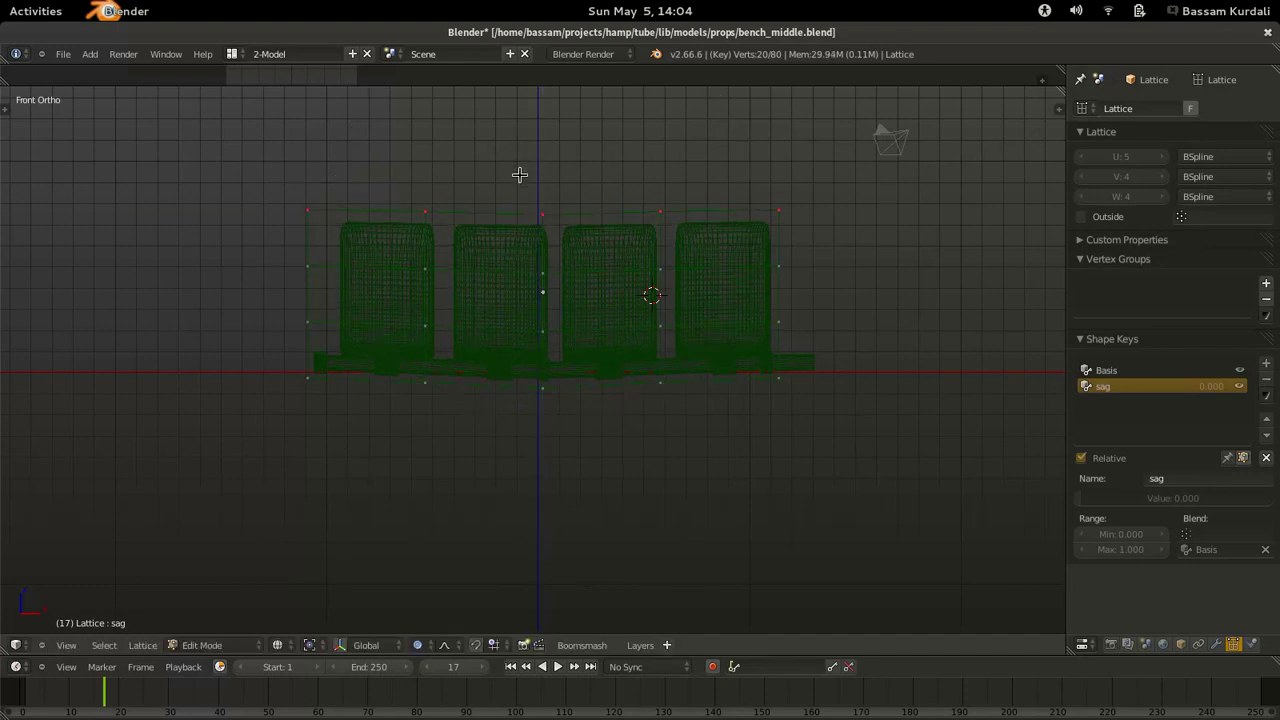
Lower the lattice column between the two green seats about 0.015 along Z with proportional size 0.51.
{"action": "right_click", "coordinate": [543, 366]}
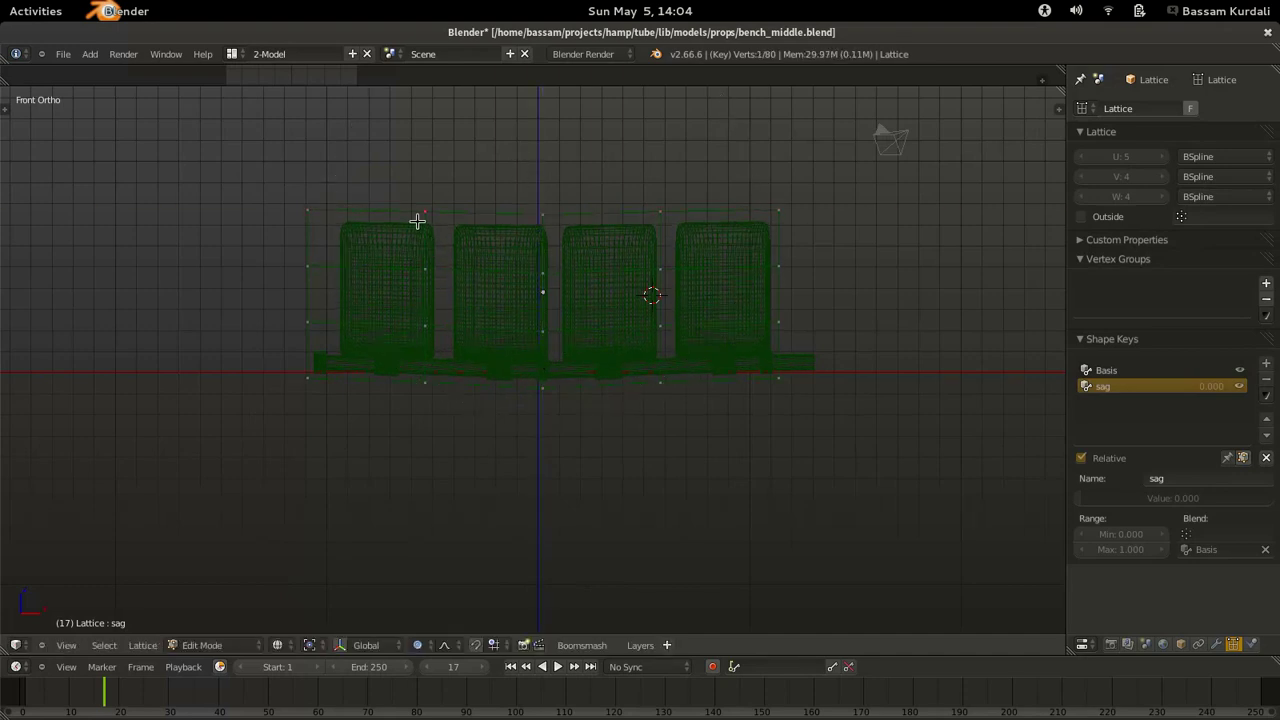
{"action": "key", "text": "b"}
{"action": "left_click_drag", "start_coordinate": [392, 154], "coordinate": [438, 300]}
{"action": "key", "text": "g"}
{"action": "key", "text": "z"}
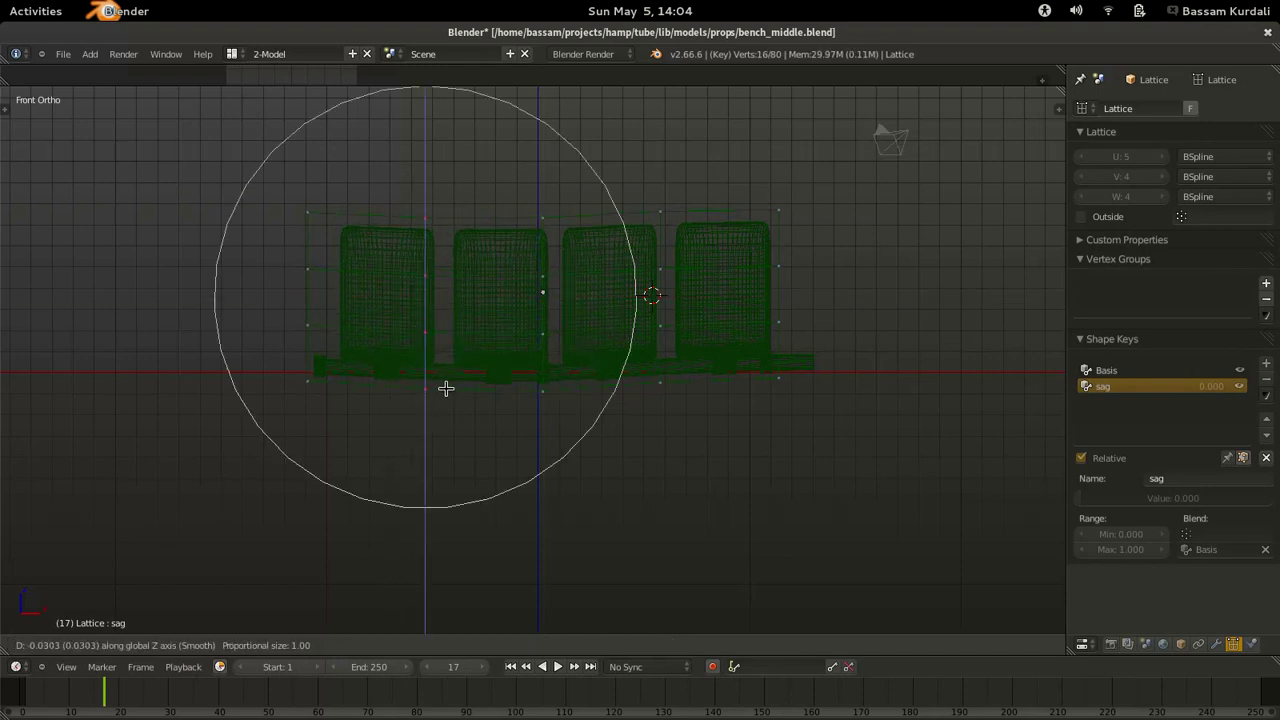
{"action": "scroll", "coordinate": [443, 386], "scroll_direction": "up", "scroll_amount": 7}
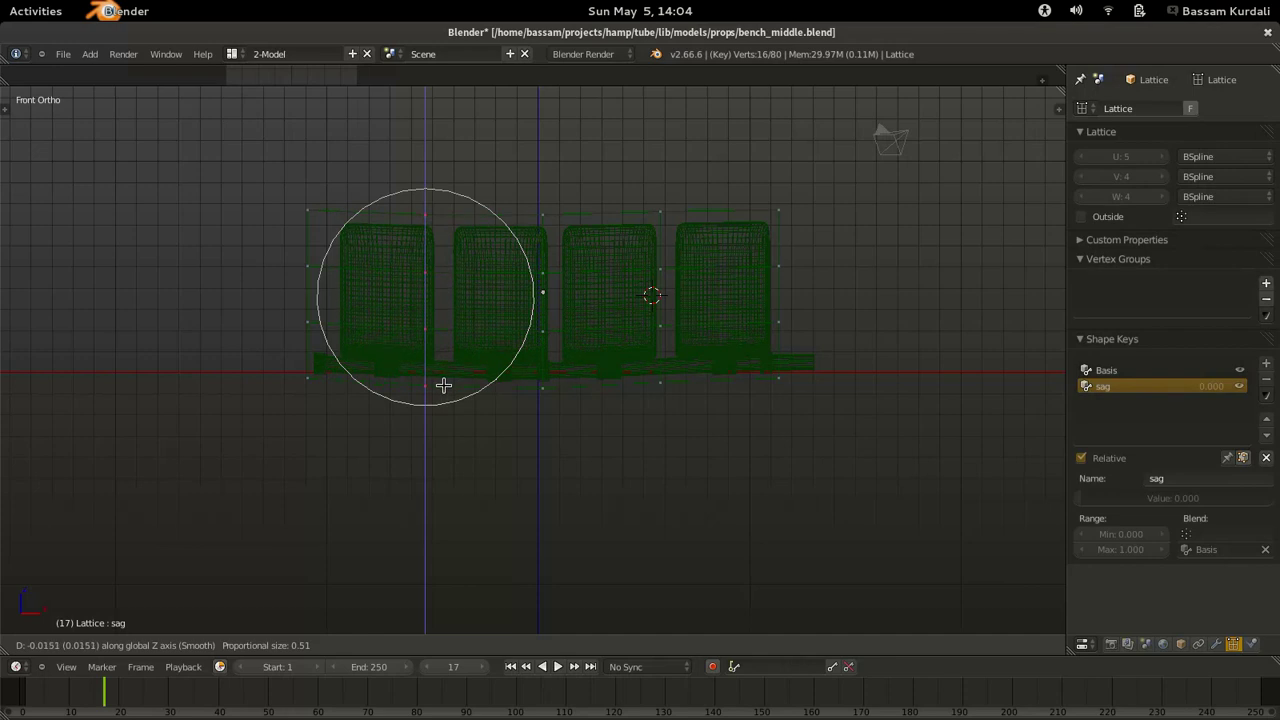
{"action": "left_click", "coordinate": [443, 386]}
Lower the lattice column between the two orange seats slightly along Z with proportional size 0.51, and leave lattice editing.
{"action": "right_click", "coordinate": [656, 288]}
{"action": "key", "text": "b"}
{"action": "left_click_drag", "start_coordinate": [629, 163], "coordinate": [669, 400]}
{"action": "key", "text": "g"}
{"action": "key", "text": "z"}
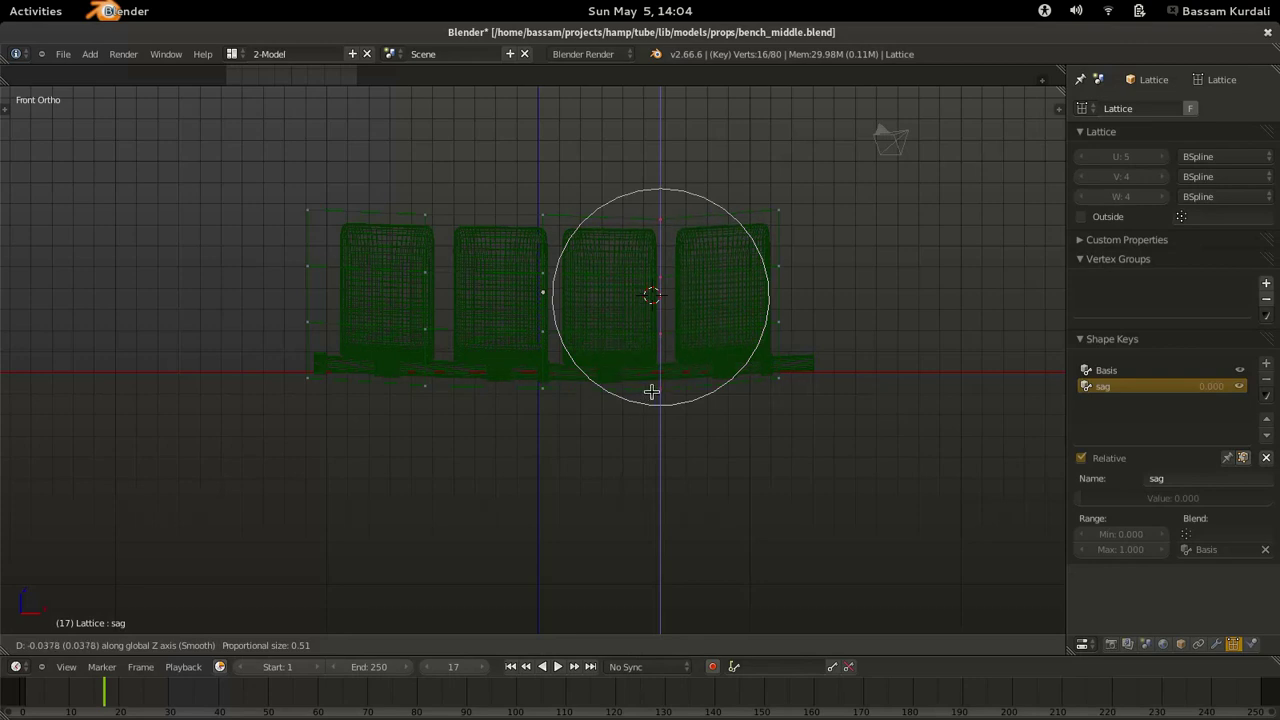
{"action": "left_click", "coordinate": [654, 390]}
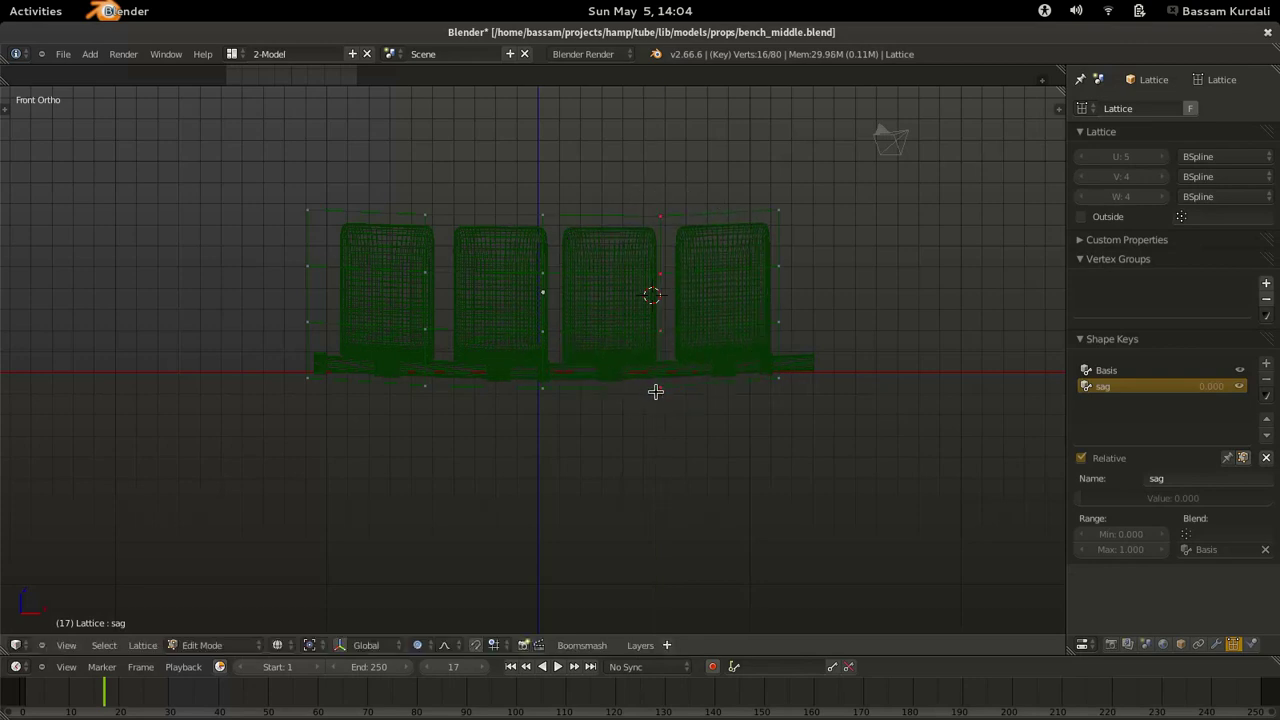
{"action": "key", "text": "g"}
{"action": "key", "text": "z"}
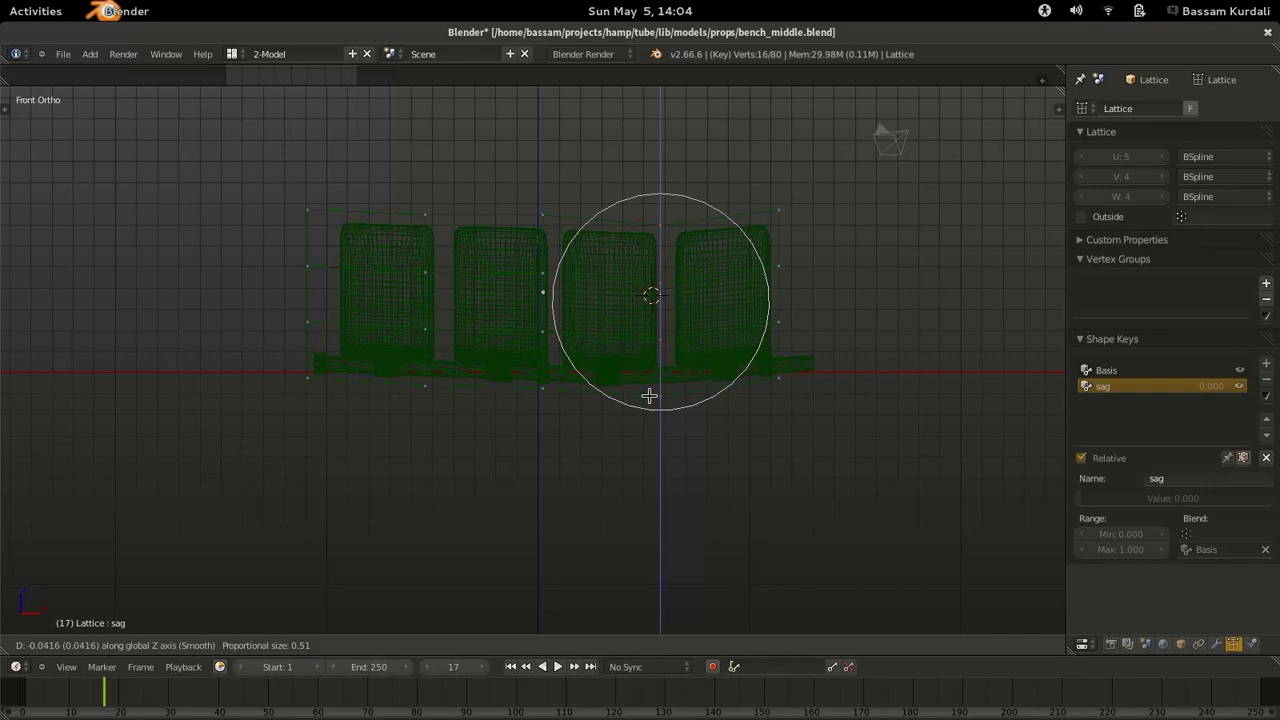
{"action": "left_click", "coordinate": [651, 391]}
{"action": "key", "text": "Tab"}
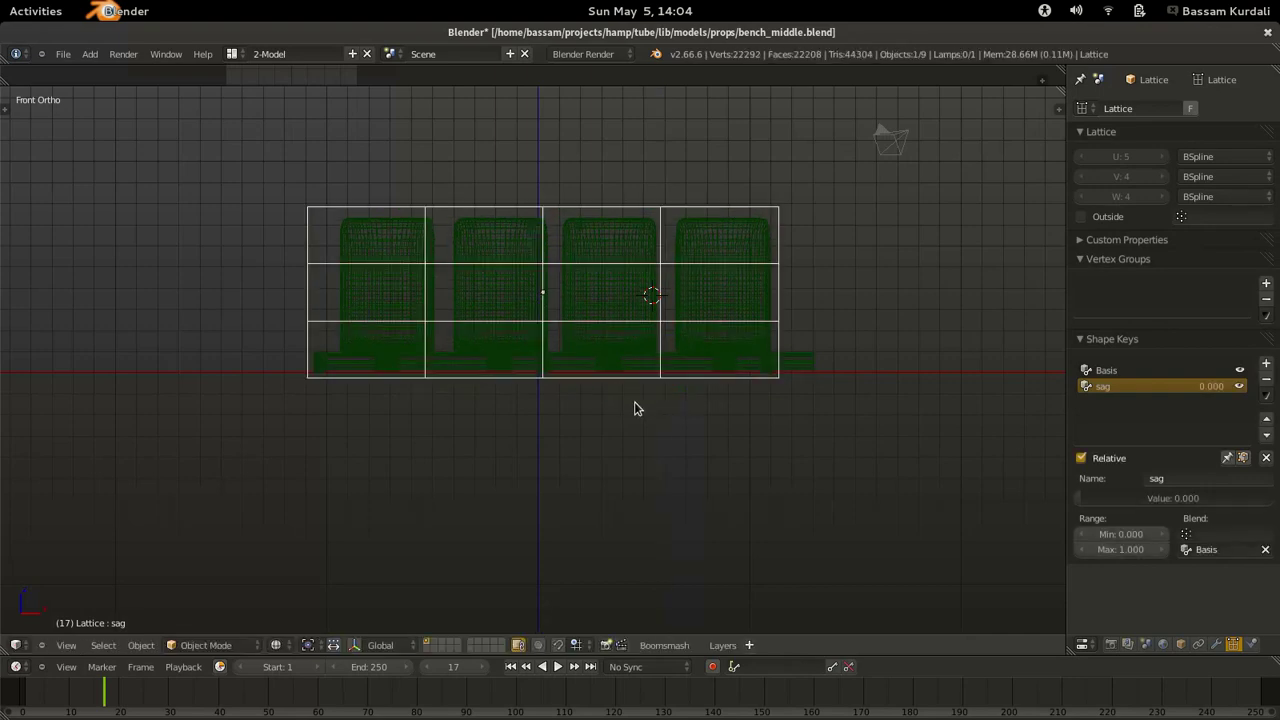
Try out the sag shape key by varying its value, and return the bench to solid shading.
{"action": "left_click_drag", "start_coordinate": [1086, 496], "coordinate": [1049, 480]}
{"action": "mouse_move", "coordinate": [751, 429]}
{"action": "middle_mouse_down"}
{"action": "mouse_move", "coordinate": [540, 413]}
{"action": "mouse_move", "coordinate": [507, 392]}
{"action": "middle_mouse_up"}
{"action": "key", "text": "z"}
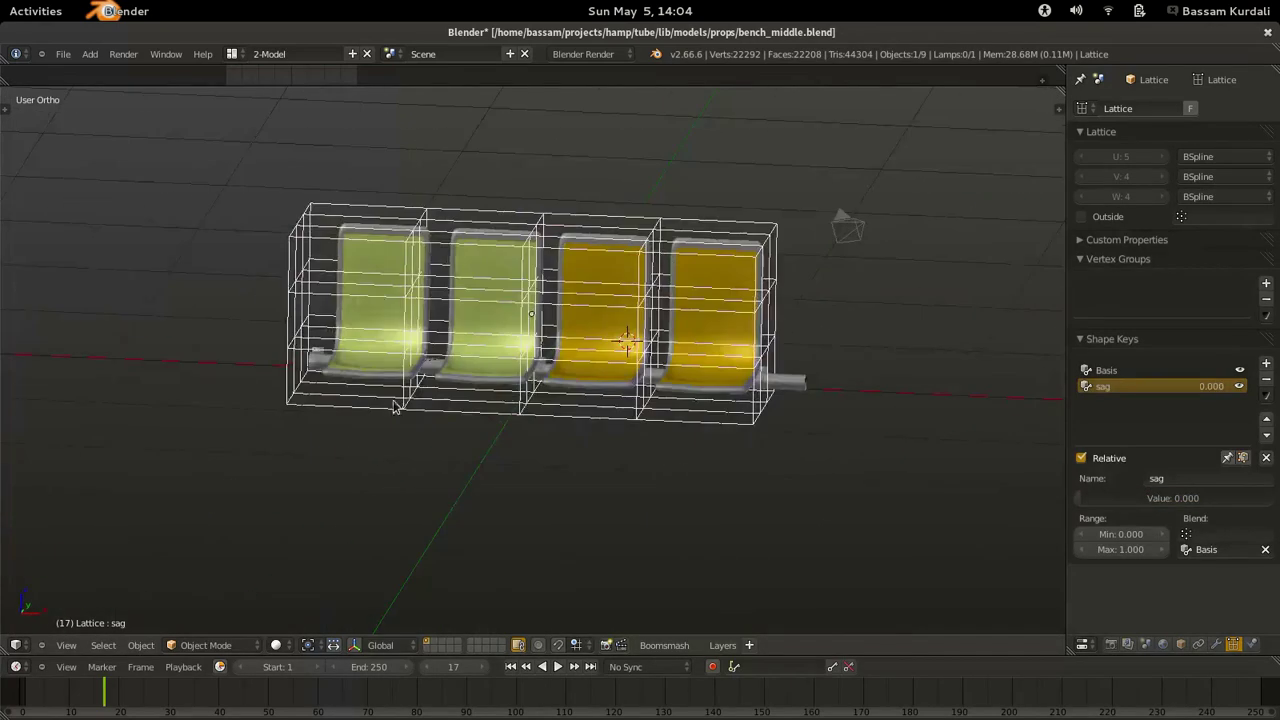
{"action": "middle_click_drag", "start_coordinate": [534, 444], "coordinate": [614, 404]}
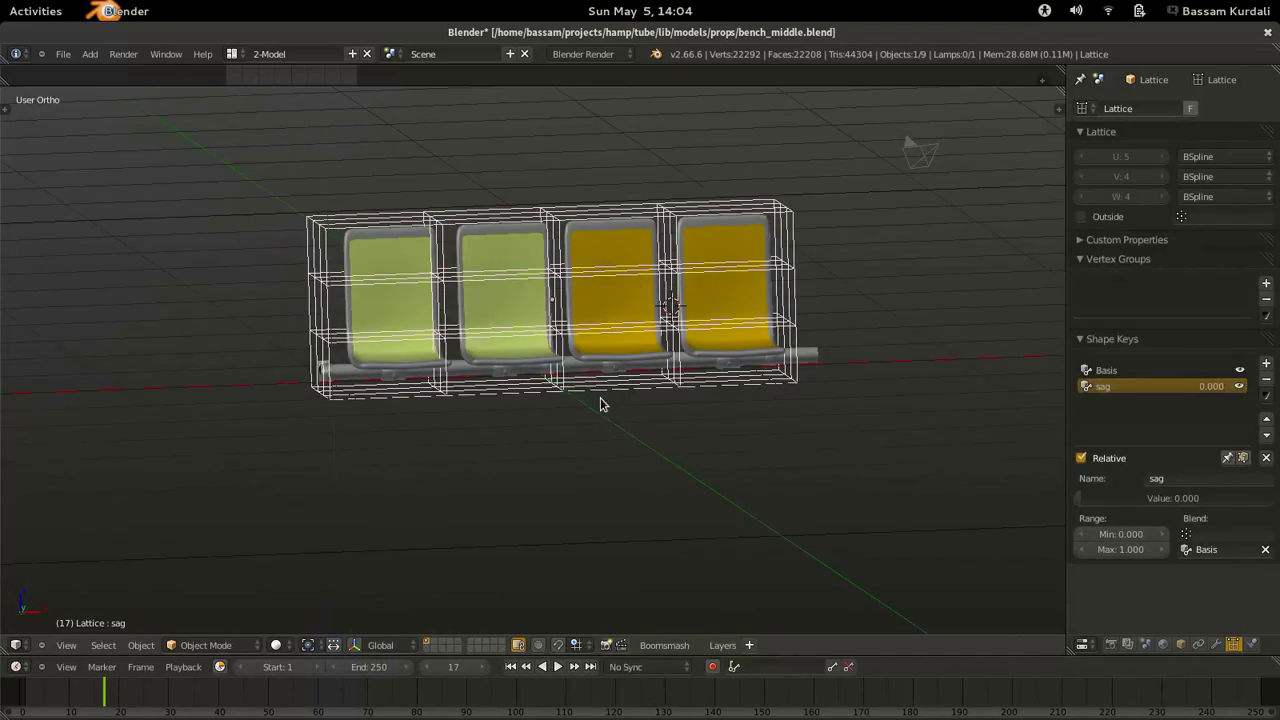
Add a single-bone armature and clear its location so it sits at the world origin.
{"action": "key", "text": "shift+a"}
{"action": "mouse_move", "coordinate": [586, 408]}
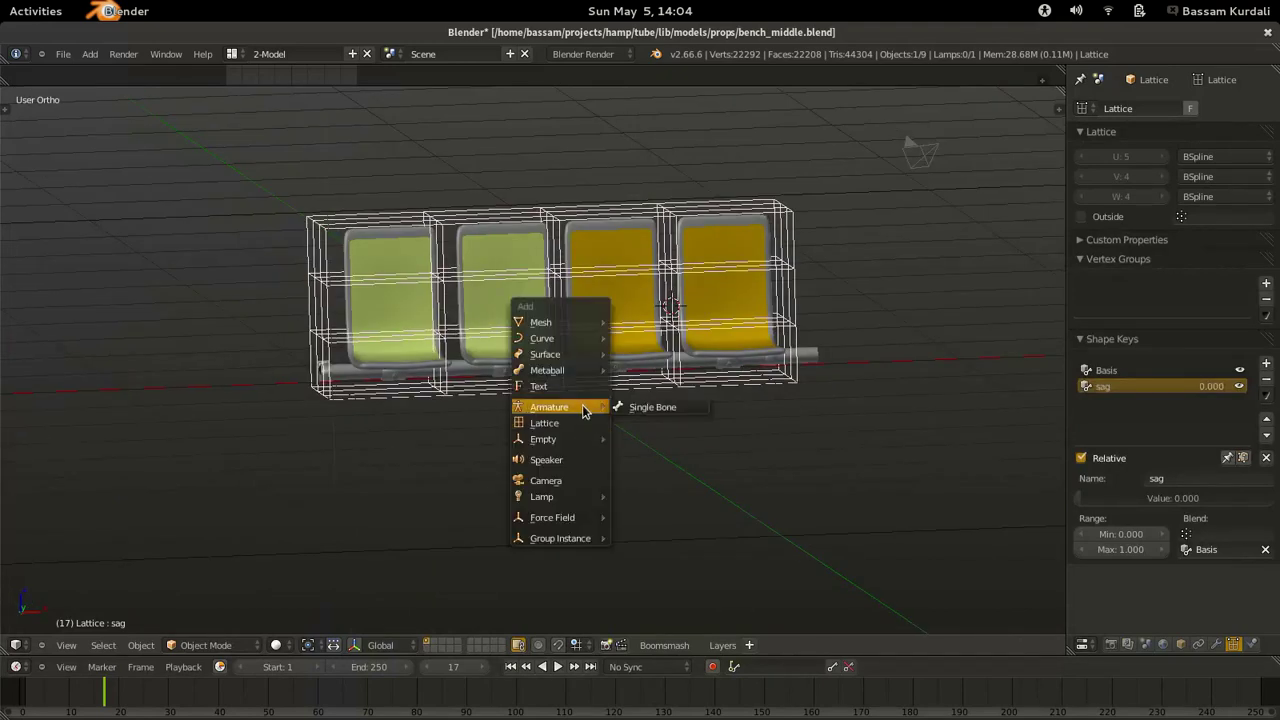
{"action": "left_click", "coordinate": [648, 410]}
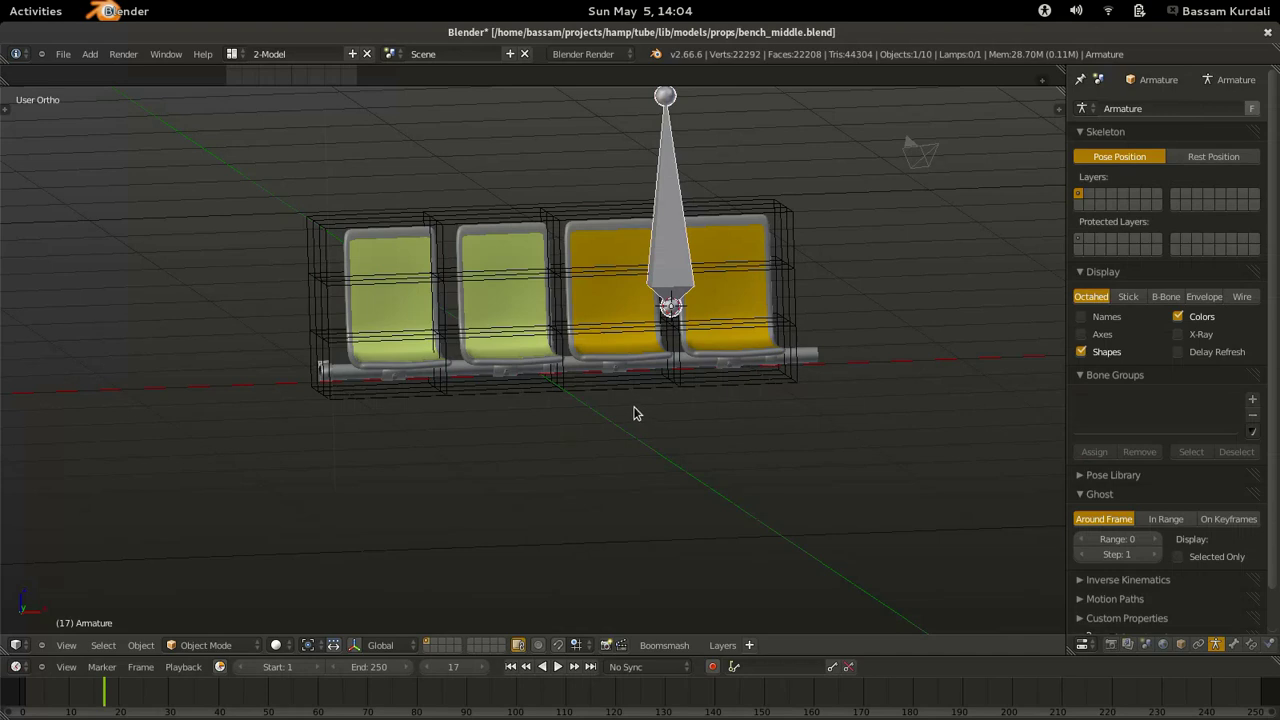
{"action": "key", "text": "alt+g"}
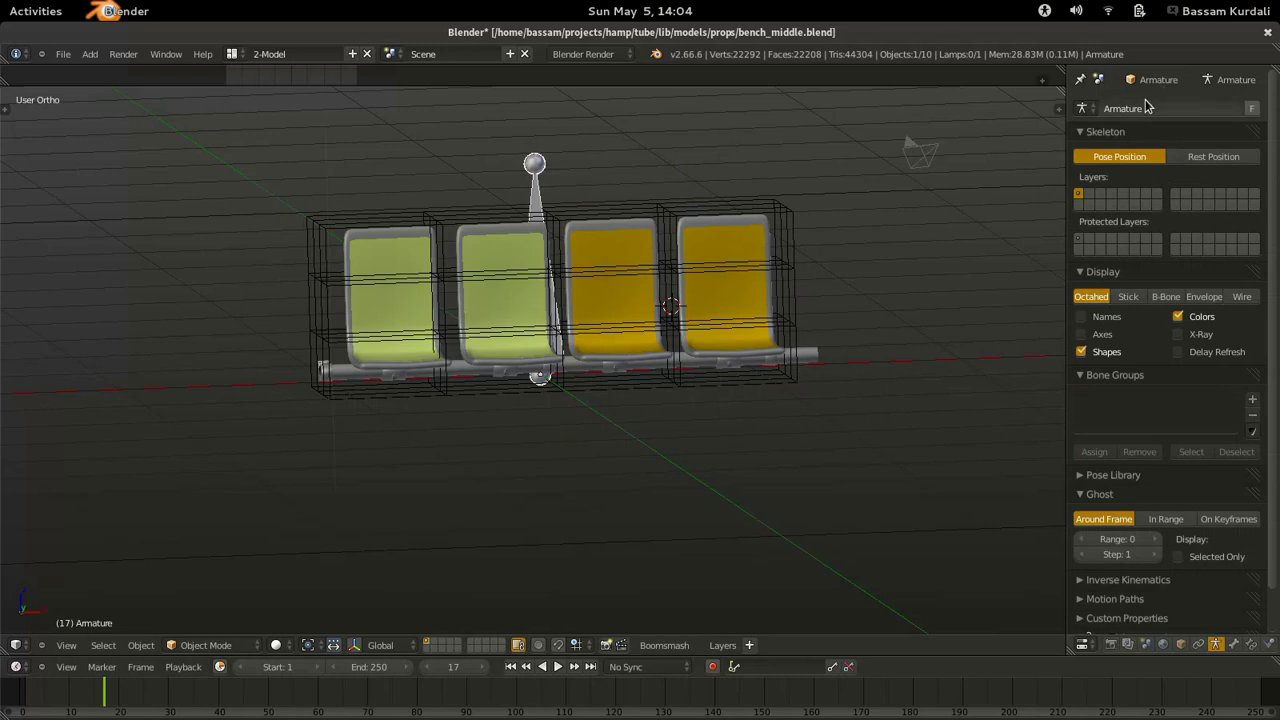
Rename the armature object as chair_rig.
{"action": "left_click", "coordinate": [1181, 644]}
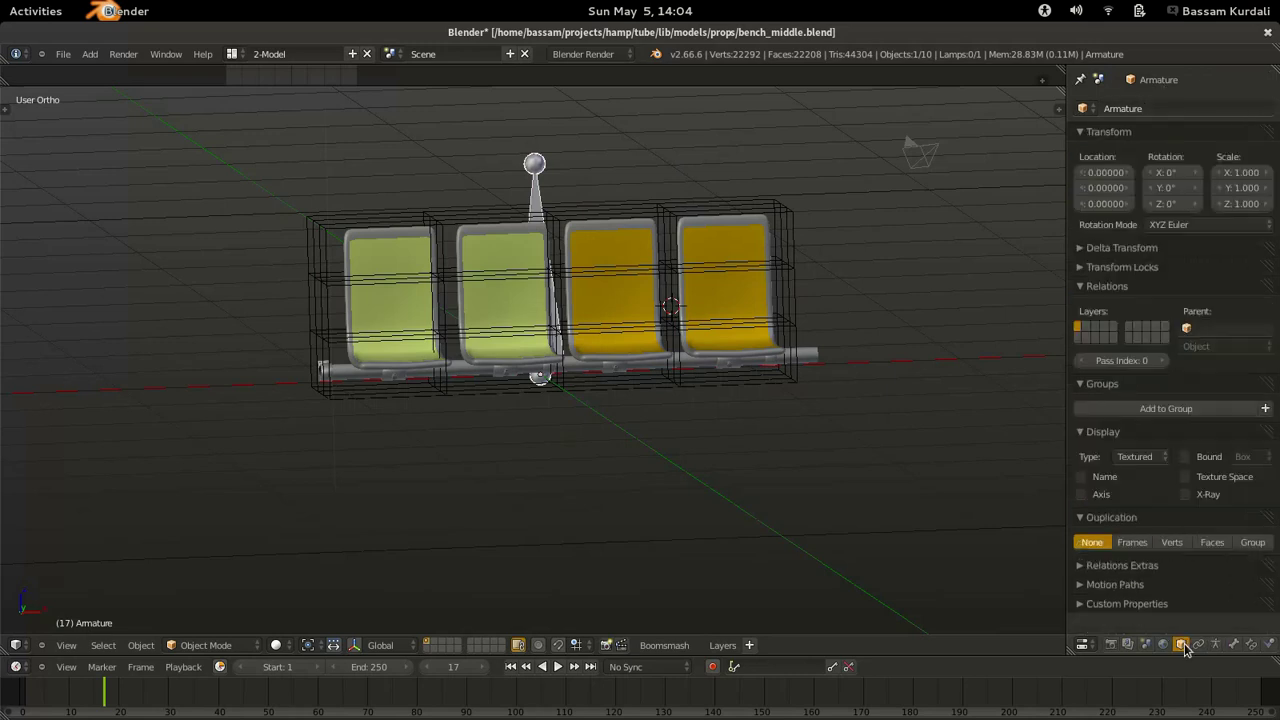
{"action": "left_click", "coordinate": [1128, 110]}
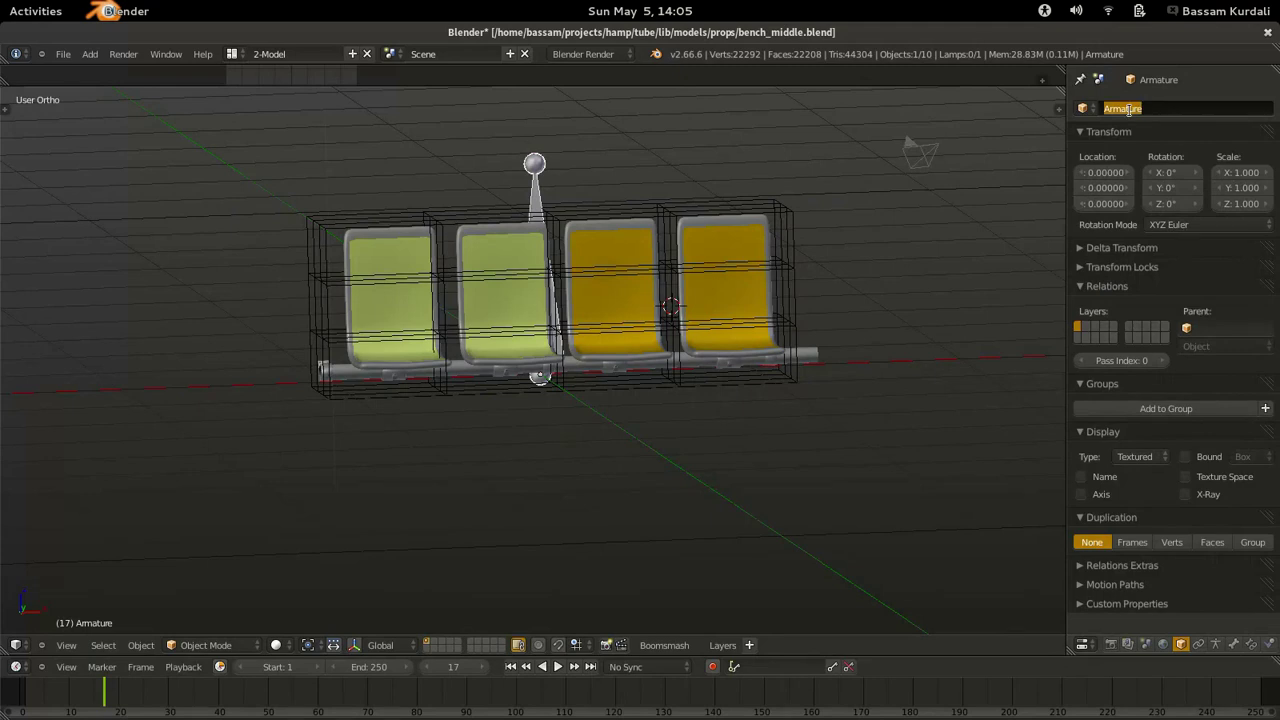
{"action": "type", "text": "c"}
{"action": "key", "text": "Return"}
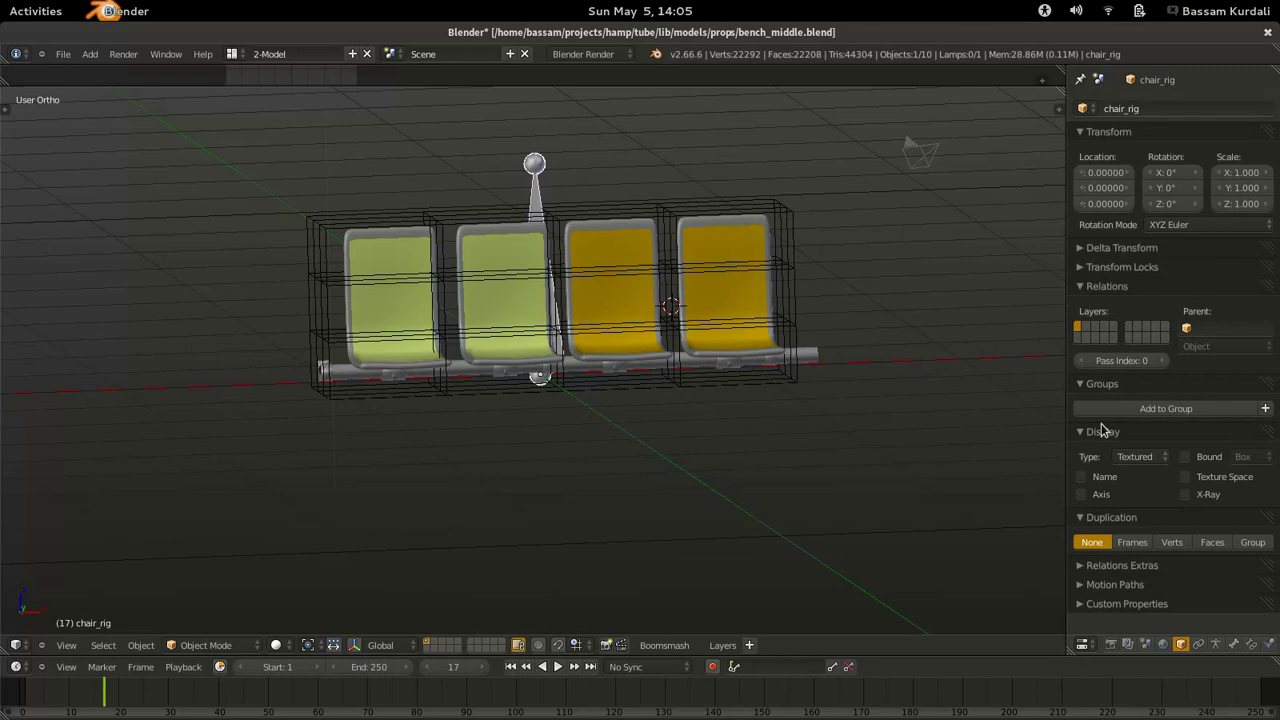
Rename the armature's data block as chair_rig as well.
{"action": "left_click", "coordinate": [1216, 645]}
{"action": "left_click", "coordinate": [1150, 105]}
{"action": "type", "text": "chair_"}
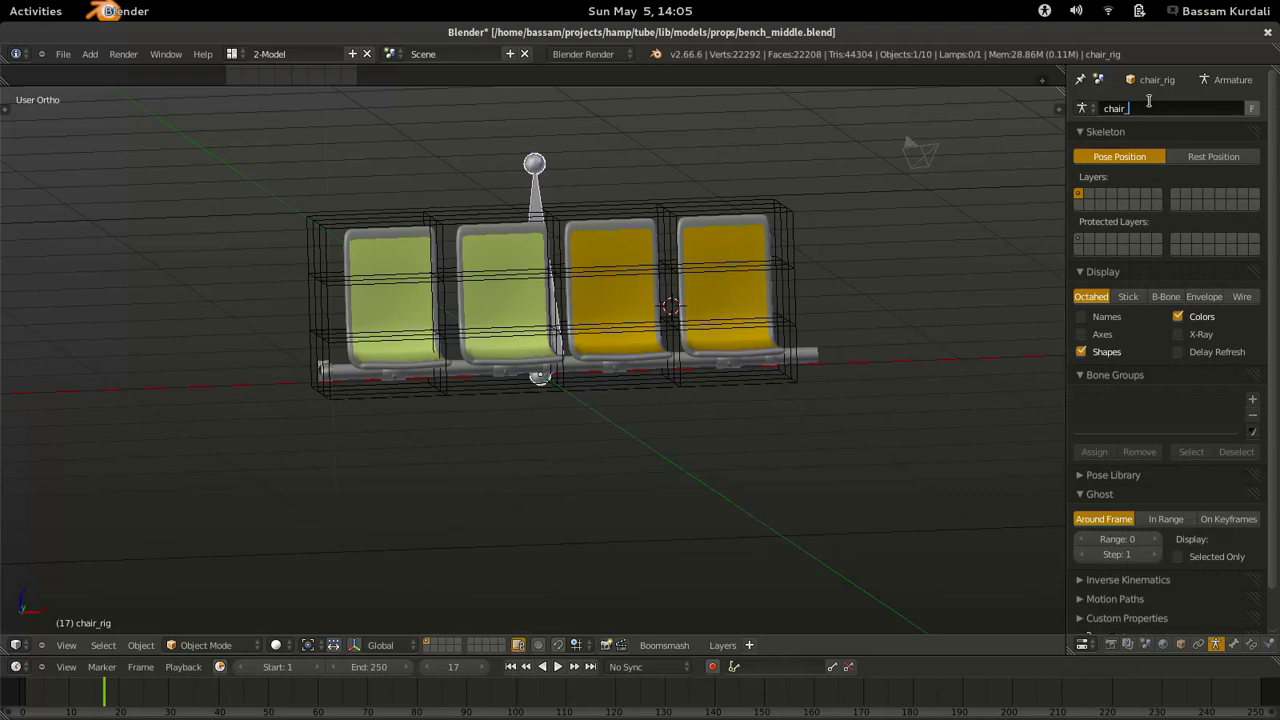
{"action": "type", "text": "rig"}
{"action": "key", "text": "Return"}
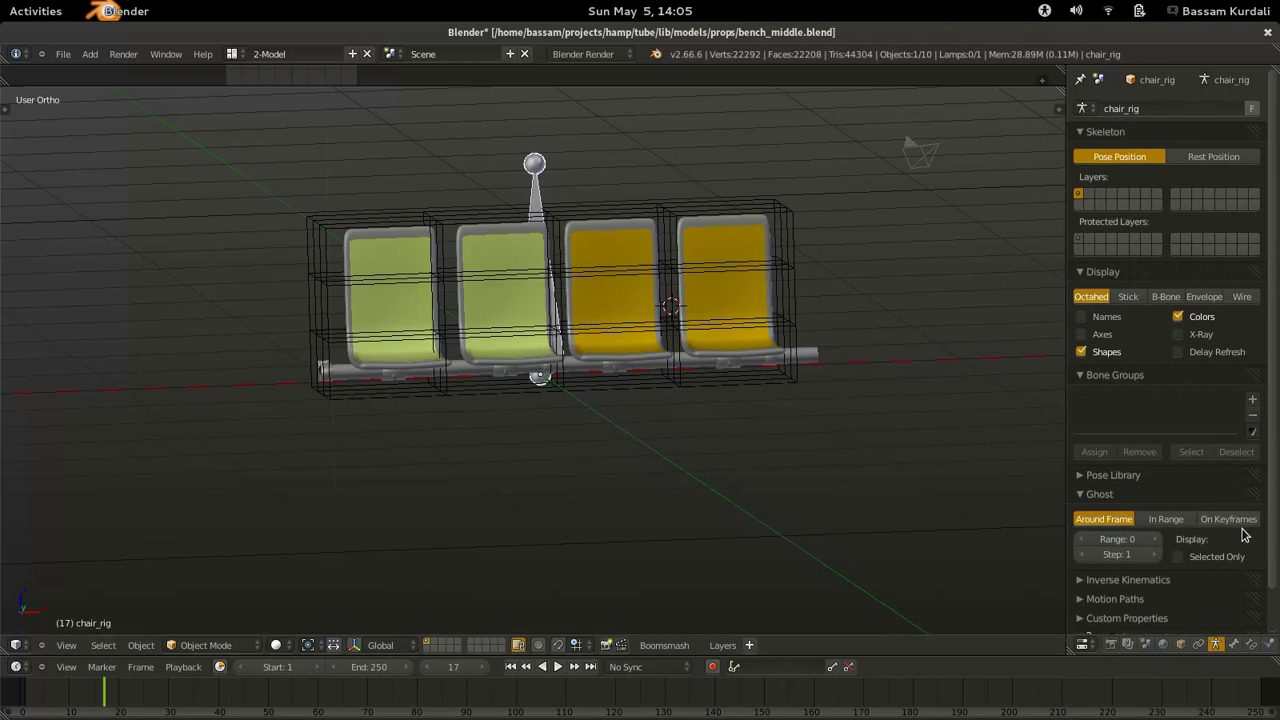
Rename the armature's only bone as time.
{"action": "left_click", "coordinate": [1234, 645]}
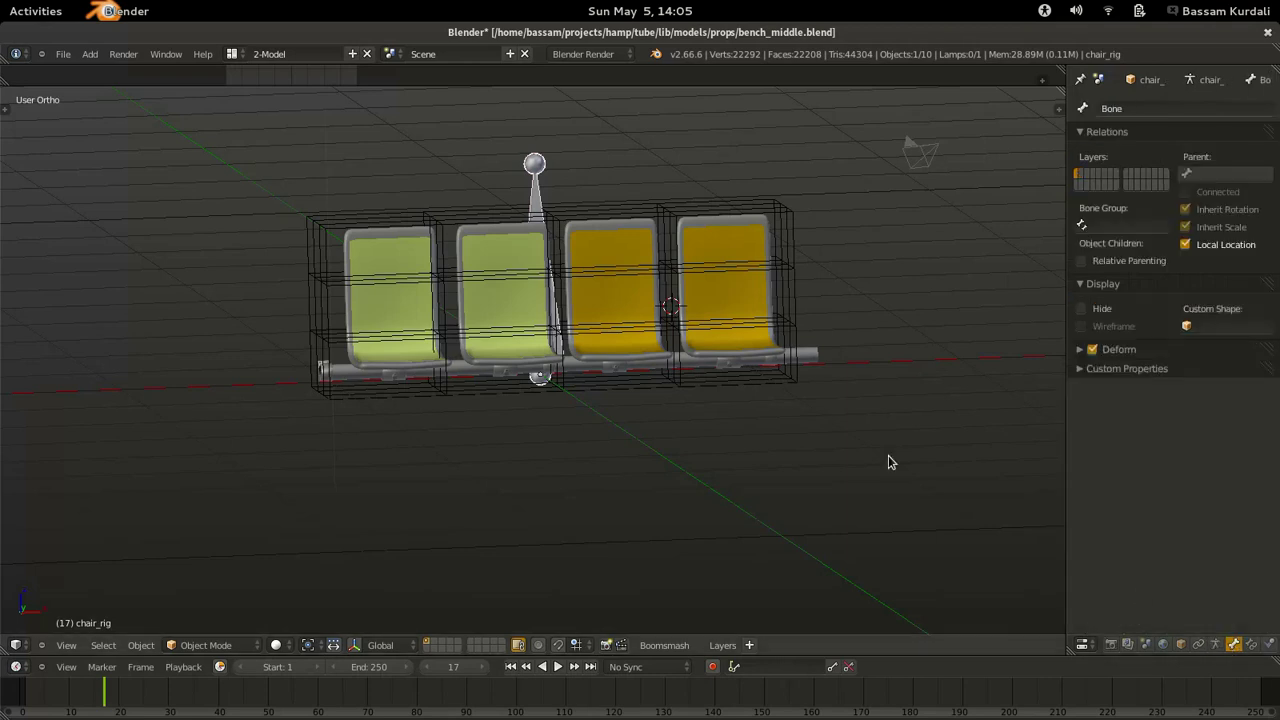
{"action": "left_click", "coordinate": [1148, 100]}
{"action": "type", "text": "time"}
{"action": "key", "text": "Return"}
Put the armature in pose mode and display the transform manipulator with Normal orientation.
{"action": "key", "text": "Tab"}
{"action": "right_click", "coordinate": [530, 209]}
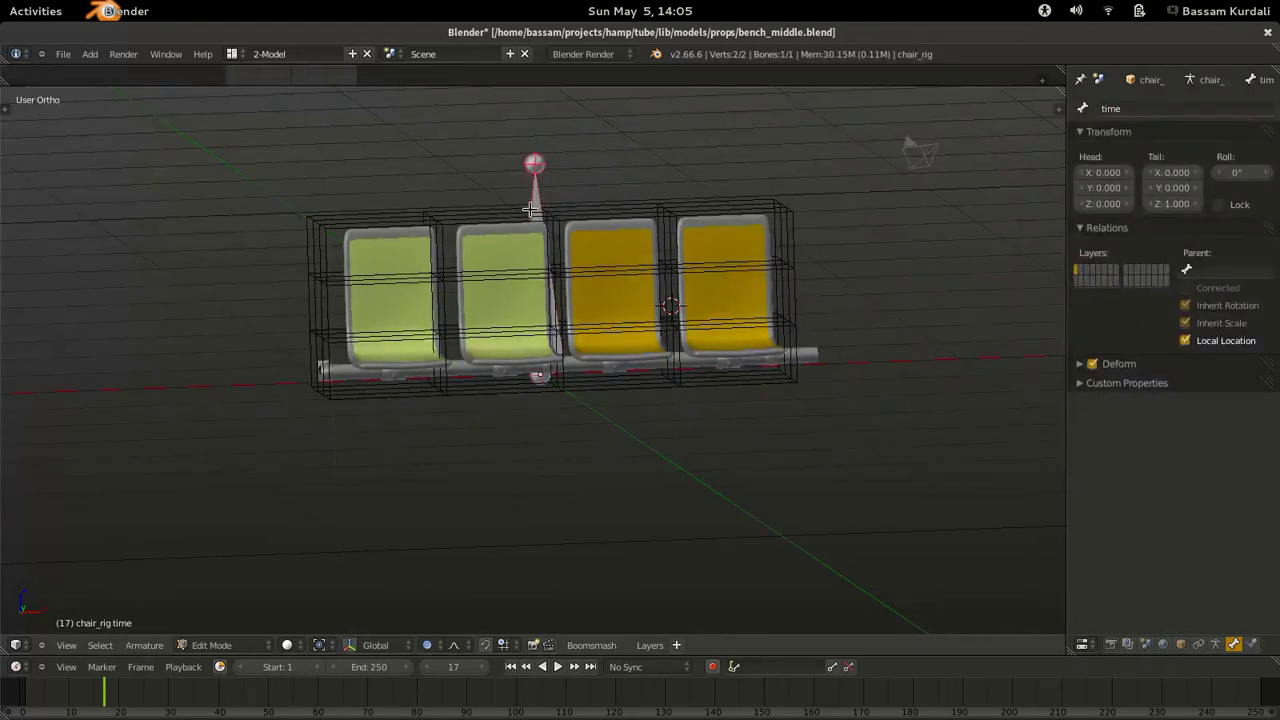
{"action": "key", "text": "ctrl+Tab"}
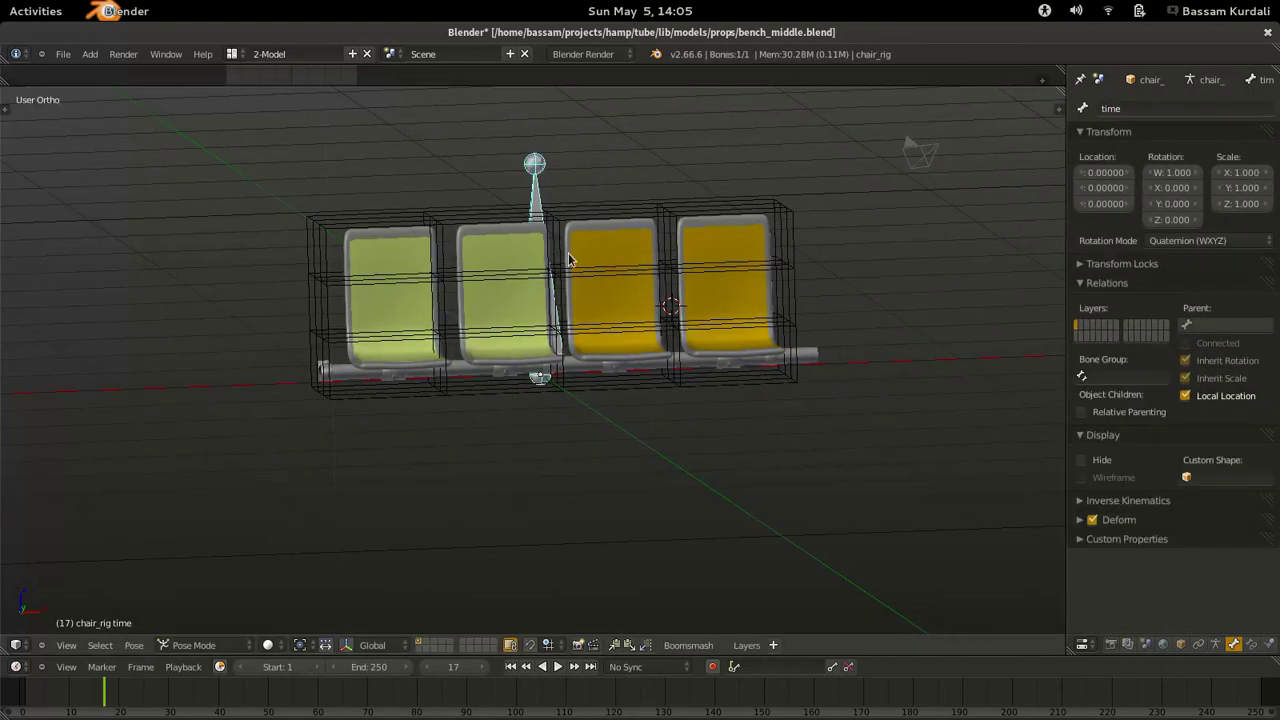
{"action": "left_click", "coordinate": [346, 645]}
{"action": "left_click", "coordinate": [421, 645]}
{"action": "left_click", "coordinate": [422, 577]}
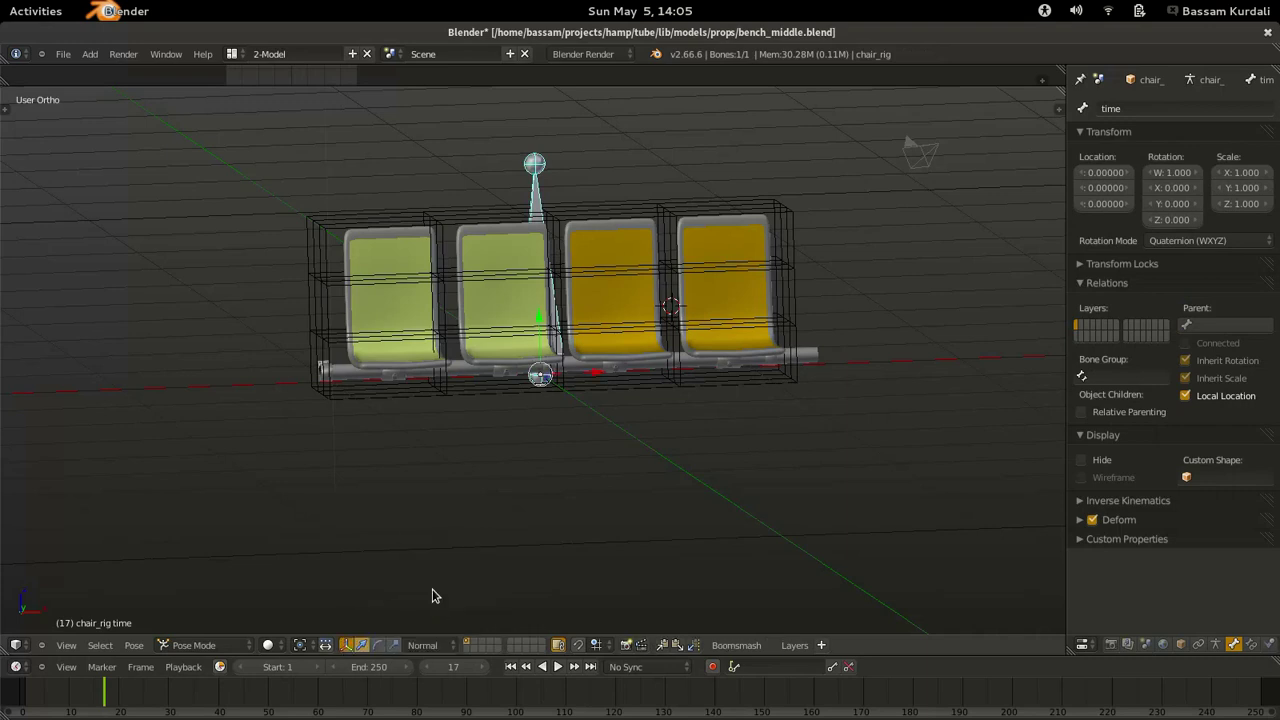
{"action": "middle_click_drag", "start_coordinate": [627, 349], "coordinate": [525, 440]}
{"action": "left_click_drag", "start_coordinate": [592, 379], "coordinate": [567, 378]}
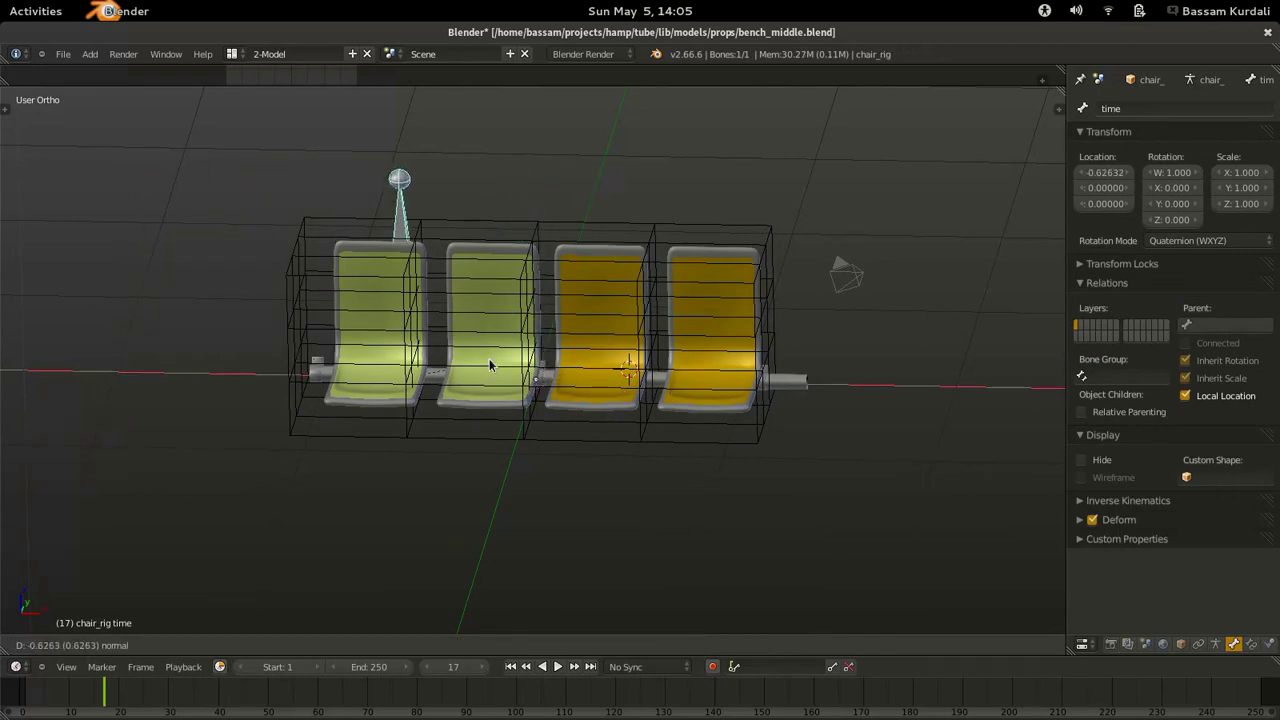
{"action": "key", "text": "Escape"}
In armature edit mode, move the time bone in front of and beside the bench to X -1.592, Y -1.320, and return to posing.
{"action": "key", "text": "Tab"}
{"action": "middle_click_drag", "start_coordinate": [689, 330], "coordinate": [587, 405]}
{"action": "left_click_drag", "start_coordinate": [555, 260], "coordinate": [382, 384]}
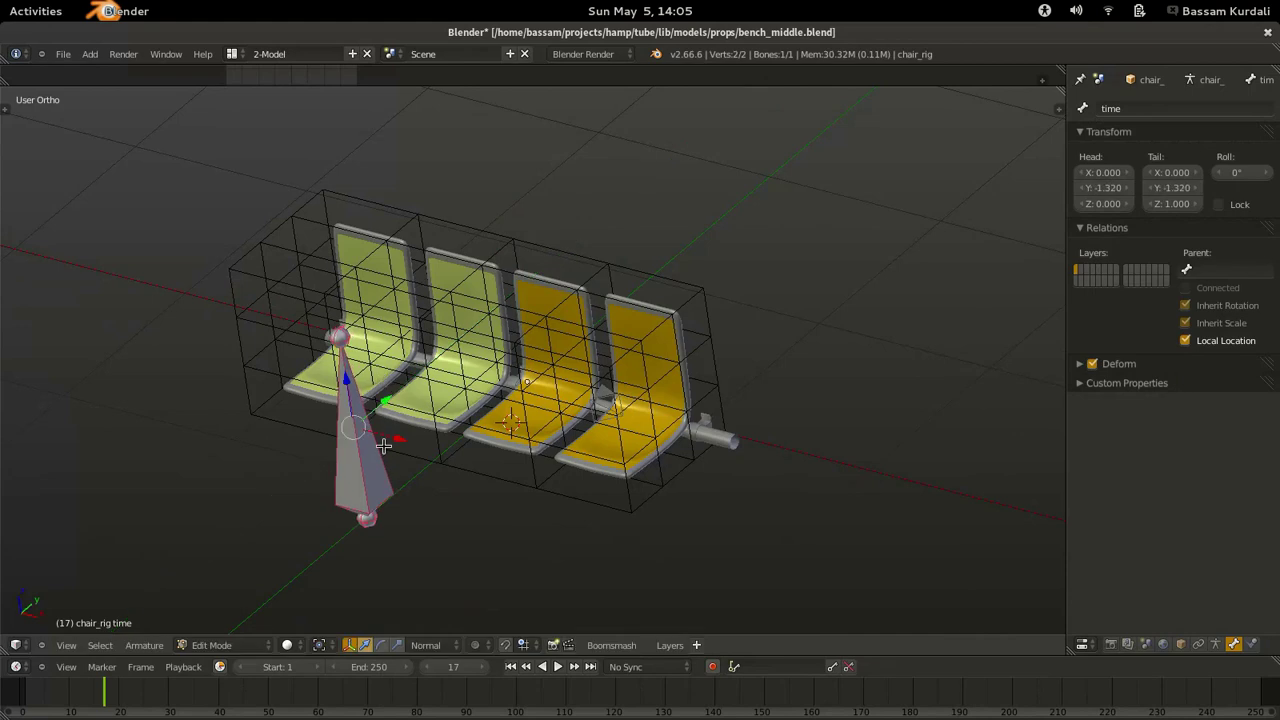
{"action": "middle_click_drag", "start_coordinate": [386, 390], "coordinate": [430, 382]}
{"action": "left_click_drag", "start_coordinate": [551, 390], "coordinate": [219, 368]}
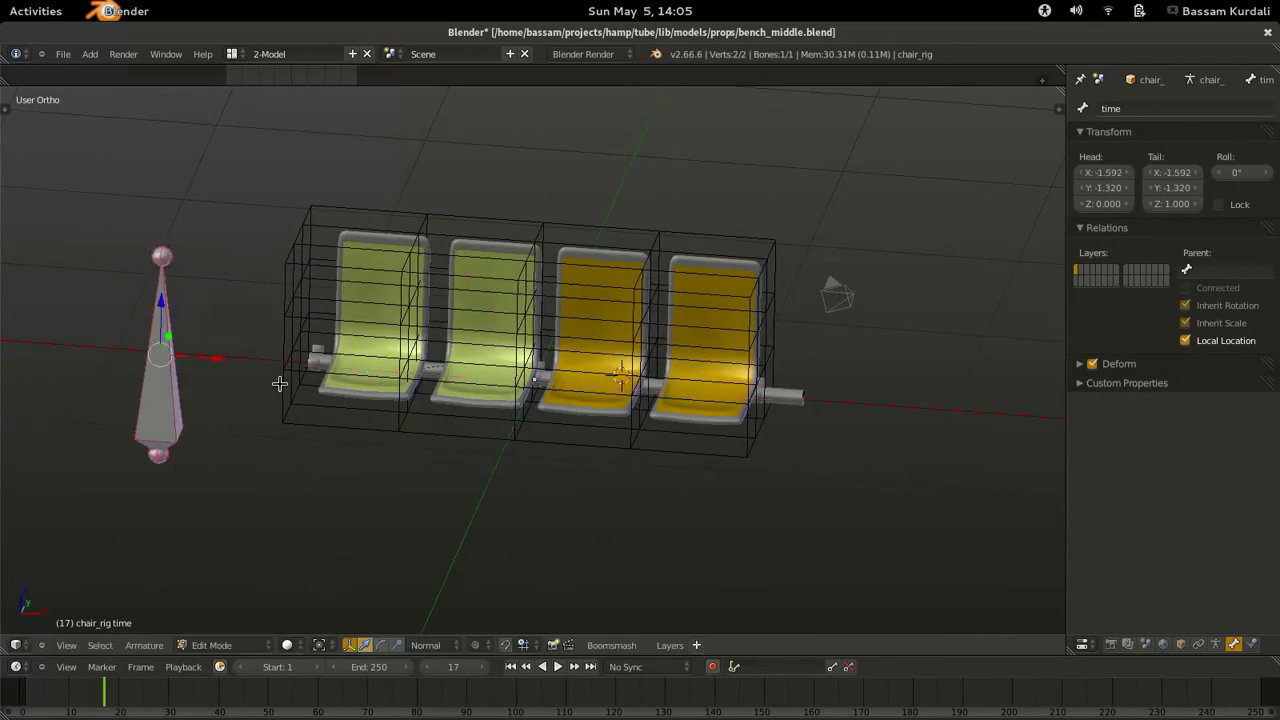
{"action": "key", "text": "Tab"}
Show the numeric transform values and try moving the time bone along its local X axis, cancelling each move.
{"action": "middle_click_drag", "start_coordinate": [491, 437], "coordinate": [601, 407], "text": "shift"}
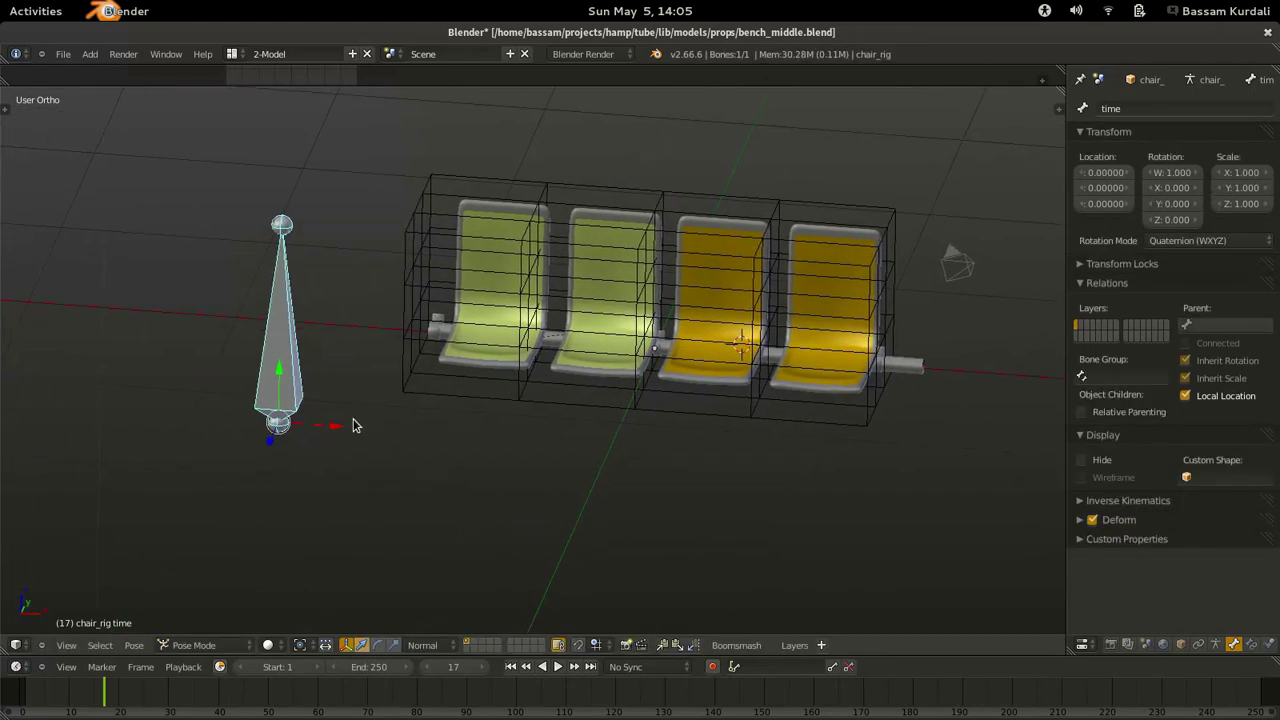
{"action": "left_click_drag", "start_coordinate": [326, 429], "coordinate": [377, 435]}
{"action": "right_click", "coordinate": [380, 434]}
{"action": "left_click", "coordinate": [1058, 108]}
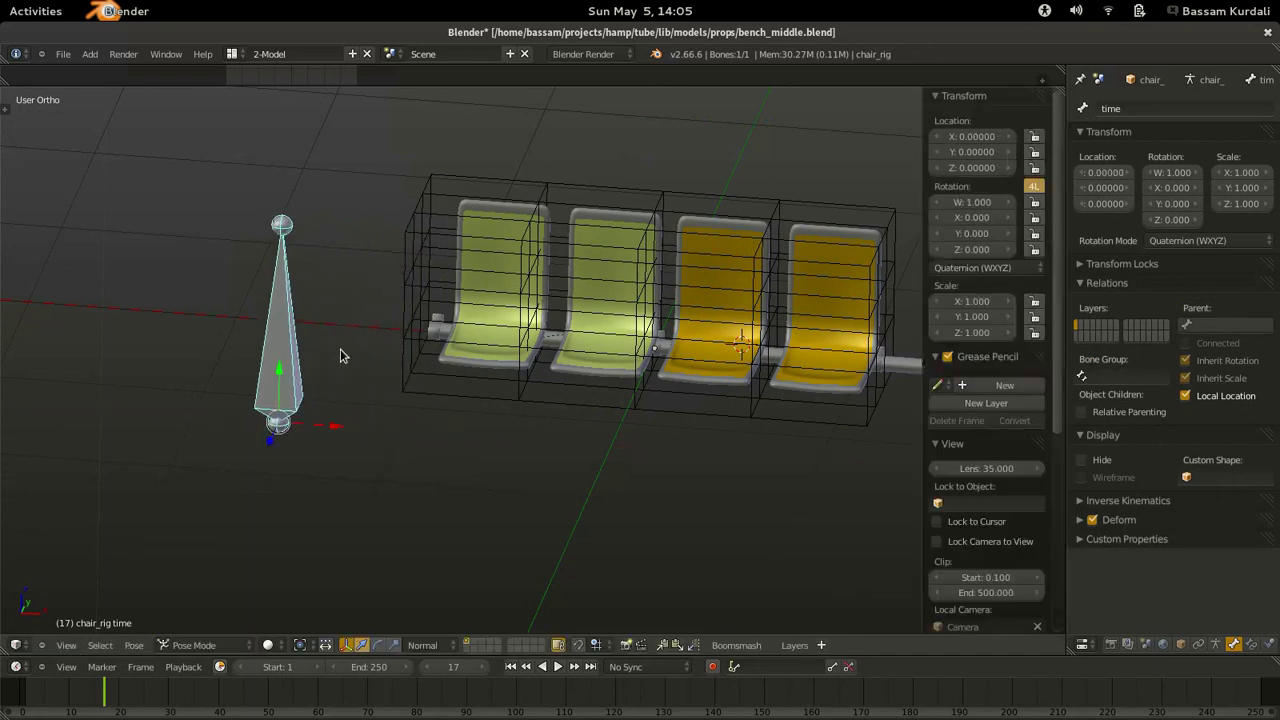
{"action": "mouse_move", "coordinate": [329, 433]}
{"action": "left_mouse_down"}
{"action": "mouse_move", "coordinate": [392, 432]}
{"action": "mouse_move", "coordinate": [311, 420]}
{"action": "left_mouse_up"}
{"action": "right_click", "coordinate": [311, 419]}
Select the lattice and add a driver to the value of its sag shape key.
{"action": "middle_click_drag", "start_coordinate": [477, 345], "coordinate": [341, 341], "text": "shift"}
{"action": "right_click", "coordinate": [341, 346]}
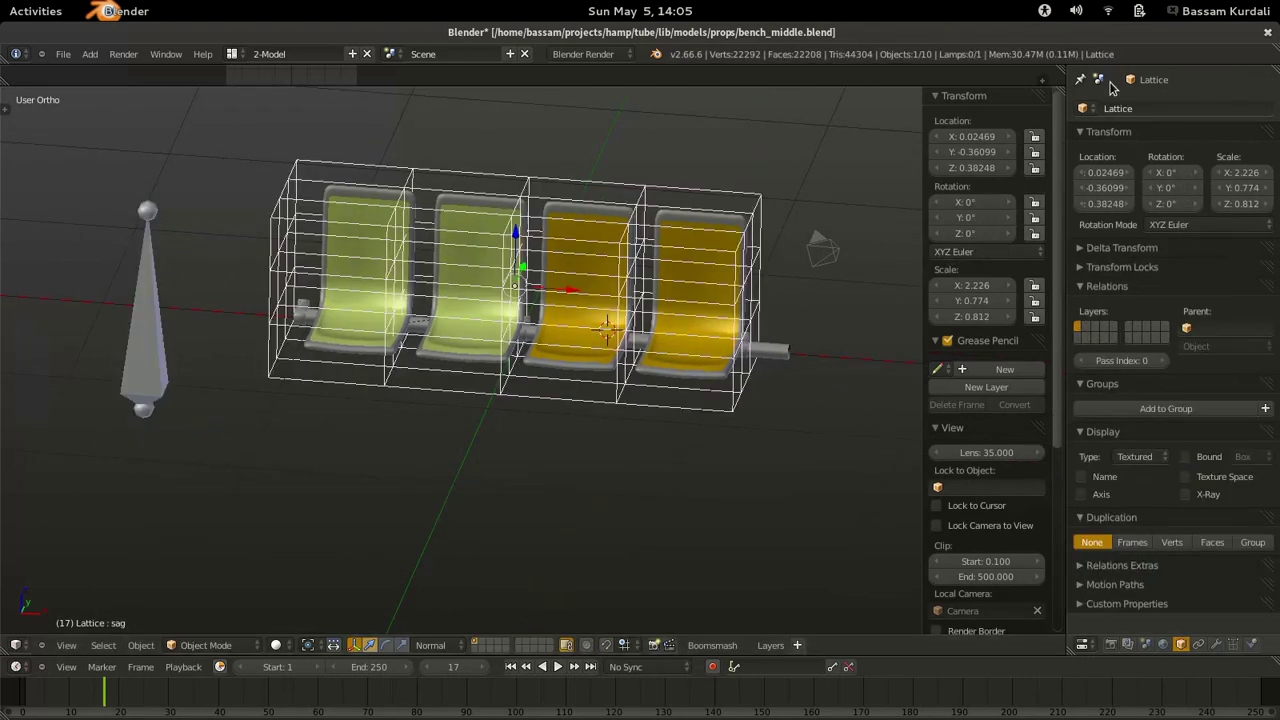
{"action": "left_click", "coordinate": [1232, 644]}
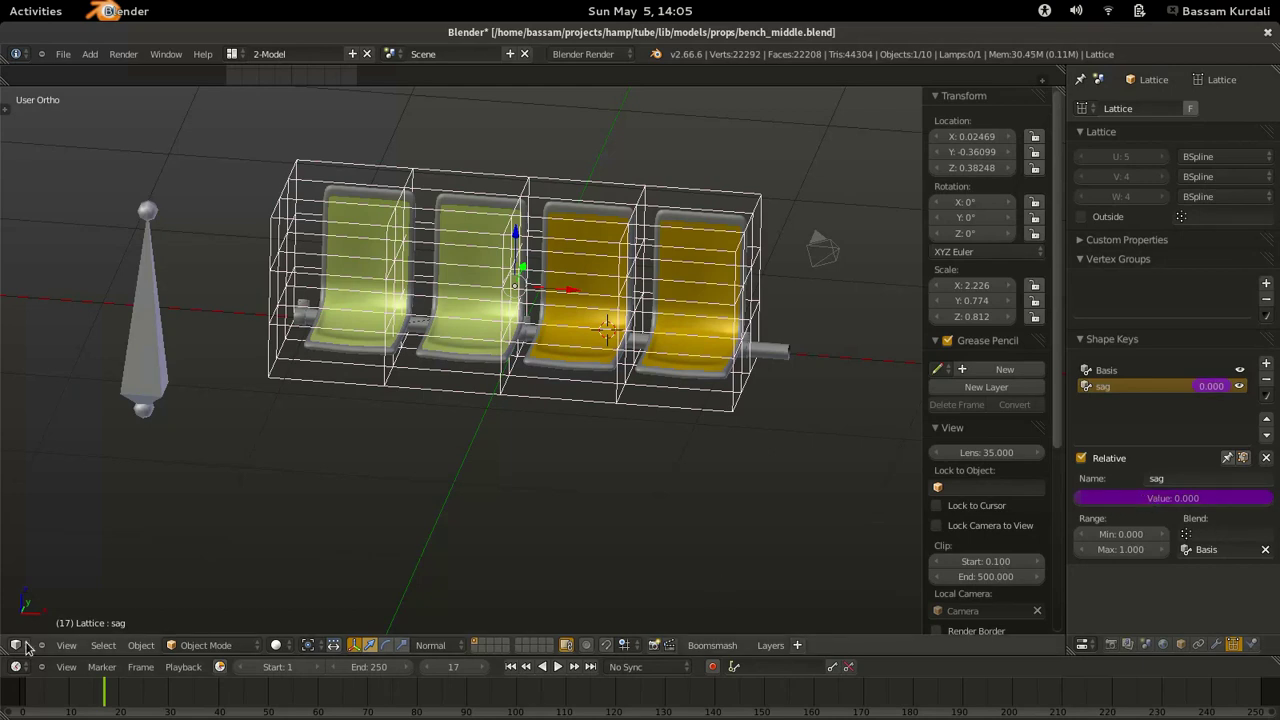
Split the 3D view horizontally and make the lower area a Graph Editor in Drivers mode.
{"action": "left_click_drag", "start_coordinate": [5, 654], "coordinate": [20, 303]}
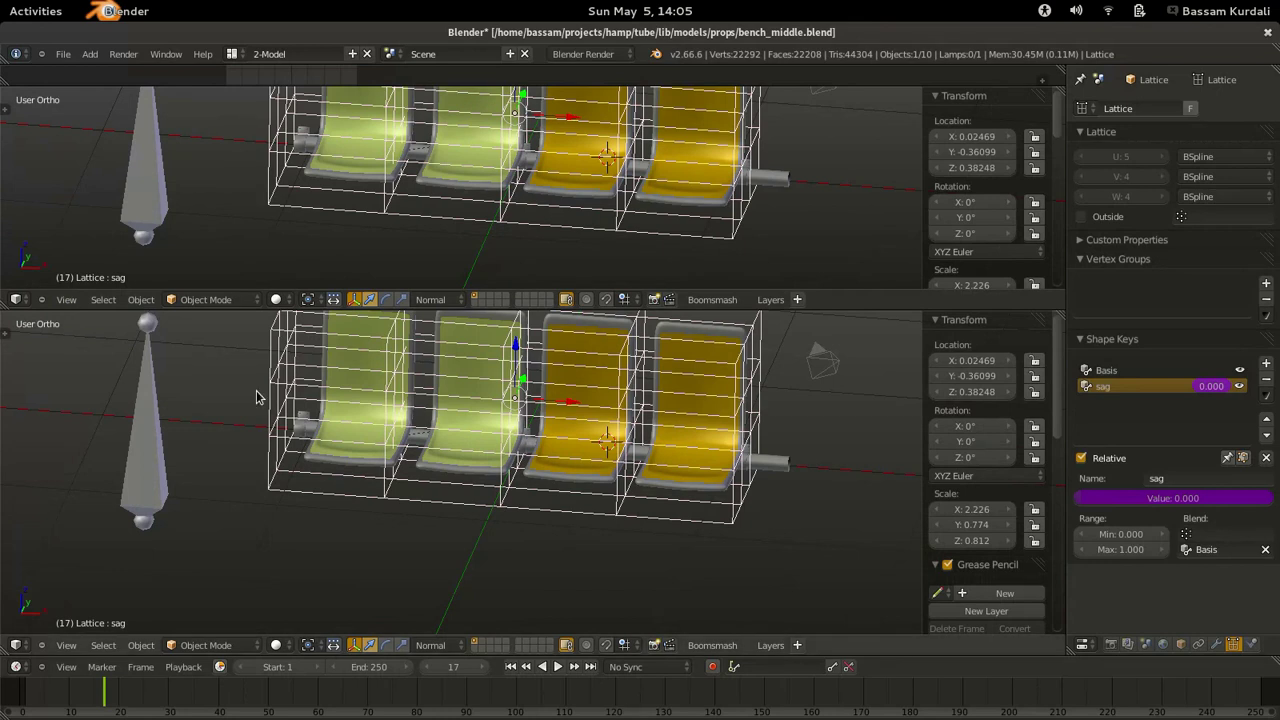
{"action": "left_click", "coordinate": [16, 645]}
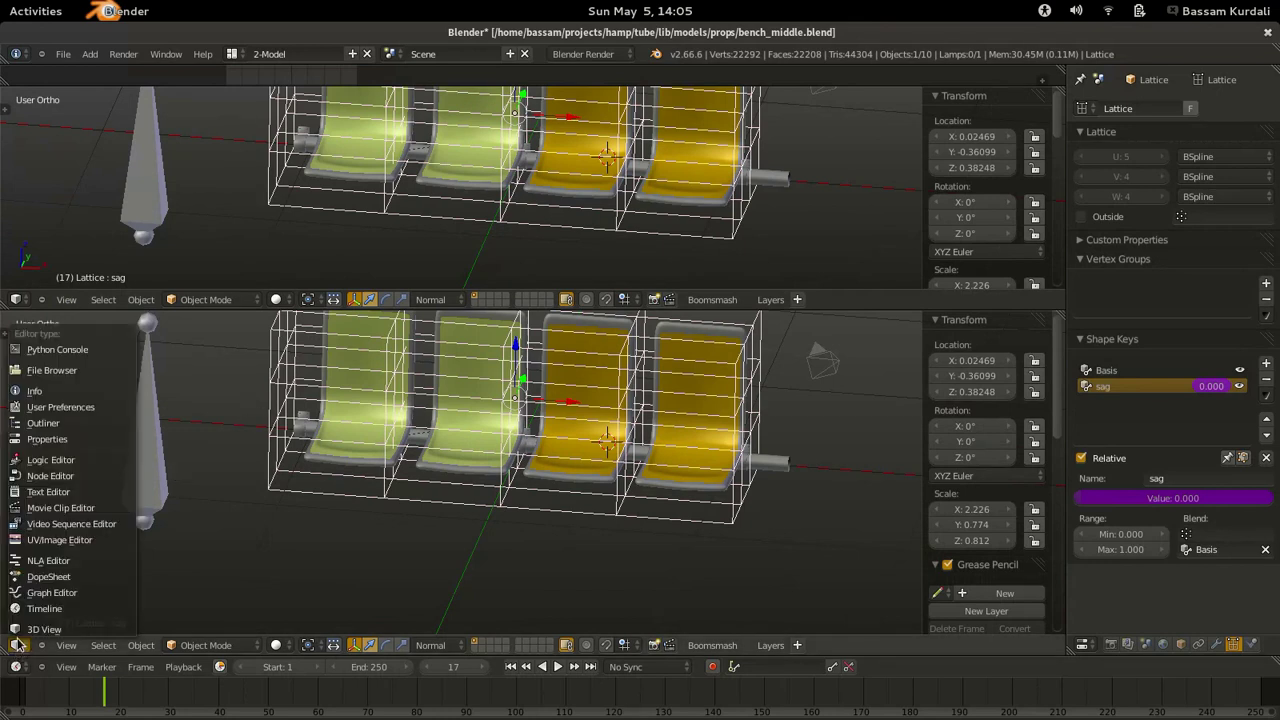
{"action": "left_click", "coordinate": [48, 593]}
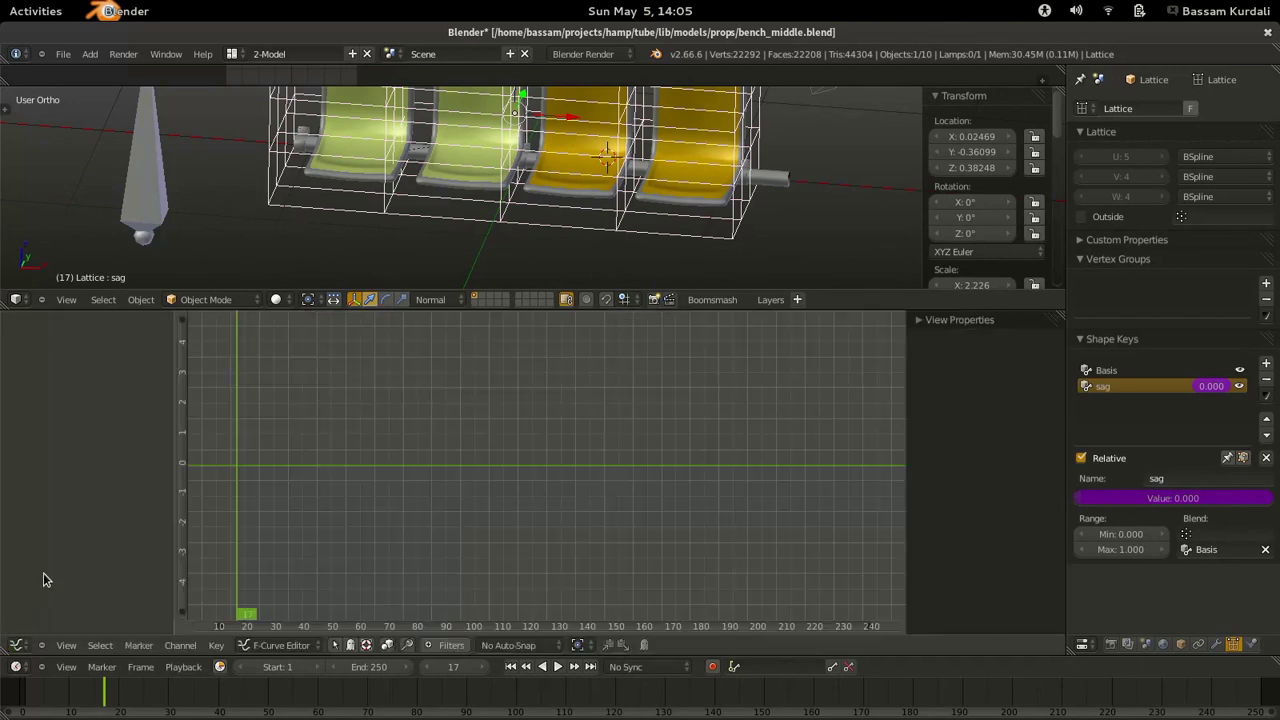
{"action": "left_click", "coordinate": [279, 645]}
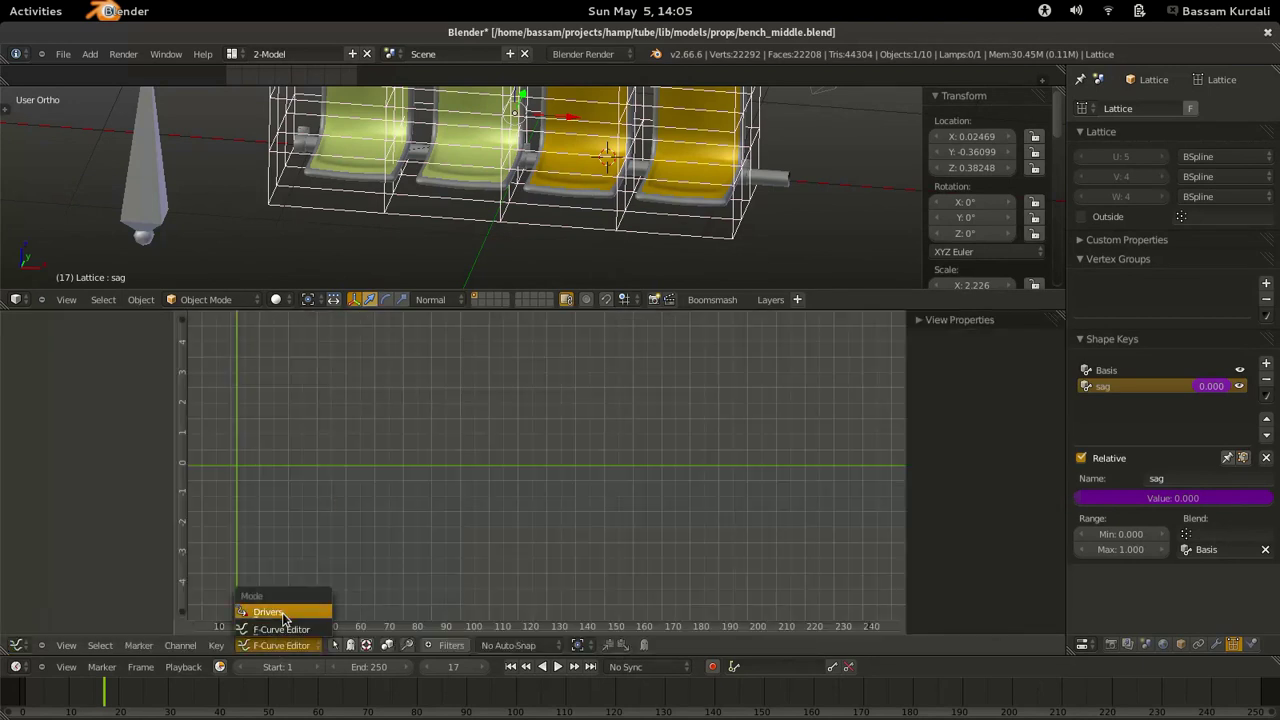
{"action": "left_click", "coordinate": [283, 613]}
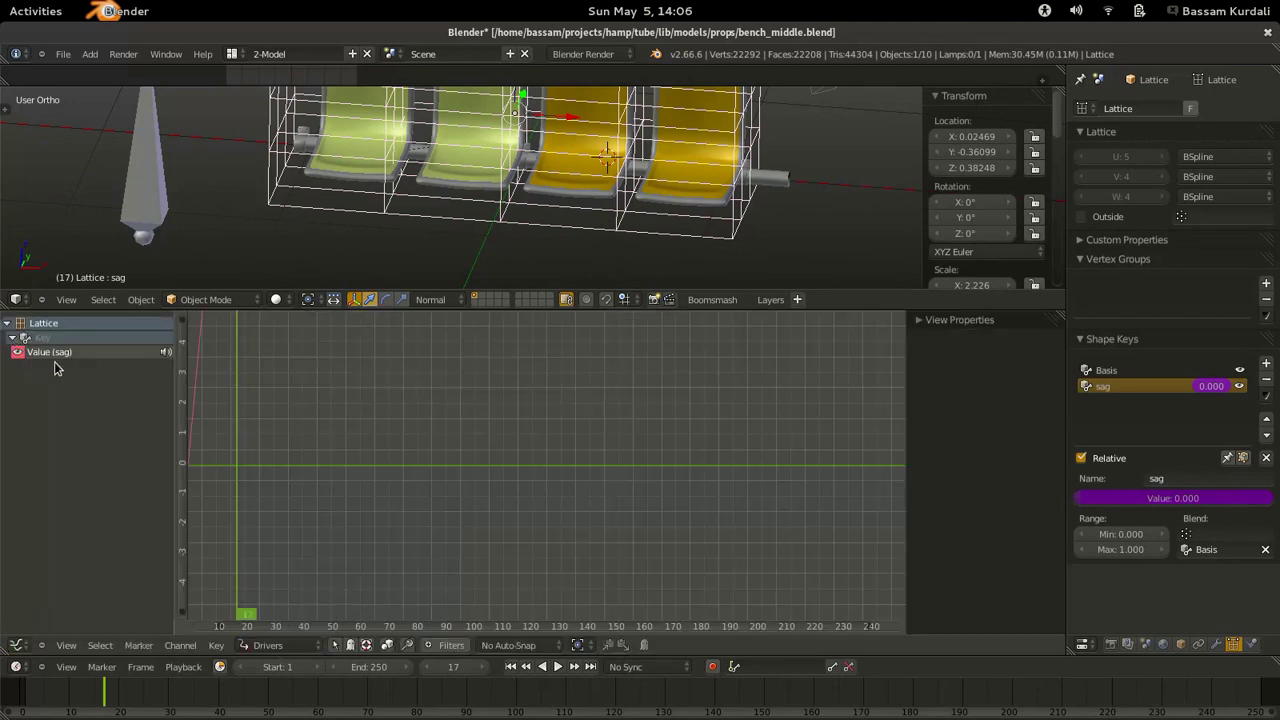
Select the Value (sag) driver curve and remove its Generator modifier.
{"action": "left_click", "coordinate": [60, 356]}
{"action": "key", "text": "Home"}
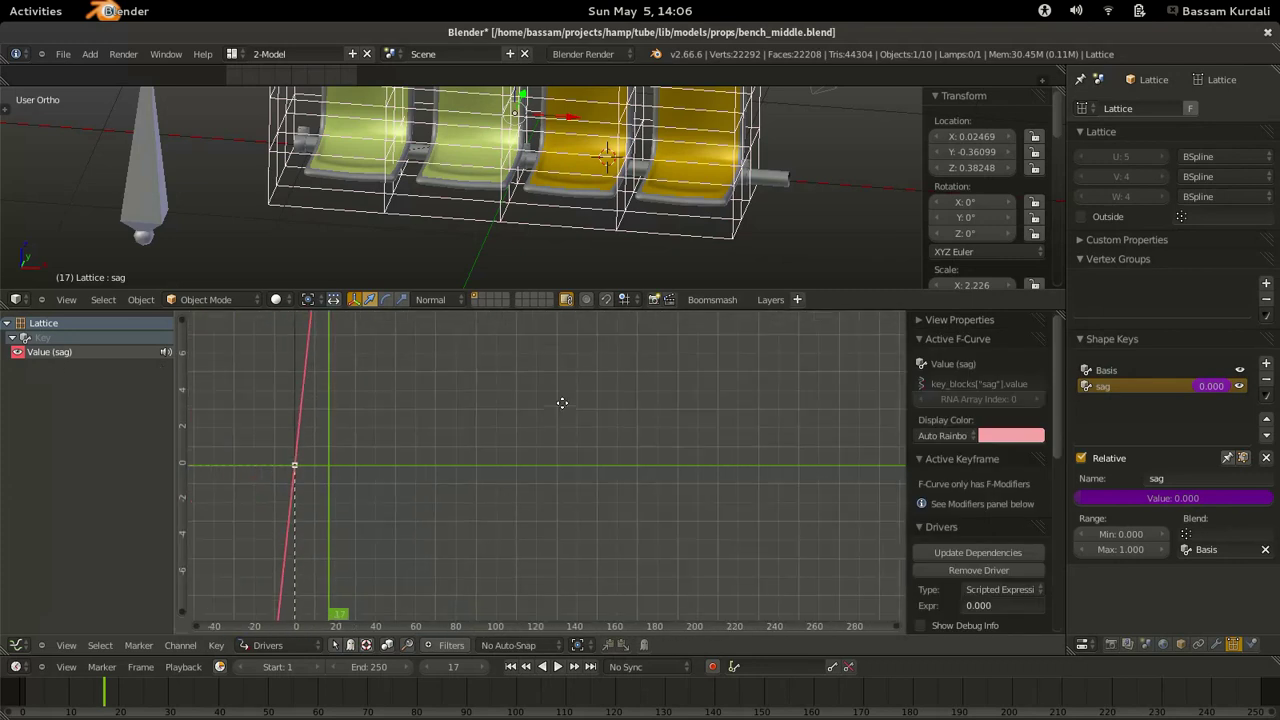
{"action": "scroll", "coordinate": [994, 584], "scroll_direction": "down", "scroll_amount": 8}
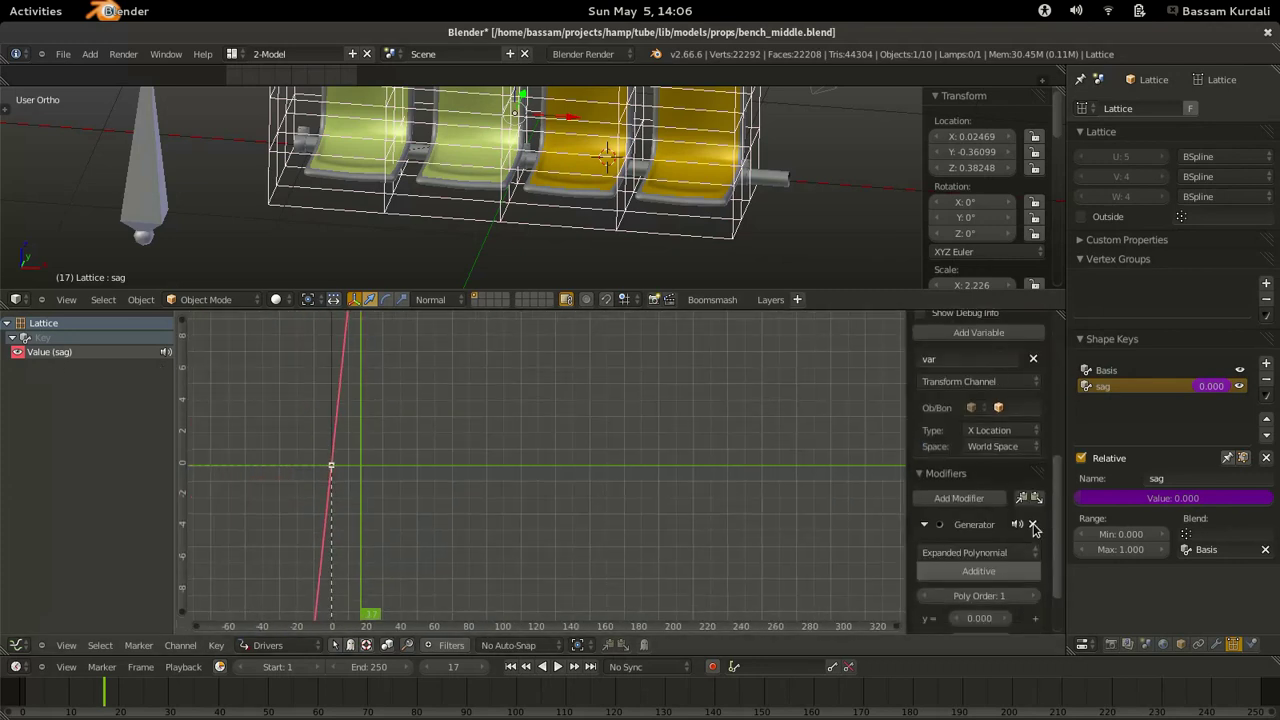
{"action": "left_click", "coordinate": [1034, 527]}
Rename the driver variable as time and set chair_rig as its target object.
{"action": "scroll", "coordinate": [918, 478], "scroll_direction": "up", "scroll_amount": 4}
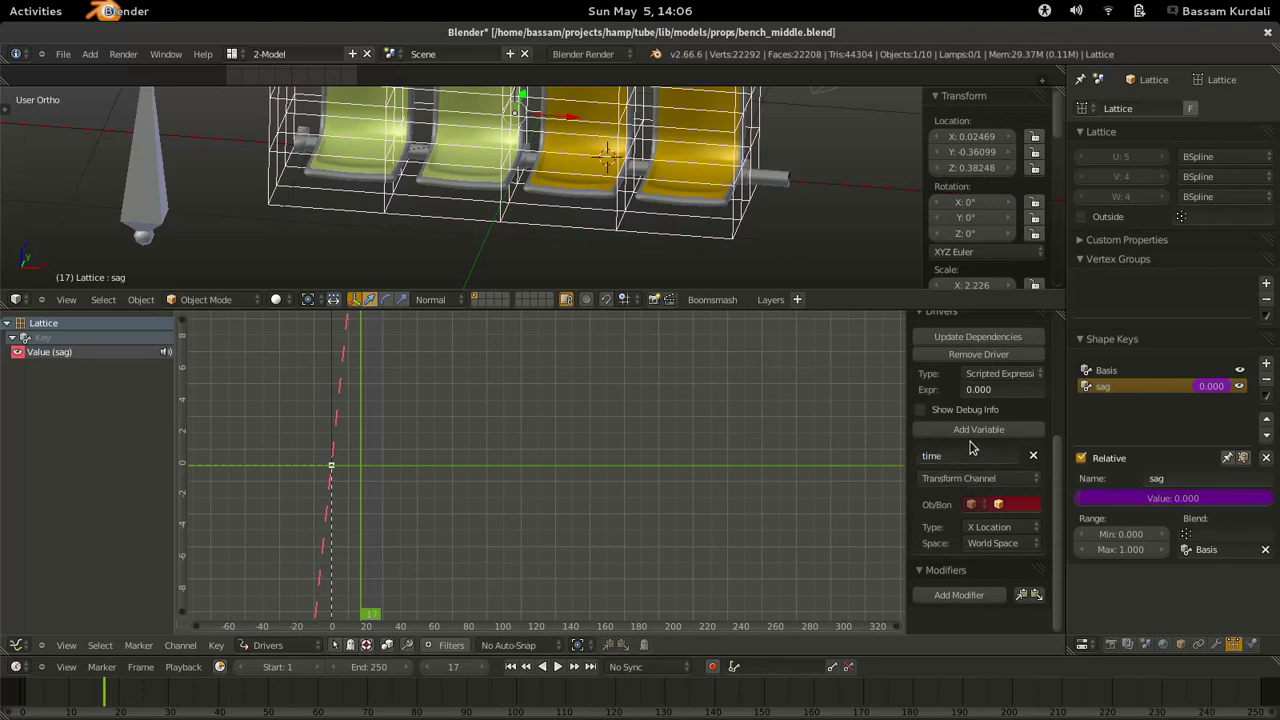
{"action": "left_click", "coordinate": [1005, 504]}
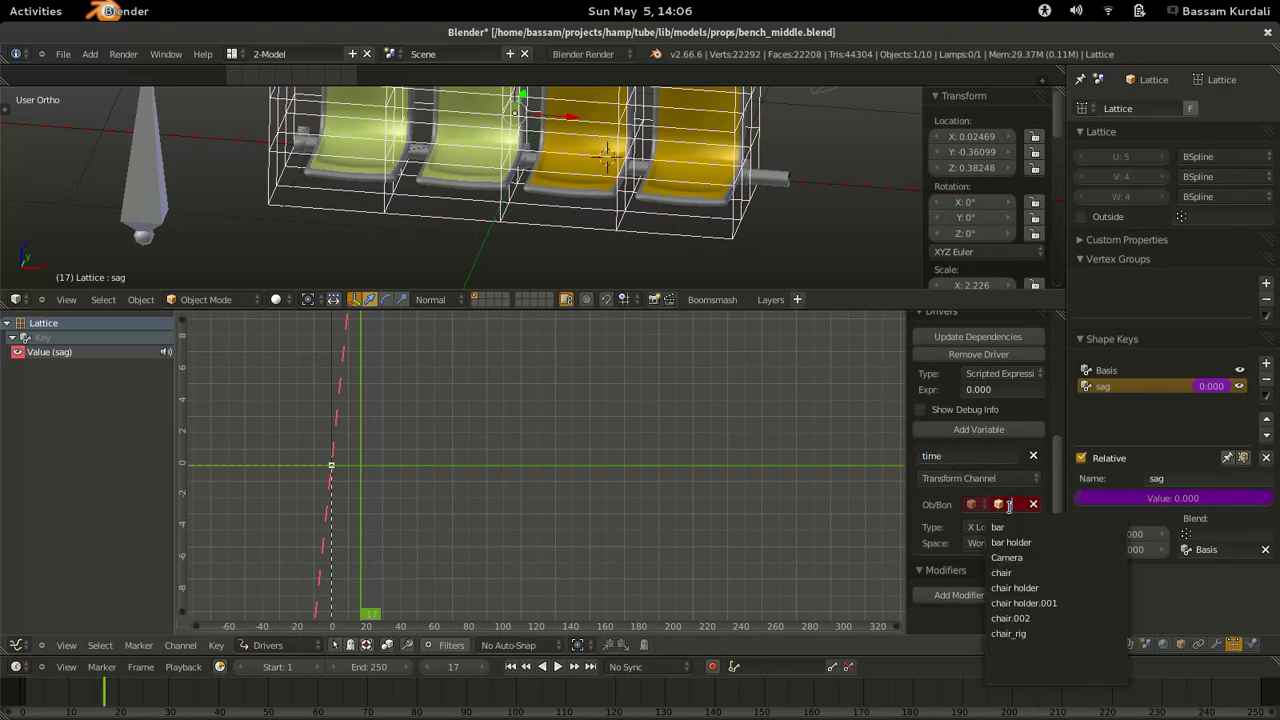
{"action": "key", "text": "Return"}
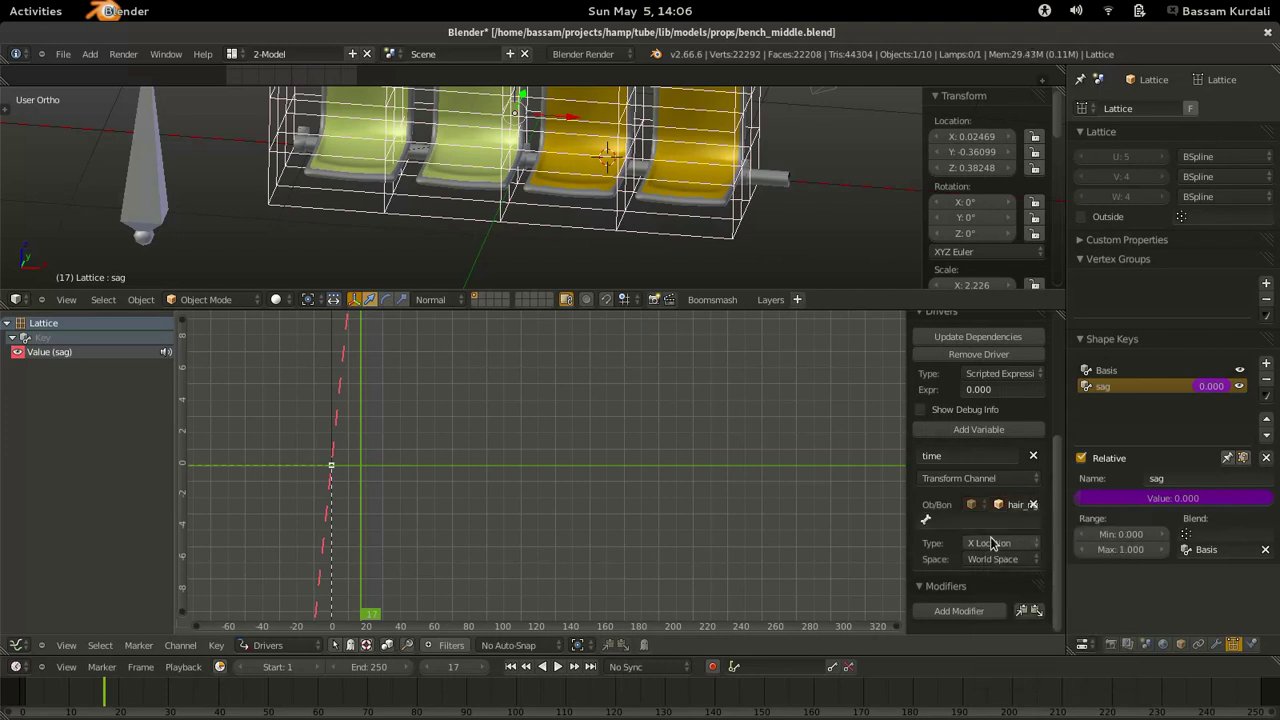
Set the driver variable's target bone to time and choose its transform space.
{"action": "left_click", "coordinate": [958, 522]}
{"action": "left_click", "coordinate": [952, 543]}
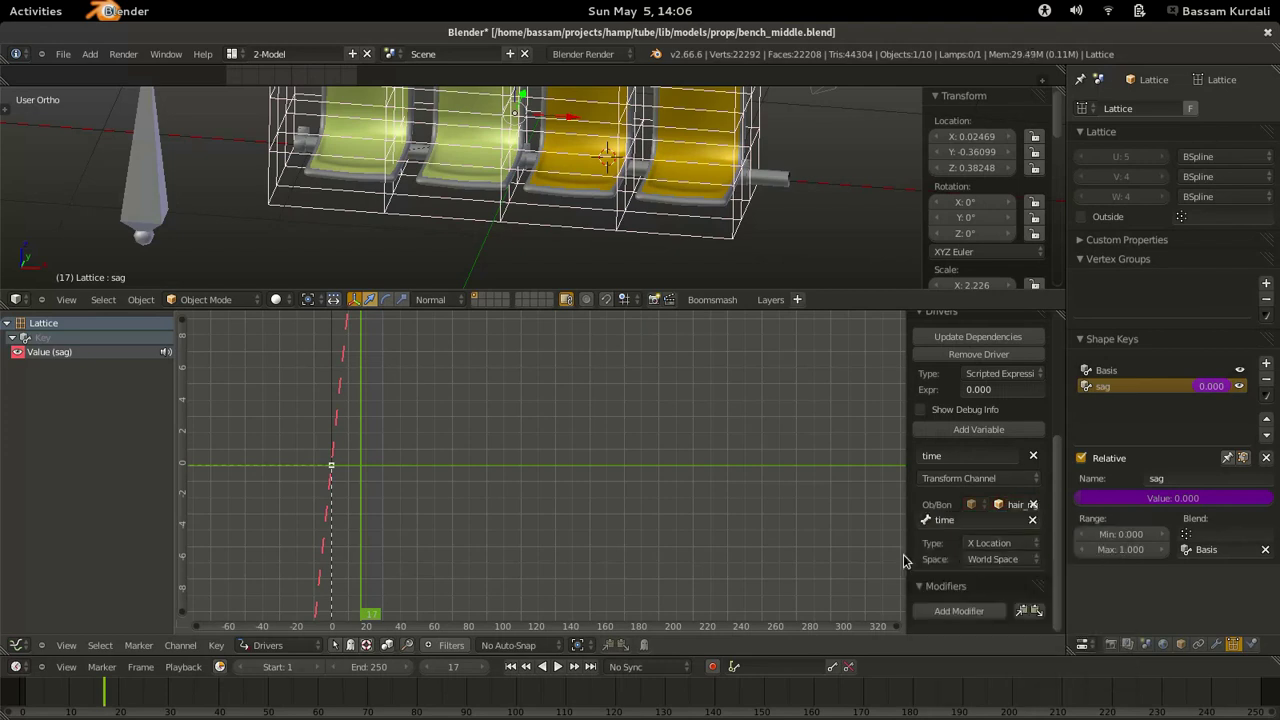
{"action": "left_click", "coordinate": [1001, 561]}
{"action": "left_click", "coordinate": [1006, 509]}
Set the sag driver's type to Averaged Value.
{"action": "scroll", "coordinate": [912, 480], "scroll_direction": "up", "scroll_amount": 3}
{"action": "left_click", "coordinate": [997, 469]}
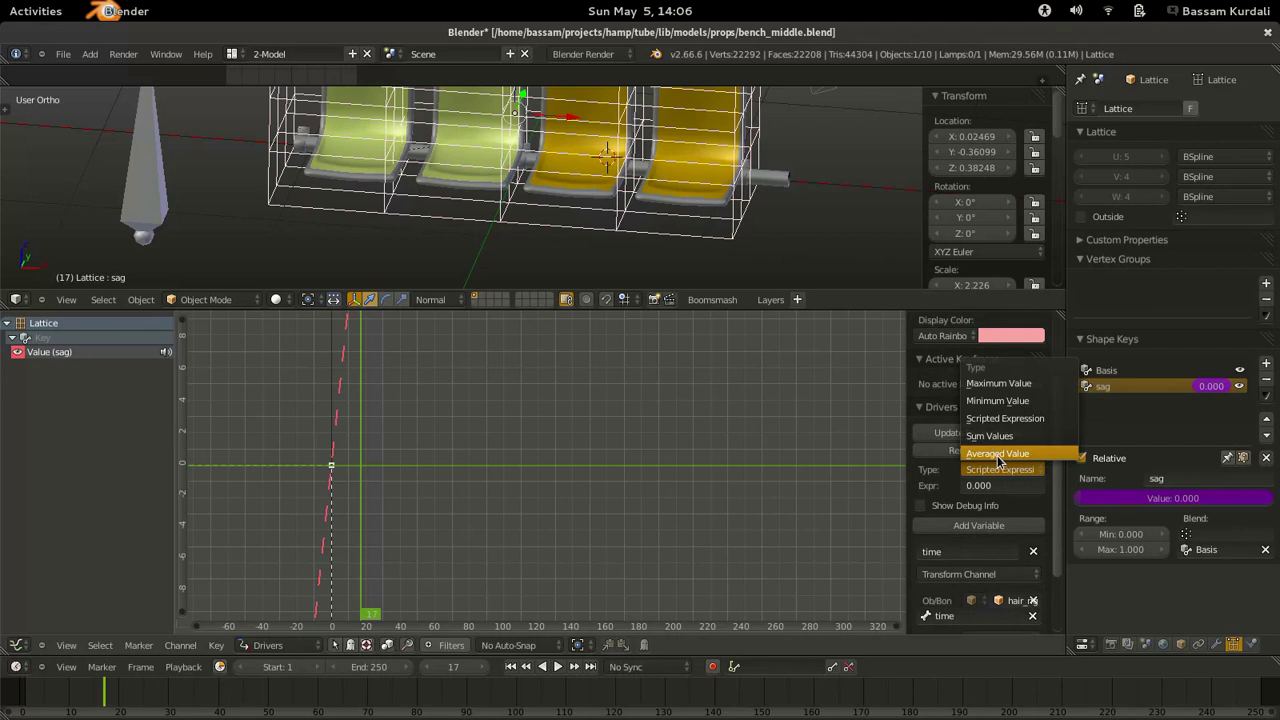
{"action": "left_click", "coordinate": [1005, 460]}
Test the sag driver by moving the time bone along its X axis, and cancel the move.
{"action": "right_click", "coordinate": [142, 234]}
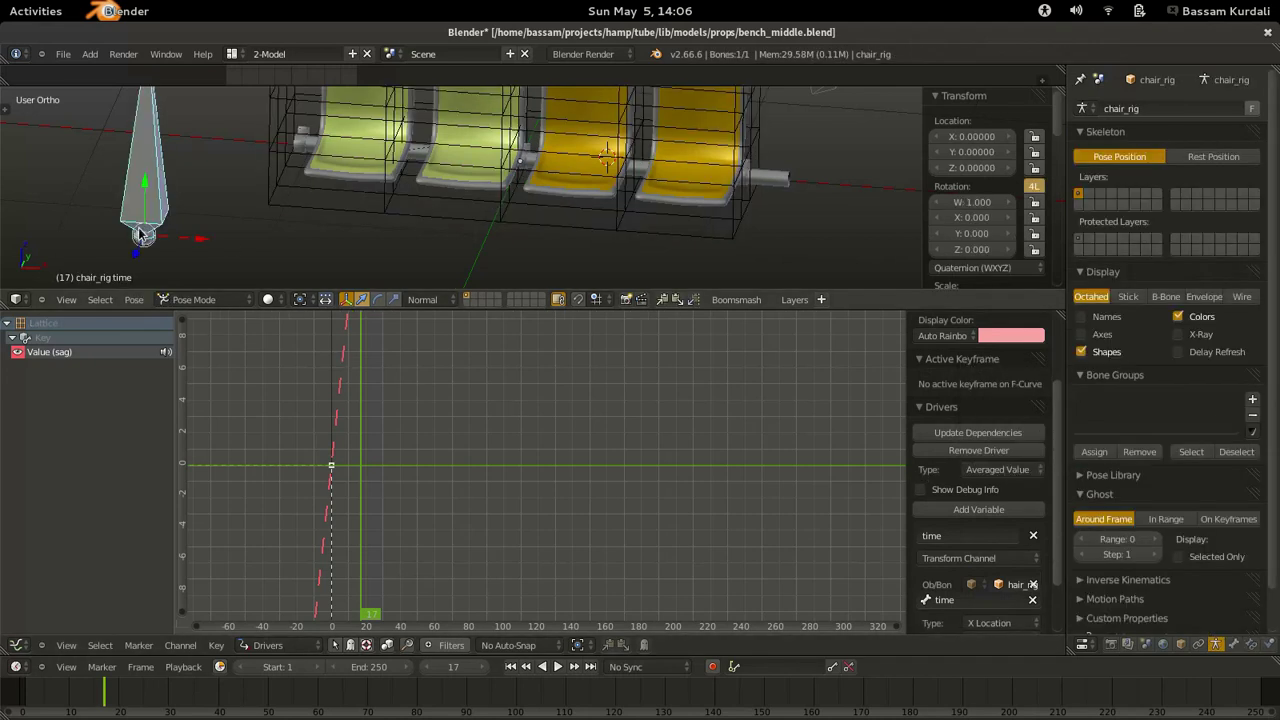
{"action": "key", "text": "g"}
{"action": "key", "text": "x"}
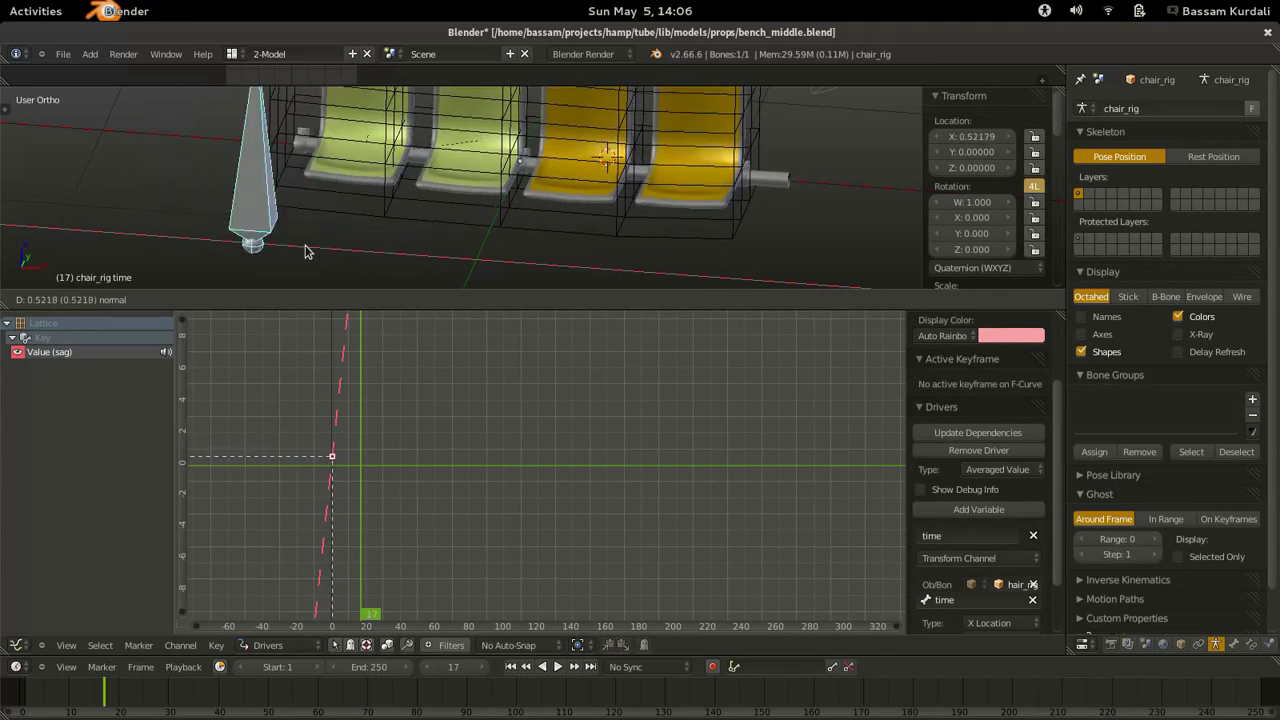
{"action": "key", "text": "Escape"}
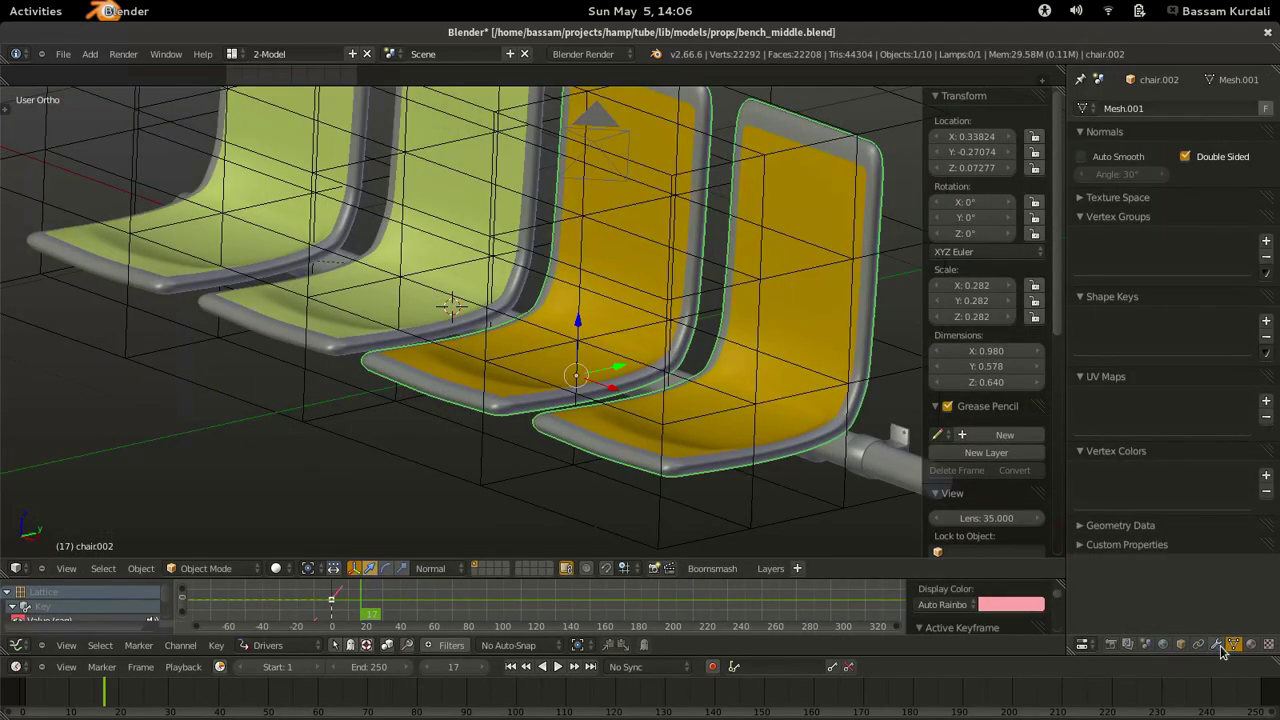
Apply the topmost modifiers on both pairs of chairs and snap the 3D cursor to the centre of the holder ring.
{"action": "left_click", "coordinate": [1219, 647]}
{"action": "left_click", "coordinate": [1142, 167]}
{"action": "left_click", "coordinate": [1136, 164]}
{"action": "right_click", "coordinate": [260, 337]}
{"action": "left_click", "coordinate": [1130, 163]}
{"action": "left_click", "coordinate": [1130, 163]}
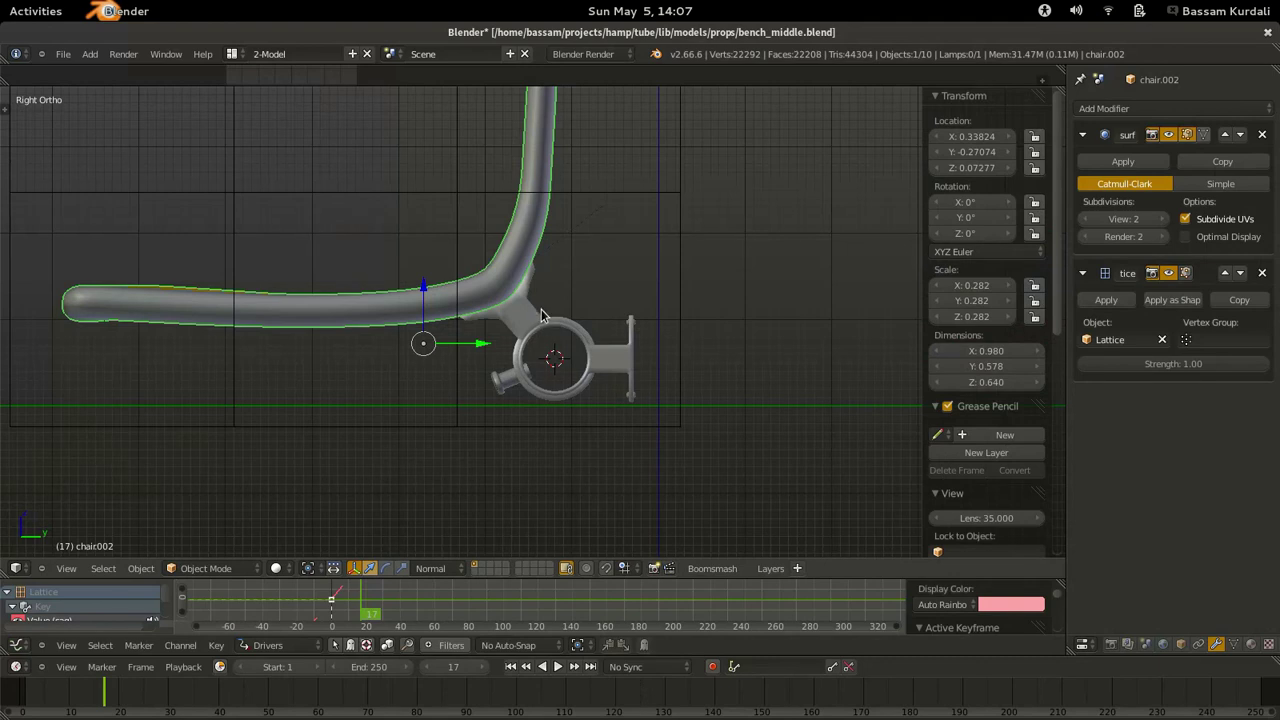
{"action": "key", "text": "shift+s"}
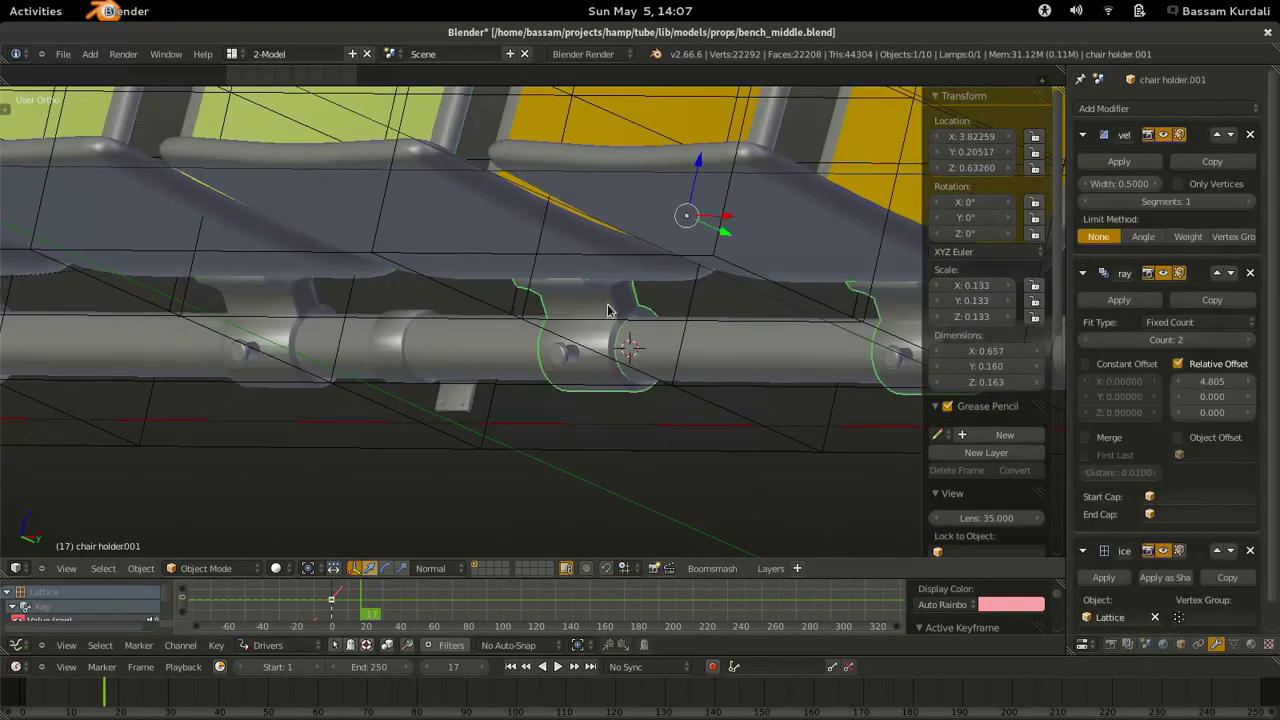
Try applying the Bevel and Array modifiers on the chair holder beneath the orange chairs, leaving only its Lattice modifier.
{"action": "left_click_drag", "start_coordinate": [1066, 180], "coordinate": [958, 180]}
{"action": "middle_click_drag", "start_coordinate": [650, 284], "coordinate": [440, 275]}
{"action": "scroll", "coordinate": [565, 285], "scroll_direction": "up", "scroll_amount": 4}
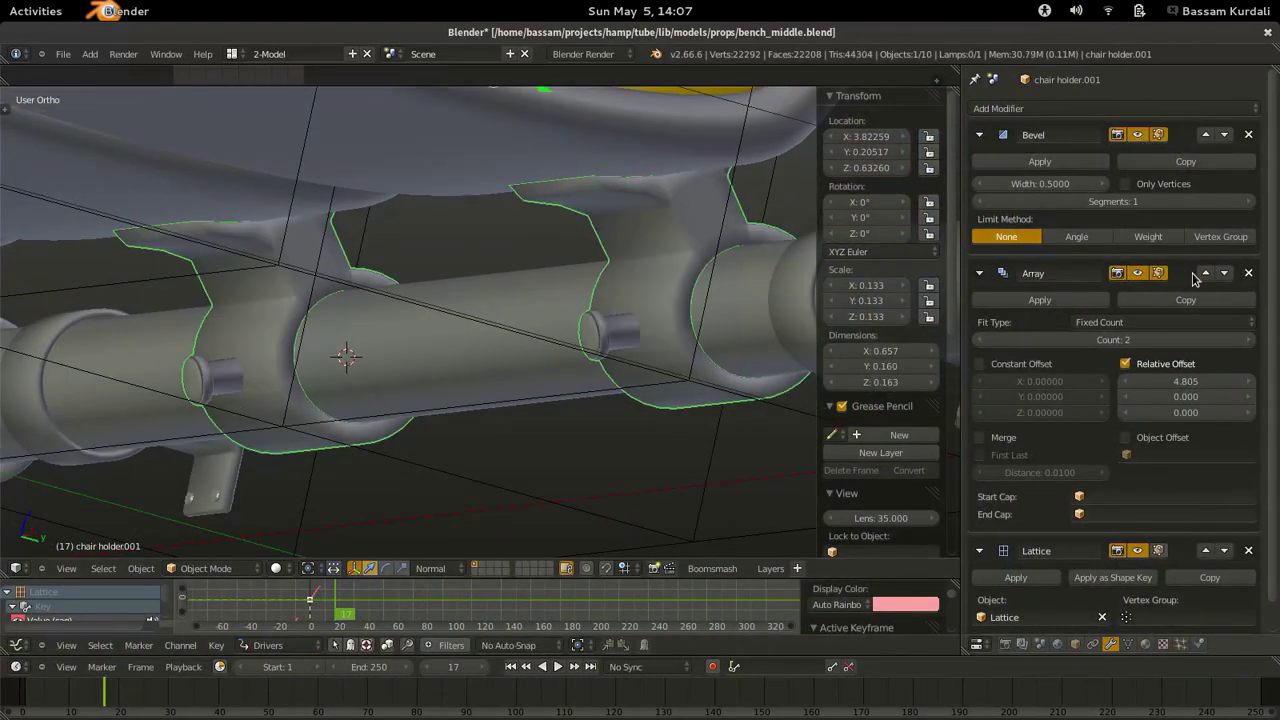
{"action": "left_click", "coordinate": [1041, 162]}
{"action": "left_click", "coordinate": [1075, 643]}
{"action": "left_click", "coordinate": [1114, 646]}
{"action": "left_click", "coordinate": [1076, 645]}
{"action": "left_click", "coordinate": [1128, 645]}
{"action": "left_click", "coordinate": [1111, 645]}
{"action": "left_click", "coordinate": [1045, 162]}
{"action": "scroll", "coordinate": [608, 284], "scroll_direction": "down", "scroll_amount": 4}
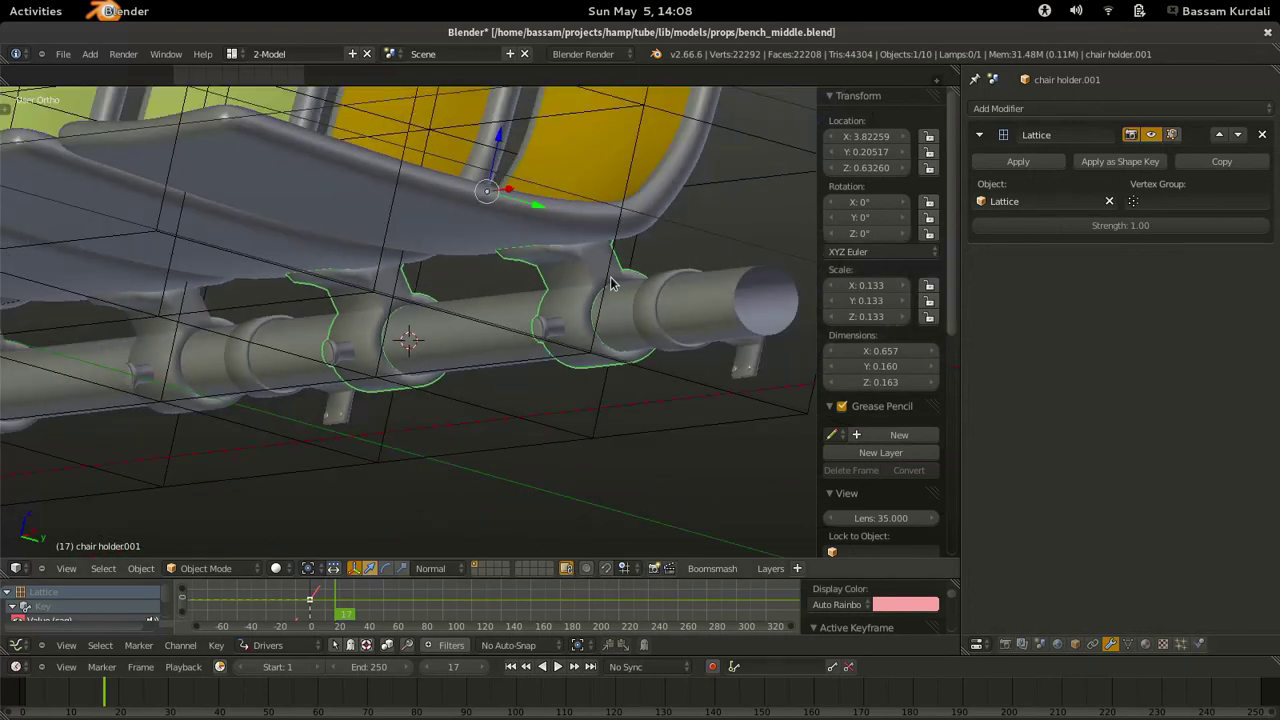
Inspect the chair holder's bevelled mesh in Edit Mode and undo the applied modifiers.
{"action": "middle_click_drag", "start_coordinate": [612, 284], "coordinate": [469, 212]}
{"action": "scroll", "coordinate": [340, 262], "scroll_direction": "up", "scroll_amount": 7}
{"action": "key", "text": "Tab"}
{"action": "scroll", "coordinate": [386, 248], "scroll_direction": "down", "scroll_amount": 3}
{"action": "scroll", "coordinate": [335, 290], "scroll_direction": "up", "scroll_amount": 2}
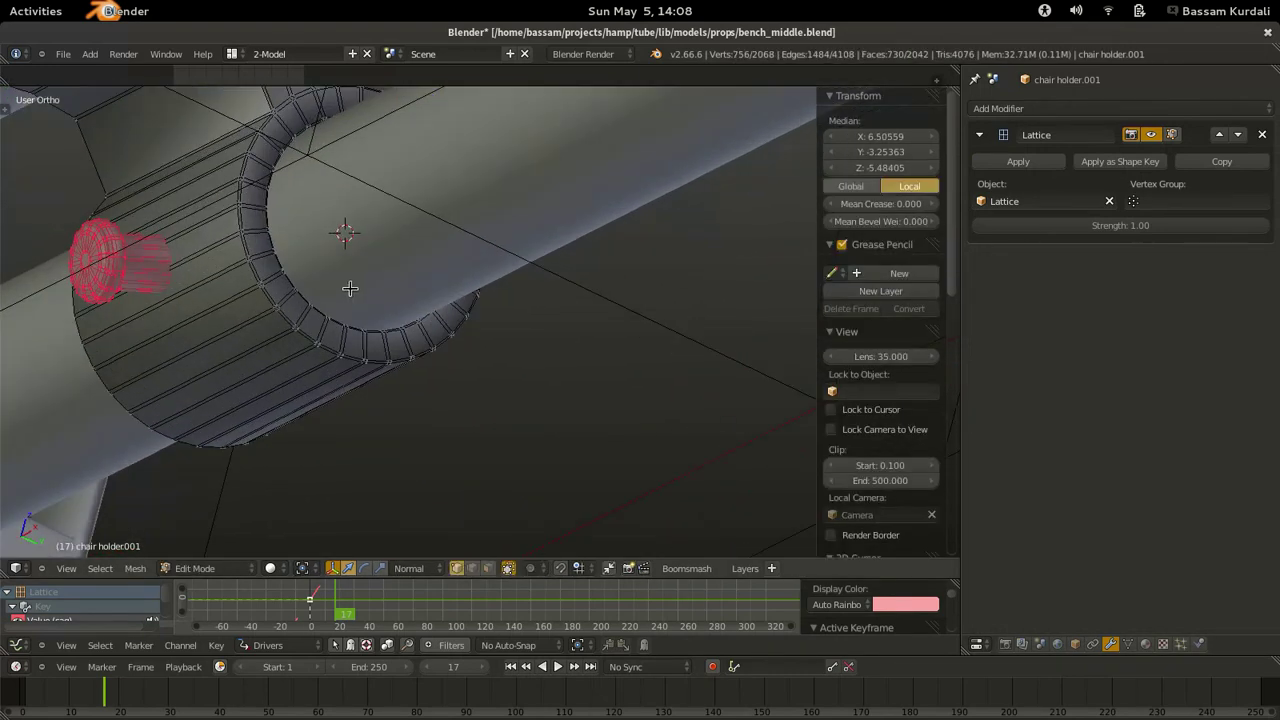
{"action": "key", "text": "ctrl+z"}
{"action": "key", "text": "Tab"}
{"action": "key", "text": "ctrl+z"}
{"action": "key", "text": "ctrl+z"}
{"action": "key", "text": "ctrl+z"}
Set the chair holder's Bevel limit method to Angle and check the mesh in wireframe shading.
{"action": "key", "text": "z"}
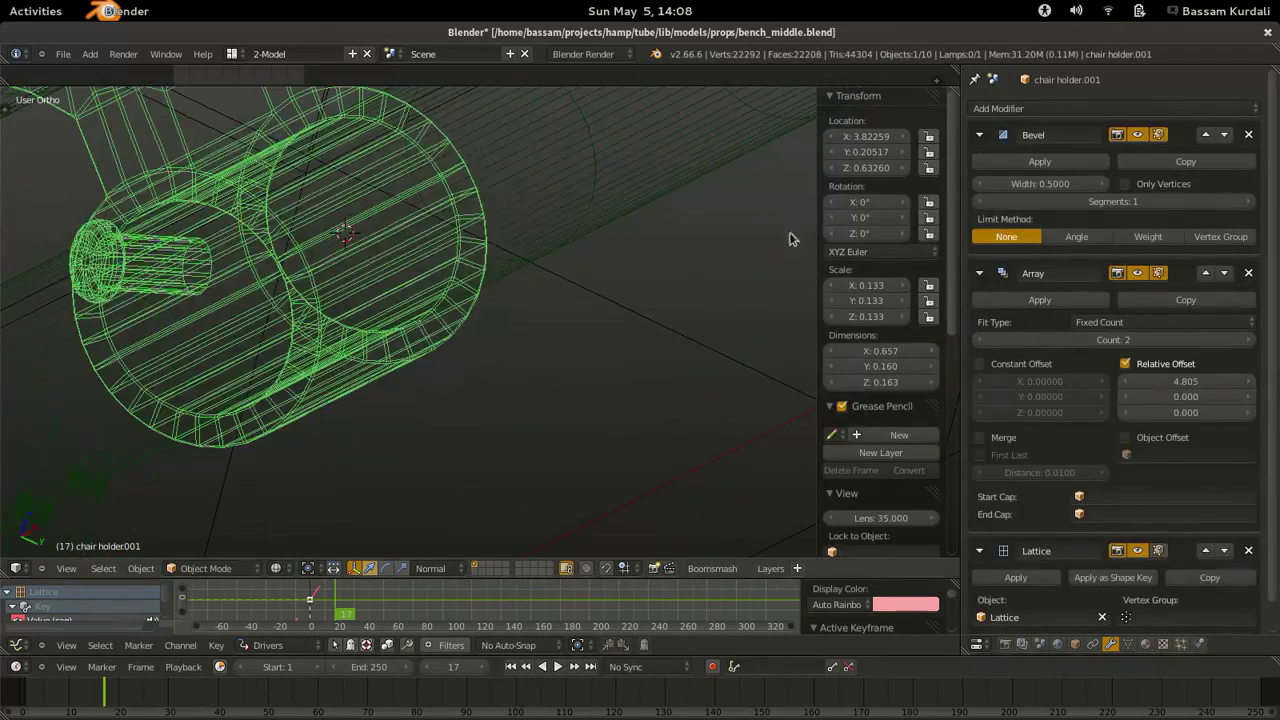
{"action": "left_click", "coordinate": [1079, 240]}
{"action": "scroll", "coordinate": [640, 275], "scroll_direction": "down", "scroll_amount": 2}
{"action": "key", "text": "z"}
{"action": "scroll", "coordinate": [371, 284], "scroll_direction": "up", "scroll_amount": 3}
{"action": "left_click", "coordinate": [1040, 162]}
{"action": "key", "text": "z"}
{"action": "scroll", "coordinate": [420, 215], "scroll_direction": "down", "scroll_amount": 3}
{"action": "middle_click_drag", "start_coordinate": [420, 215], "coordinate": [354, 280]}
{"action": "scroll", "coordinate": [377, 223], "scroll_direction": "up", "scroll_amount": 6}
{"action": "scroll", "coordinate": [354, 280], "scroll_direction": "down", "scroll_amount": 9}
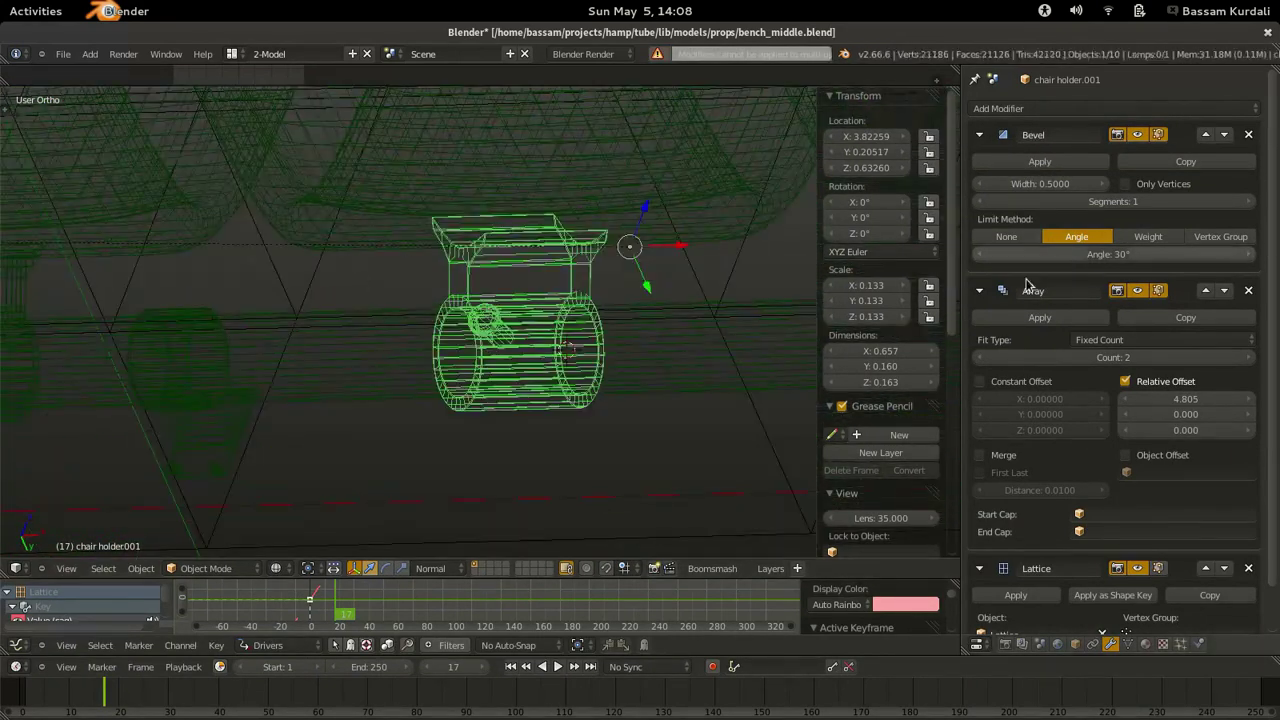
Make the chair holder's mesh data single-user and apply its Bevel and Array modifiers.
{"action": "left_click", "coordinate": [1128, 644]}
{"action": "left_click", "coordinate": [1245, 107]}
{"action": "left_click", "coordinate": [1111, 644]}
{"action": "left_click", "coordinate": [1040, 162]}
{"action": "left_click", "coordinate": [1040, 162]}
Set the origins of the chair holder and the orange chairs above it to the 3D cursor.
{"action": "scroll", "coordinate": [437, 244], "scroll_direction": "down", "scroll_amount": 5}
{"action": "middle_click_drag", "start_coordinate": [437, 244], "coordinate": [510, 299]}
{"action": "key", "text": "shift+ctrl+alt+c"}
{"action": "left_click", "coordinate": [510, 294]}
{"action": "mouse_move", "coordinate": [389, 291]}
{"action": "middle_mouse_down"}
{"action": "mouse_move", "coordinate": [366, 386]}
{"action": "mouse_move", "coordinate": [401, 290]}
{"action": "middle_mouse_up"}
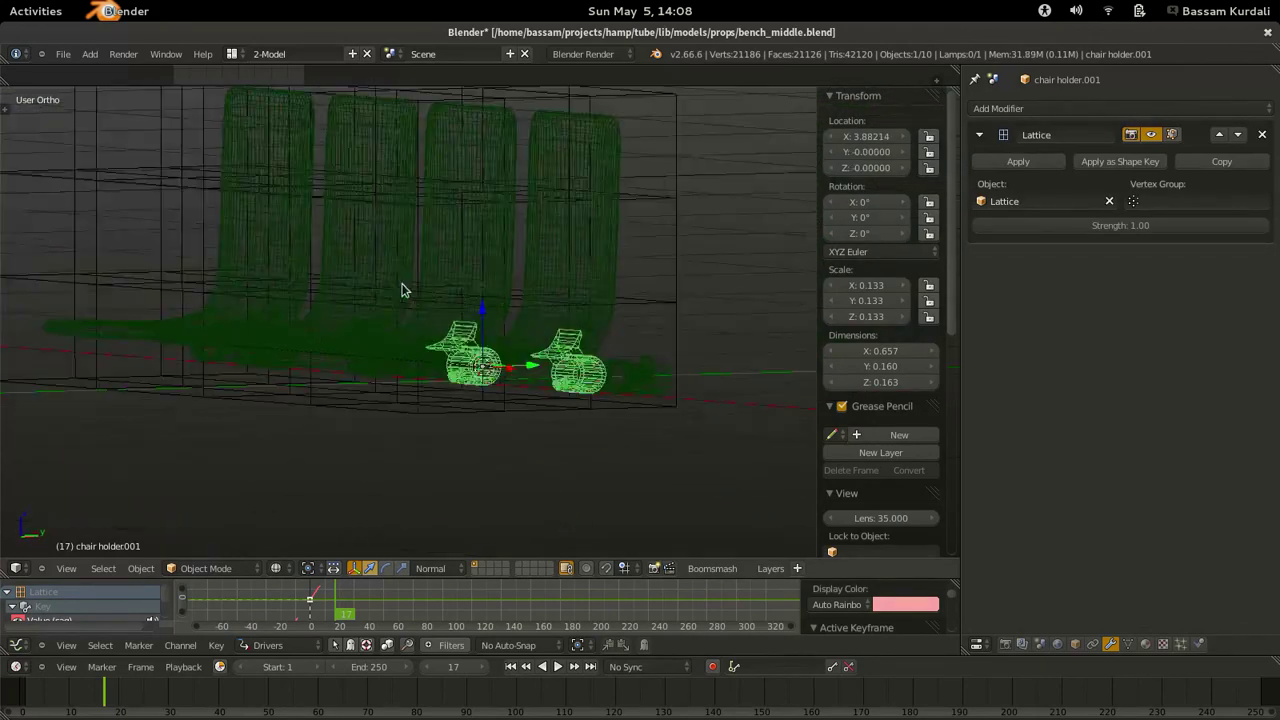
{"action": "scroll", "coordinate": [486, 318], "scroll_direction": "up", "scroll_amount": 2}
{"action": "right_click", "coordinate": [654, 319], "text": "shift"}
{"action": "middle_click_drag", "start_coordinate": [654, 319], "coordinate": [437, 165]}
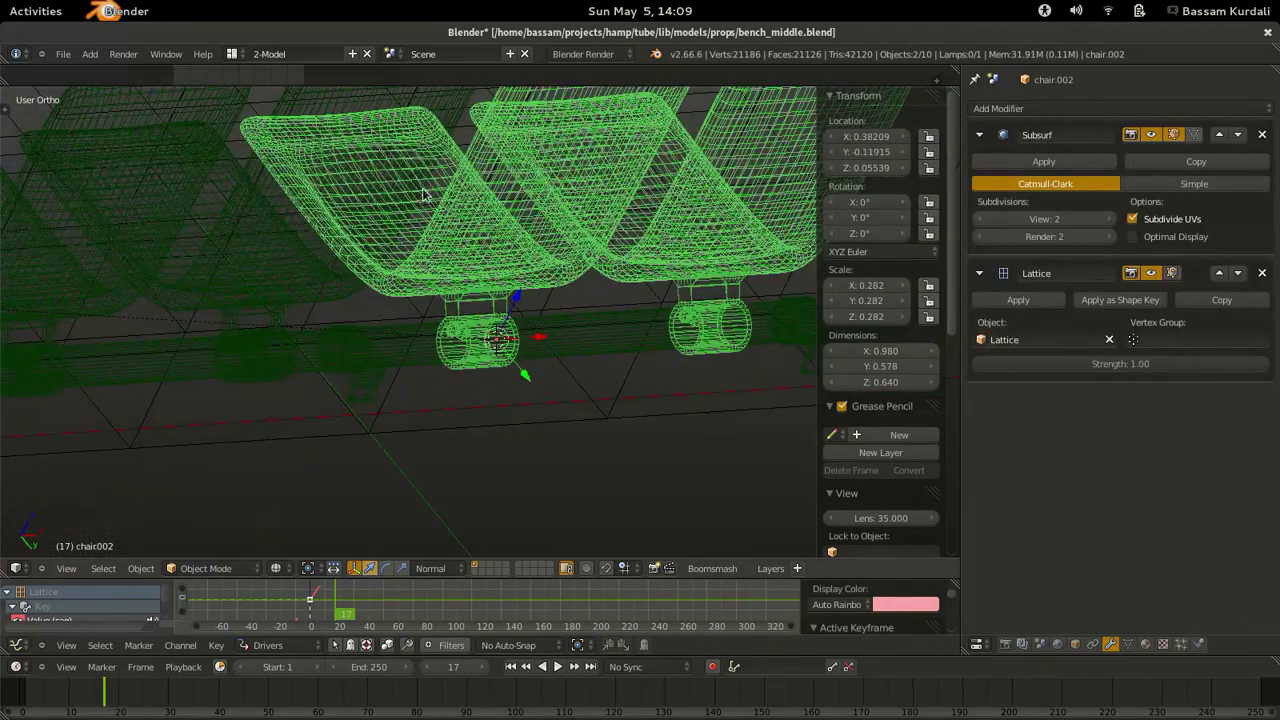
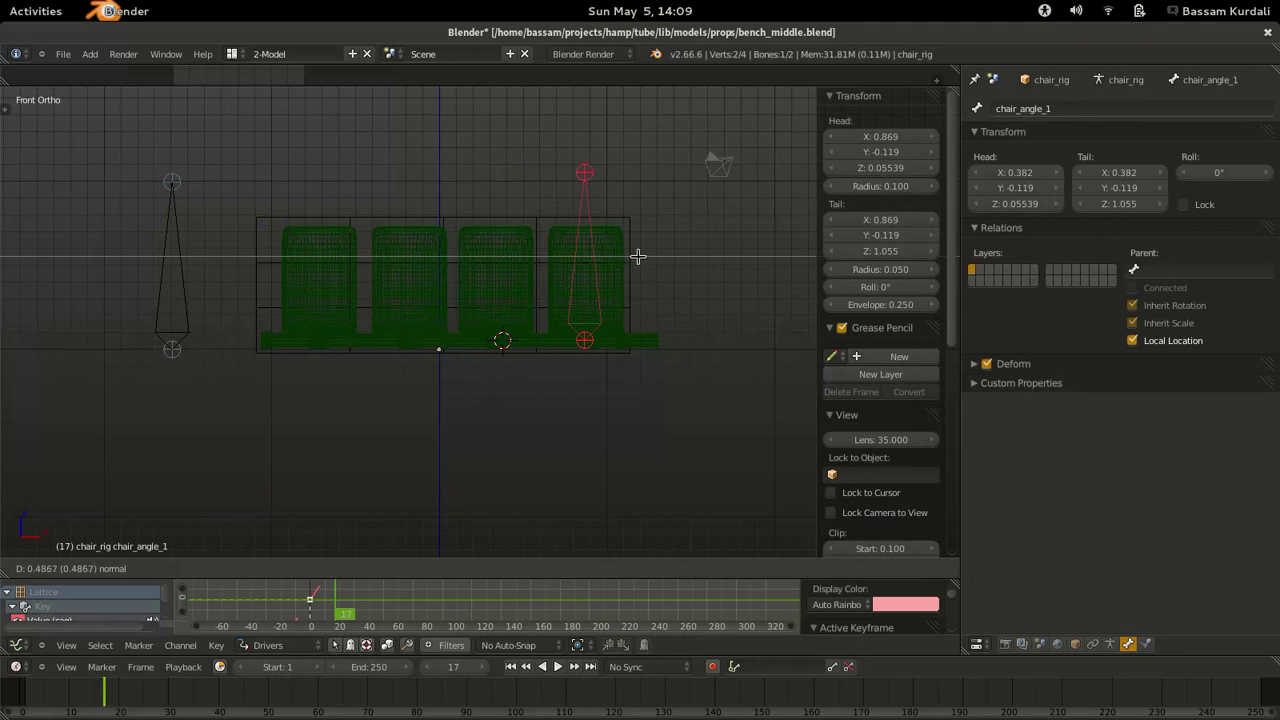
Place the chair_angle_1 bone on the rightmost chair and duplicate it along X onto each of the other three chairs.
{"action": "key", "text": "shift+d"}
{"action": "middle_click", "coordinate": [655, 298]}
{"action": "left_click", "coordinate": [584, 298]}
{"action": "key", "text": "shift+d"}
{"action": "key", "text": "x"}
{"action": "key", "text": "x"}
{"action": "left_click", "coordinate": [500, 270]}
{"action": "key", "text": "shift+d"}
{"action": "key", "text": "x"}
{"action": "key", "text": "x"}
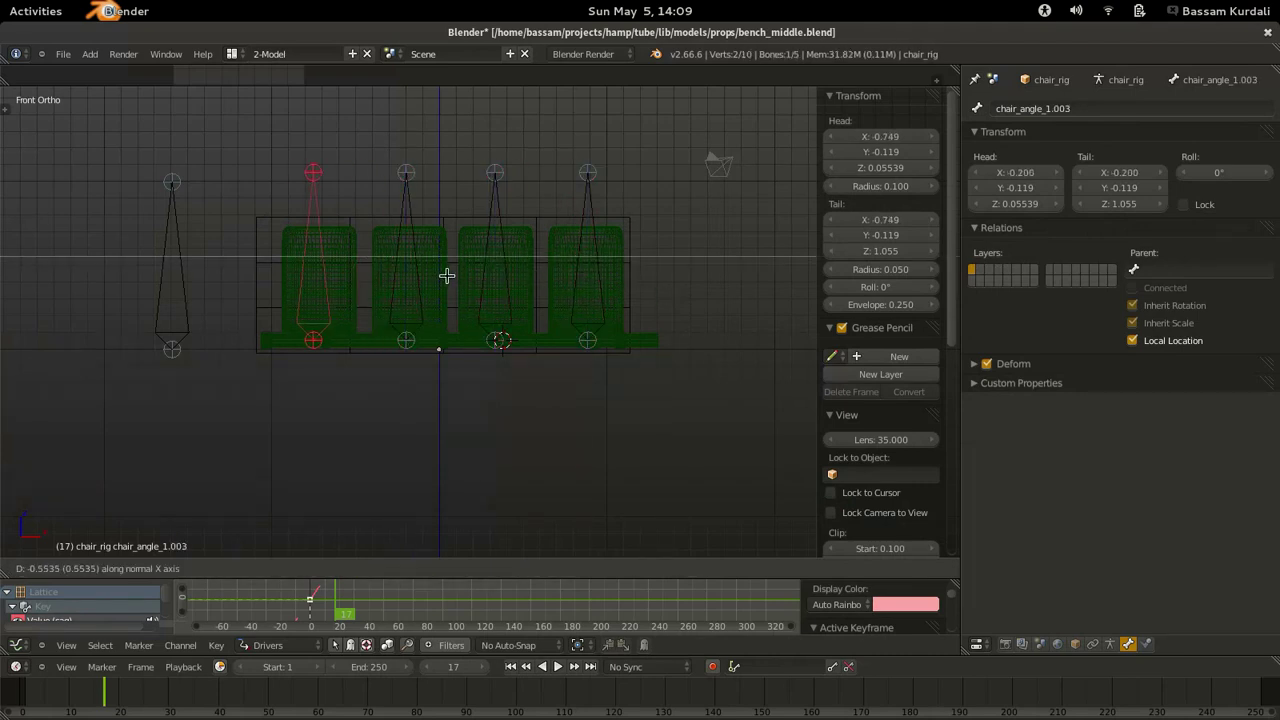
{"action": "left_click", "coordinate": [457, 280]}
Rename the duplicated bone on the second chair from the right as chair_angle_2.
{"action": "right_click", "coordinate": [604, 186]}
{"action": "right_click", "coordinate": [490, 186]}
{"action": "left_click", "coordinate": [1151, 105]}
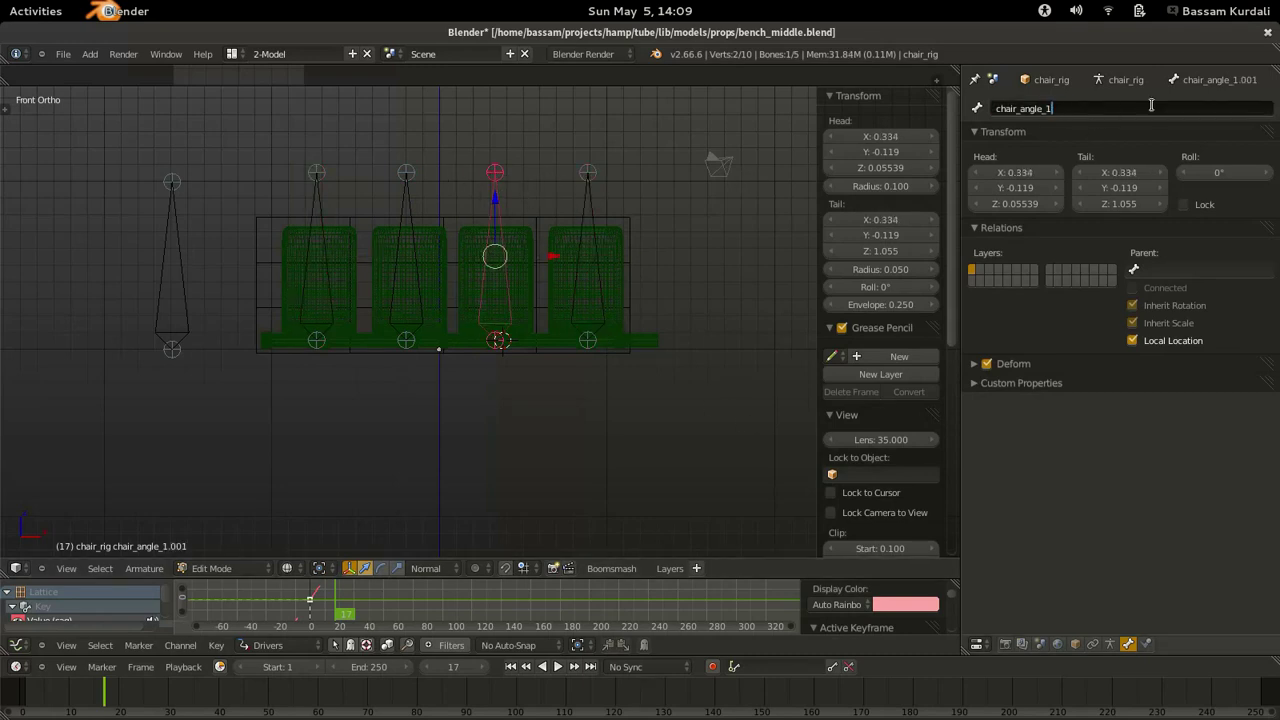
{"action": "type", "text": "2"}
{"action": "key", "text": "Return"}
Rename the bones on the two remaining chairs, continuing the chair_angle numbering.
{"action": "right_click", "coordinate": [402, 203]}
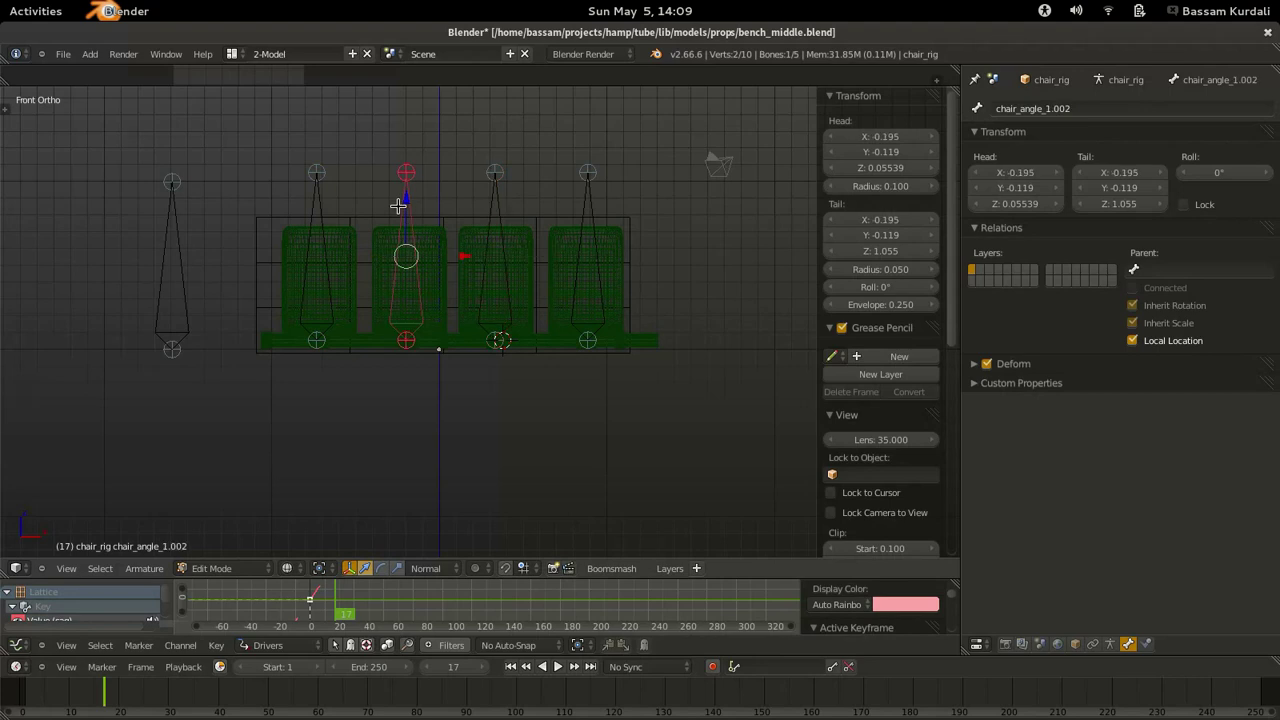
{"action": "left_click", "coordinate": [1110, 105]}
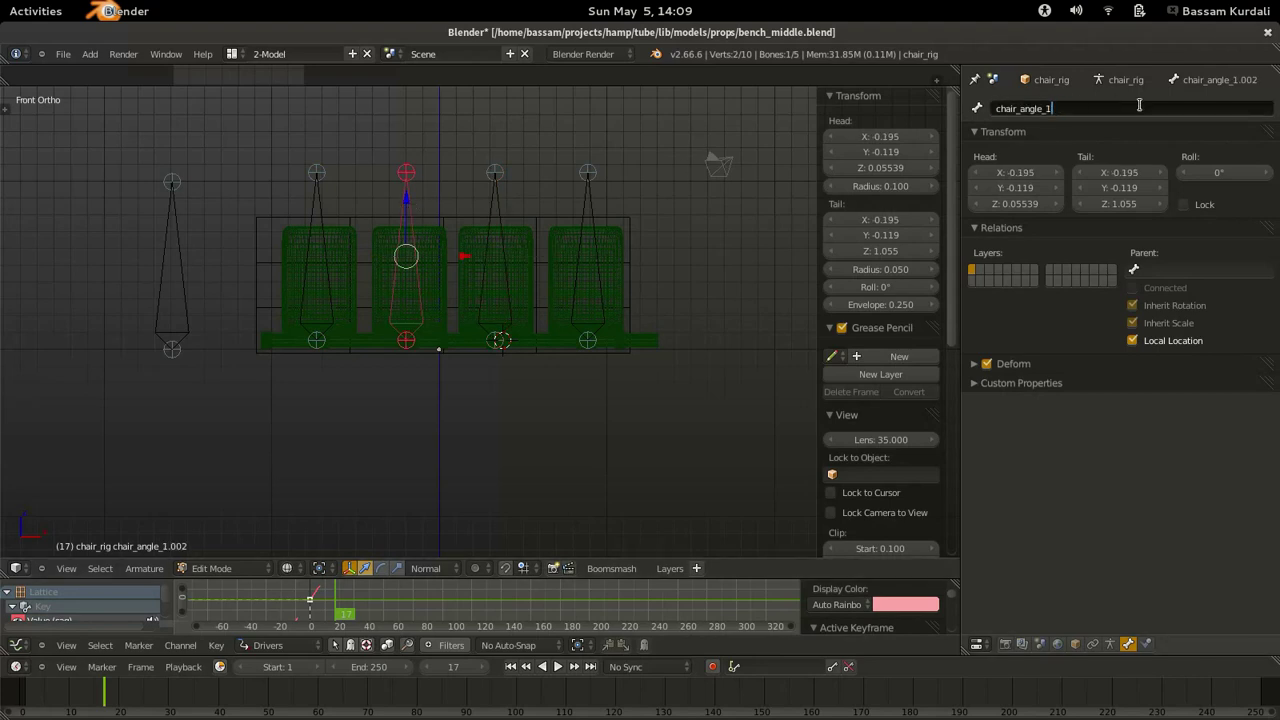
{"action": "key", "text": "Return"}
{"action": "right_click", "coordinate": [310, 198]}
{"action": "left_click", "coordinate": [1101, 107]}
{"action": "key", "text": "End"}
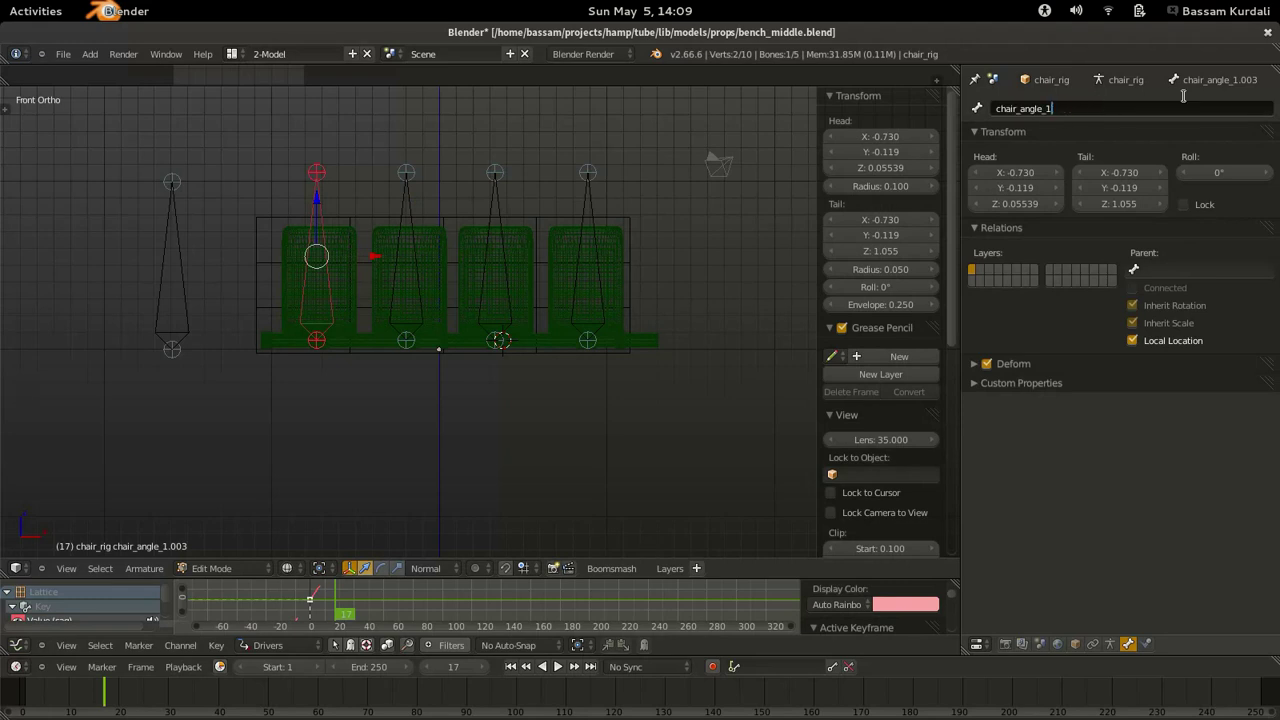
{"action": "key", "text": "Return"}
Leave armature editing and examine the chair holder's mesh and how it lines up with the new bones.
{"action": "key", "text": "ctrl+Tab"}
{"action": "middle_click_drag", "start_coordinate": [543, 266], "coordinate": [426, 294]}
{"action": "scroll", "coordinate": [408, 322], "scroll_direction": "down", "scroll_amount": 1}
{"action": "scroll", "coordinate": [430, 292], "scroll_direction": "up", "scroll_amount": 5}
{"action": "middle_click_drag", "start_coordinate": [539, 252], "coordinate": [443, 235]}
{"action": "right_click", "coordinate": [438, 340]}
{"action": "right_click", "coordinate": [439, 348]}
{"action": "middle_click_drag", "start_coordinate": [430, 292], "coordinate": [481, 289]}
{"action": "key", "text": "Tab"}
{"action": "key", "text": "Tab"}
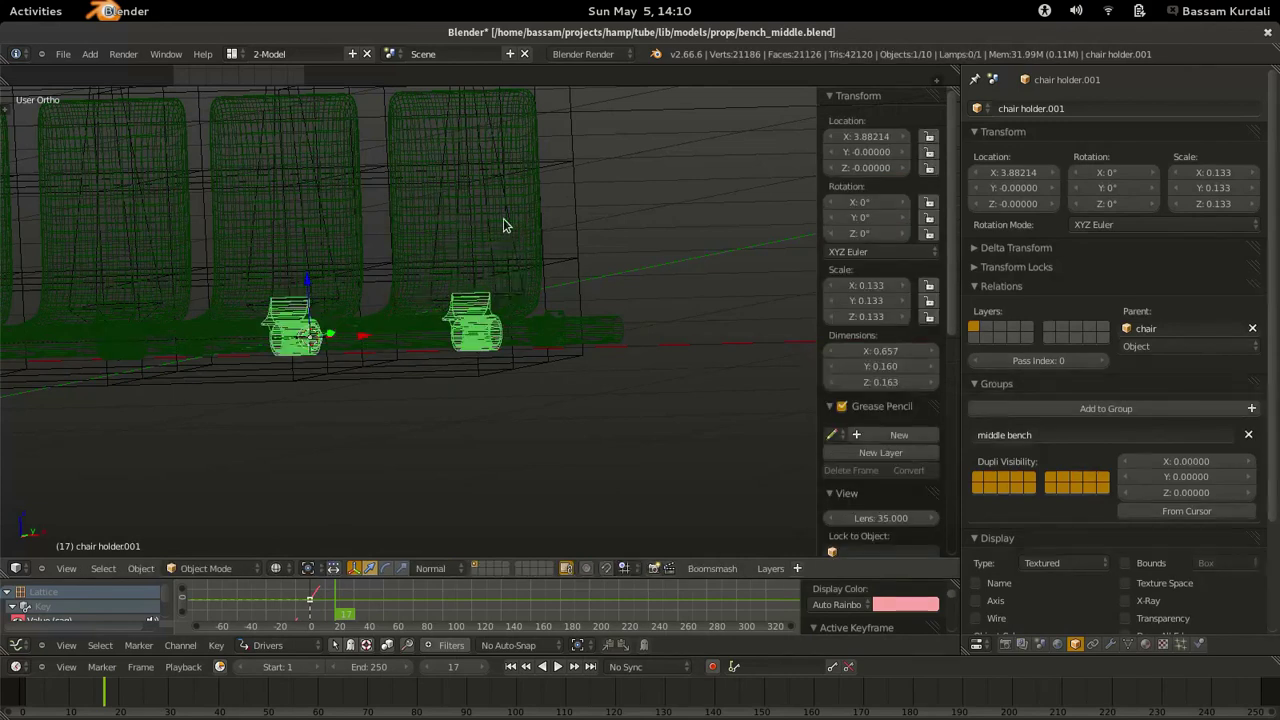
Make chair_angle_1 the only selected bone and add the chair holder as the active object alongside the rig.
{"action": "right_click", "coordinate": [478, 300]}
{"action": "right_click", "coordinate": [310, 354], "text": "shift"}
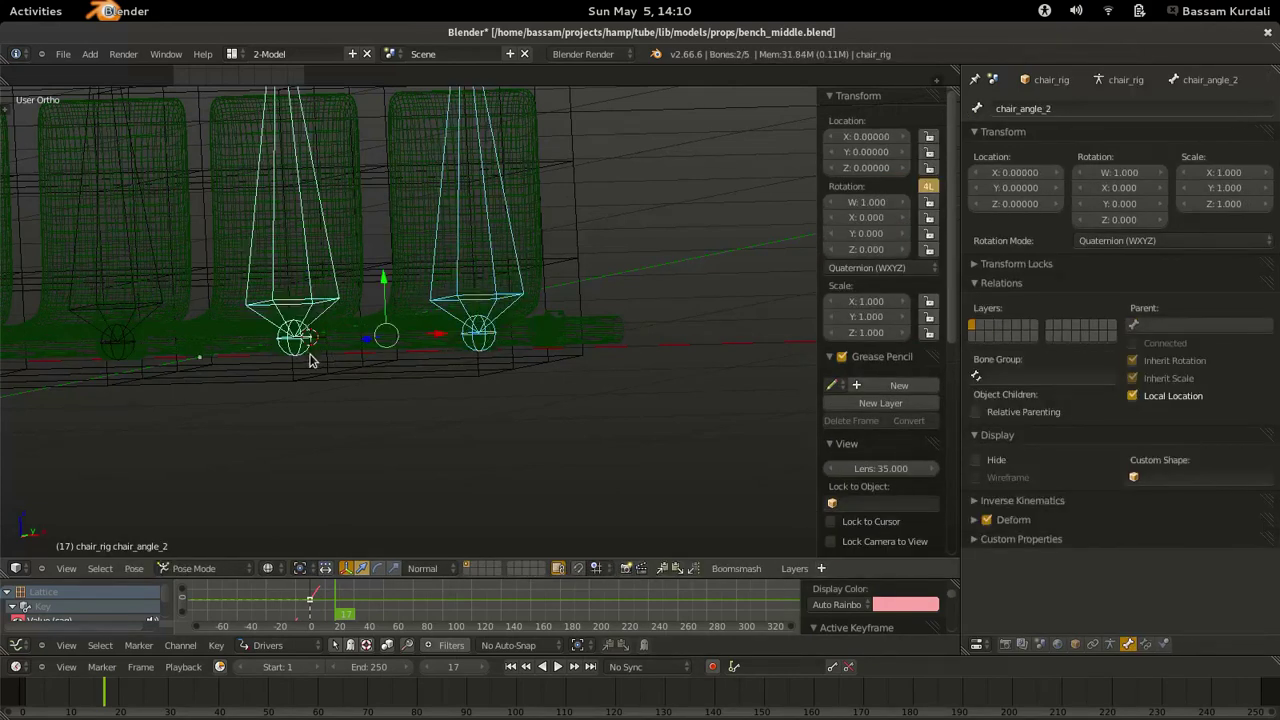
{"action": "right_click", "coordinate": [476, 350]}
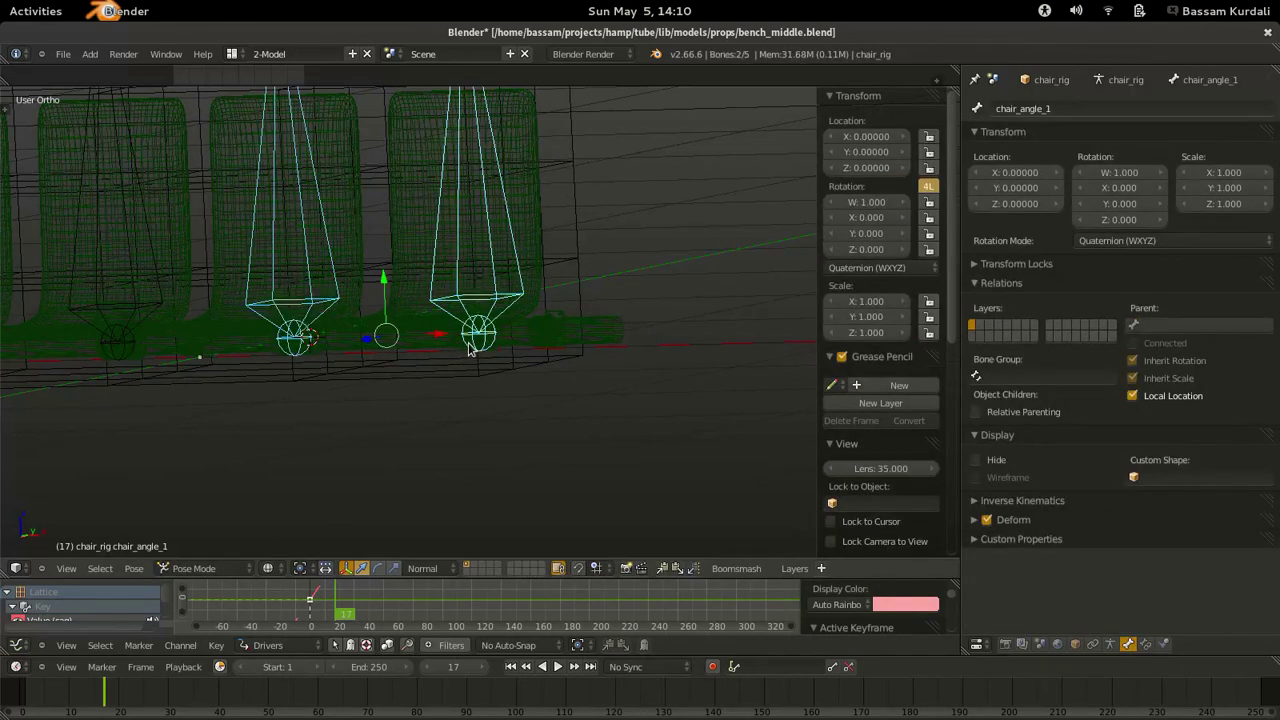
{"action": "scroll", "coordinate": [450, 340], "scroll_direction": "up", "scroll_amount": 8}
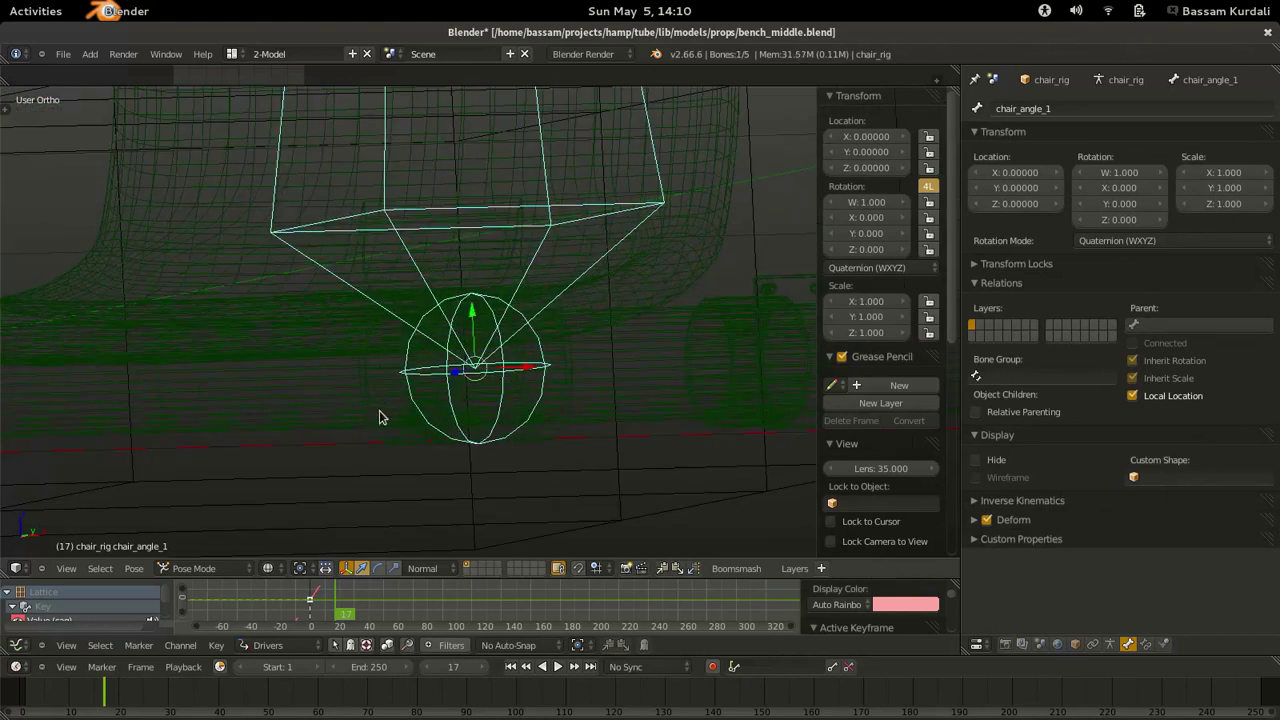
{"action": "right_click", "coordinate": [376, 432]}
{"action": "scroll", "coordinate": [360, 362], "scroll_direction": "down", "scroll_amount": 5}
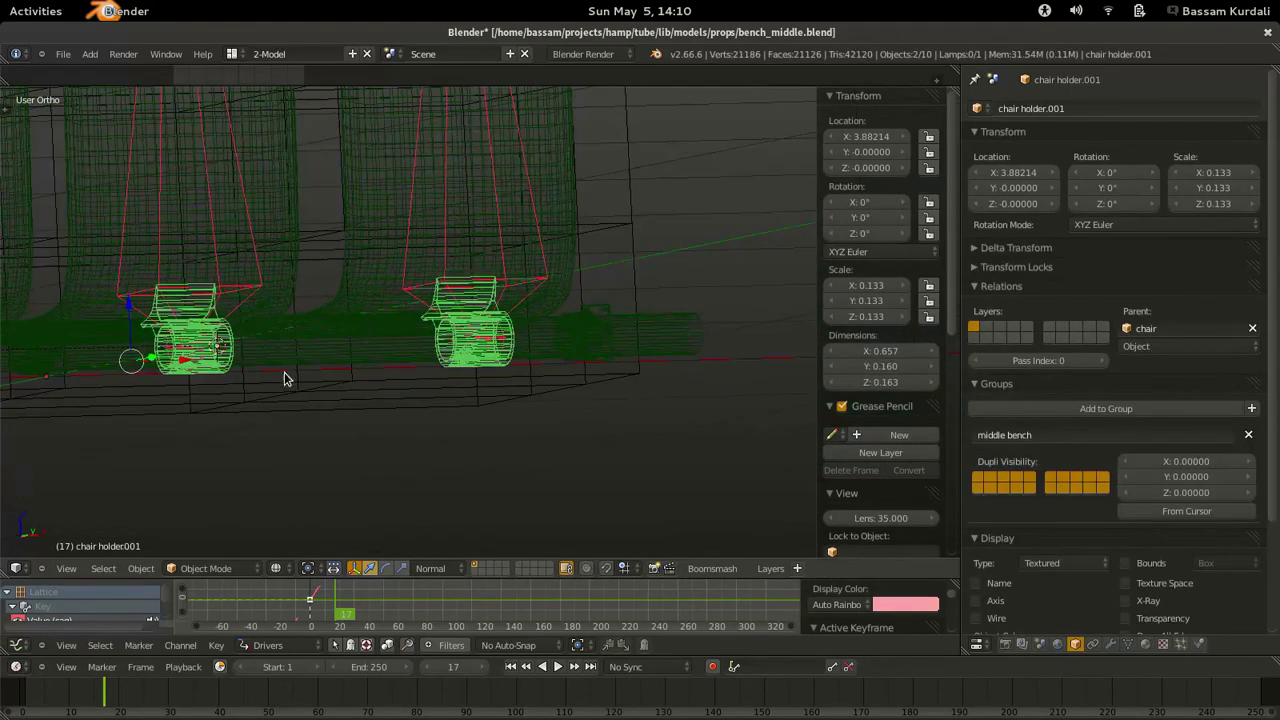
Select all linked vertices of the rightmost holder piece and hook them to the chair_angle_1 bone.
{"action": "key", "text": "Tab"}
{"action": "right_click", "coordinate": [438, 330]}
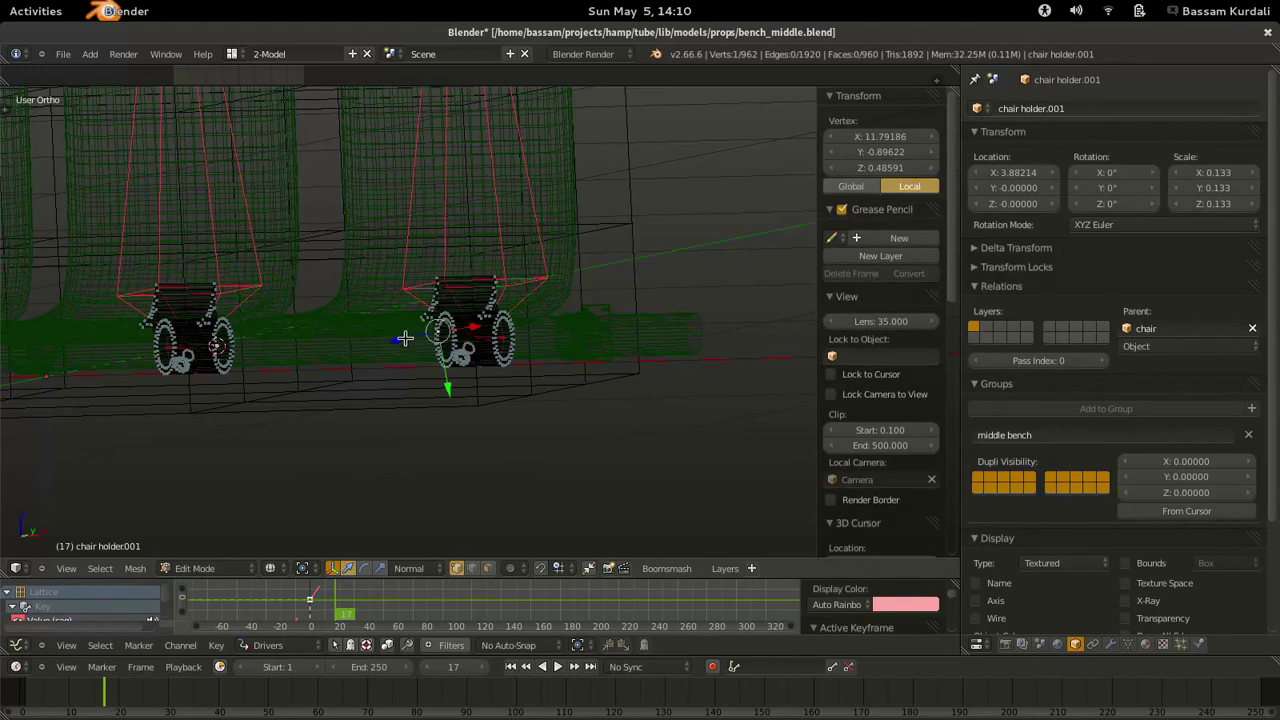
{"action": "key", "text": "ctrl+l"}
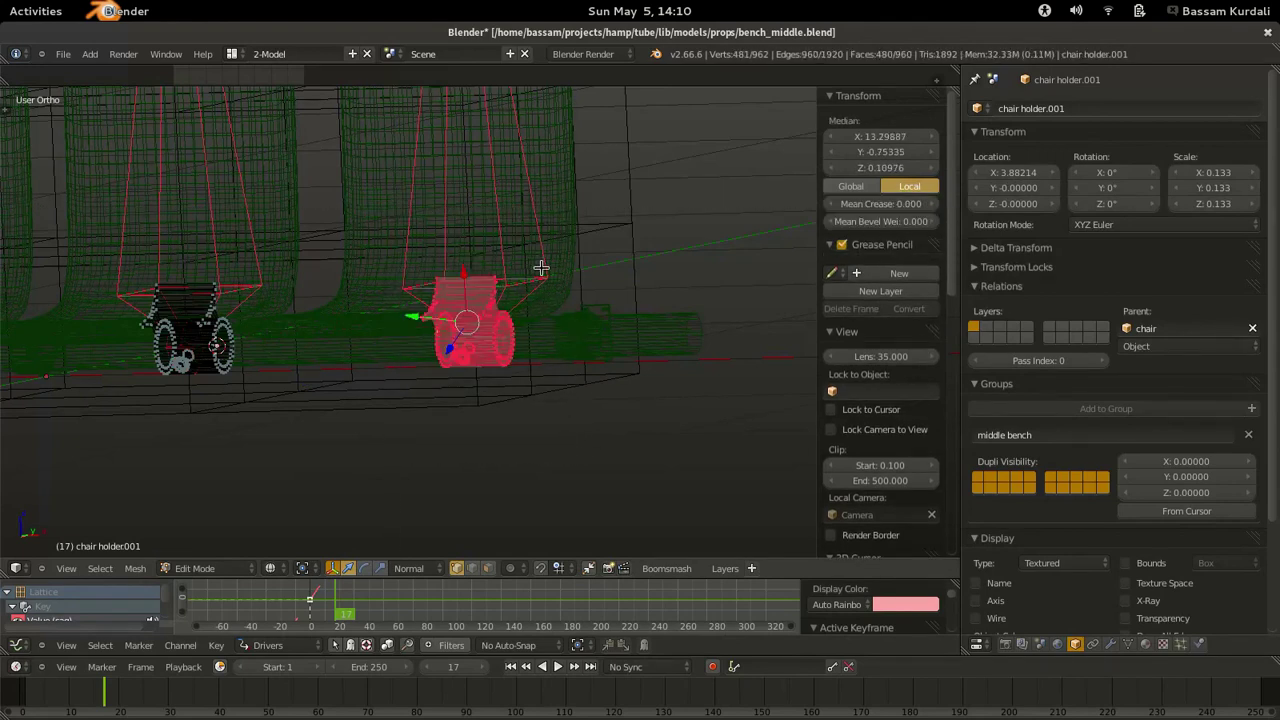
{"action": "key", "text": "ctrl+h"}
{"action": "left_click", "coordinate": [534, 307]}
Leave mesh editing, select the chair_angle_2 bone, and add the chair holder to the selection as the active object.
{"action": "right_click", "coordinate": [202, 365]}
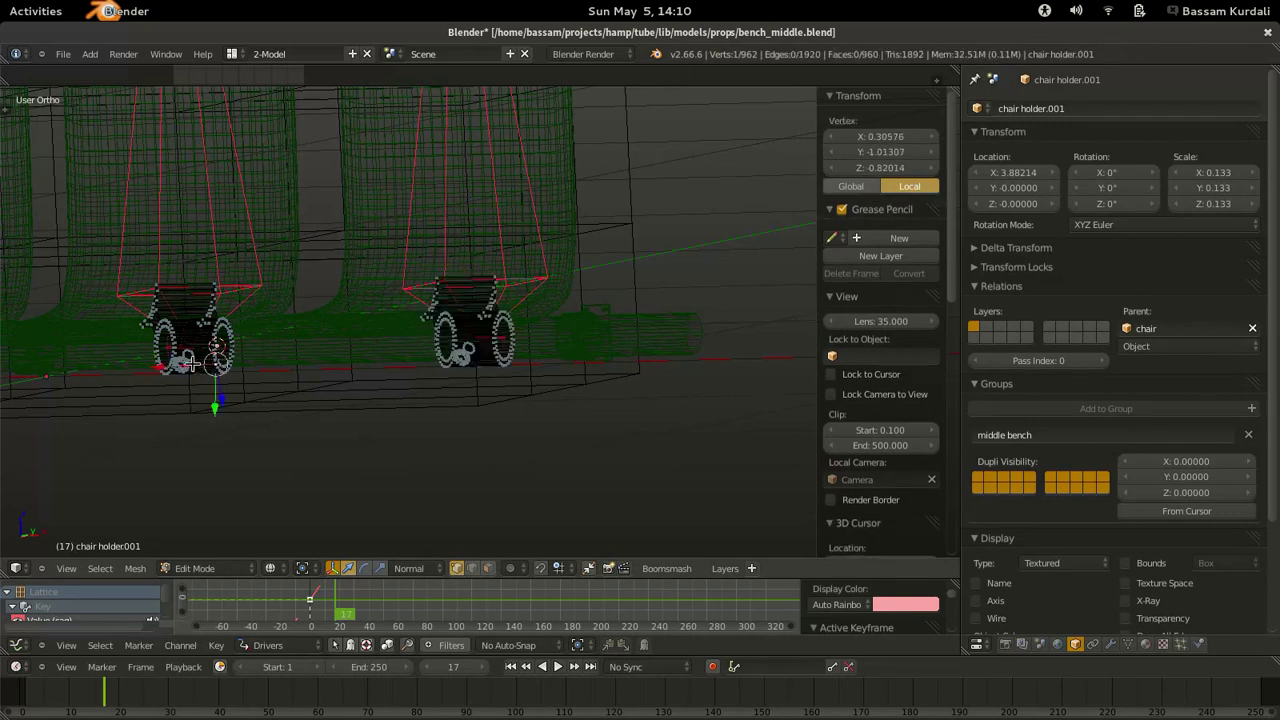
{"action": "key", "text": "Tab"}
{"action": "right_click", "coordinate": [254, 263]}
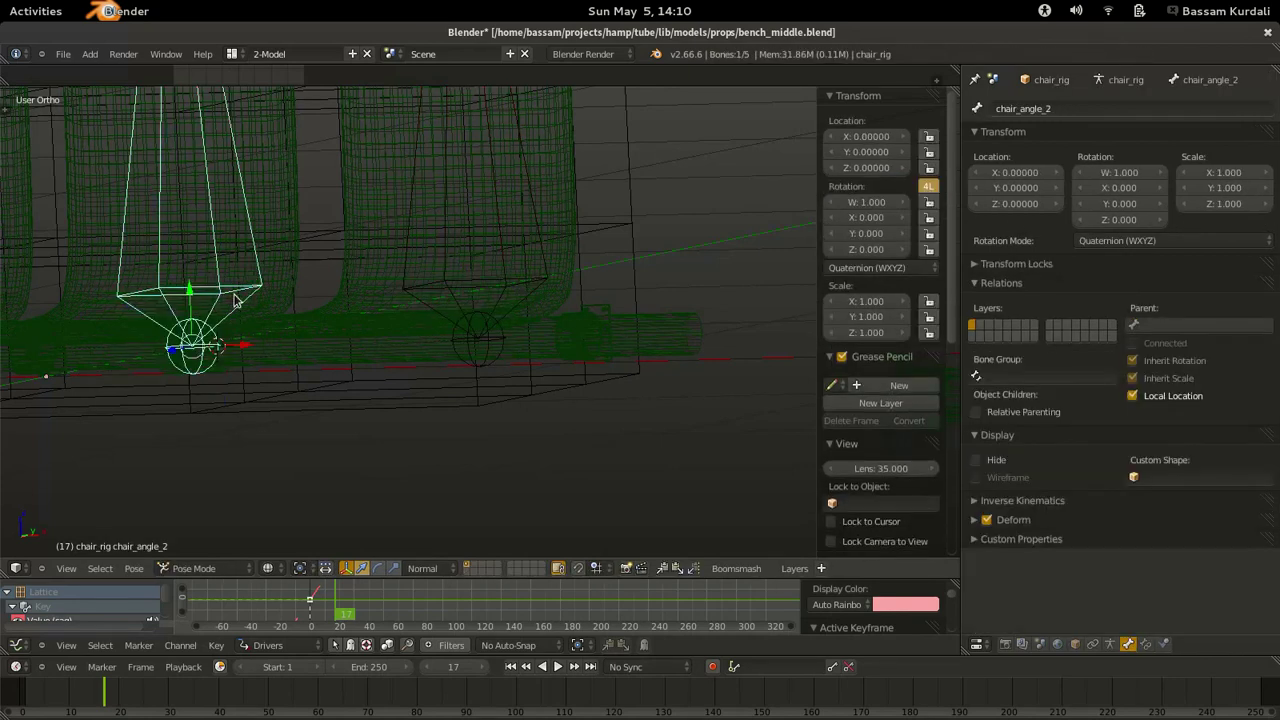
{"action": "key", "text": "a"}
{"action": "right_click", "coordinate": [222, 378]}
{"action": "middle_click_drag", "start_coordinate": [113, 401], "coordinate": [160, 323], "text": "ctrl"}
{"action": "middle_click_drag", "start_coordinate": [68, 369], "coordinate": [390, 268], "text": "shift"}
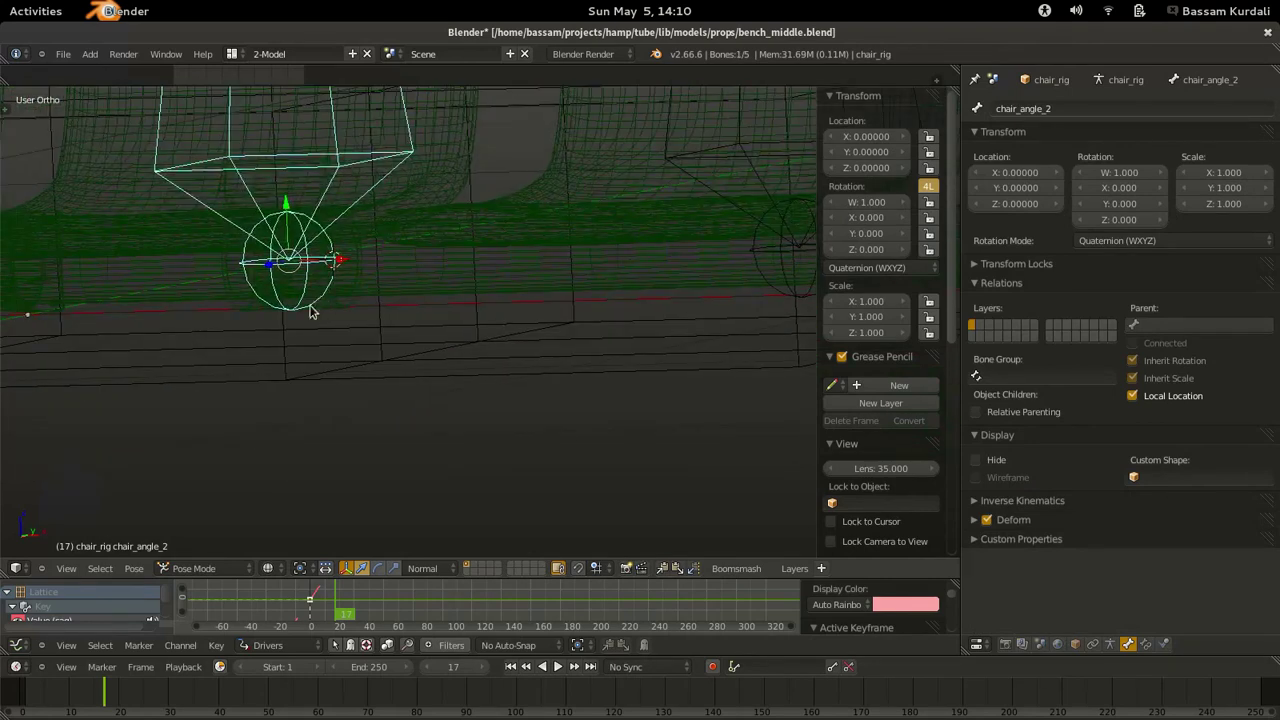
{"action": "right_click", "coordinate": [336, 309]}
Hook the linked vertices of the second holder piece to the chair_angle_2 bone and return to Object Mode.
{"action": "key", "text": "Tab"}
{"action": "right_click", "coordinate": [313, 313]}
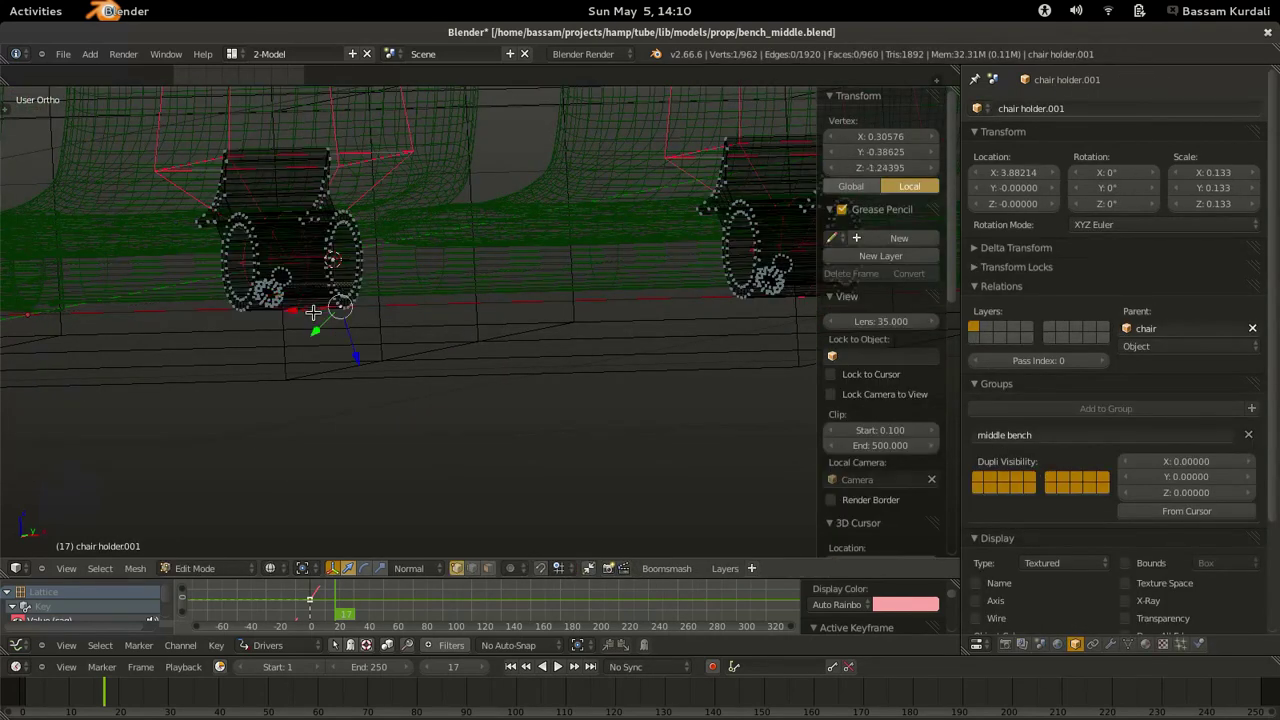
{"action": "key", "text": "l"}
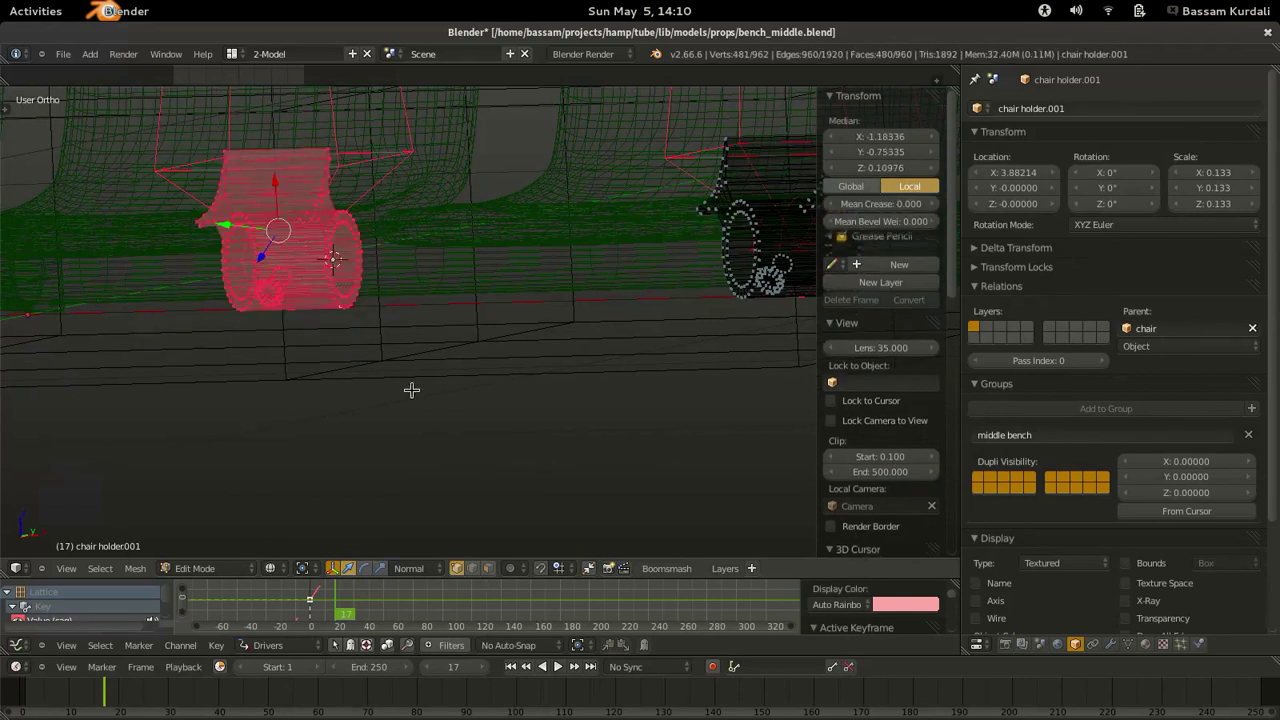
{"action": "key", "text": "ctrl+h"}
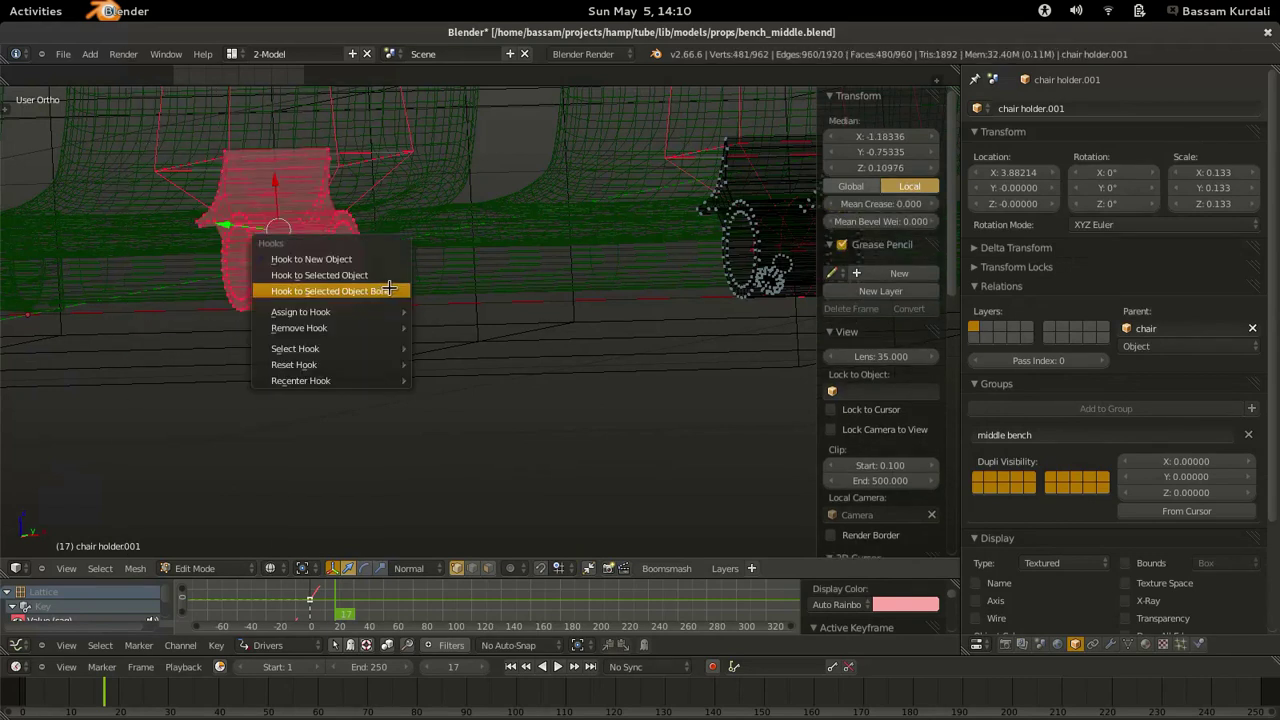
{"action": "left_click", "coordinate": [388, 290]}
{"action": "scroll", "coordinate": [380, 242], "scroll_direction": "down", "scroll_amount": 5}
{"action": "key", "text": "Tab"}
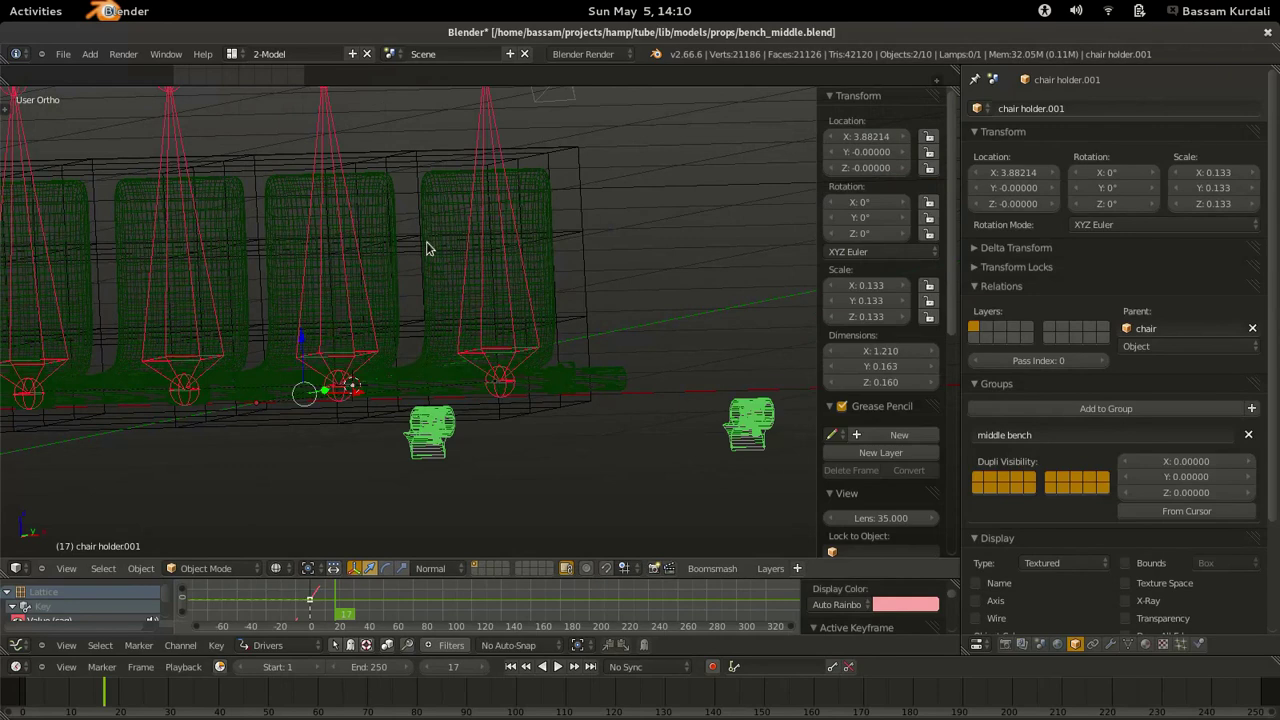
Make the chair holder under the yellow chairs the only selected object and move both its hook modifiers above the Lattice modifier.
{"action": "right_click", "coordinate": [420, 228]}
{"action": "right_click", "coordinate": [437, 456]}
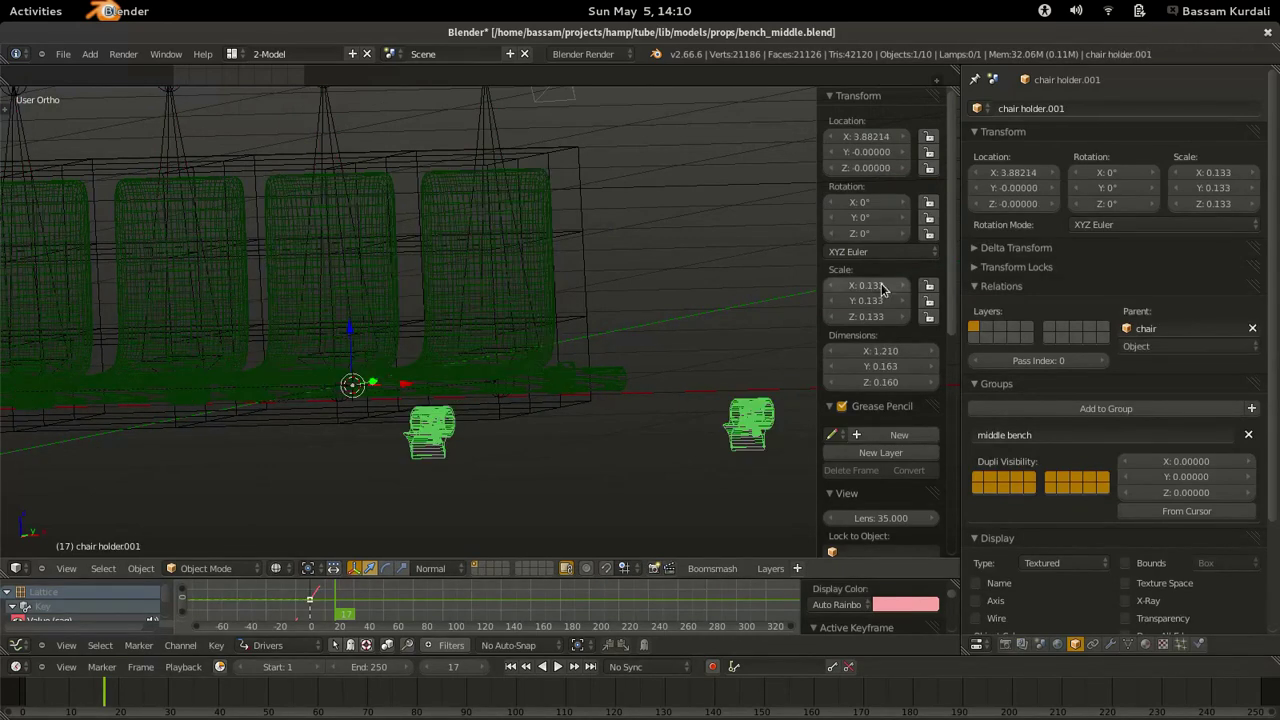
{"action": "left_click", "coordinate": [1113, 645]}
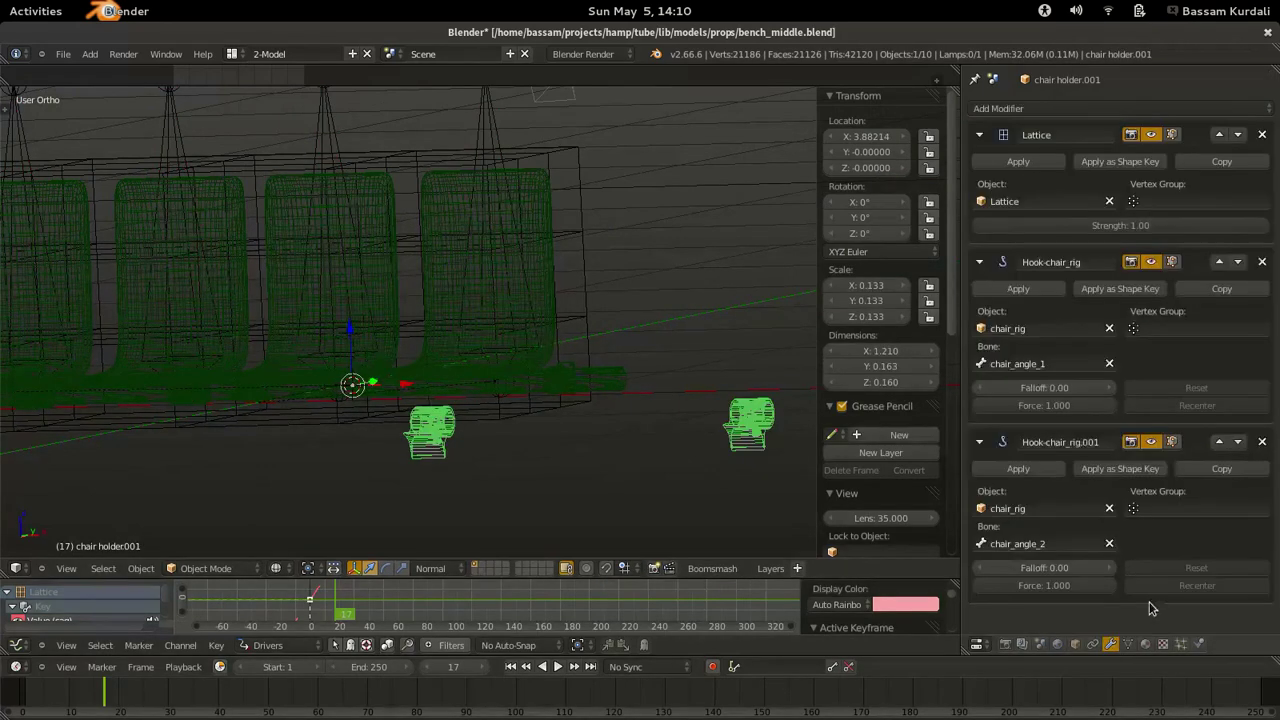
{"action": "left_click", "coordinate": [1219, 263]}
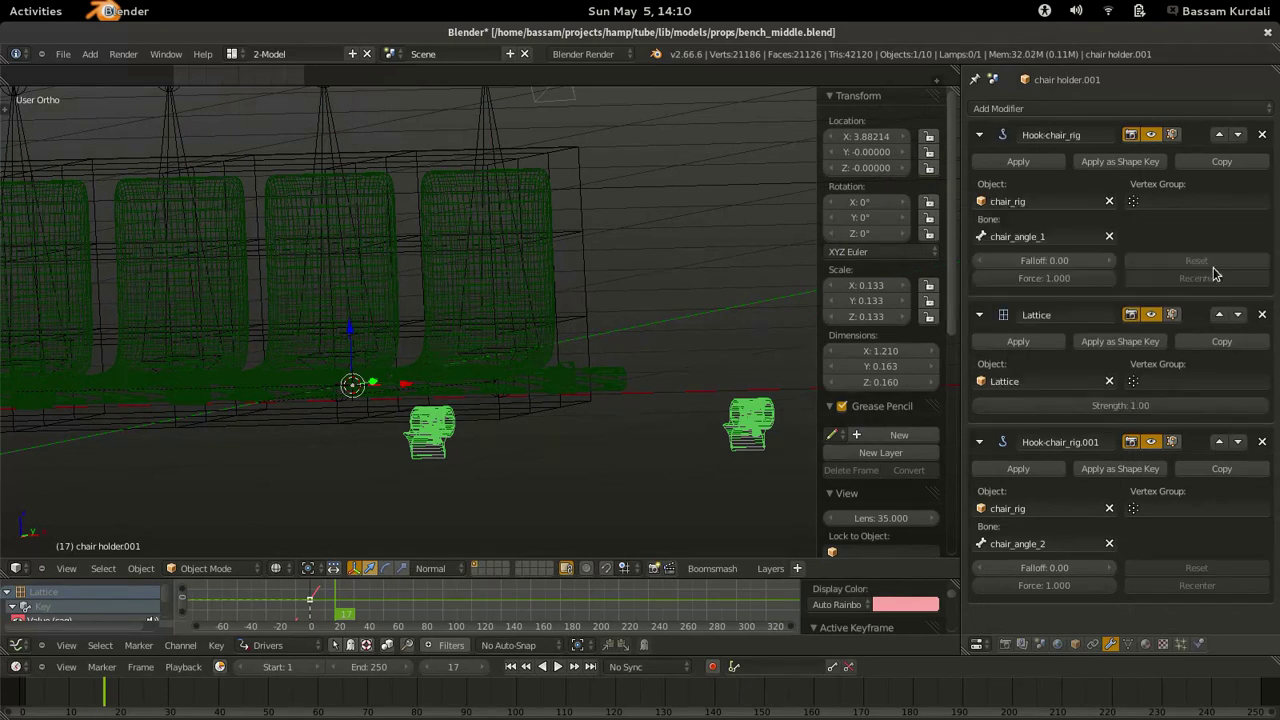
{"action": "left_click", "coordinate": [1219, 442]}
Reset the chair_angle_1 and chair_angle_2 hooks of the holder in mesh editing and return to Object Mode.
{"action": "key", "text": "Tab"}
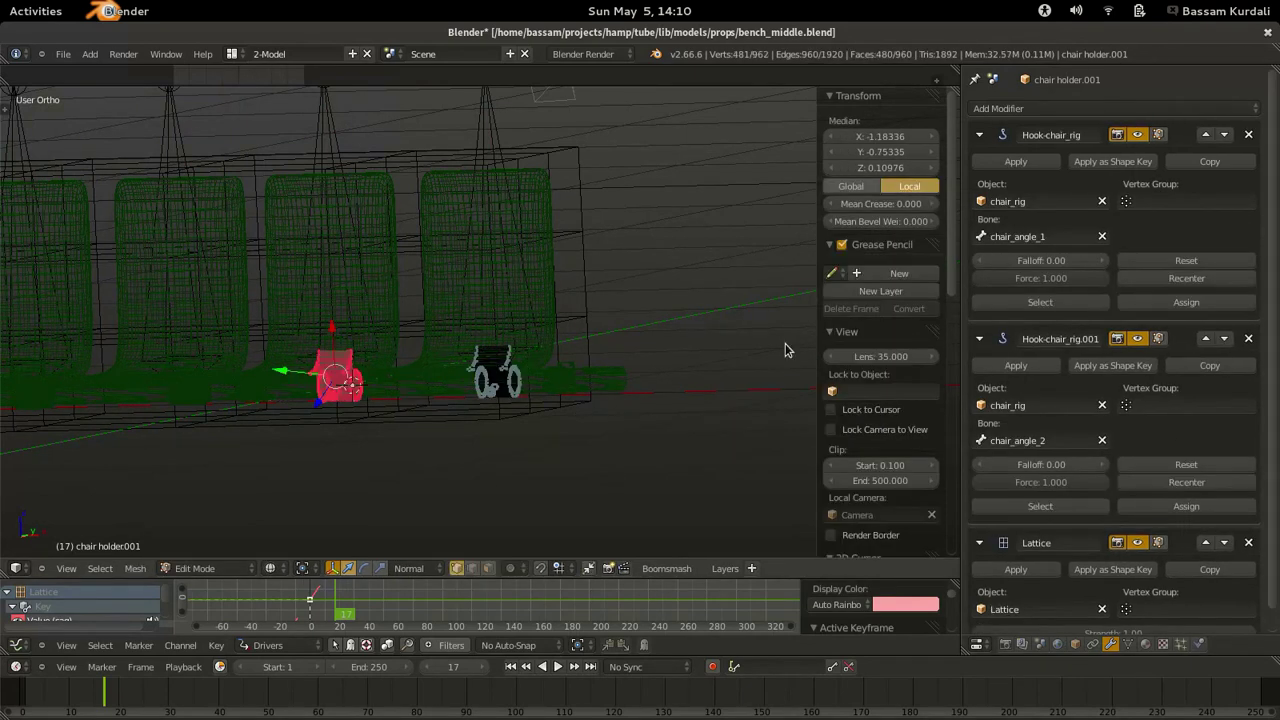
{"action": "left_click", "coordinate": [1186, 260]}
{"action": "left_click", "coordinate": [1186, 464]}
{"action": "key", "text": "Tab"}
Select the rightmost yellow chair's vertices, then select the chair_angle_1 bone and add the yellow chairs mesh as the active object.
{"action": "right_click", "coordinate": [535, 268]}
{"action": "key", "text": "Tab"}
{"action": "middle_click_drag", "start_coordinate": [483, 337], "coordinate": [516, 355]}
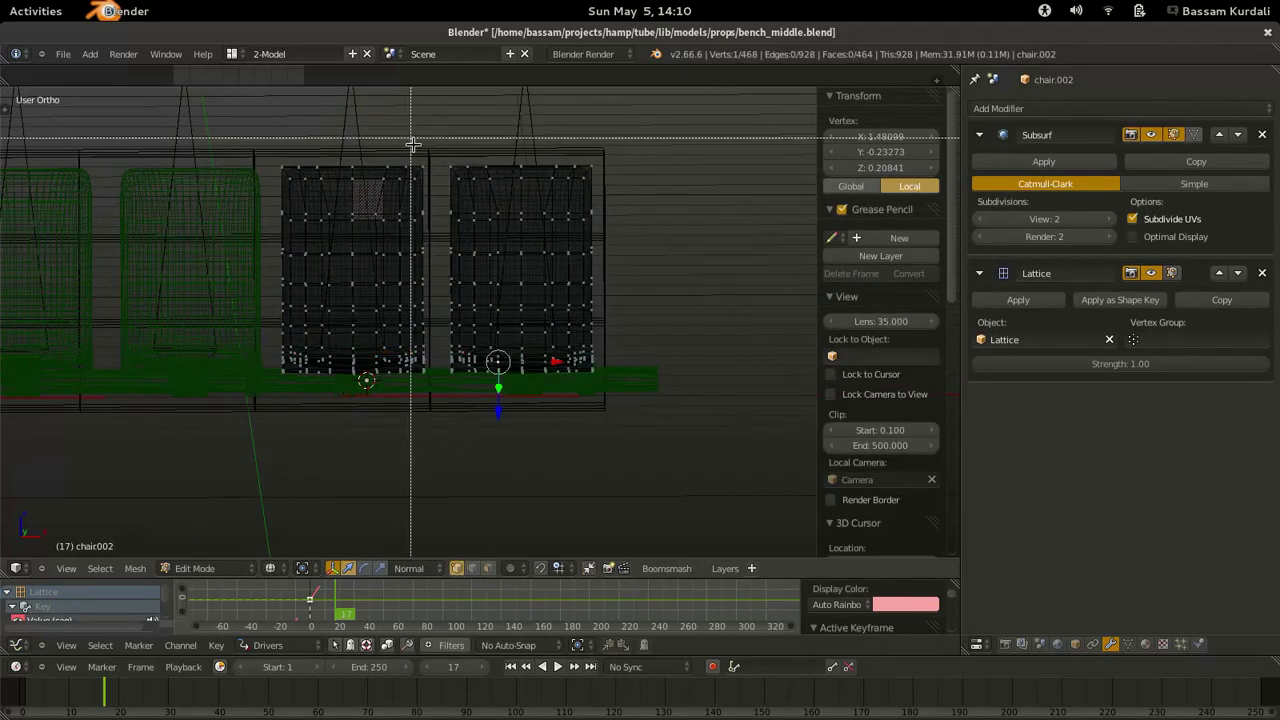
{"action": "key", "text": "Tab"}
{"action": "right_click", "coordinate": [522, 128]}
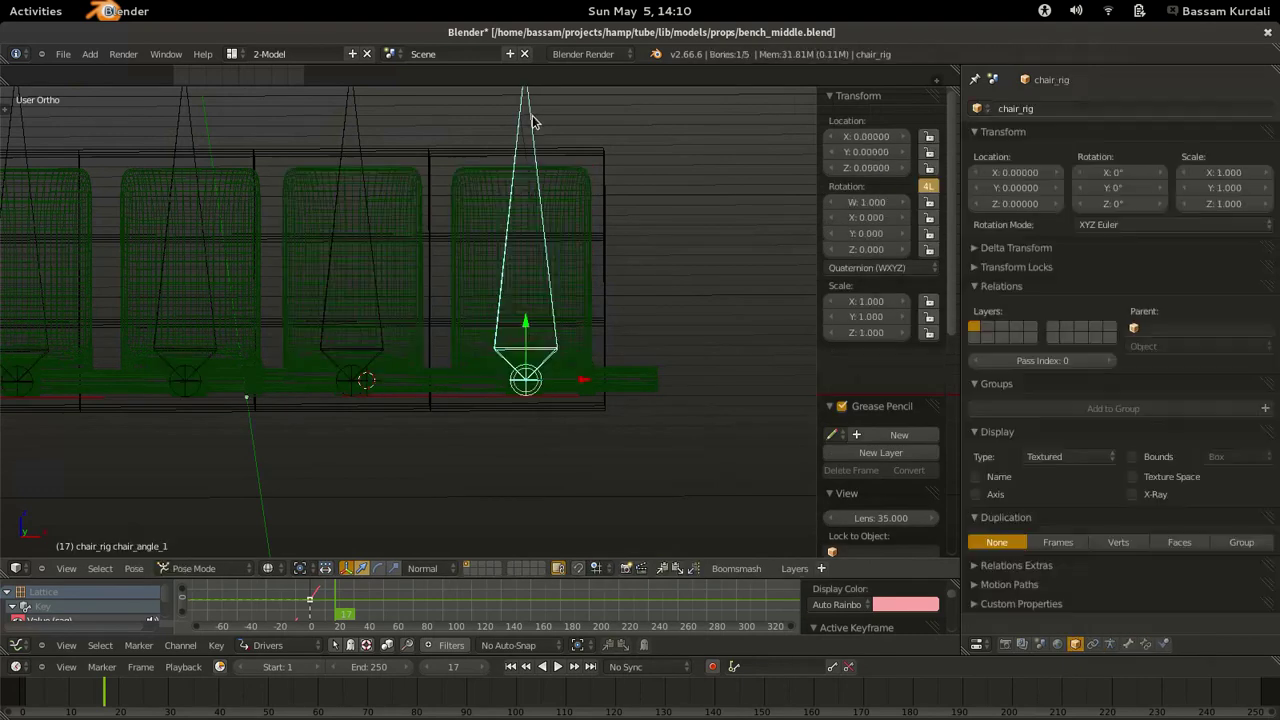
{"action": "right_click", "coordinate": [500, 161]}
Hook the rightmost chair's selected vertices to the chair_angle_1 bone and reset the hook.
{"action": "key", "text": "Tab"}
{"action": "key", "text": "ctrl+h"}
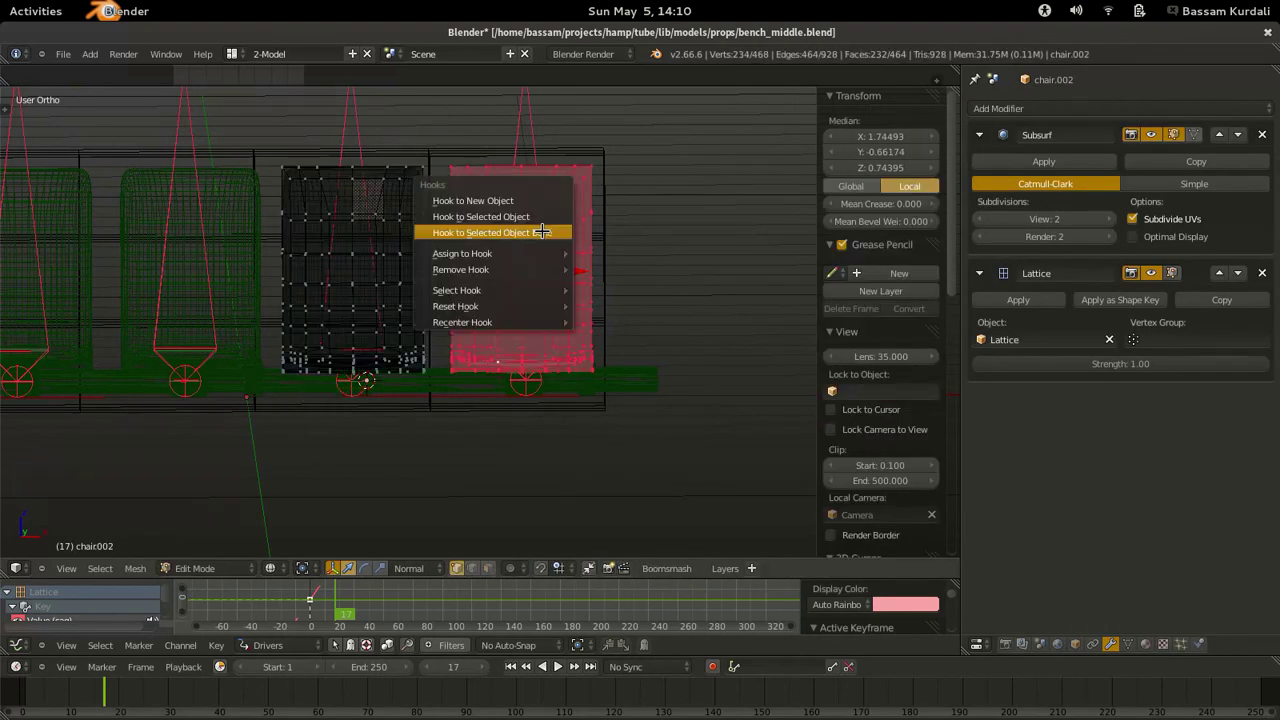
{"action": "left_click", "coordinate": [535, 229]}
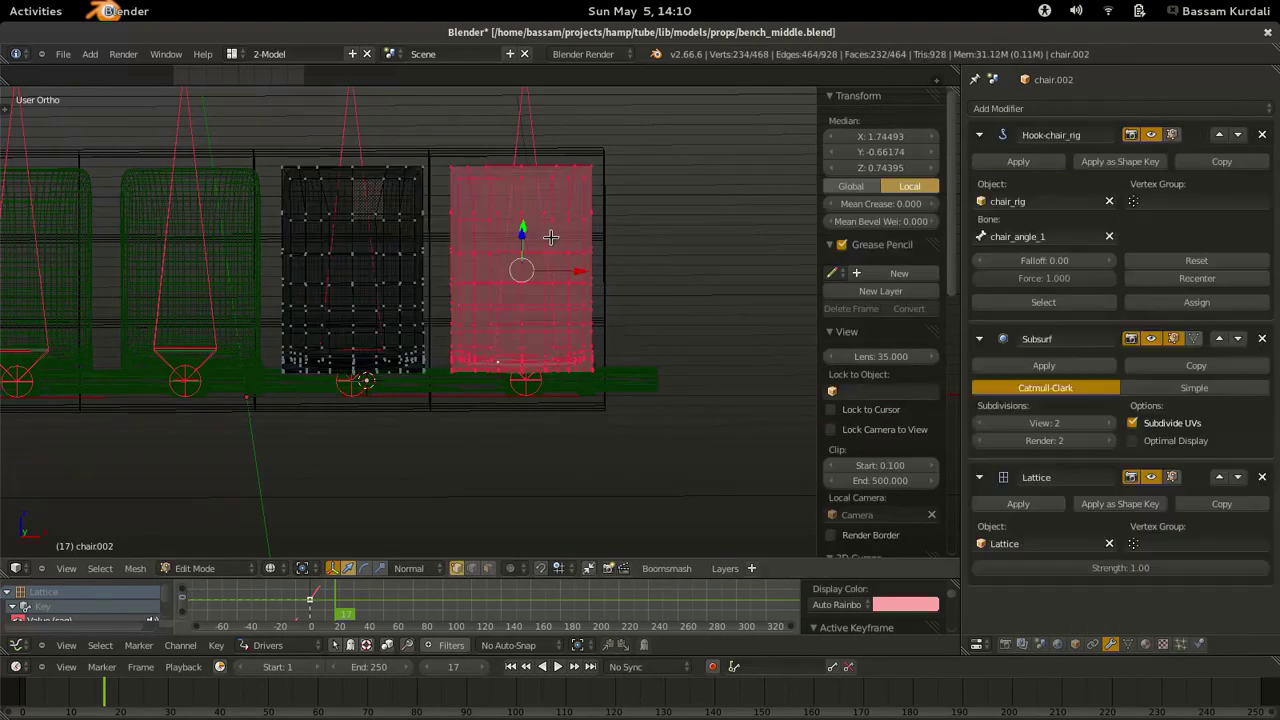
{"action": "left_click", "coordinate": [1182, 263]}
Box-select the vertices of the second chair from the right and hook them to the rig's selected bone.
{"action": "right_click", "coordinate": [375, 252]}
{"action": "key", "text": "b"}
{"action": "left_click_drag", "start_coordinate": [266, 106], "coordinate": [442, 422]}
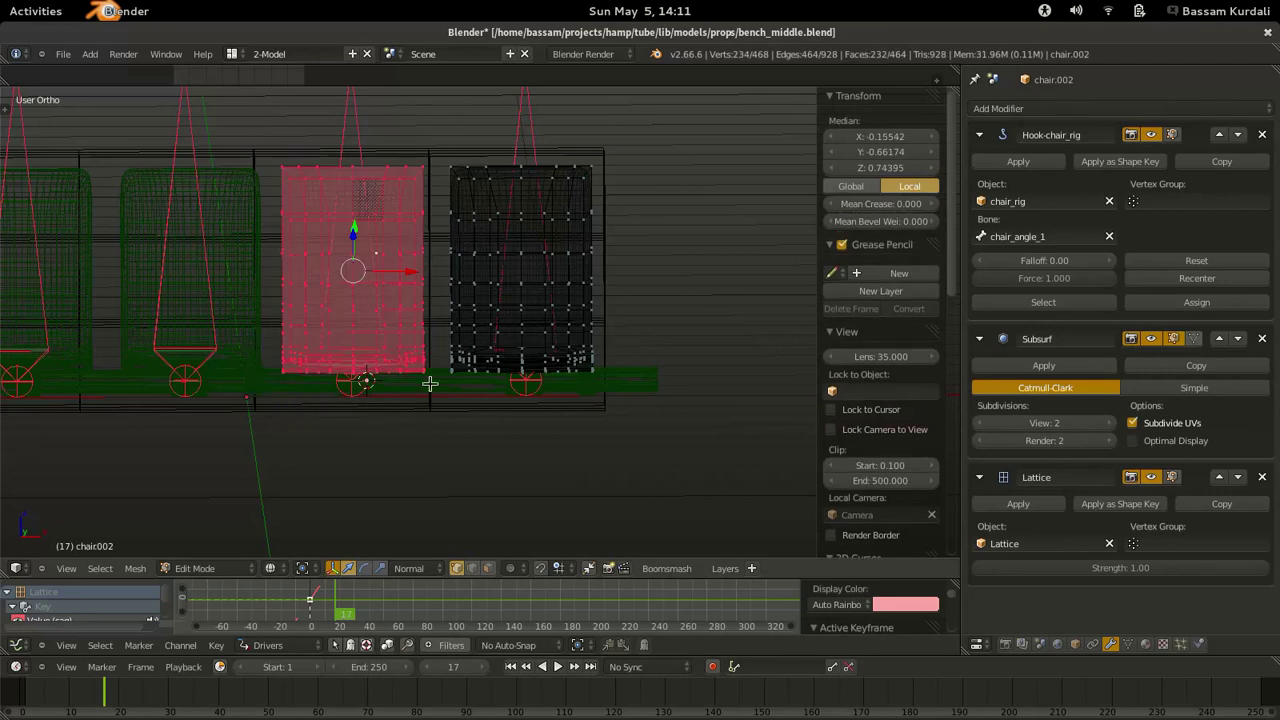
{"action": "key", "text": "ctrl+h"}
{"action": "left_click", "coordinate": [426, 354]}
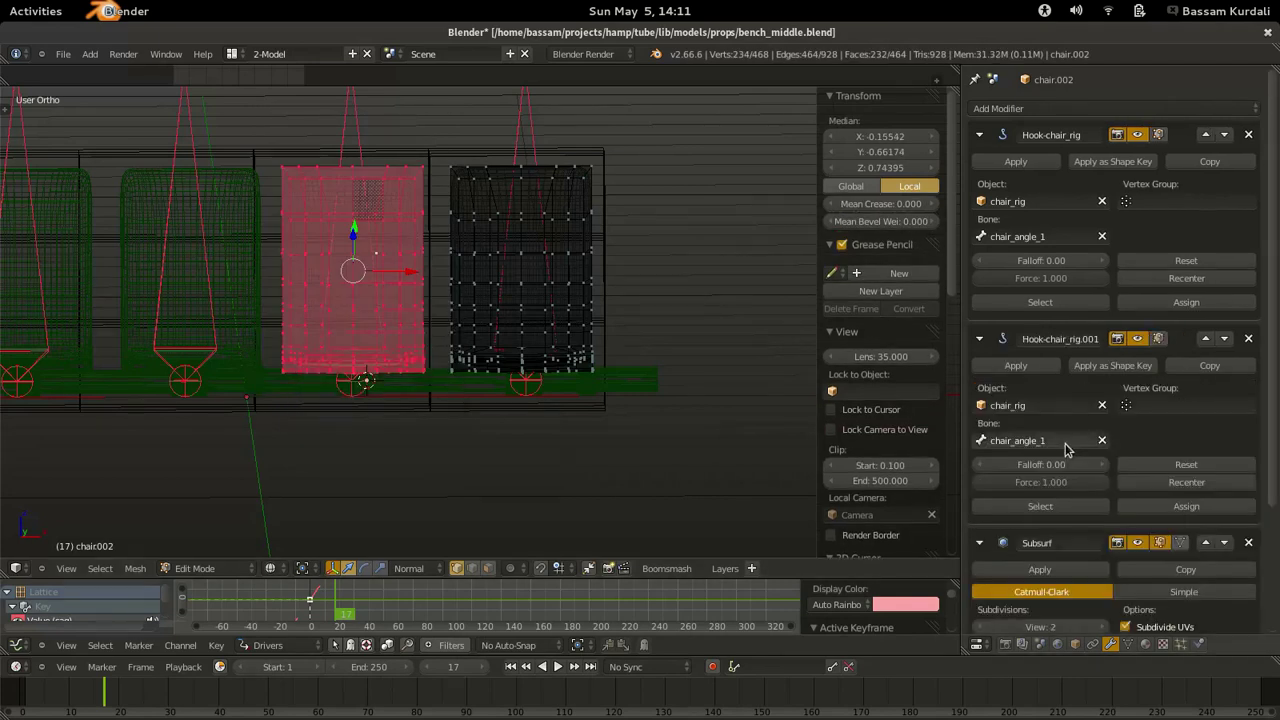
Change the second chair hook's bone to chair_angle_2, reset that hook, and leave mesh editing.
{"action": "left_click", "coordinate": [981, 440]}
{"action": "left_click", "coordinate": [1000, 480]}
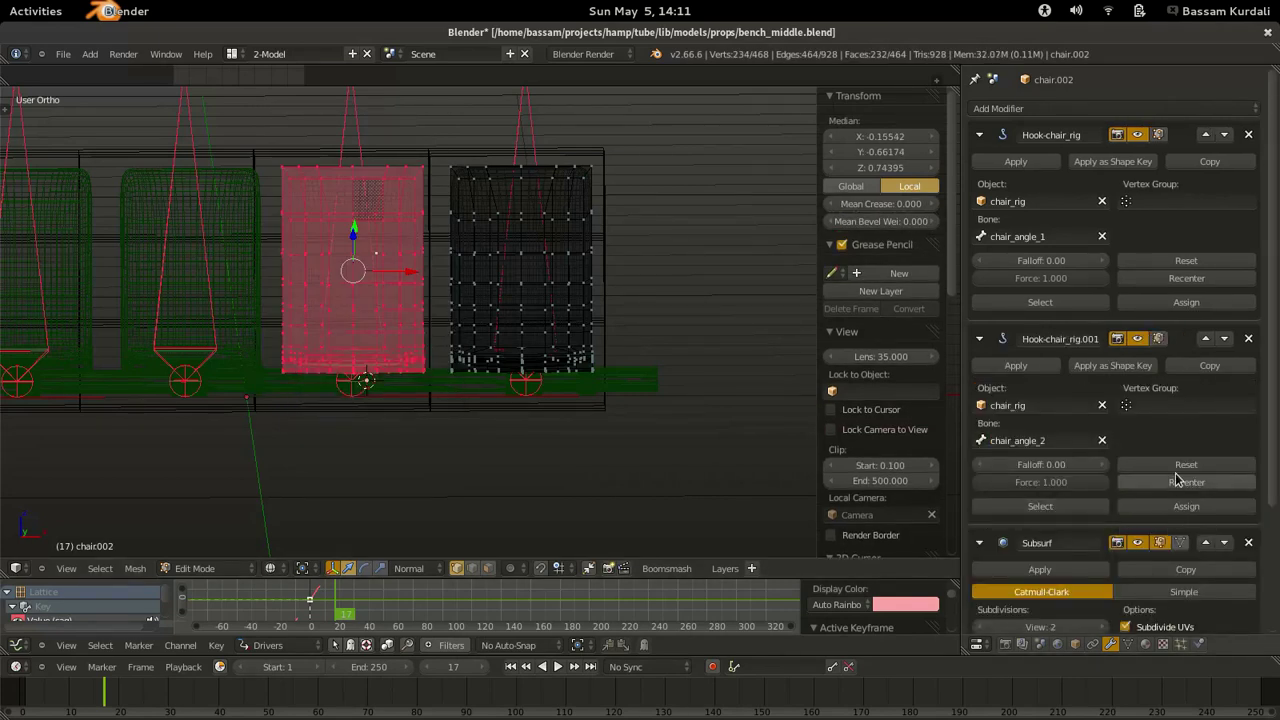
{"action": "left_click", "coordinate": [1180, 467]}
{"action": "key", "text": "Tab"}
Try rotating the chair_angle_1 bone with the rotation manipulator to test the rightmost chair's hook.
{"action": "middle_click_drag", "start_coordinate": [580, 263], "coordinate": [517, 120]}
{"action": "right_click", "coordinate": [518, 116]}
{"action": "middle_click_drag", "start_coordinate": [442, 434], "coordinate": [397, 500], "text": "ctrl"}
{"action": "left_click", "coordinate": [387, 567]}
{"action": "left_click_drag", "start_coordinate": [477, 359], "coordinate": [448, 357]}
{"action": "right_click", "coordinate": [448, 357]}
Test-rotate the chair_angle_2 bone in solid shading, then clear its rotation.
{"action": "key", "text": "z"}
{"action": "right_click", "coordinate": [366, 222]}
{"action": "key", "text": "r"}
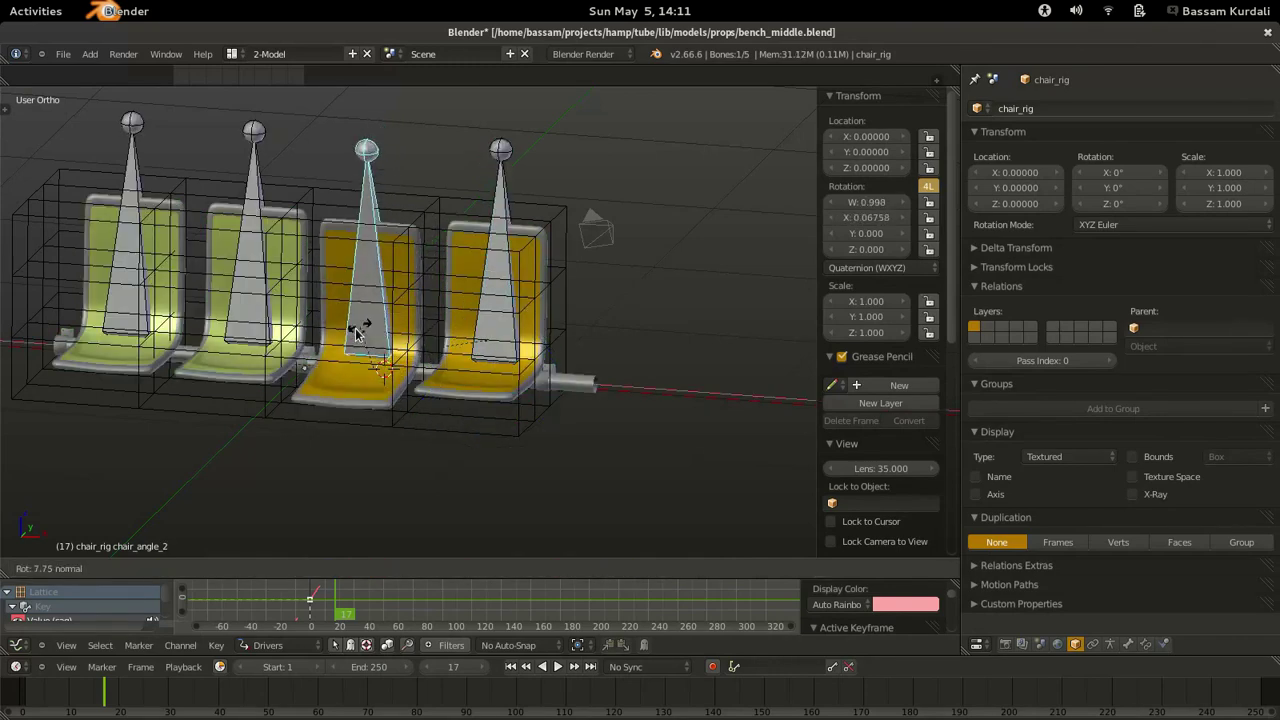
{"action": "left_click", "coordinate": [376, 272]}
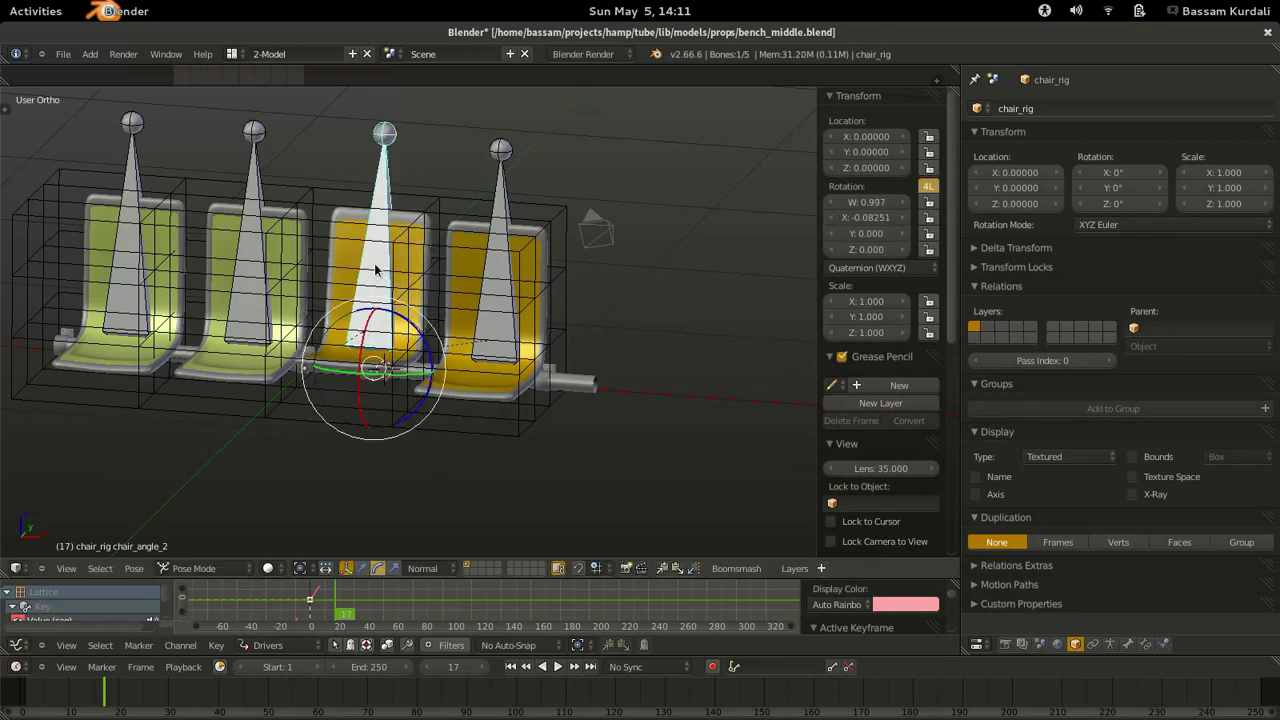
{"action": "key", "text": "alt+r"}
In wireframe front view, select the chair_angle_3 bone and add the green chairs mesh to the selection as the active object.
{"action": "middle_click_drag", "start_coordinate": [456, 243], "coordinate": [450, 262]}
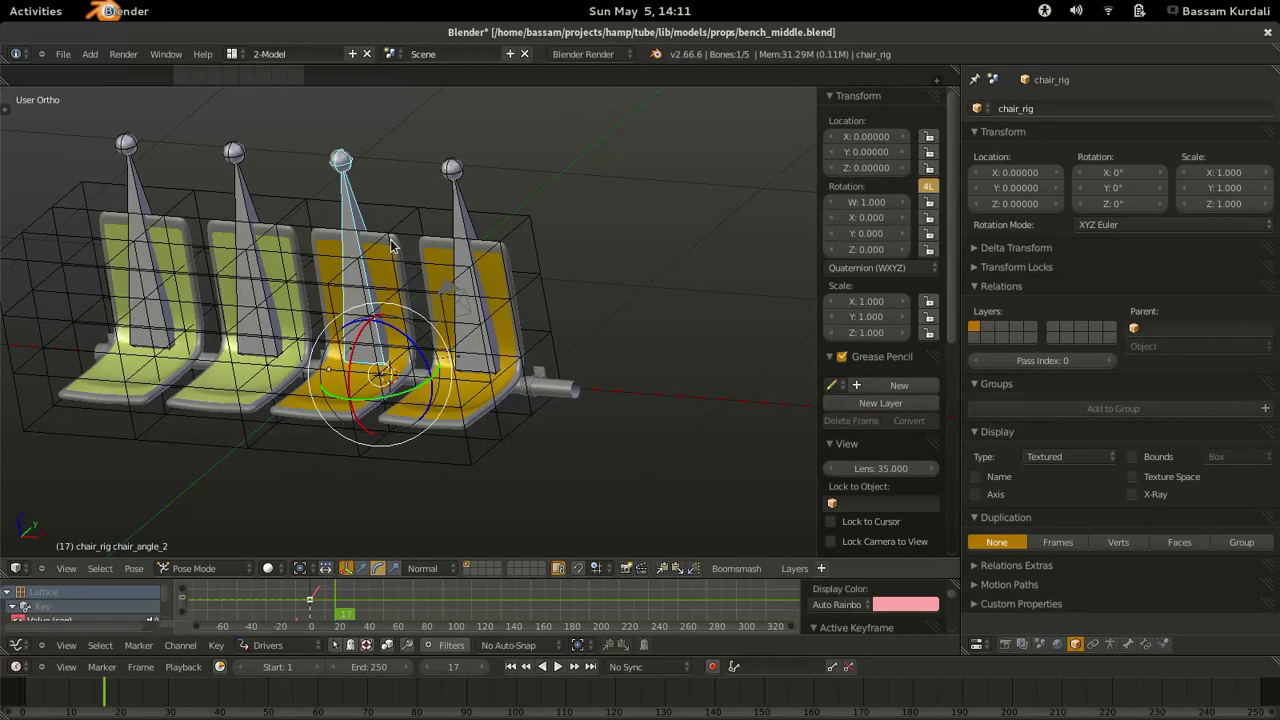
{"action": "middle_click_drag", "start_coordinate": [392, 246], "coordinate": [258, 265]}
{"action": "scroll", "coordinate": [258, 265], "scroll_direction": "up", "scroll_amount": 4}
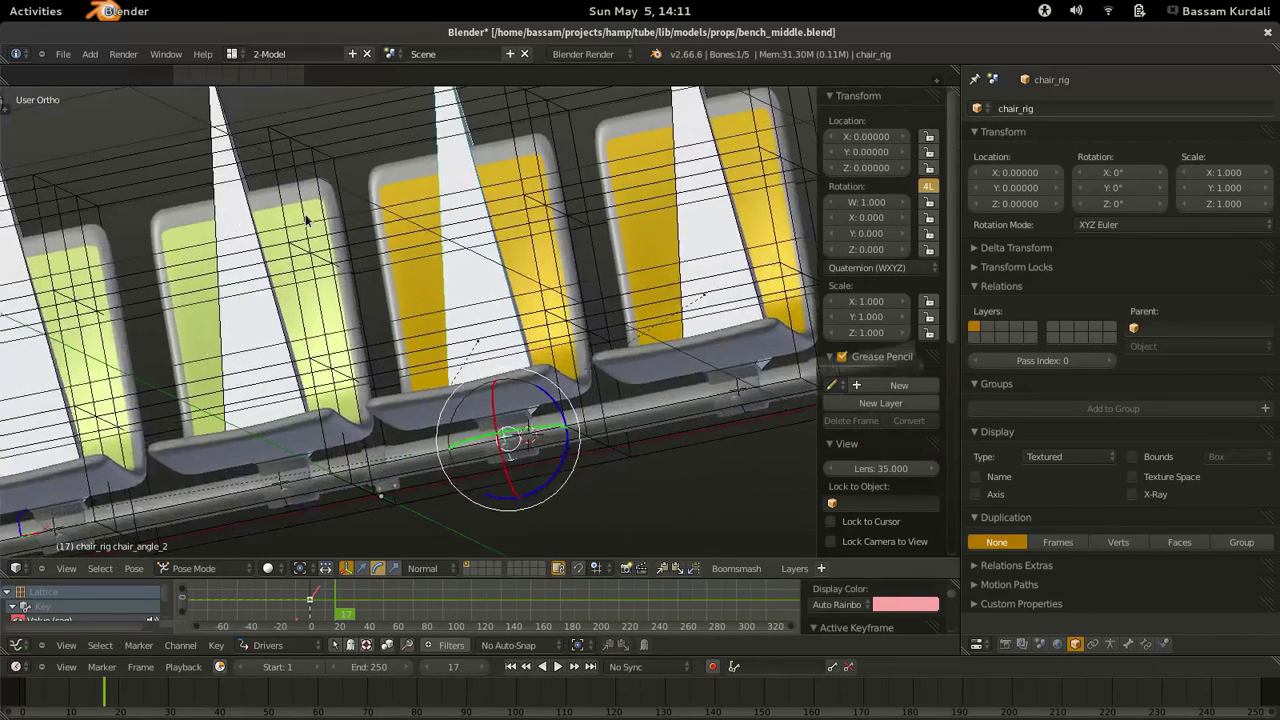
{"action": "right_click", "coordinate": [436, 200]}
{"action": "key", "text": "Tab"}
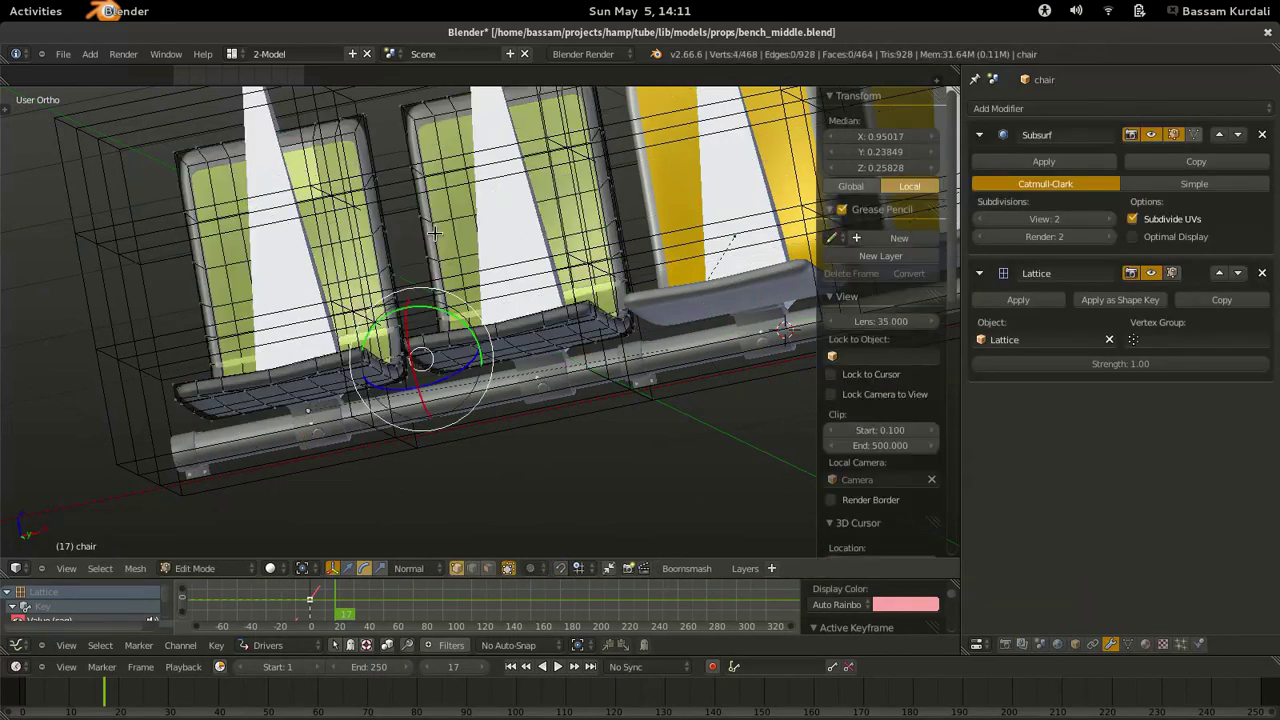
{"action": "middle_click_drag", "start_coordinate": [428, 257], "coordinate": [448, 257]}
{"action": "key", "text": "z"}
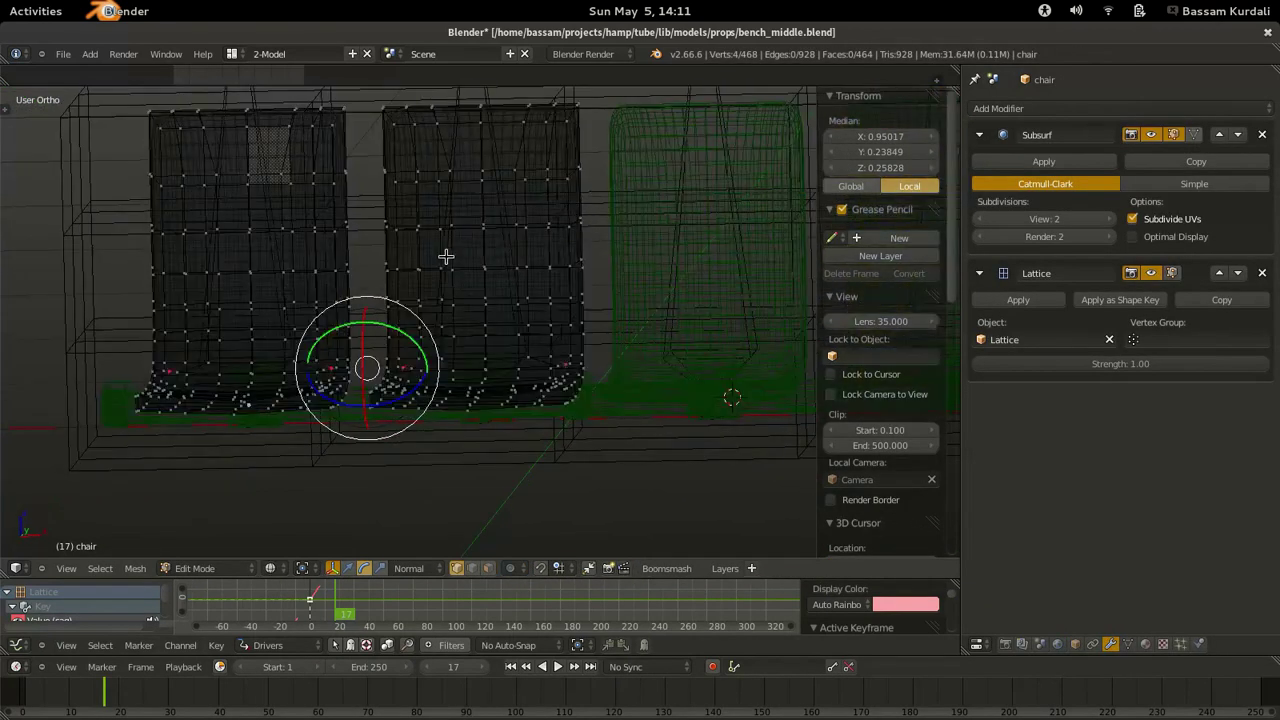
{"action": "key", "text": "KP_1"}
{"action": "scroll", "coordinate": [436, 239], "scroll_direction": "down", "scroll_amount": 5}
{"action": "key", "text": "Tab"}
{"action": "right_click", "coordinate": [475, 238]}
{"action": "right_click", "coordinate": [458, 238], "text": "shift"}
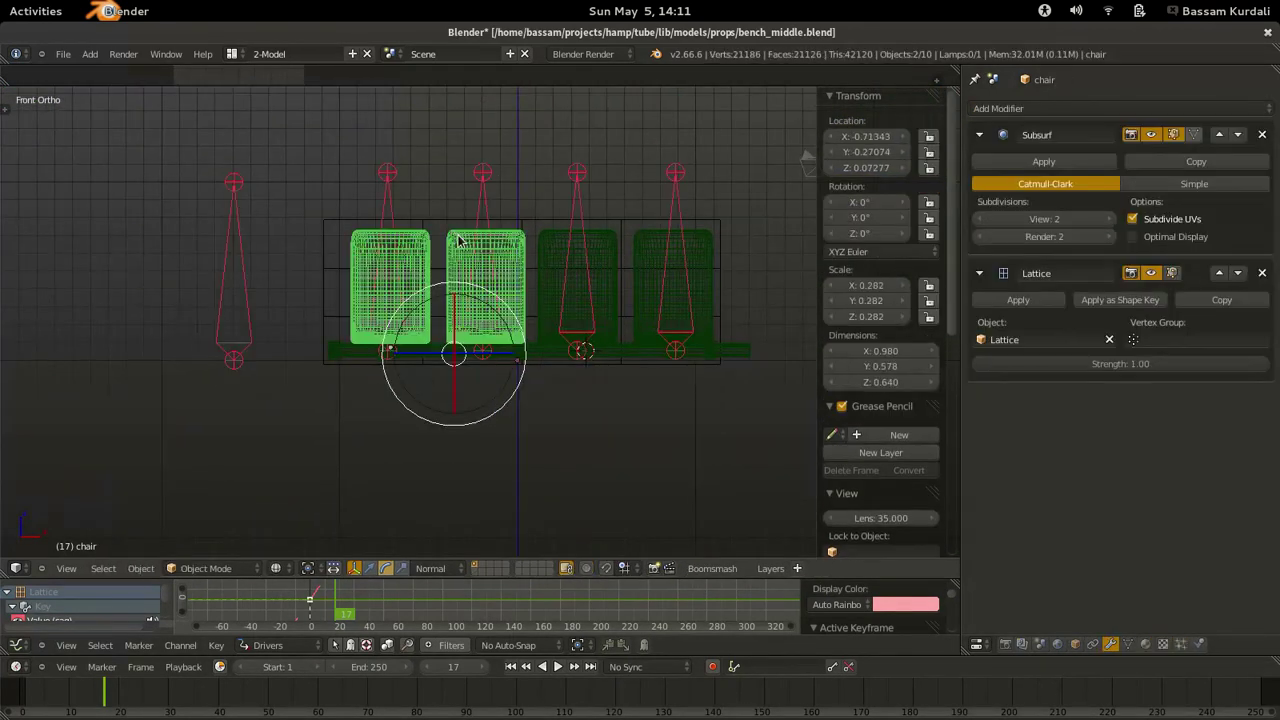
Box-select the vertices of the green chair behind the chair_angle_3 bone and hook them to that bone.
{"action": "key", "text": "Tab"}
{"action": "right_click", "coordinate": [449, 237]}
{"action": "key", "text": "ctrl+space"}
{"action": "key", "text": "b"}
{"action": "left_click_drag", "start_coordinate": [436, 181], "coordinate": [543, 391]}
{"action": "key", "text": "ctrl+h"}
{"action": "left_click", "coordinate": [513, 268]}
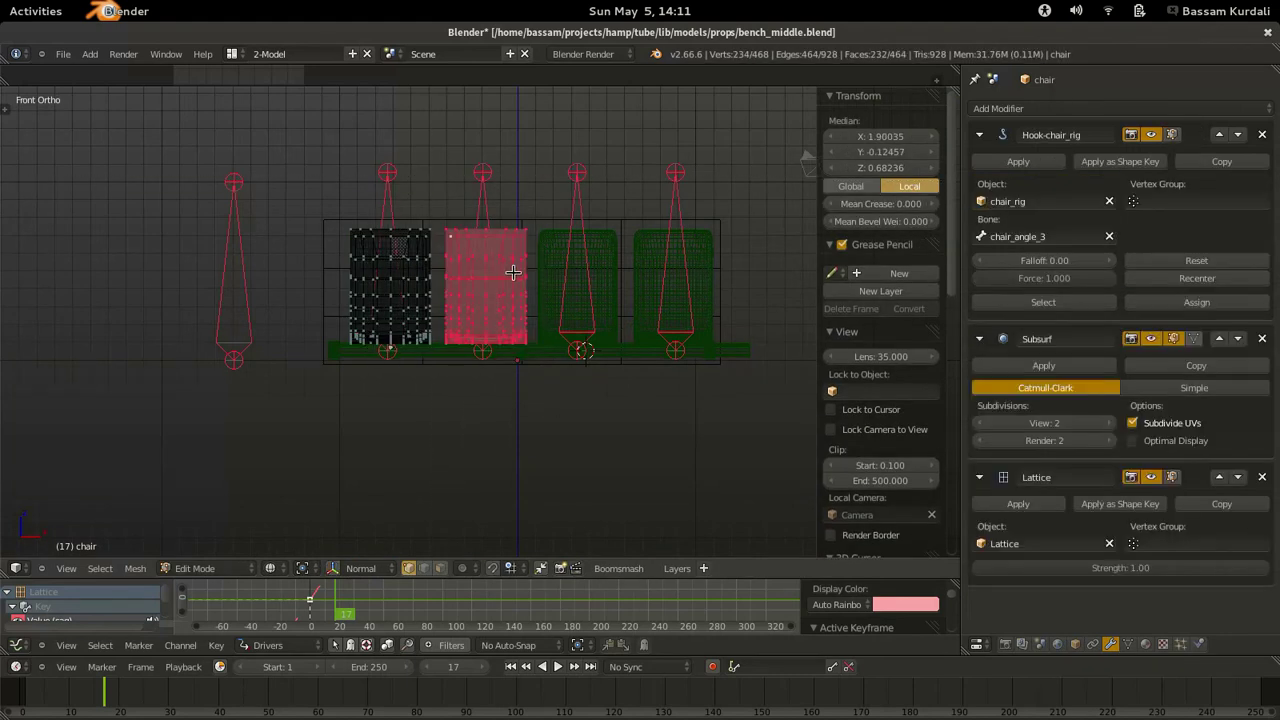
Box-select the leftmost green chair's vertices and hook them to the rig's selected bone.
{"action": "right_click", "coordinate": [362, 272]}
{"action": "key", "text": "b"}
{"action": "left_click_drag", "start_coordinate": [307, 228], "coordinate": [430, 398]}
{"action": "key", "text": "ctrl+h"}
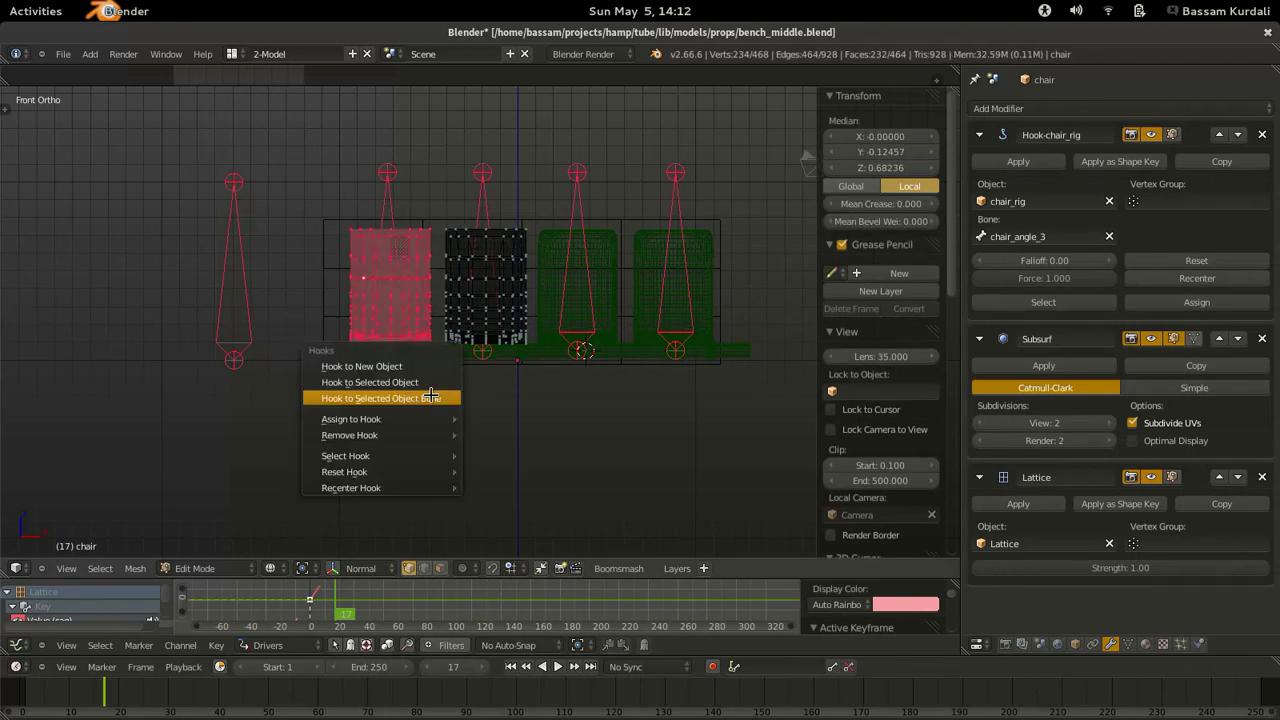
{"action": "left_click", "coordinate": [431, 399]}
Change the leftmost chair hook's bone to chair_angle_4 and leave mesh editing.
{"action": "left_click", "coordinate": [1005, 441]}
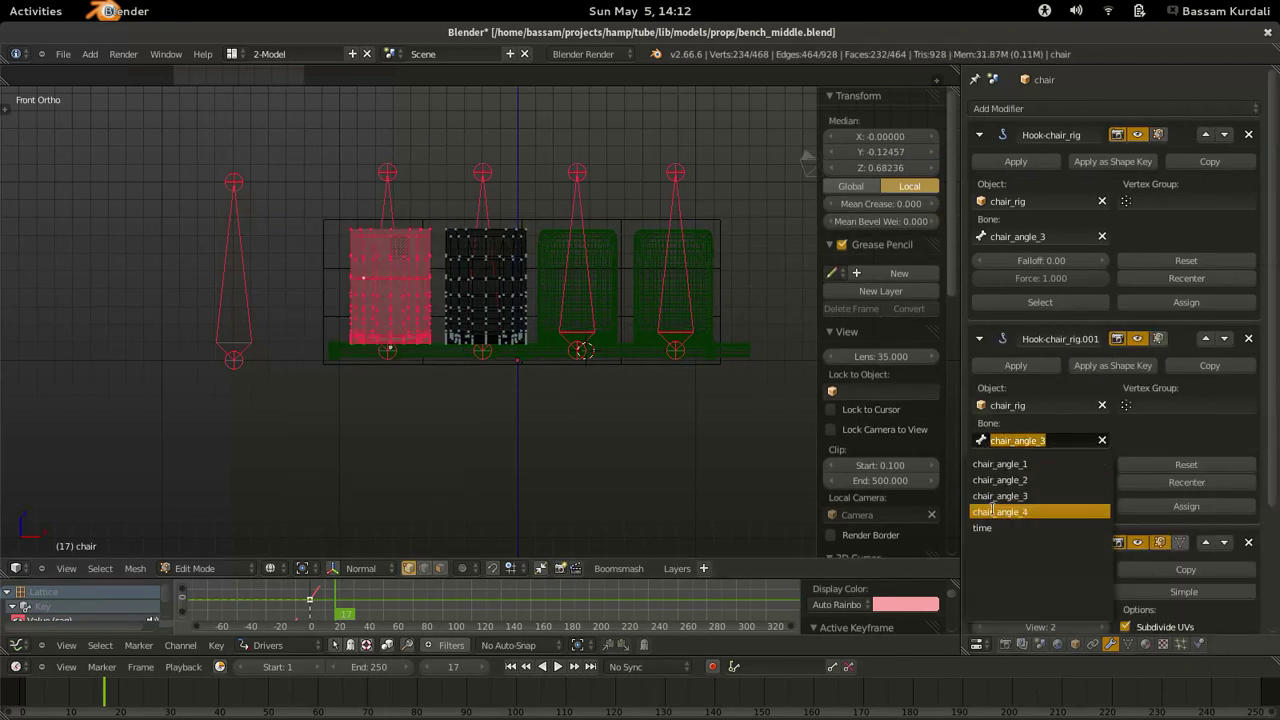
{"action": "left_click", "coordinate": [1064, 489]}
{"action": "key", "text": "Tab"}
Select the chair_angle_3 bone and add the green chairs' holder to the selection as the active object.
{"action": "right_click", "coordinate": [490, 366]}
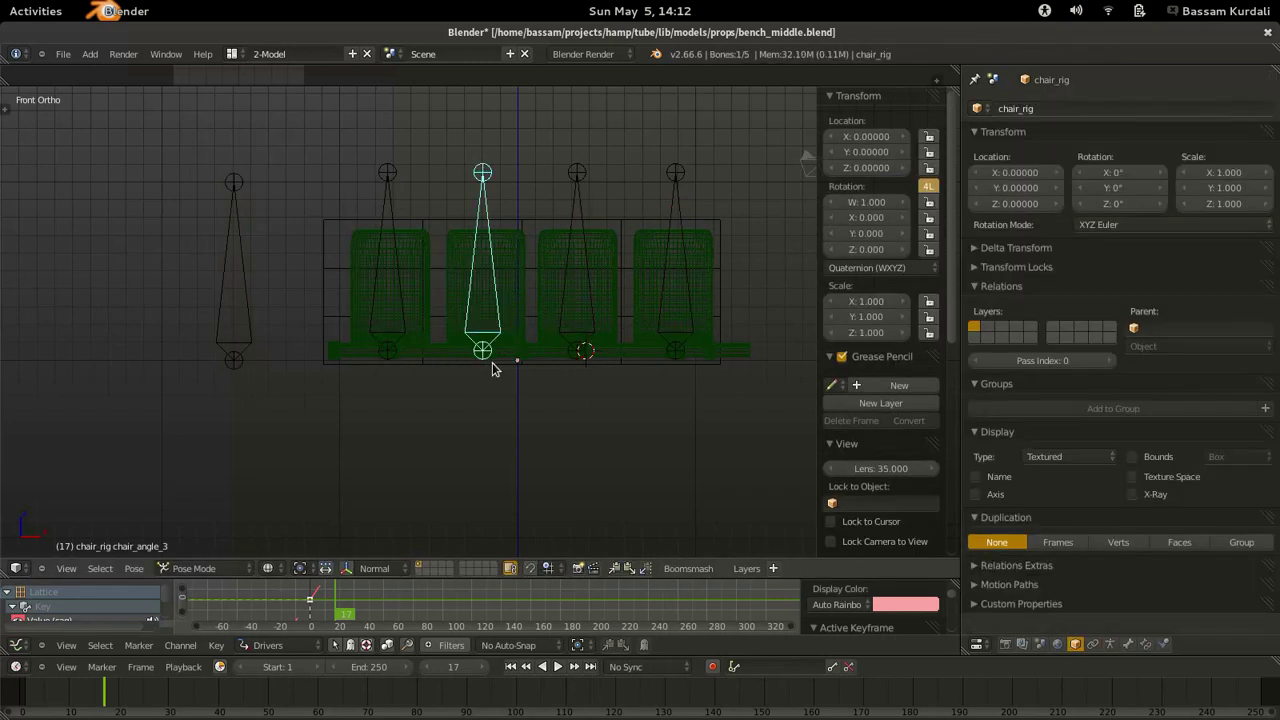
{"action": "scroll", "coordinate": [468, 326], "scroll_direction": "up", "scroll_amount": 8}
{"action": "right_click", "coordinate": [545, 482]}
{"action": "scroll", "coordinate": [514, 383], "scroll_direction": "down", "scroll_amount": 6}
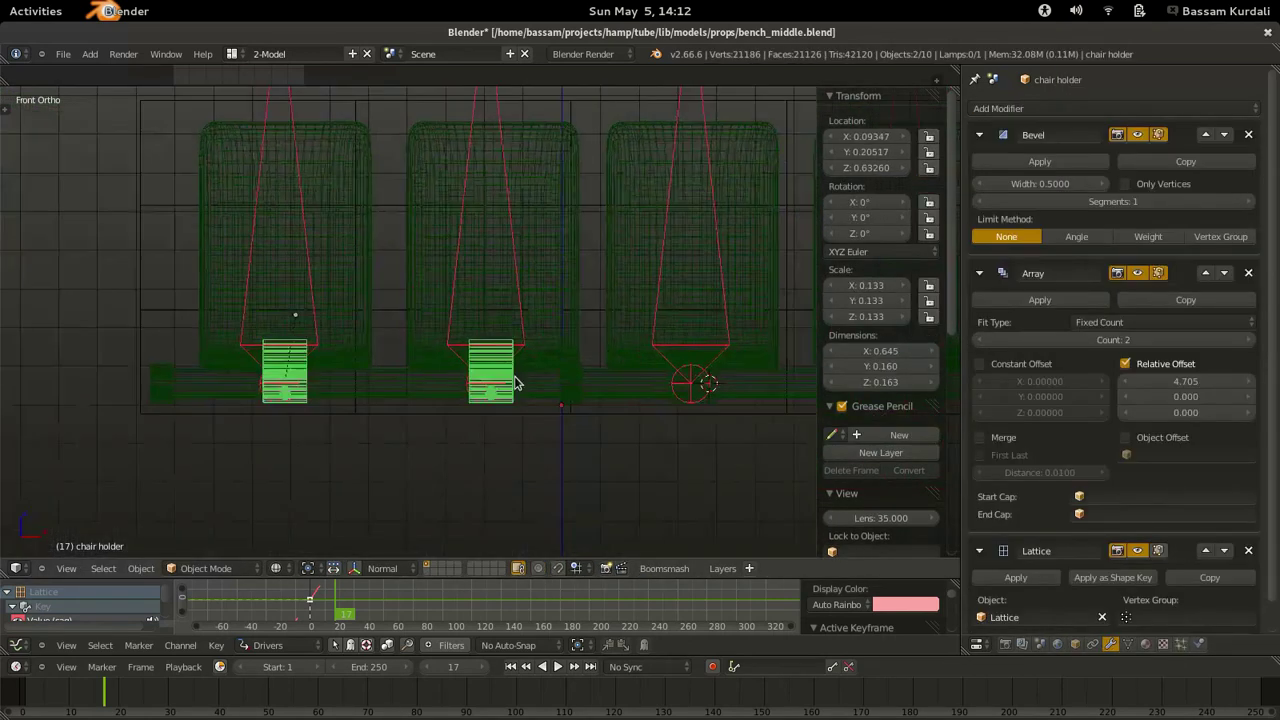
Apply the Bevel and Array modifiers on the green chairs' holder.
{"action": "key", "text": "Tab"}
{"action": "key", "text": "Tab"}
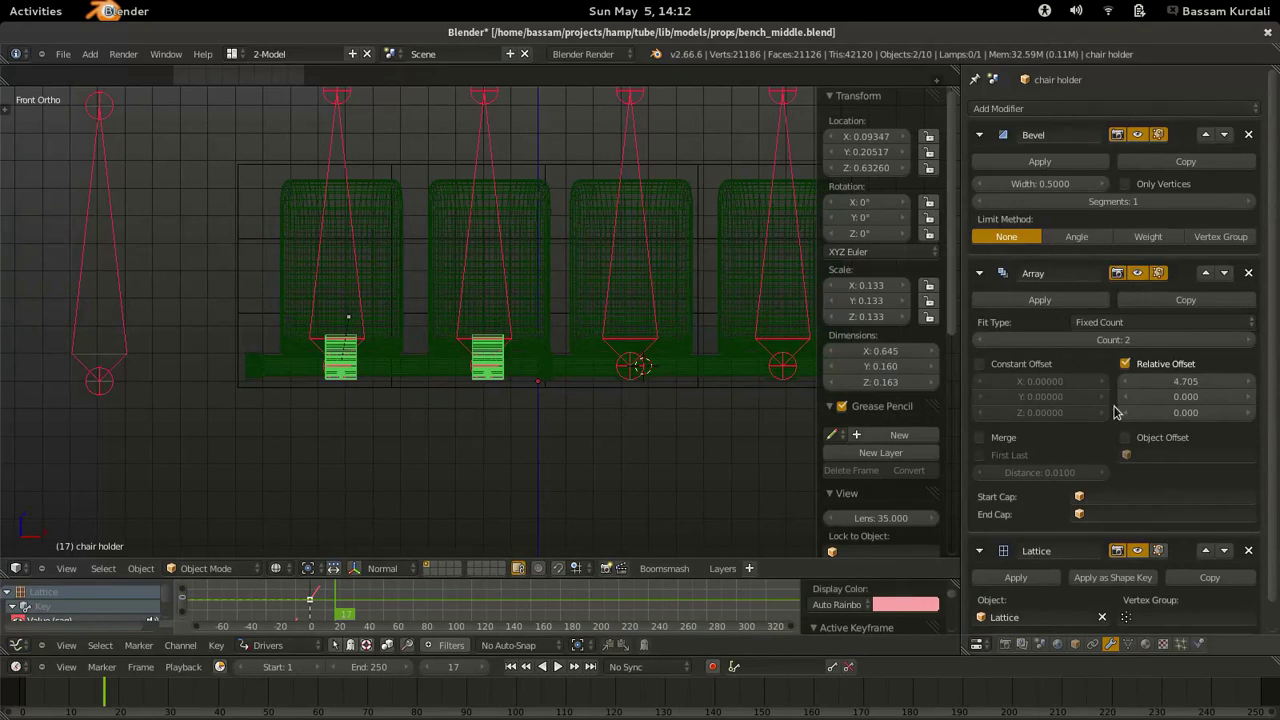
{"action": "left_click", "coordinate": [1040, 161]}
{"action": "left_click", "coordinate": [1040, 161]}
Hook the linked vertices of the holder piece under chair_angle_3 to that bone, placing the hook above the Lattice modifier and resetting it.
{"action": "key", "text": "Tab"}
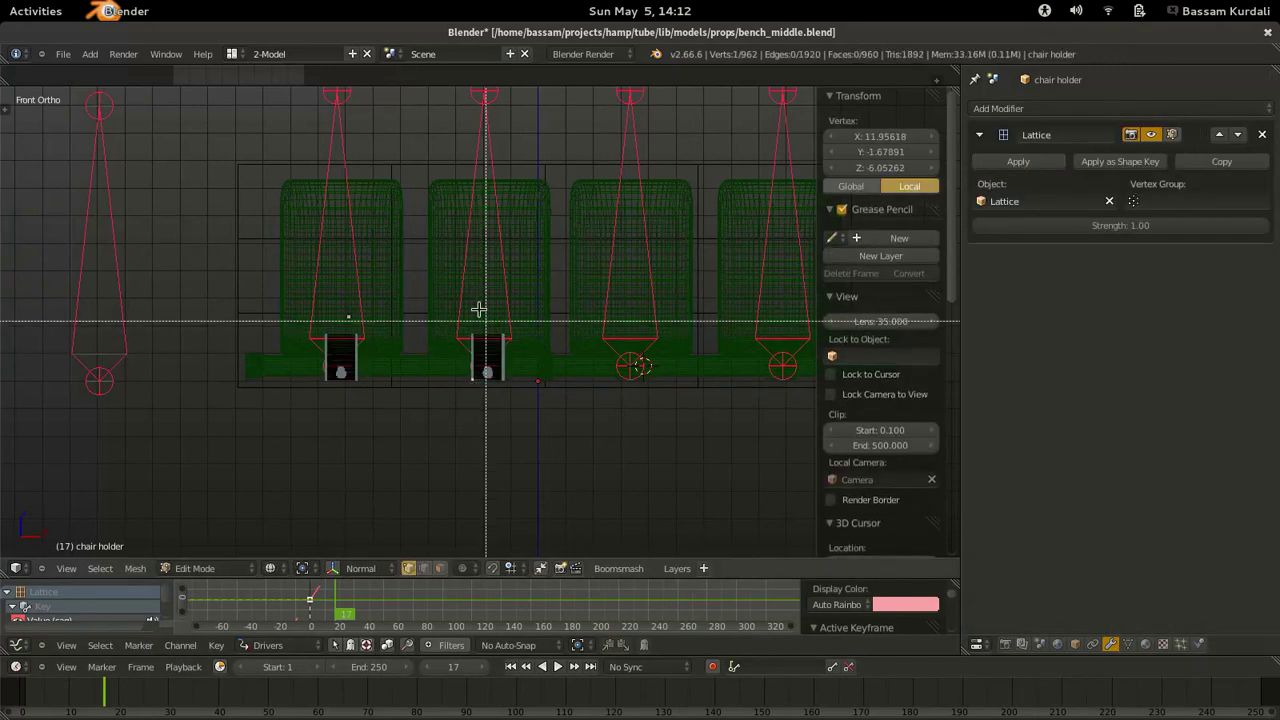
{"action": "key", "text": "l"}
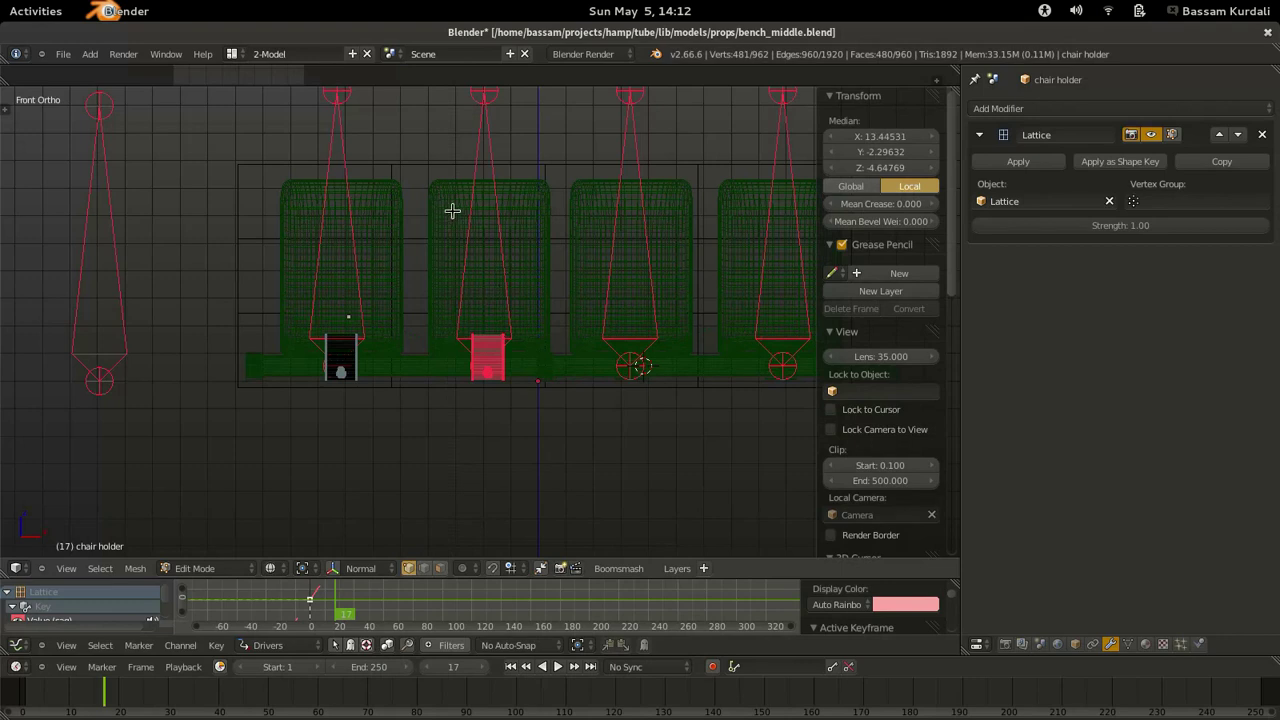
{"action": "key", "text": "ctrl+h"}
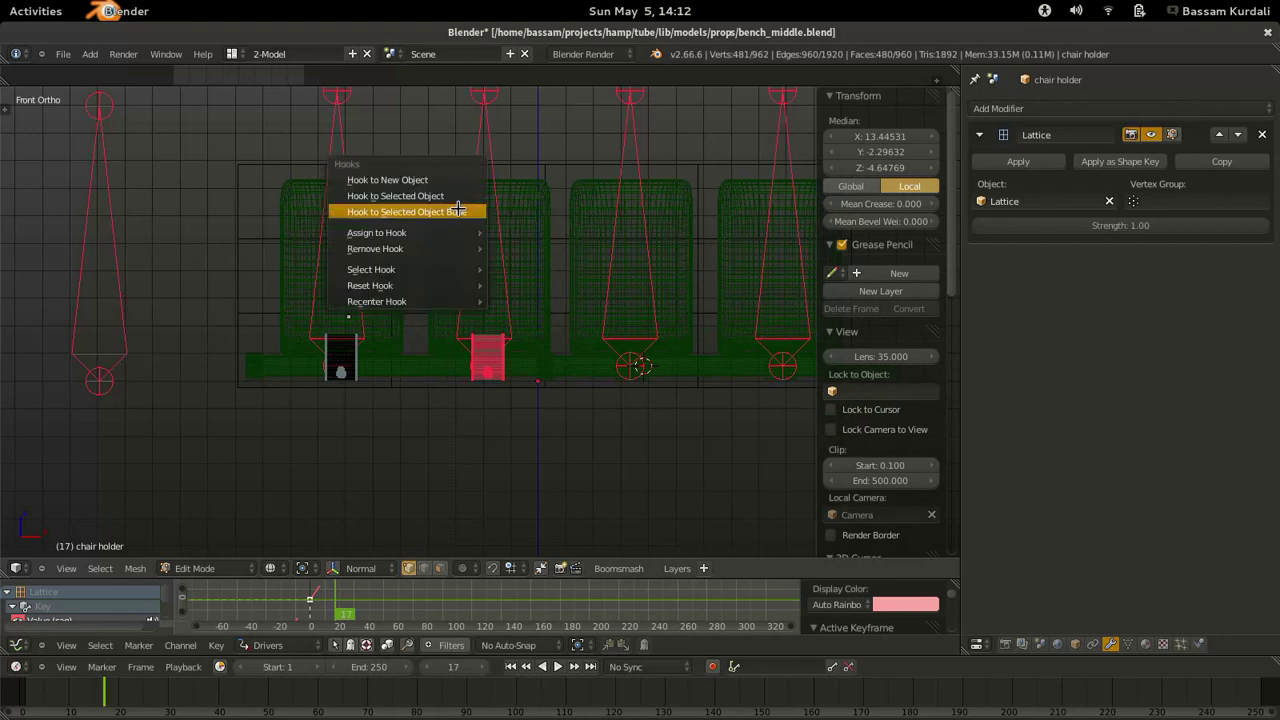
{"action": "left_click", "coordinate": [458, 211]}
{"action": "left_click", "coordinate": [1219, 255]}
{"action": "left_click", "coordinate": [1197, 262]}
Box-select the leftmost holder piece's vertices and hook them to the rig's selected bone.
{"action": "right_click", "coordinate": [340, 383]}
{"action": "key", "text": "b"}
{"action": "left_click_drag", "start_coordinate": [278, 252], "coordinate": [373, 371]}
{"action": "key", "text": "ctrl+h"}
{"action": "left_click", "coordinate": [376, 316]}
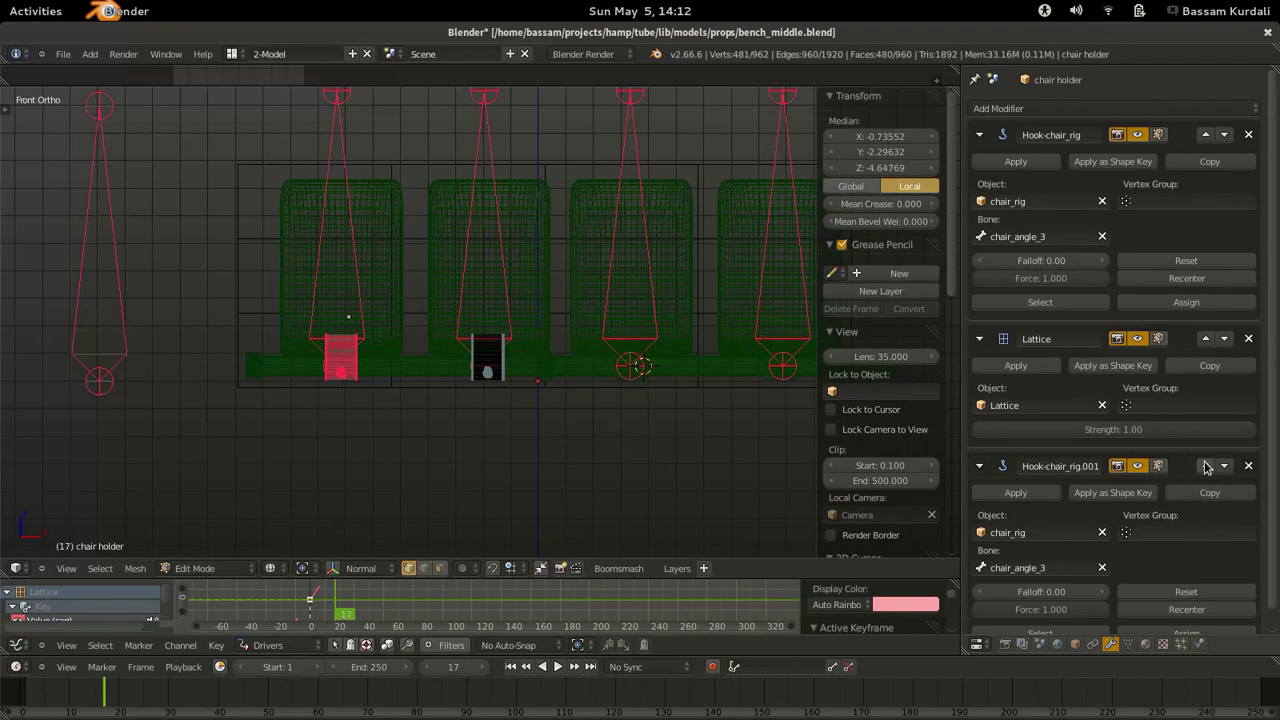
Move the second holder hook above the Lattice modifier with chair_angle_4 as its bone, and reset the chair_angle_3 hook.
{"action": "left_click", "coordinate": [1205, 465]}
{"action": "left_click", "coordinate": [1035, 440]}
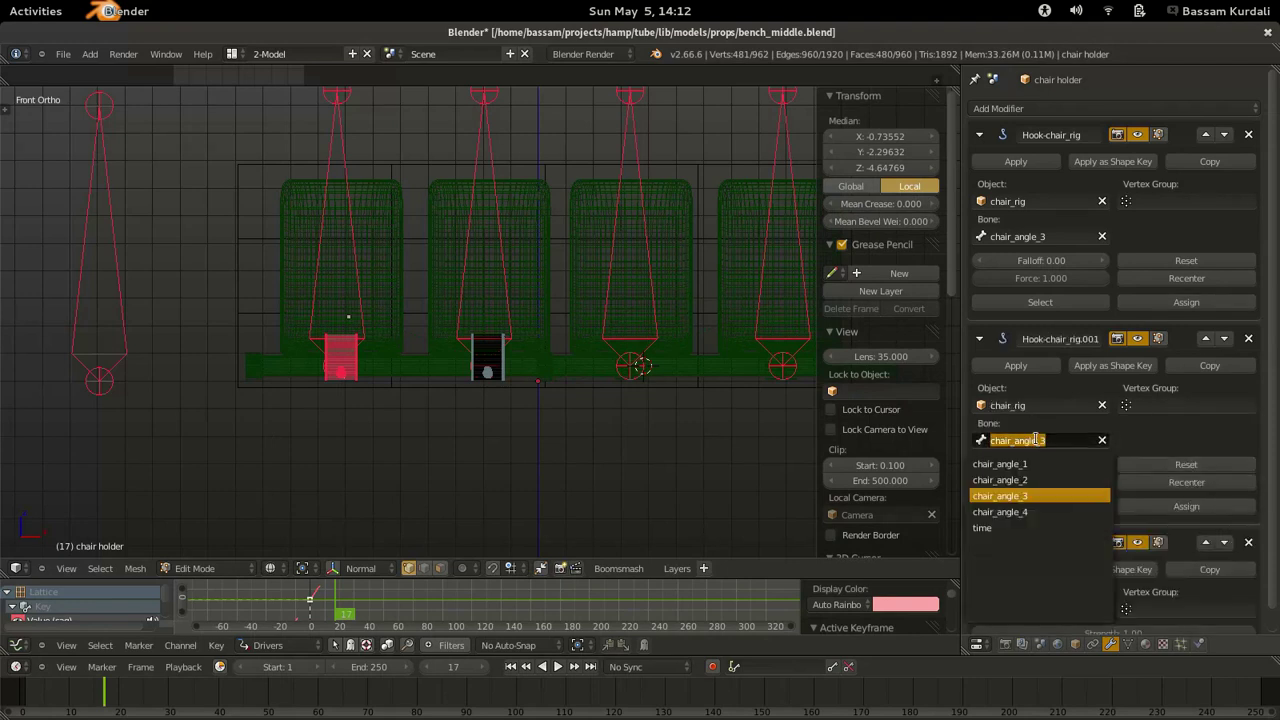
{"action": "left_click", "coordinate": [1052, 512]}
{"action": "left_click", "coordinate": [1194, 261]}
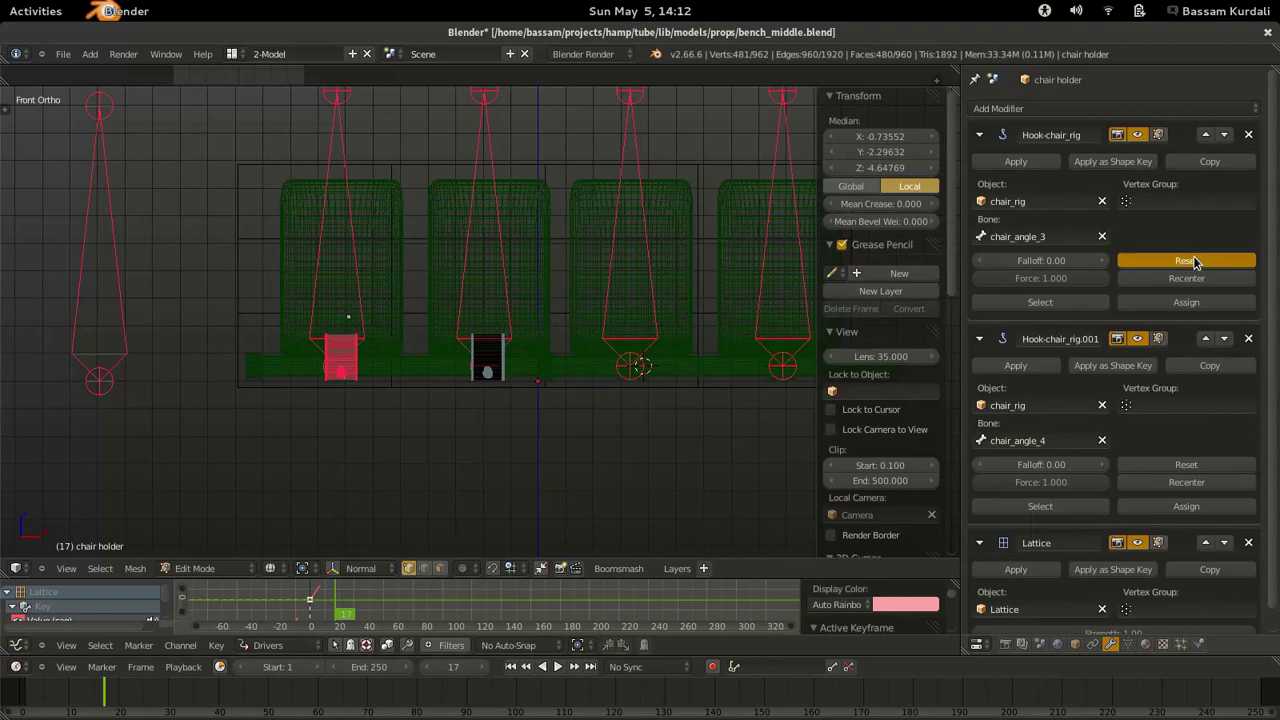
{"action": "key", "text": "Tab"}
Select the chair_angle_3 bone and test-rotate it with the rotation manipulator in solid shading.
{"action": "middle_click_drag", "start_coordinate": [523, 341], "coordinate": [446, 273], "text": "ctrl"}
{"action": "right_click", "coordinate": [482, 186]}
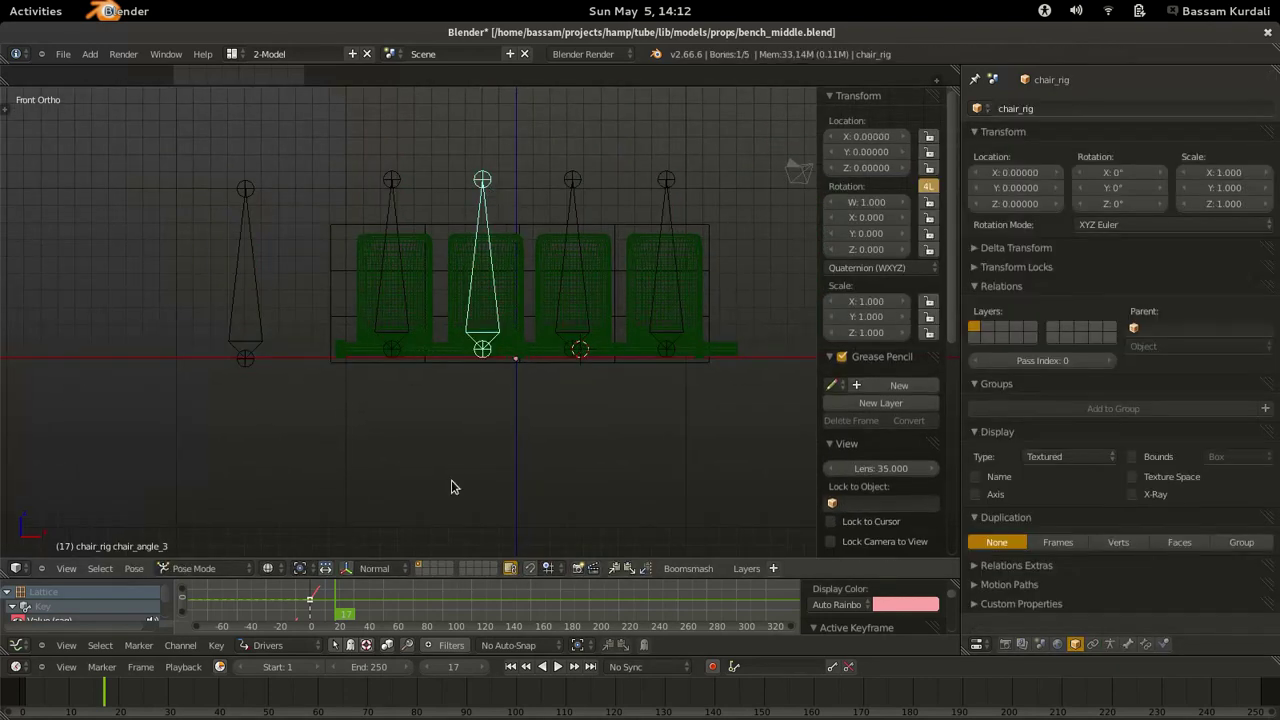
{"action": "middle_click_drag", "start_coordinate": [451, 487], "coordinate": [385, 544]}
{"action": "key", "text": "z"}
{"action": "left_click", "coordinate": [352, 567]}
{"action": "left_click_drag", "start_coordinate": [449, 338], "coordinate": [437, 344]}
{"action": "key", "text": "alt+r"}
Try moving the time bone along its X axis with the translation manipulator to test the lattice sag.
{"action": "right_click", "coordinate": [177, 377]}
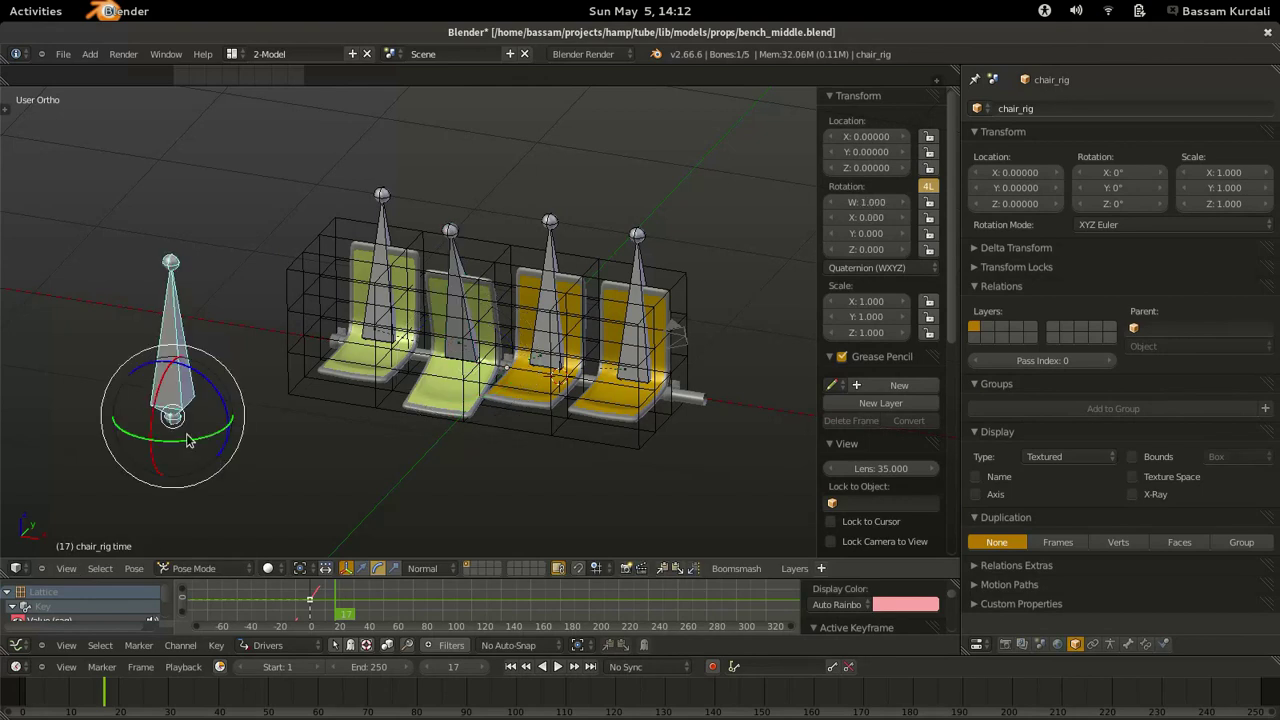
{"action": "left_click", "coordinate": [363, 569]}
{"action": "left_click_drag", "start_coordinate": [225, 426], "coordinate": [269, 441]}
{"action": "right_click", "coordinate": [269, 441]}
Select the chair_angle_3 bone and clear its rotation.
{"action": "right_click", "coordinate": [450, 262]}
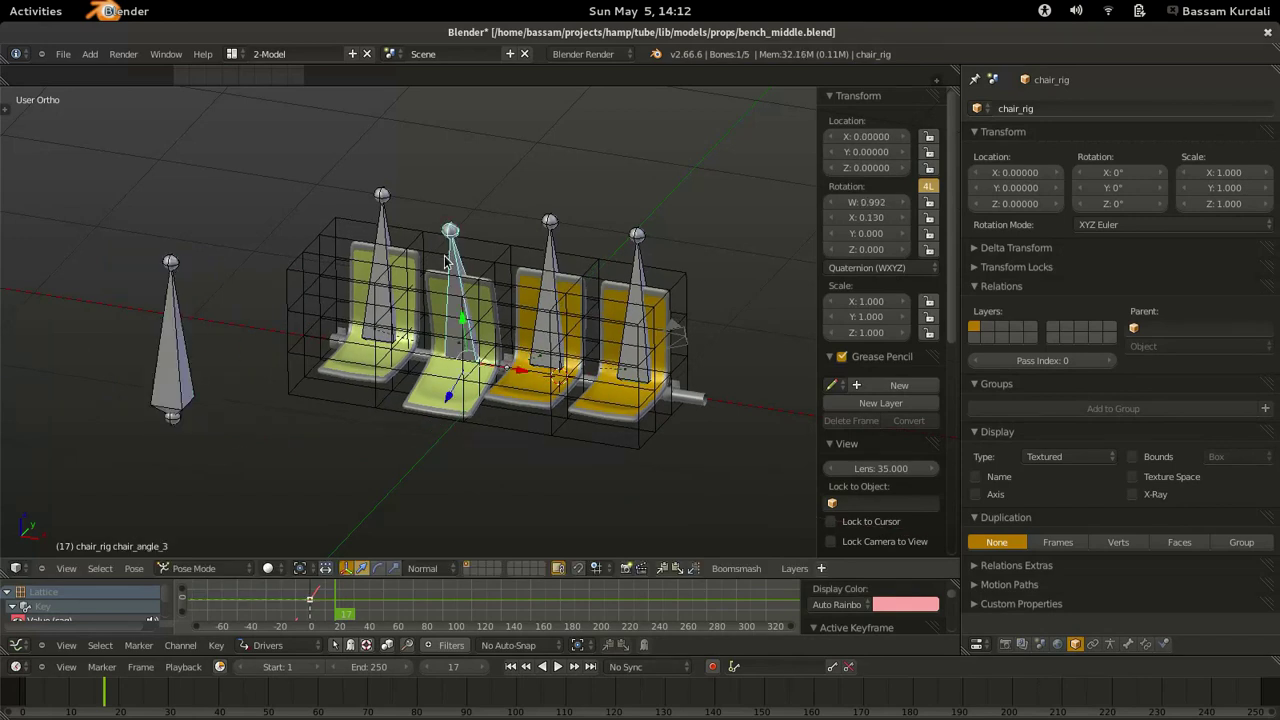
{"action": "key", "text": "alt+r"}
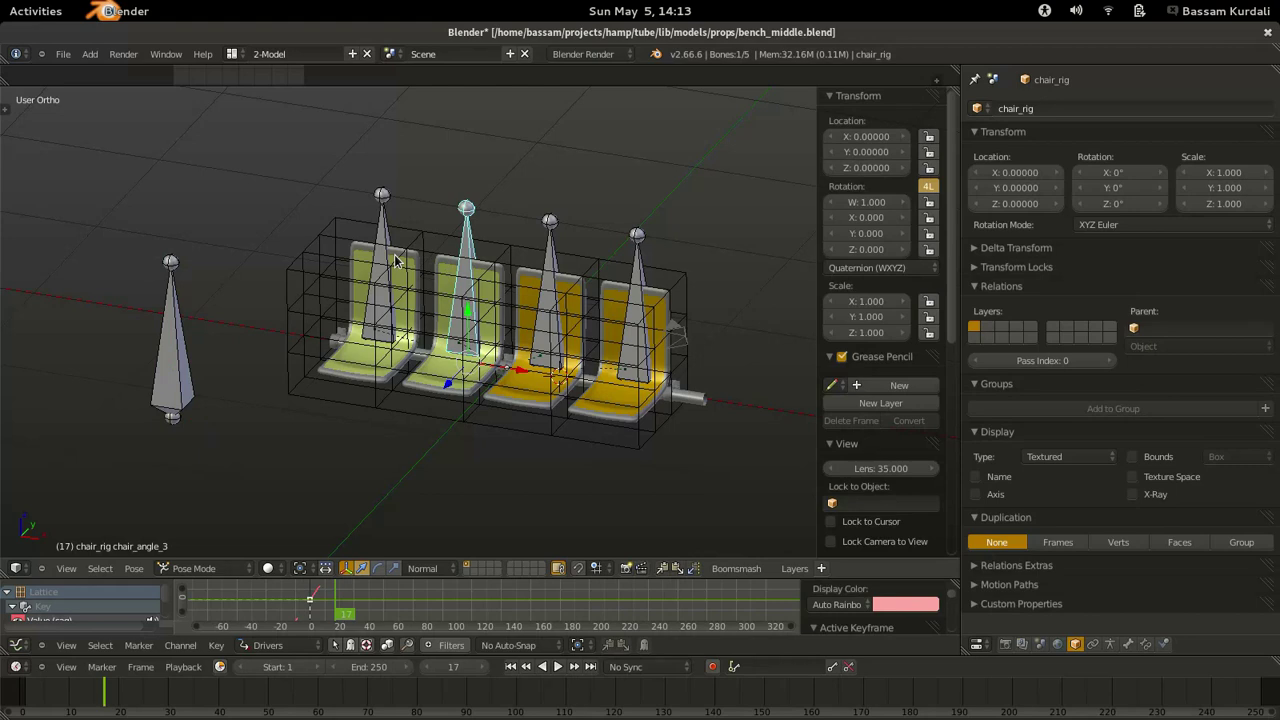
{"action": "scroll", "coordinate": [241, 235], "scroll_direction": "up", "scroll_amount": 4}
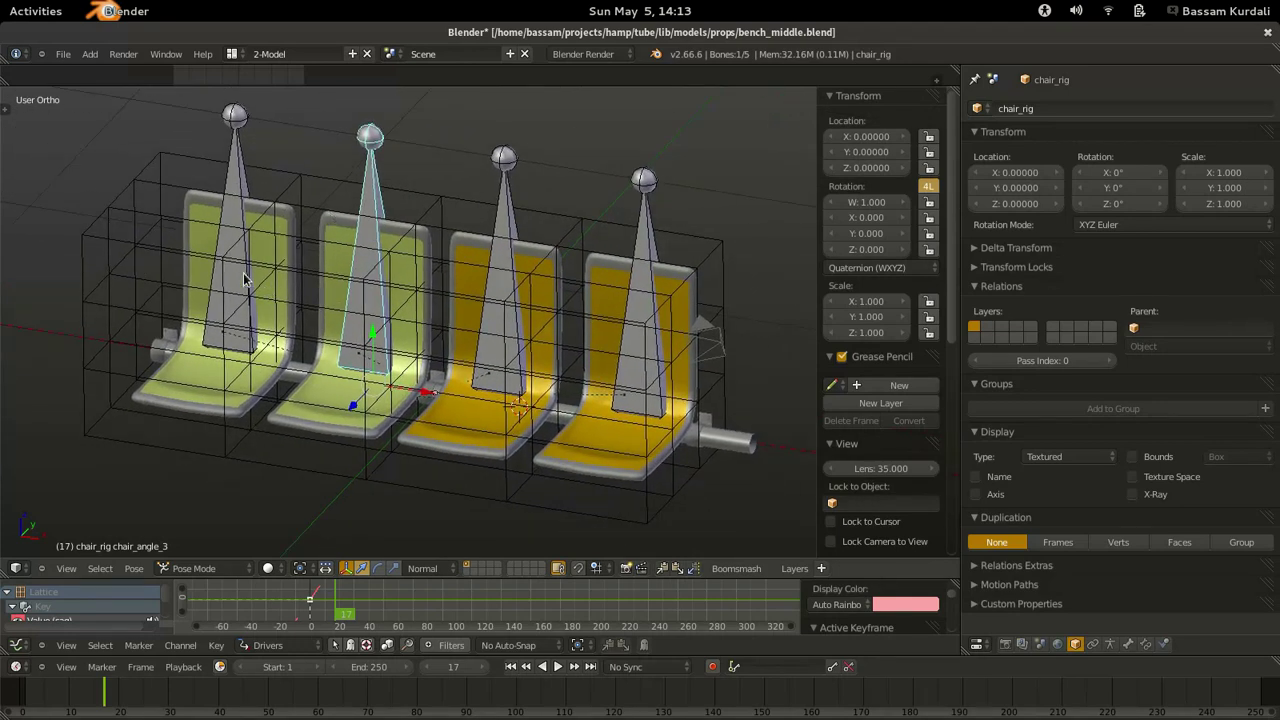
Select the time bone and then chair_angle_1, and add a Transformation constraint to chair_angle_1 targeting the time bone.
{"action": "scroll", "coordinate": [243, 279], "scroll_direction": "down", "scroll_amount": 3}
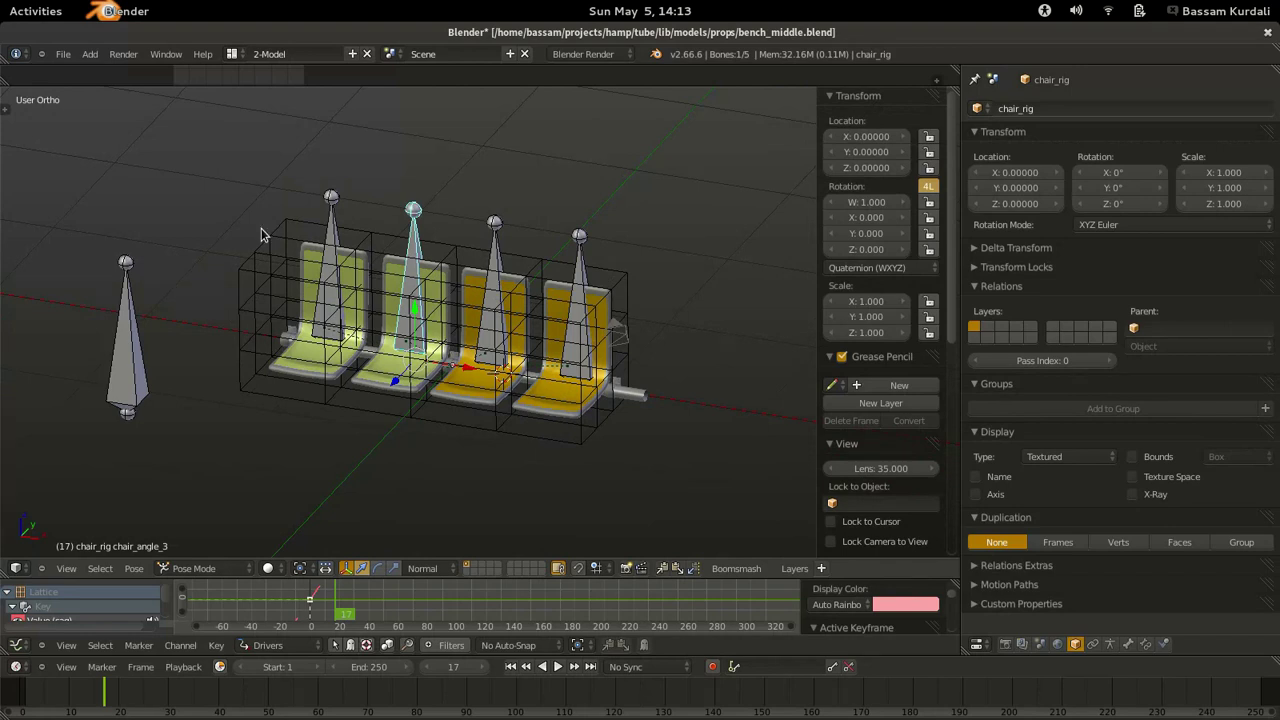
{"action": "right_click", "coordinate": [137, 350]}
{"action": "right_click", "coordinate": [580, 236], "text": "shift"}
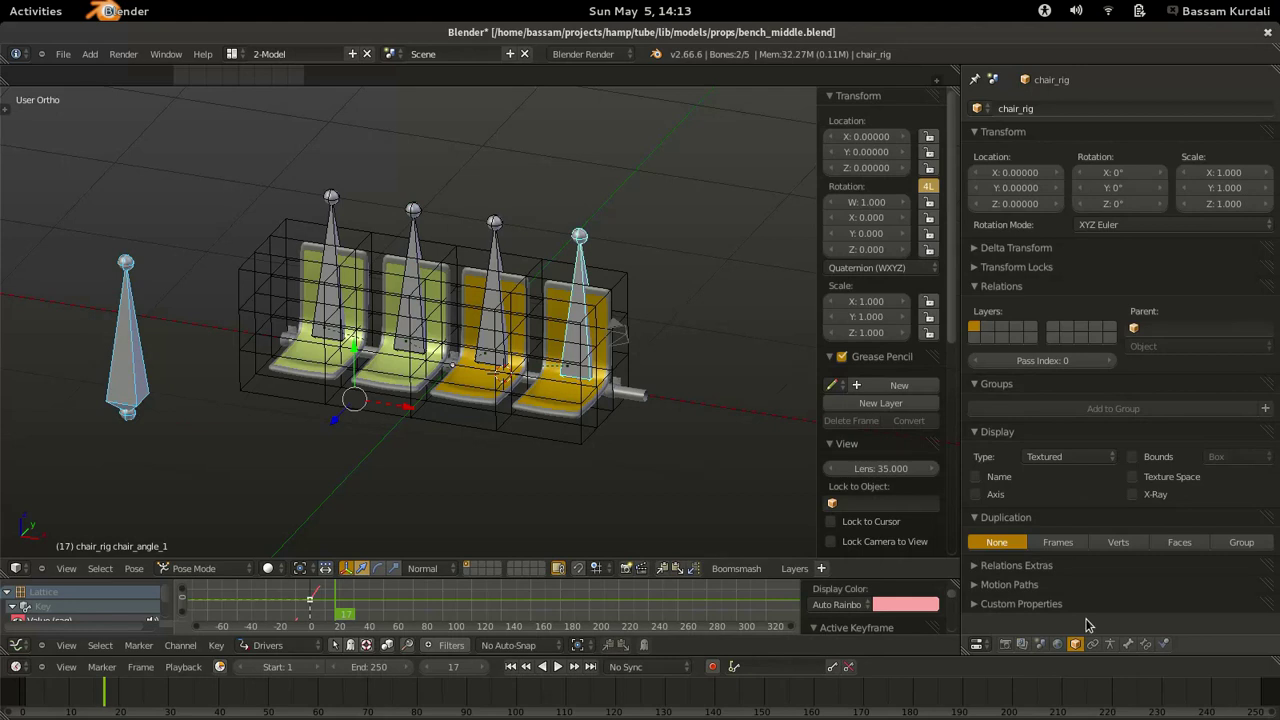
{"action": "left_click", "coordinate": [1143, 643]}
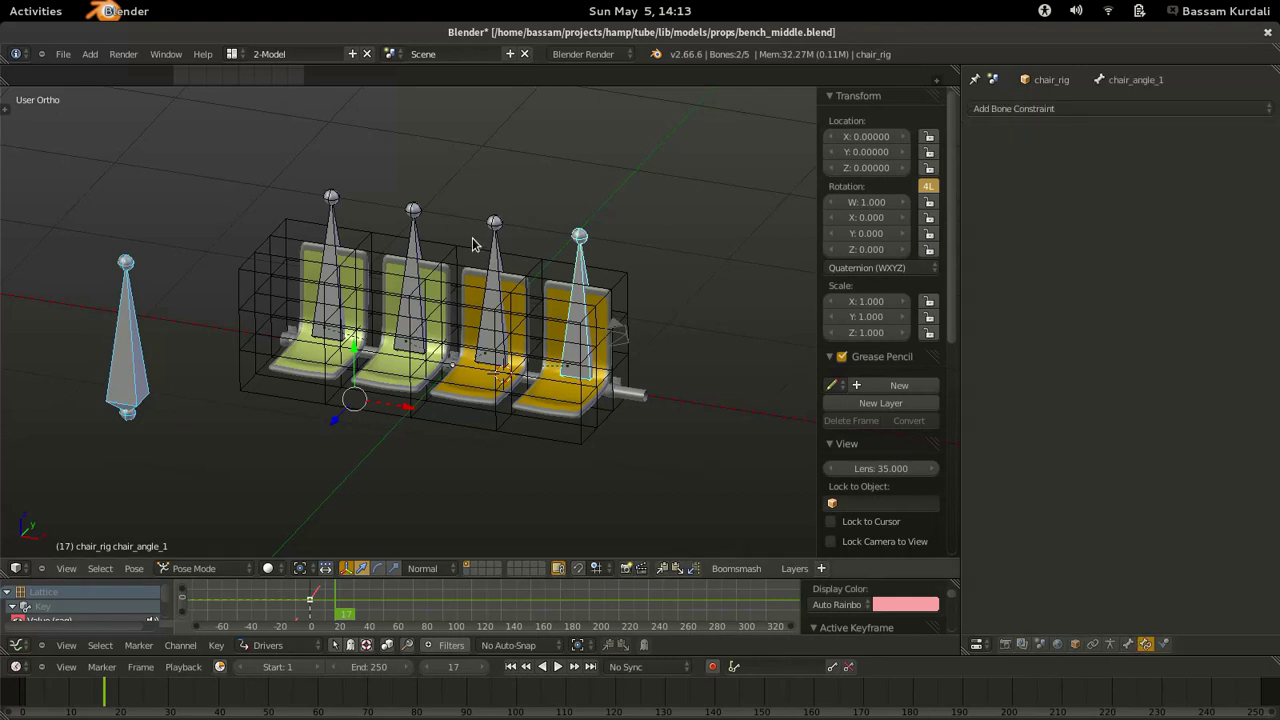
{"action": "key", "text": "shift+ctrl+alt+c"}
{"action": "key", "text": "Escape"}
{"action": "key", "text": "shift+ctrl+c"}
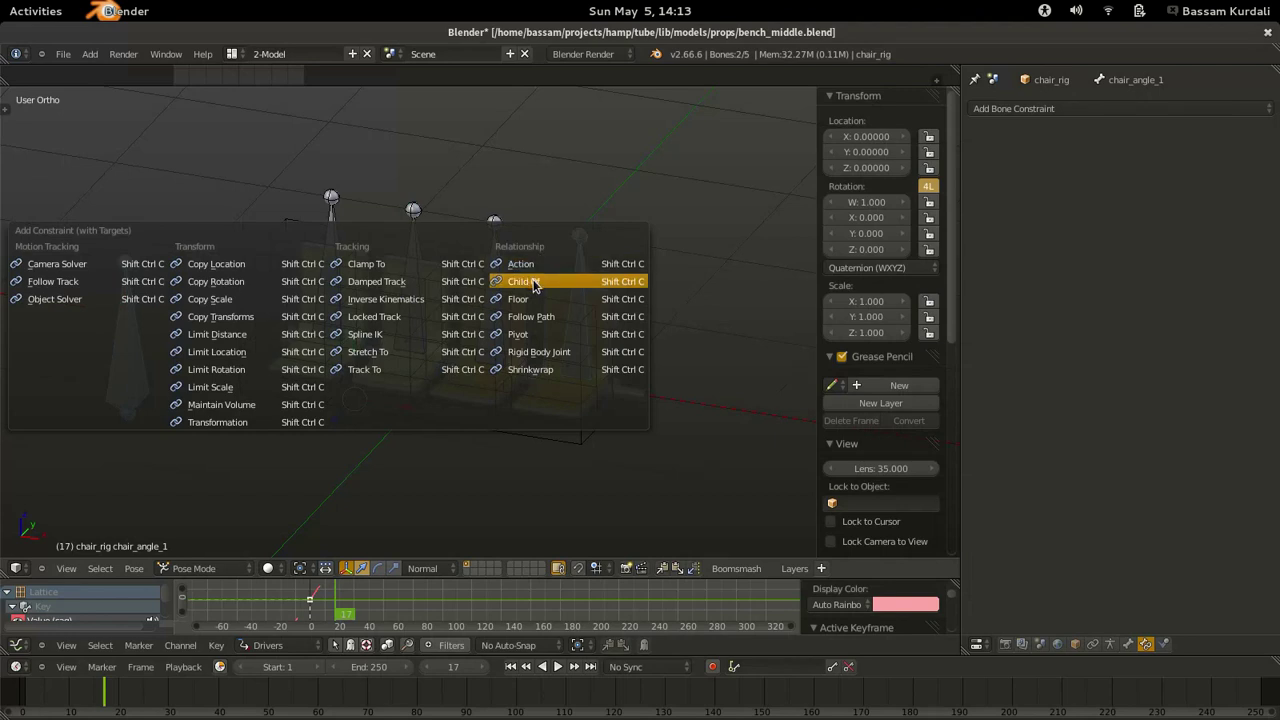
{"action": "left_click", "coordinate": [238, 423]}
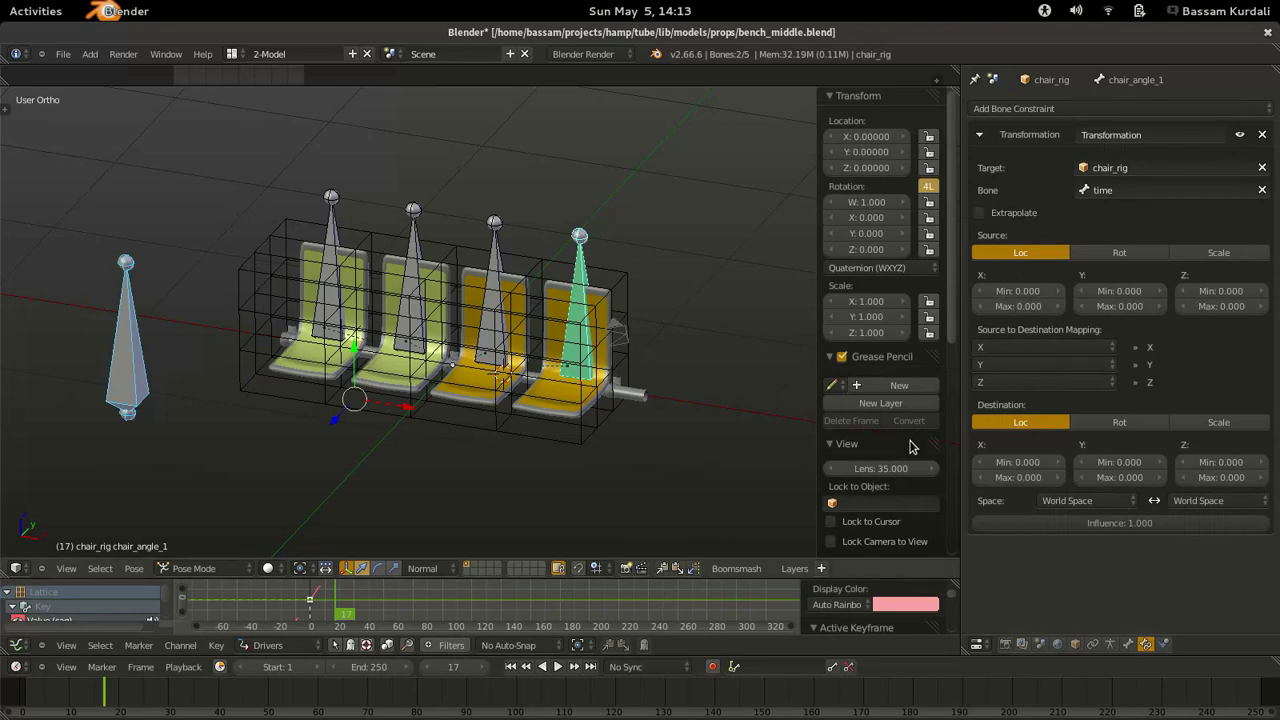
Set the Transformation constraint's destination to rotation and both spaces to Local Space, and enable the rotation manipulator.
{"action": "left_click", "coordinate": [1119, 422]}
{"action": "right_click", "coordinate": [660, 324]}
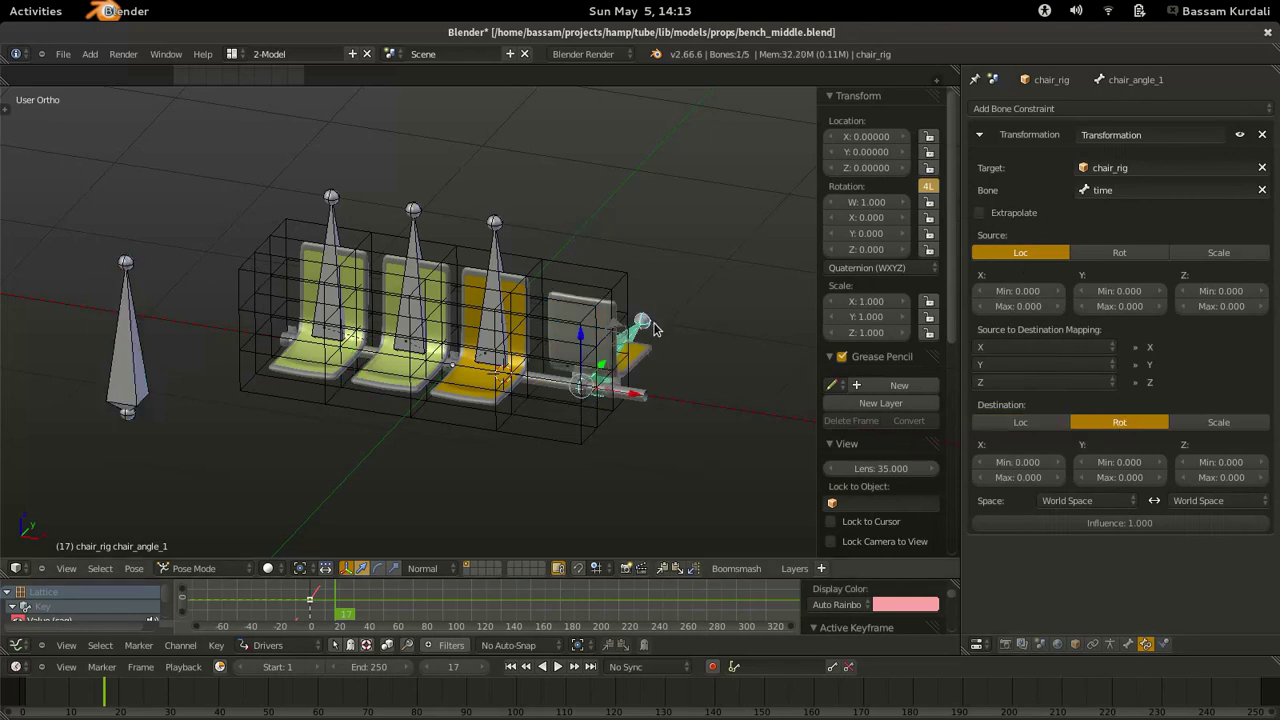
{"action": "left_click", "coordinate": [377, 568]}
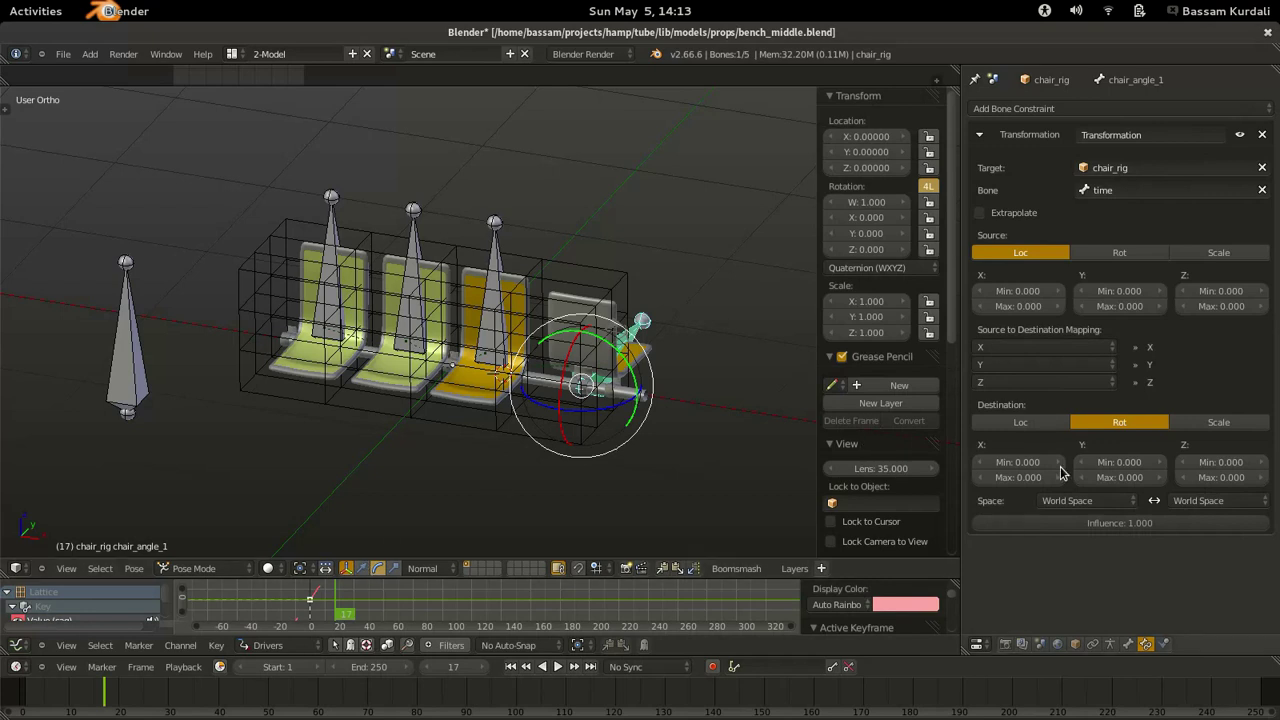
{"action": "left_click", "coordinate": [1085, 500]}
{"action": "left_click", "coordinate": [1085, 432]}
{"action": "left_click", "coordinate": [1212, 500]}
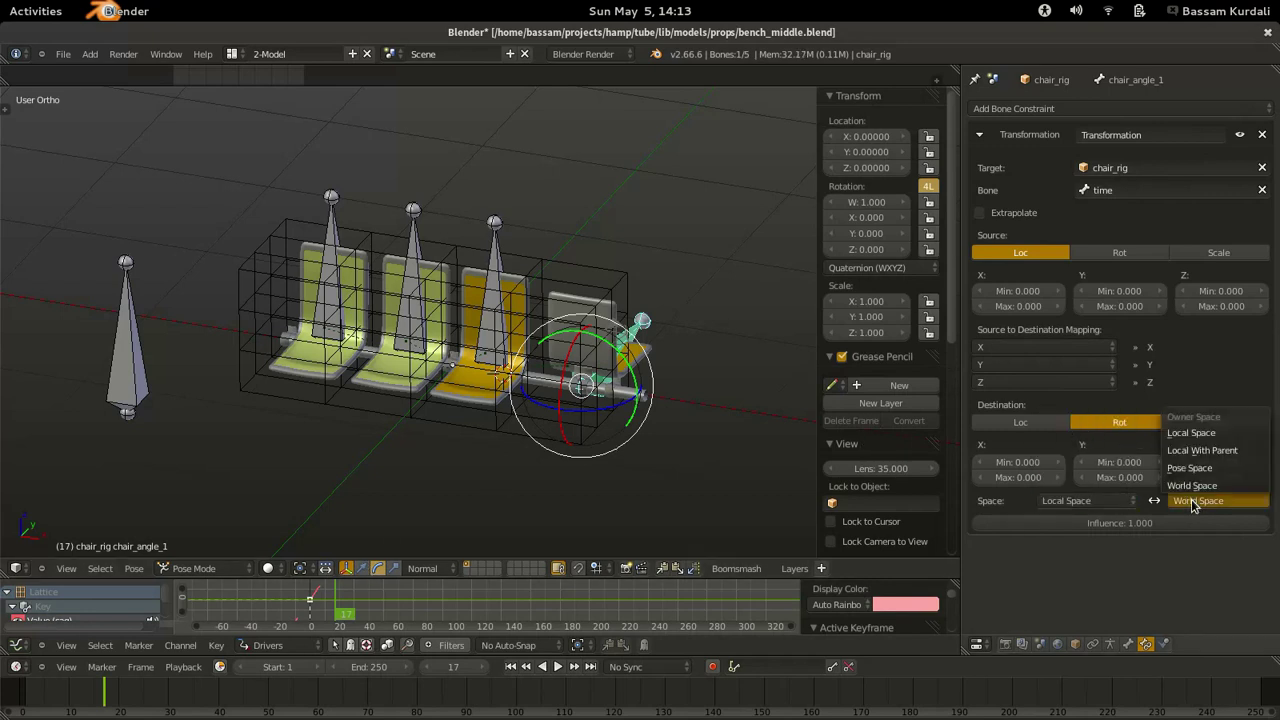
{"action": "left_click", "coordinate": [1195, 432]}
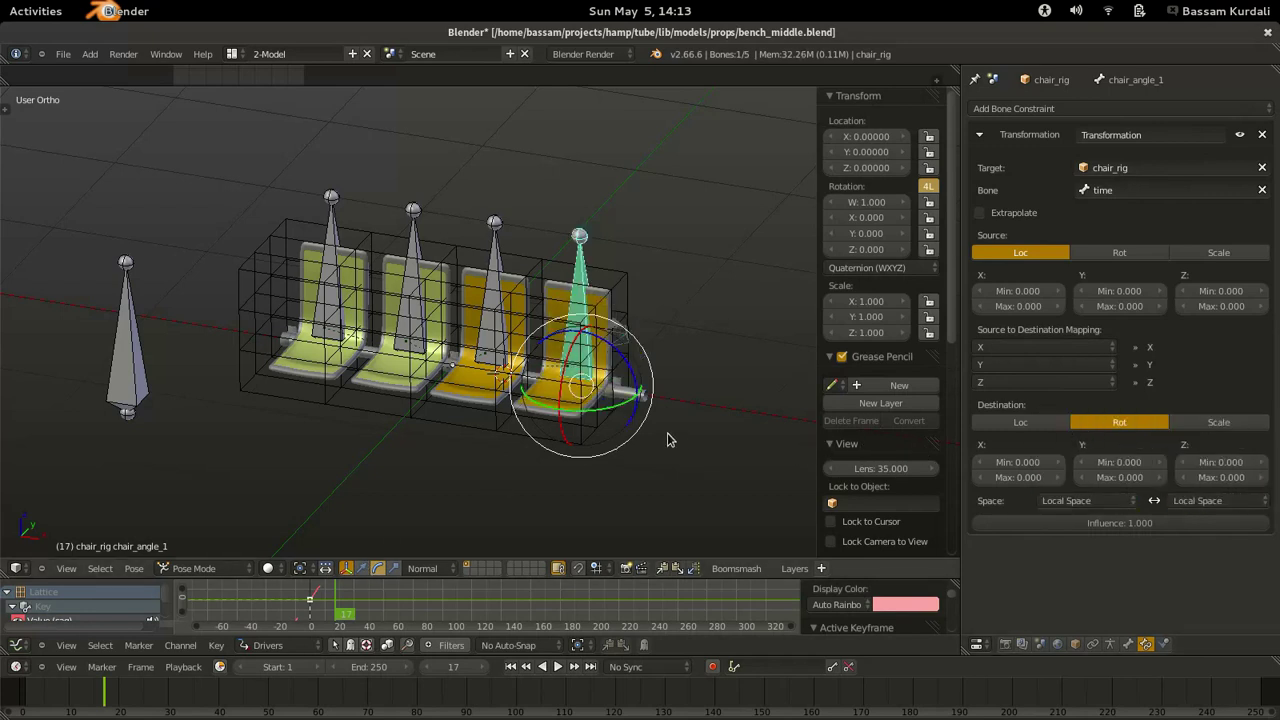
Select the time bone and try moving it along its local X axis.
{"action": "right_click", "coordinate": [124, 380]}
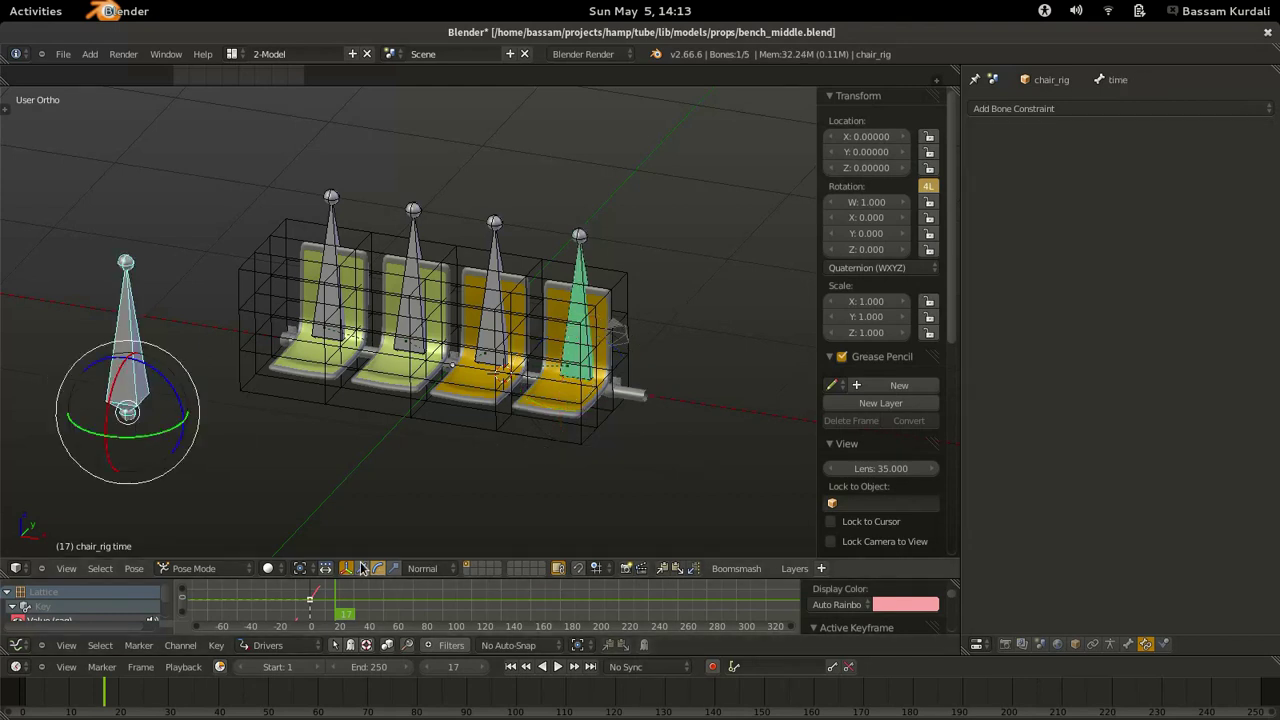
{"action": "key", "text": "g"}
{"action": "key", "text": "x"}
{"action": "key", "text": "x"}
{"action": "key", "text": "Escape"}
Set the source X location maximum to 1 in the chair_angle_1 bone's Transformation constraint.
{"action": "right_click", "coordinate": [578, 234]}
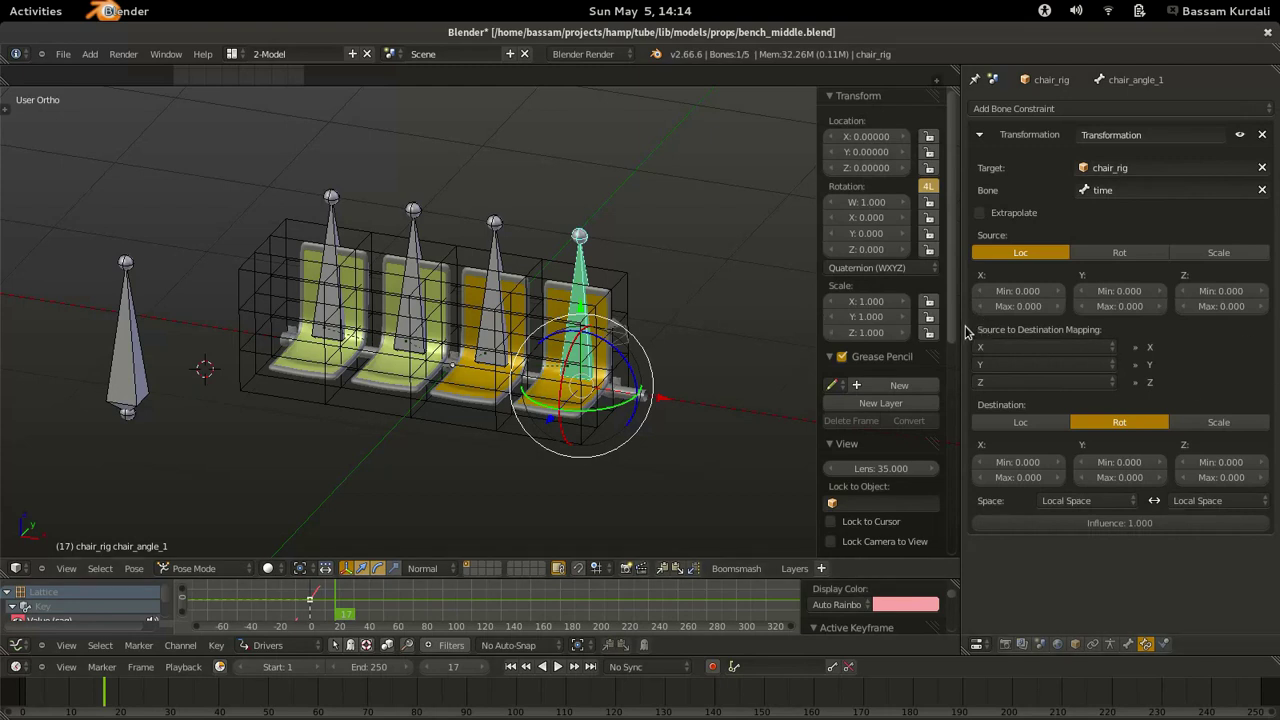
{"action": "left_click", "coordinate": [1020, 304]}
{"action": "type", "text": "0.0"}
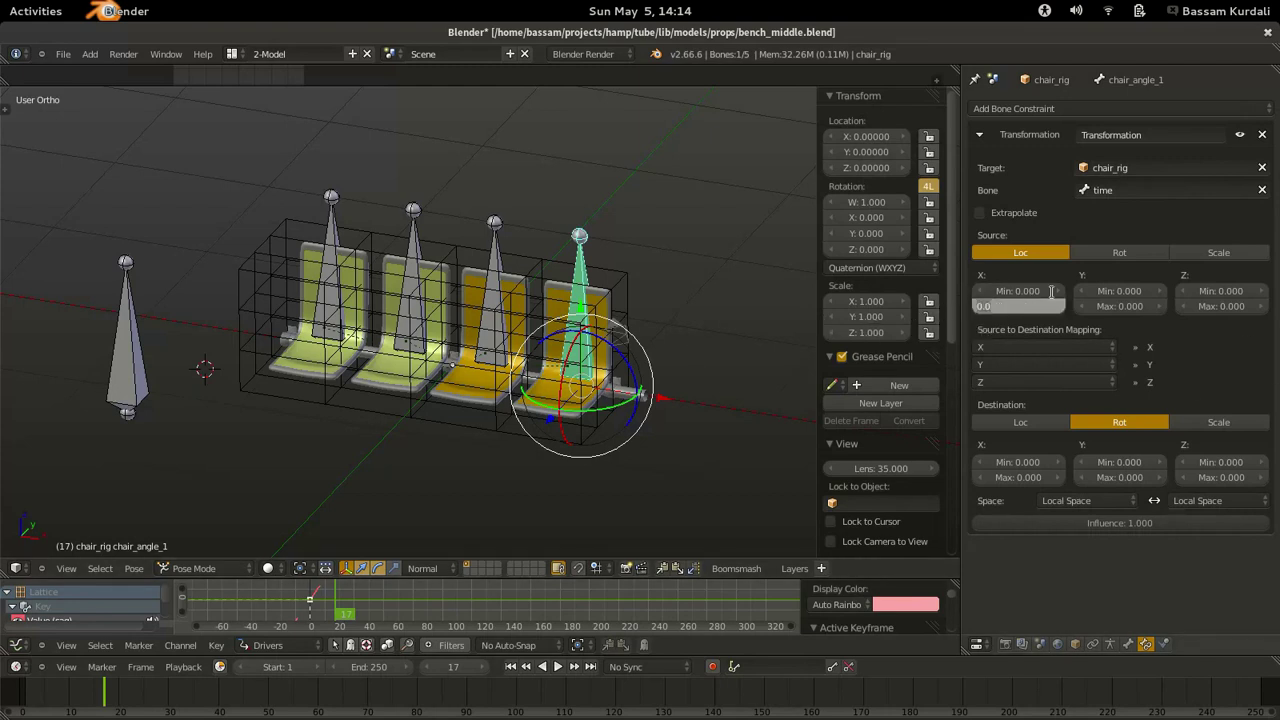
{"action": "key", "text": "Return"}
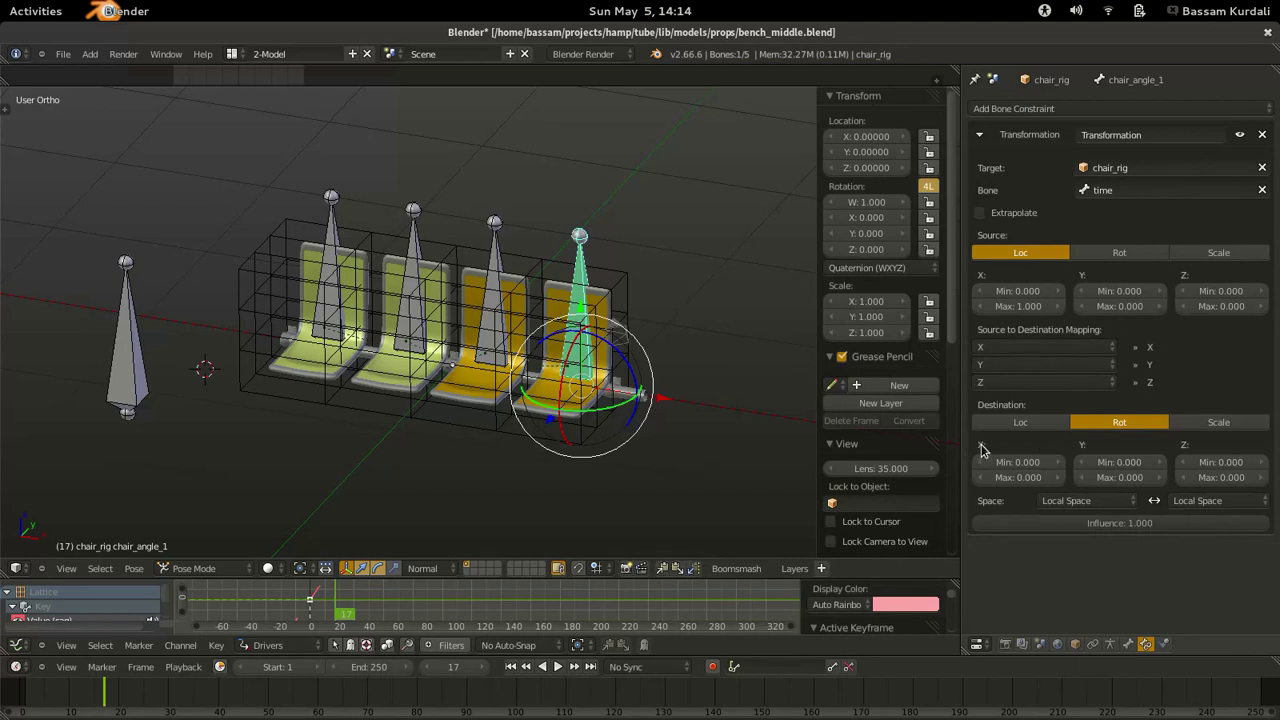
Switch the chair_angle_1 bone's rotation mode to XYZ Euler and set its constraint's destination X rotation maximum to 15.
{"action": "left_click", "coordinate": [1020, 477]}
{"action": "key", "text": "Return"}
{"action": "left_click", "coordinate": [866, 268]}
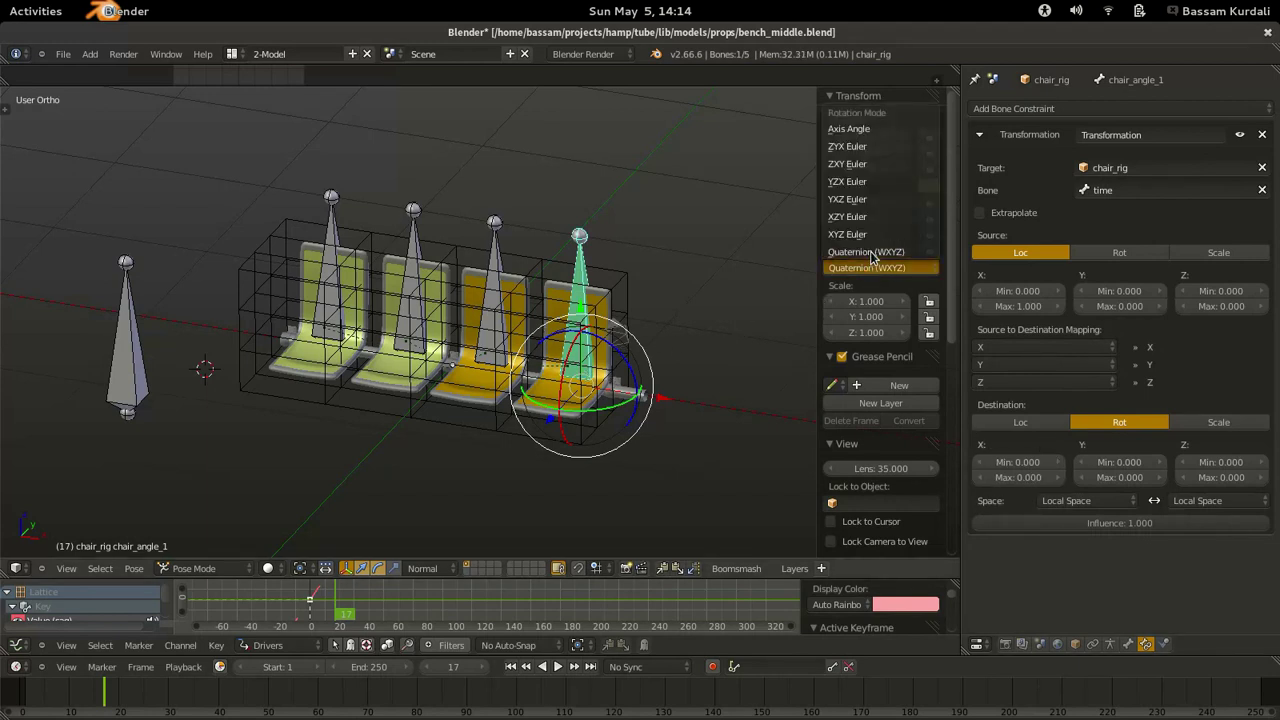
{"action": "left_click", "coordinate": [850, 234]}
{"action": "left_click_drag", "start_coordinate": [568, 360], "coordinate": [577, 308]}
{"action": "right_click", "coordinate": [577, 308]}
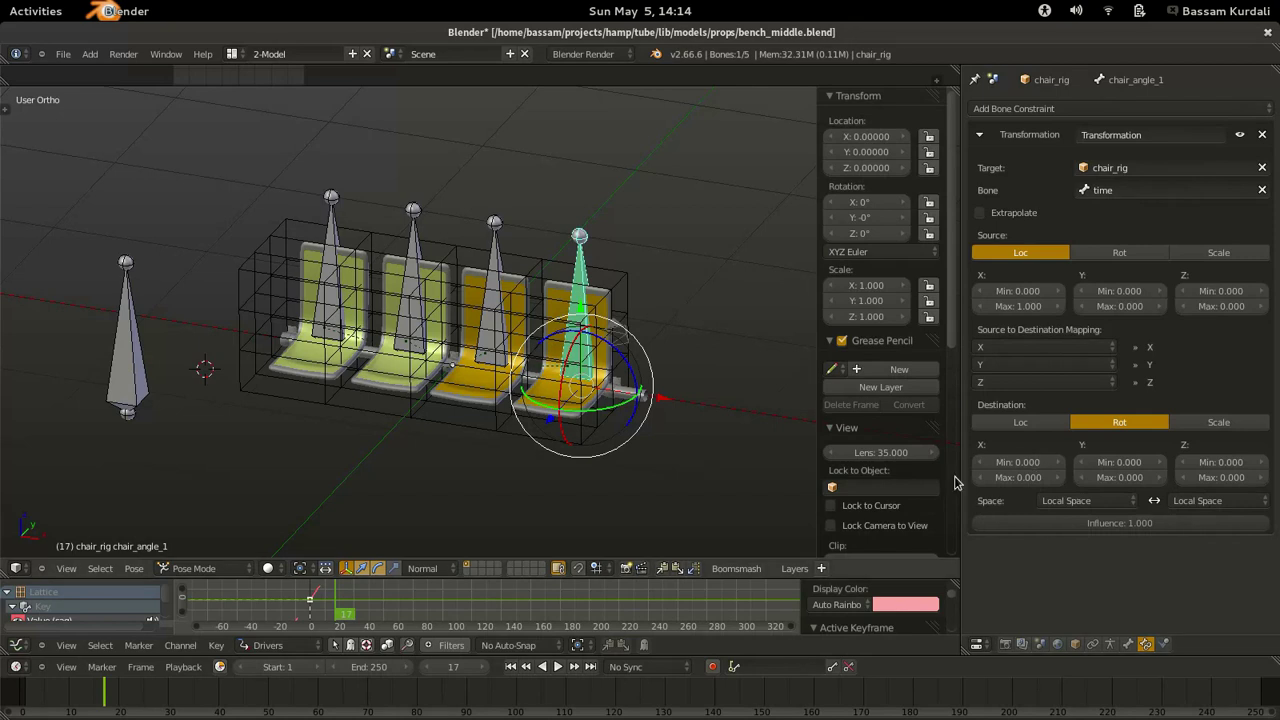
{"action": "left_click", "coordinate": [1022, 478]}
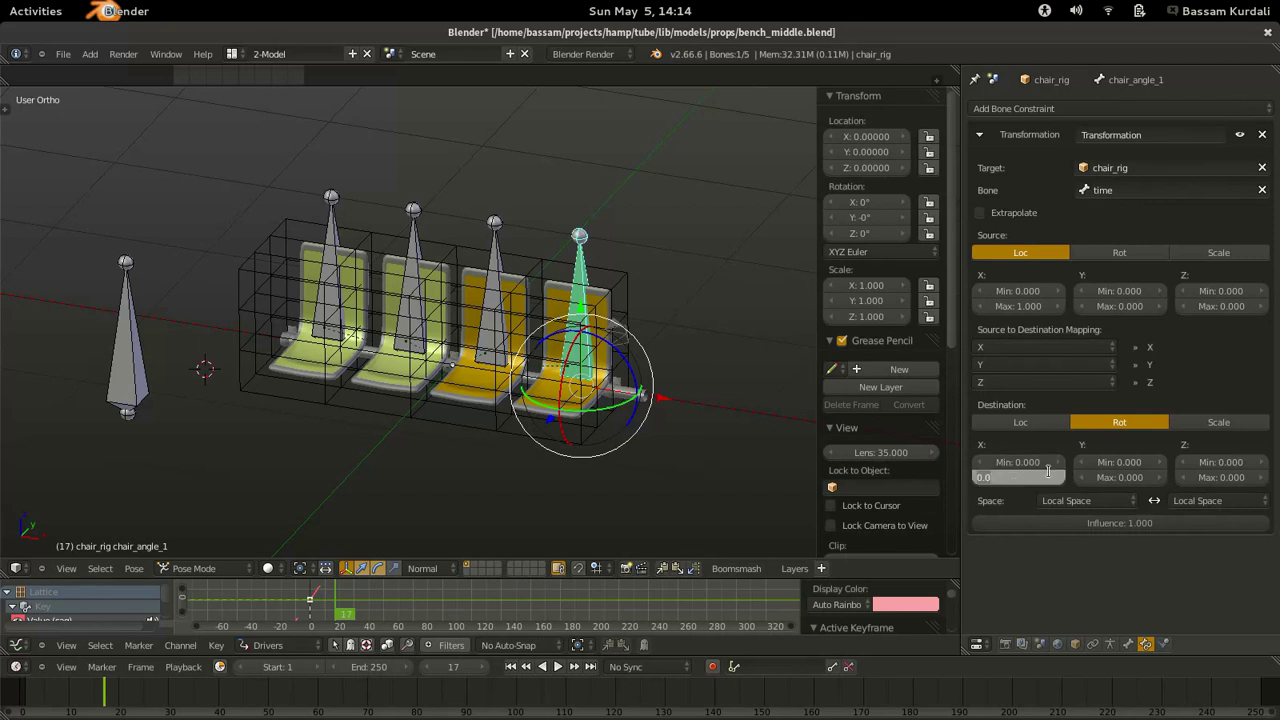
{"action": "key", "text": "Return"}
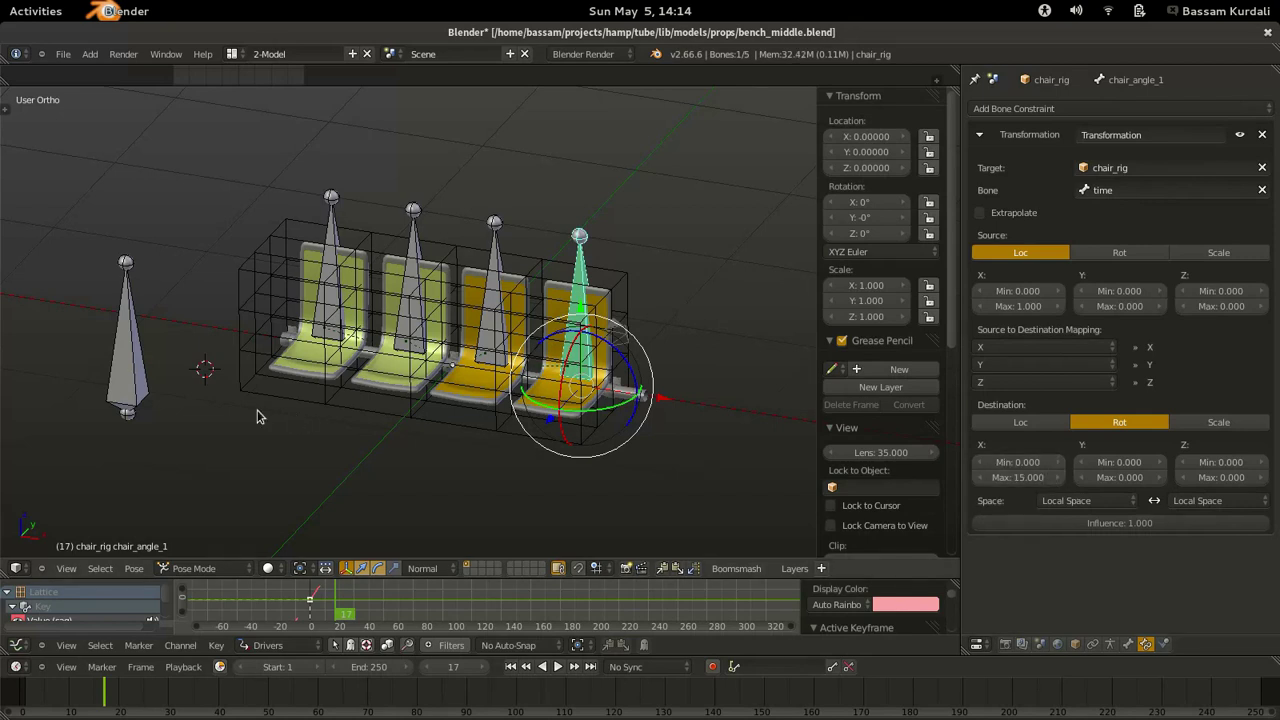
Test the chair_angle_1 constraint by moving the time bone along its X axis, then cancel the move.
{"action": "right_click", "coordinate": [144, 401]}
{"action": "left_click_drag", "start_coordinate": [206, 425], "coordinate": [230, 430]}
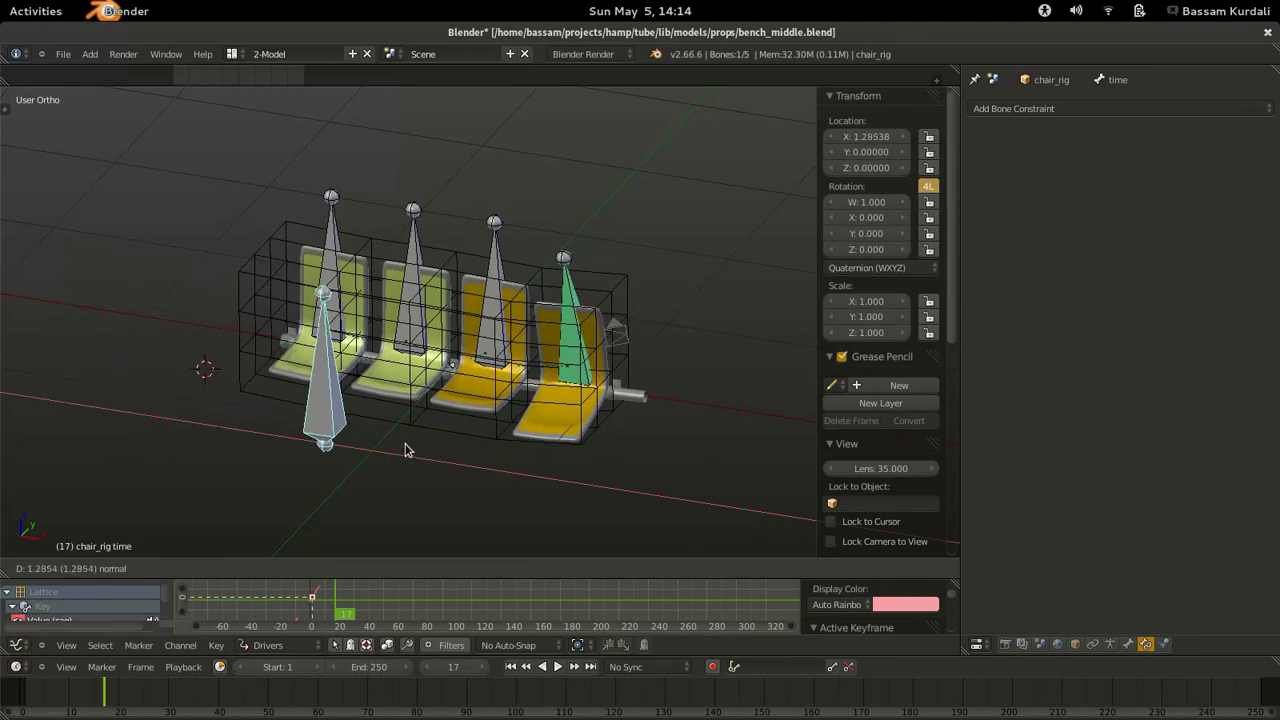
{"action": "key", "text": "Escape"}
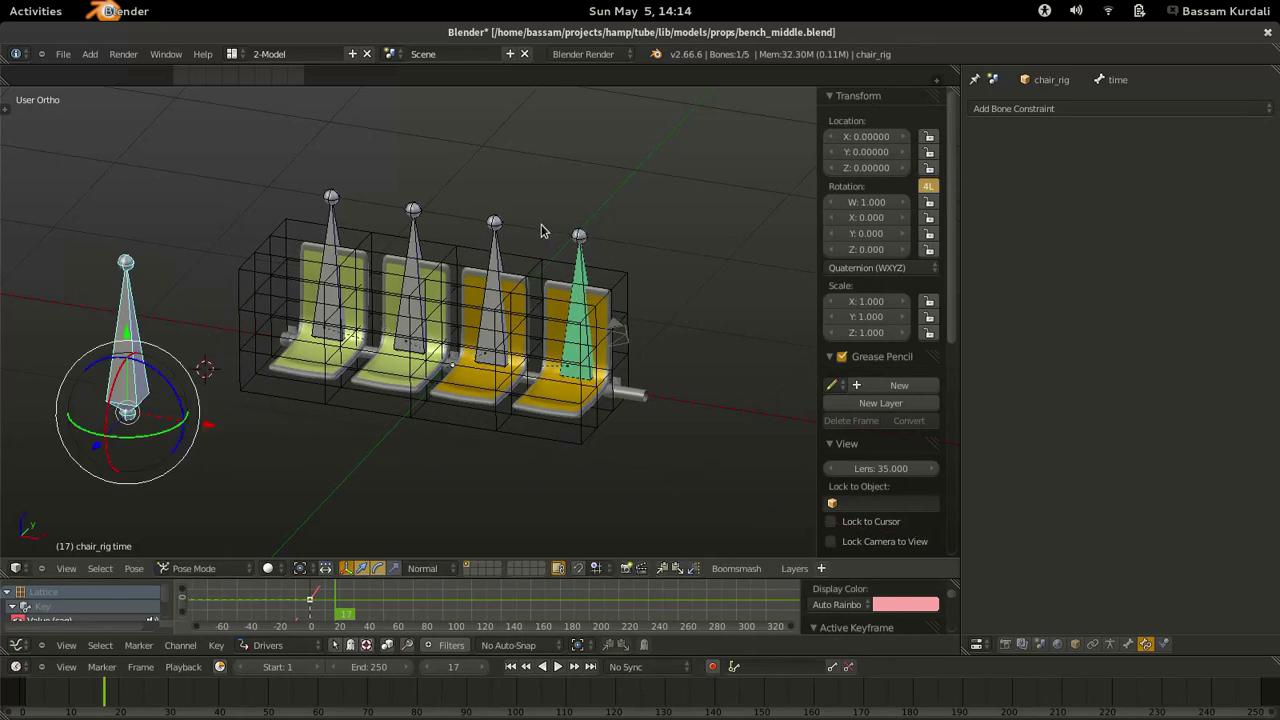
Select all four chair_angle bones with chair_angle_1 active and copy its Transformation constraint to the others.
{"action": "right_click", "coordinate": [328, 192]}
{"action": "right_click", "coordinate": [418, 212], "text": "shift"}
{"action": "right_click", "coordinate": [509, 226], "text": "shift"}
{"action": "right_click", "coordinate": [588, 240], "text": "shift"}
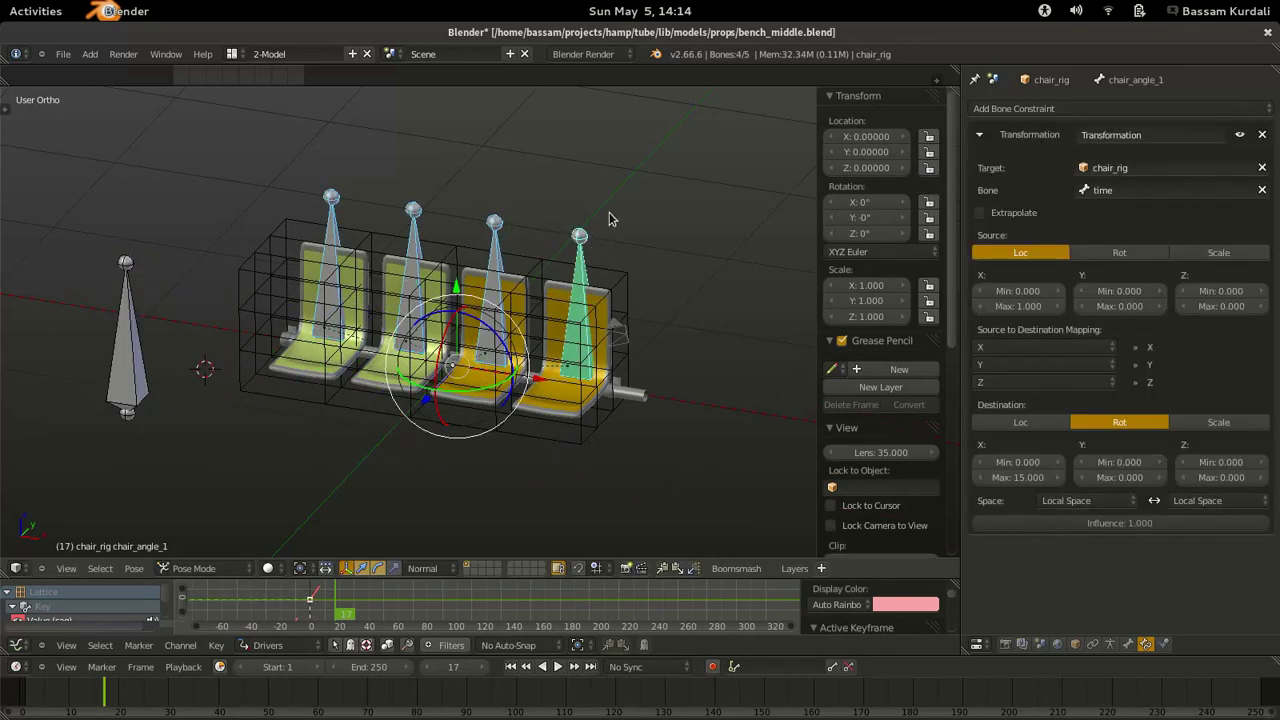
{"action": "key", "text": "ctrl+c"}
{"action": "left_click", "coordinate": [612, 376]}
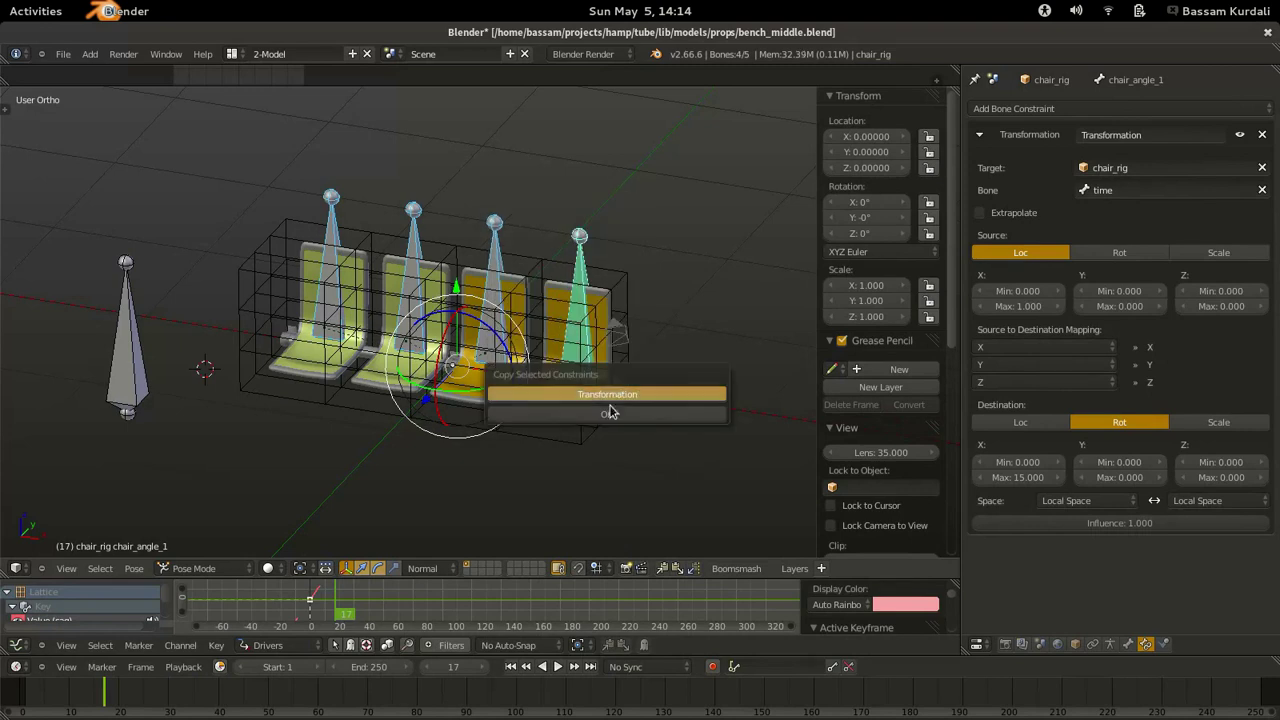
{"action": "left_click", "coordinate": [610, 412]}
Set the chair_angle_2 constraint's destination X rotation maximum to 10 and adjust its source X minimum.
{"action": "right_click", "coordinate": [494, 222]}
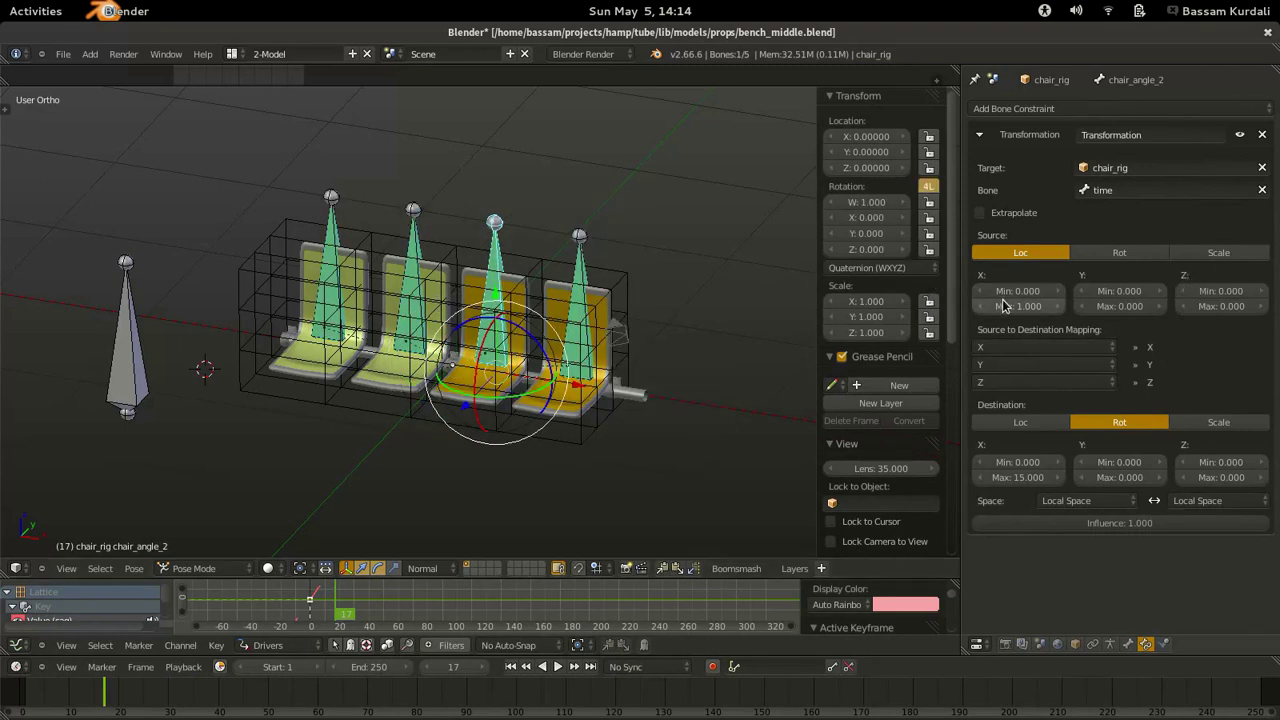
{"action": "left_click", "coordinate": [1018, 477]}
{"action": "type", "text": "10"}
{"action": "key", "text": "Return"}
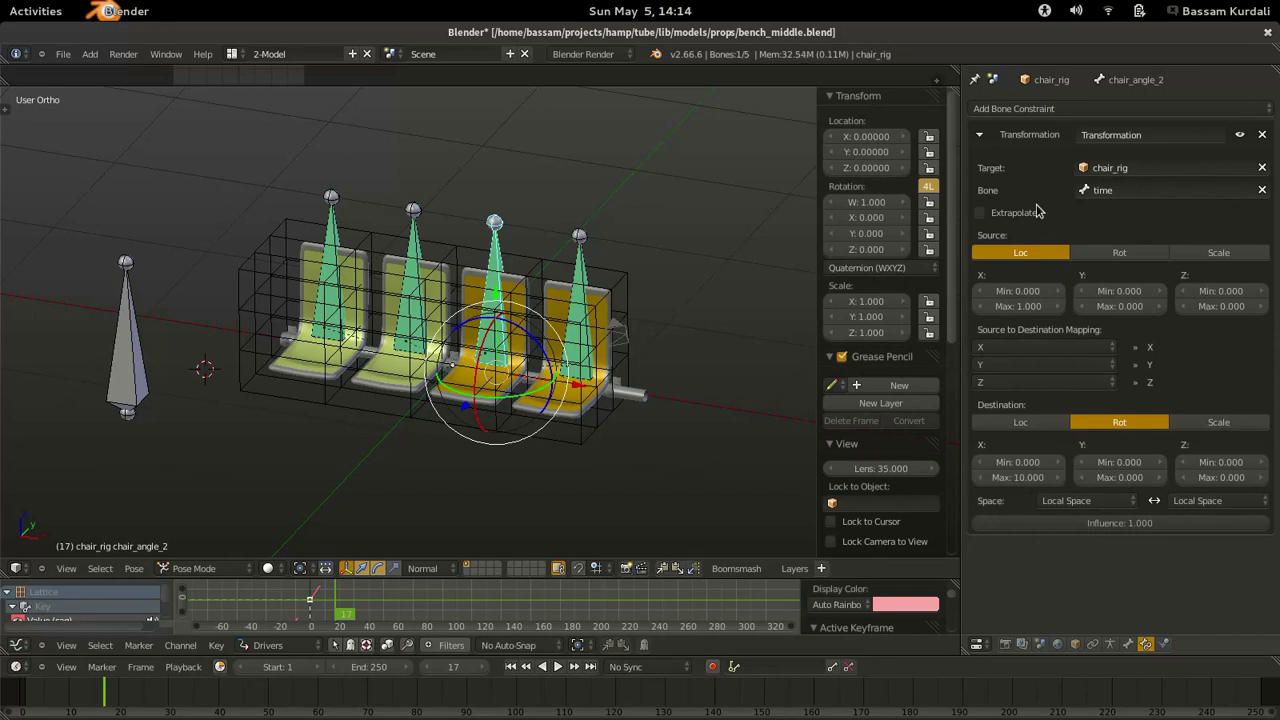
{"action": "left_click", "coordinate": [1066, 290]}
{"action": "type", "text": "-3"}
{"action": "key", "text": "Return"}
Select the time bone and try moving it to compare the first two chairs' tilt.
{"action": "right_click", "coordinate": [165, 390]}
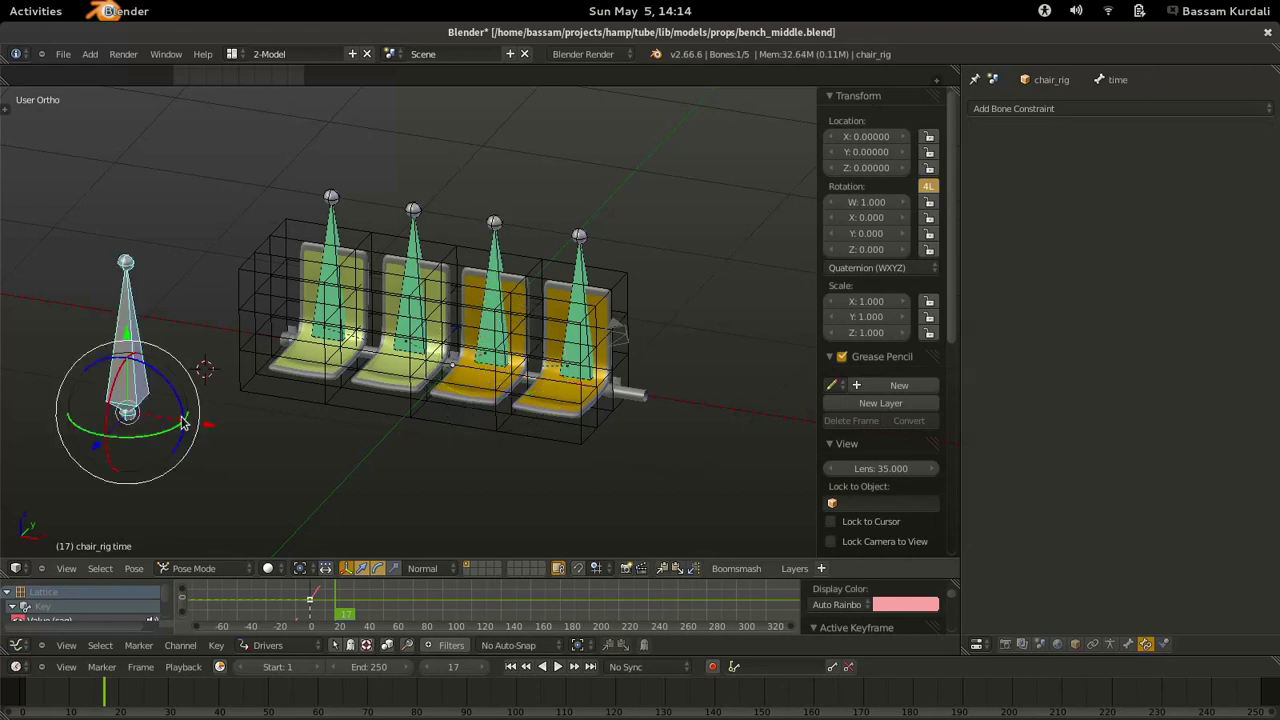
{"action": "key", "text": "g"}
{"action": "key", "text": "Escape"}
Set the chair_angle_3 constraint's destination X rotation maximum to 20 and source X minimum to 0.2, and adjust its source X maximum.
{"action": "right_click", "coordinate": [415, 228]}
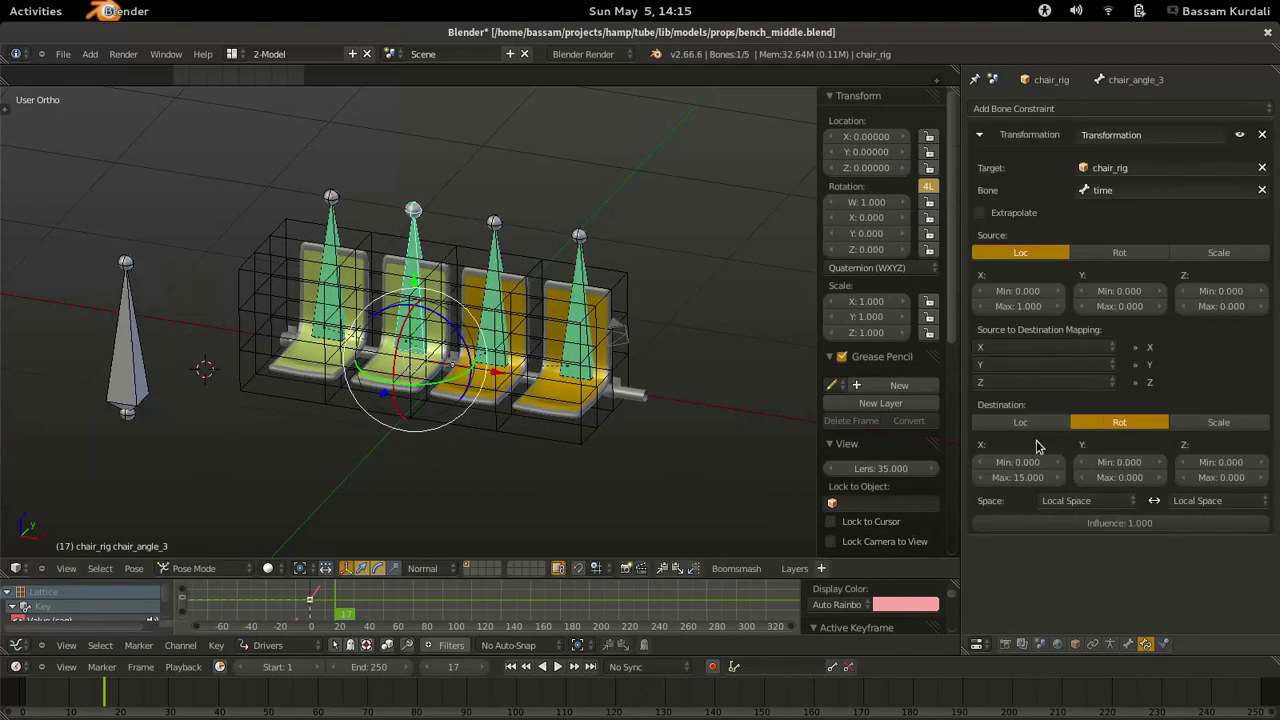
{"action": "left_click", "coordinate": [1035, 484]}
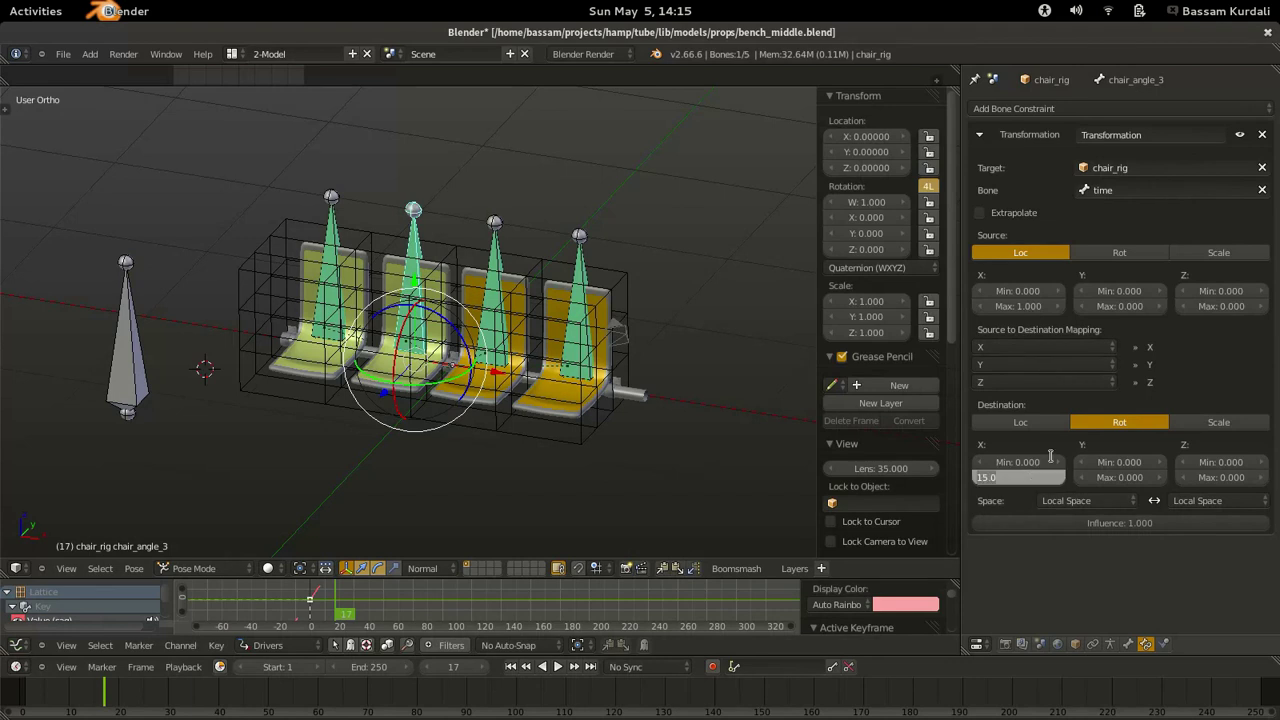
{"action": "type", "text": "20"}
{"action": "key", "text": "Return"}
{"action": "left_click", "coordinate": [1022, 292]}
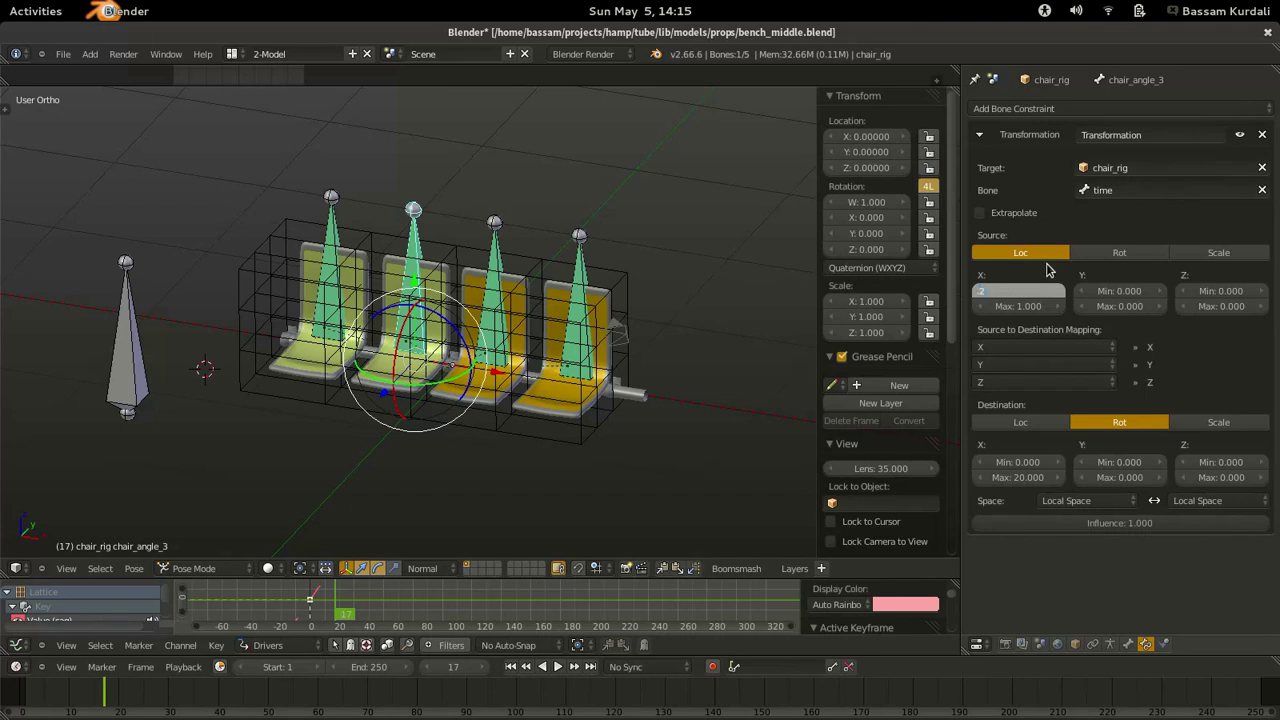
{"action": "key", "text": "Return"}
{"action": "left_click", "coordinate": [1020, 306]}
{"action": "type", "text": "1.2"}
{"action": "key", "text": "Return"}
Set the chair_angle_4 constraint's destination X rotation maximum to 2.
{"action": "right_click", "coordinate": [335, 212]}
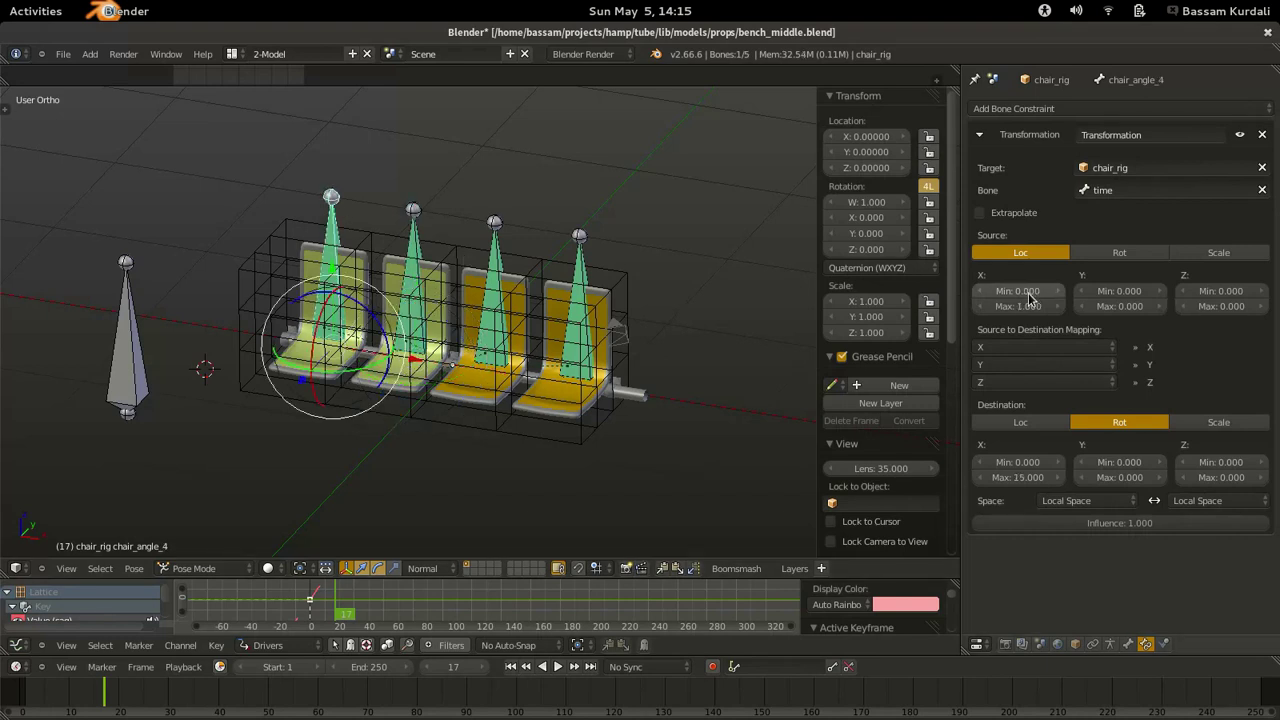
{"action": "left_click", "coordinate": [1040, 478]}
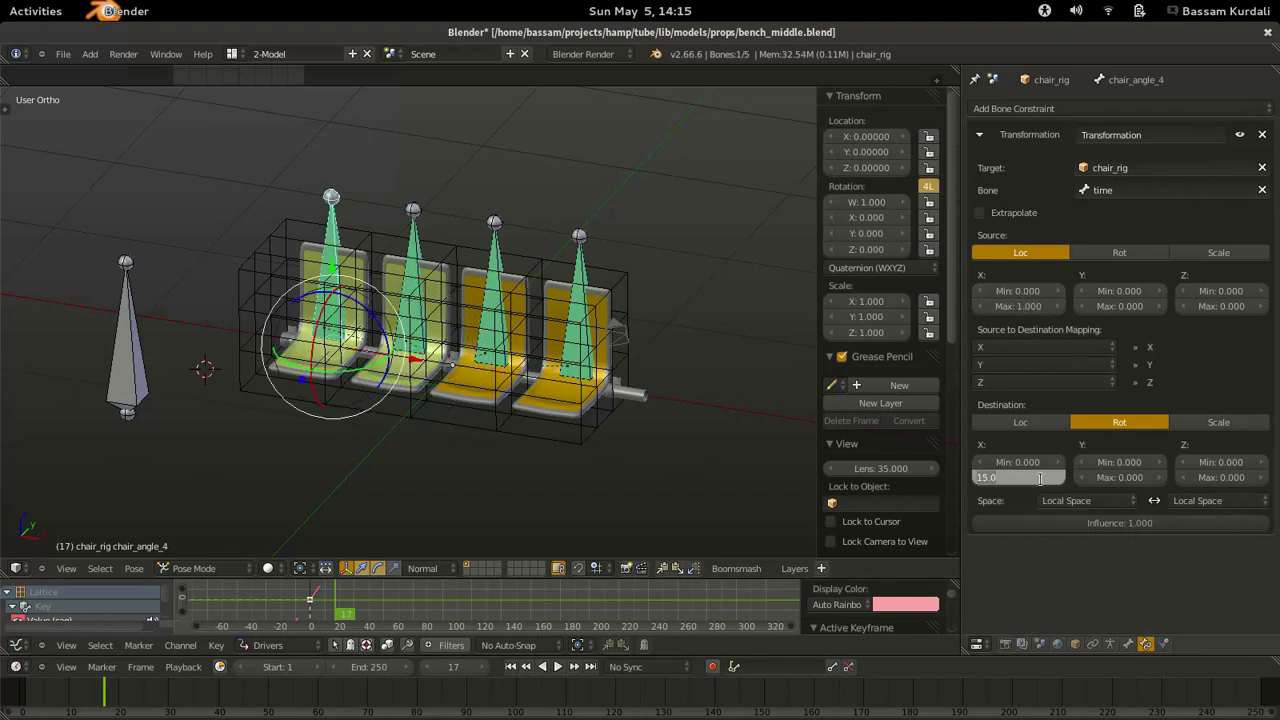
{"action": "type", "text": "5"}
{"action": "key", "text": "Return"}
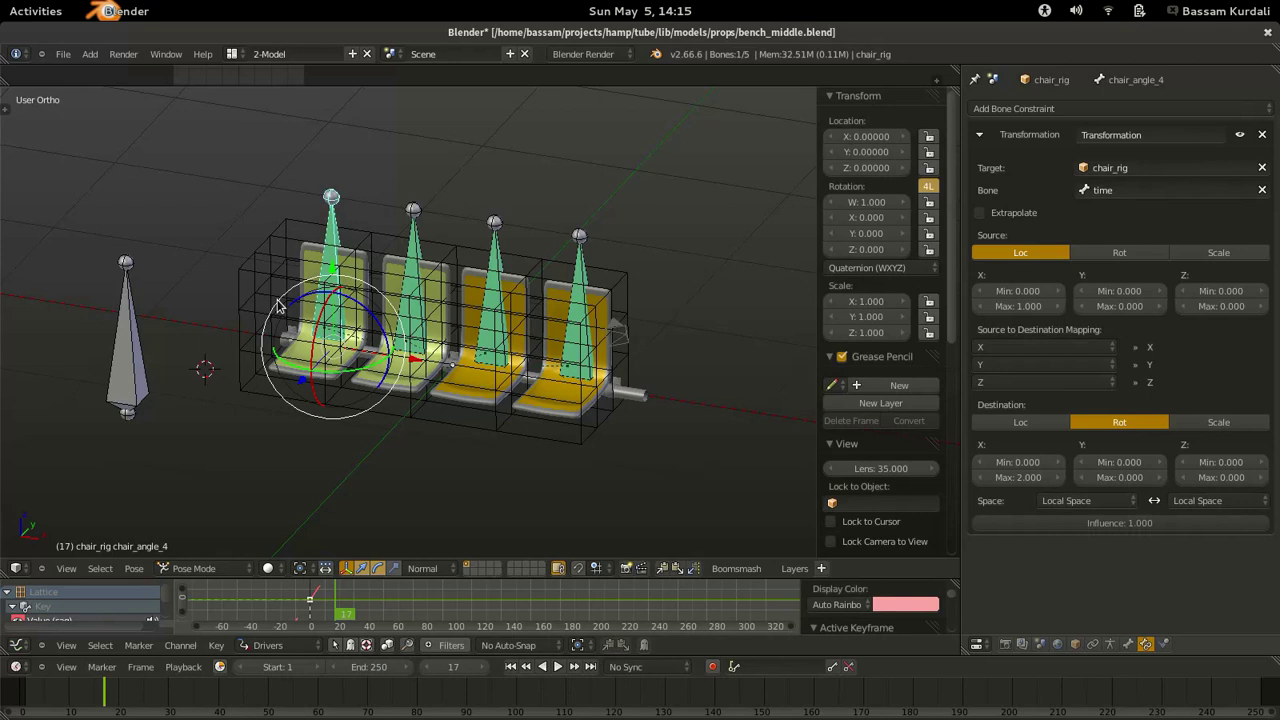
Test all four chair constraints by moving the time bone along its local X axis, cancelling each move.
{"action": "right_click", "coordinate": [122, 354]}
{"action": "key", "text": "g"}
{"action": "key", "text": "x"}
{"action": "key", "text": "x"}
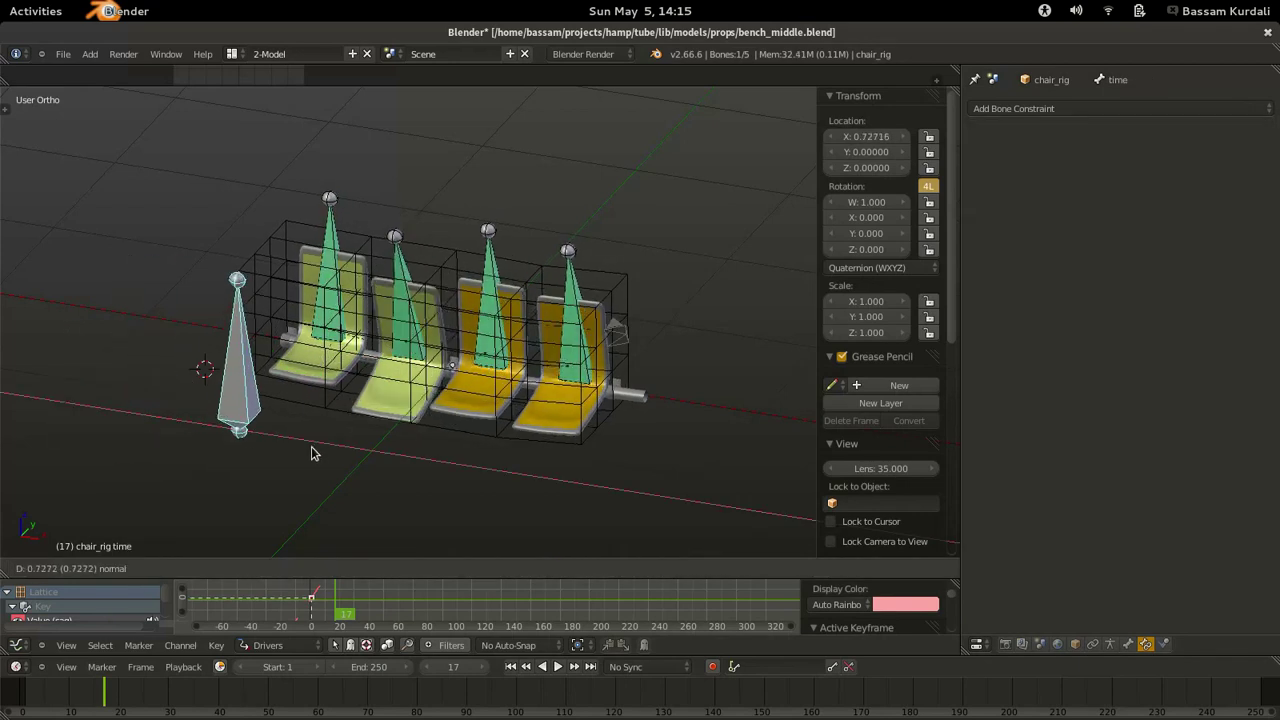
{"action": "key", "text": "Escape"}
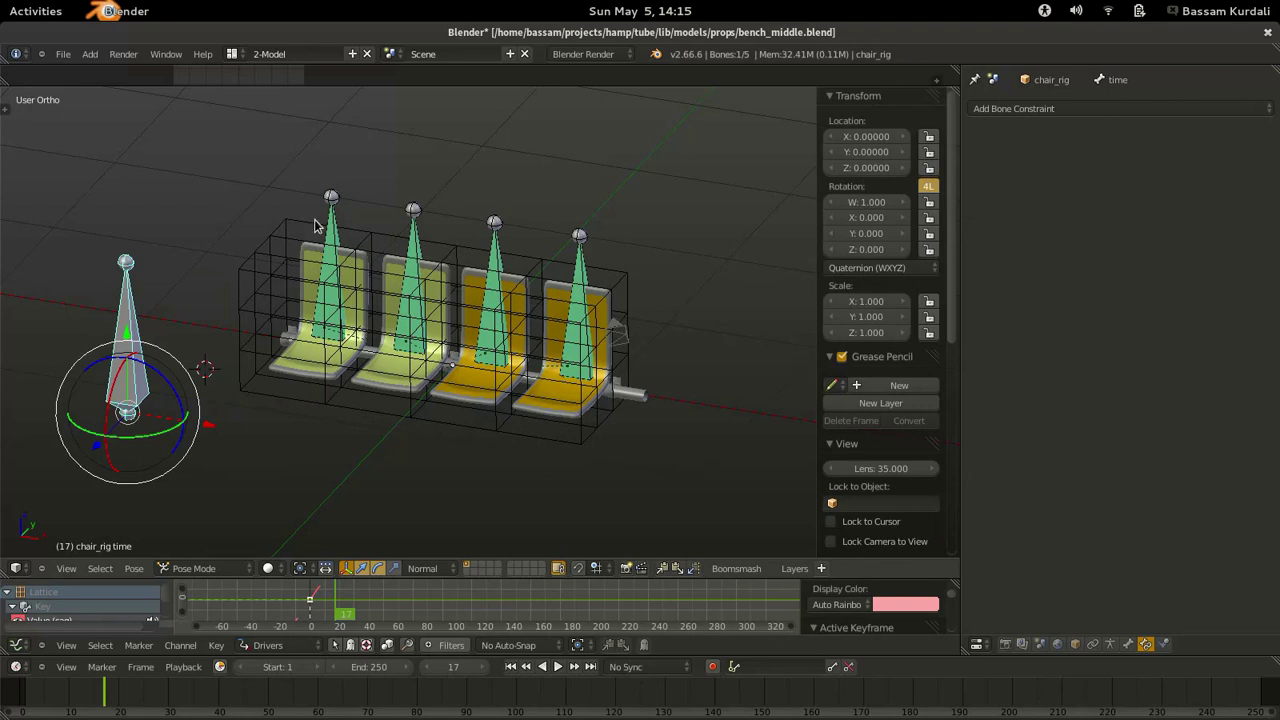
{"action": "left_click_drag", "start_coordinate": [213, 430], "coordinate": [230, 384]}
{"action": "right_click", "coordinate": [240, 392]}
Select the chair.002 mesh in Object Mode, check it briefly in Edit Mode, and return to chair_angle_1 in Pose Mode.
{"action": "mouse_move", "coordinate": [315, 320]}
{"action": "middle_mouse_down", "text": "ctrl"}
{"action": "mouse_move", "coordinate": [382, 289]}
{"action": "mouse_move", "coordinate": [318, 340]}
{"action": "middle_mouse_up", "text": "ctrl"}
{"action": "key", "text": "ctrl+Tab"}
{"action": "right_click", "coordinate": [452, 398]}
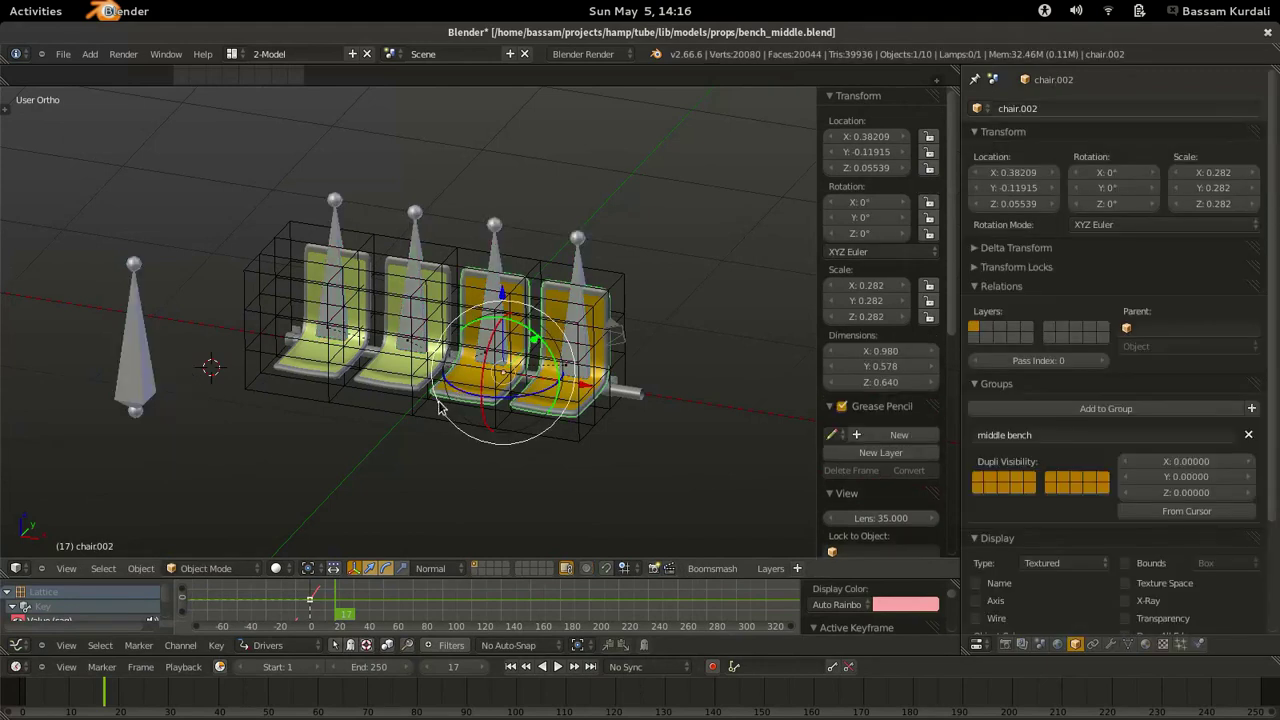
{"action": "key", "text": "Tab"}
{"action": "key", "text": "Tab"}
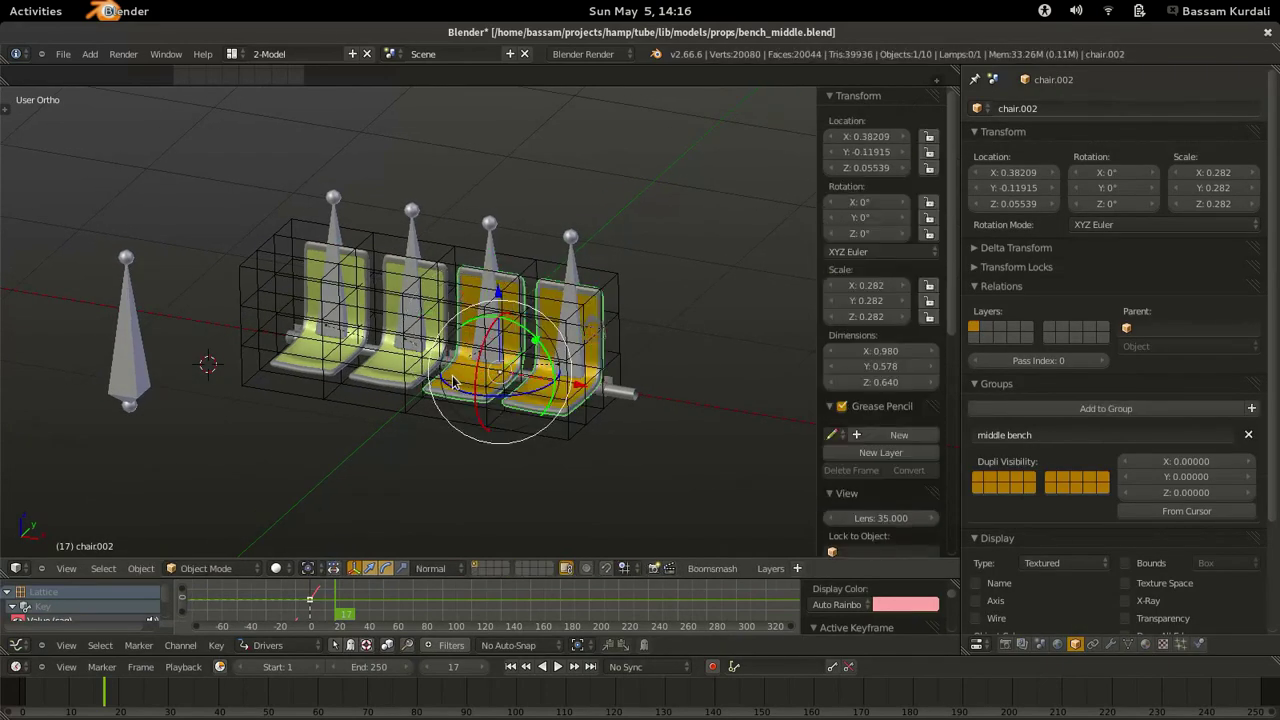
{"action": "right_click", "coordinate": [575, 243]}
{"action": "key", "text": "ctrl+Tab"}
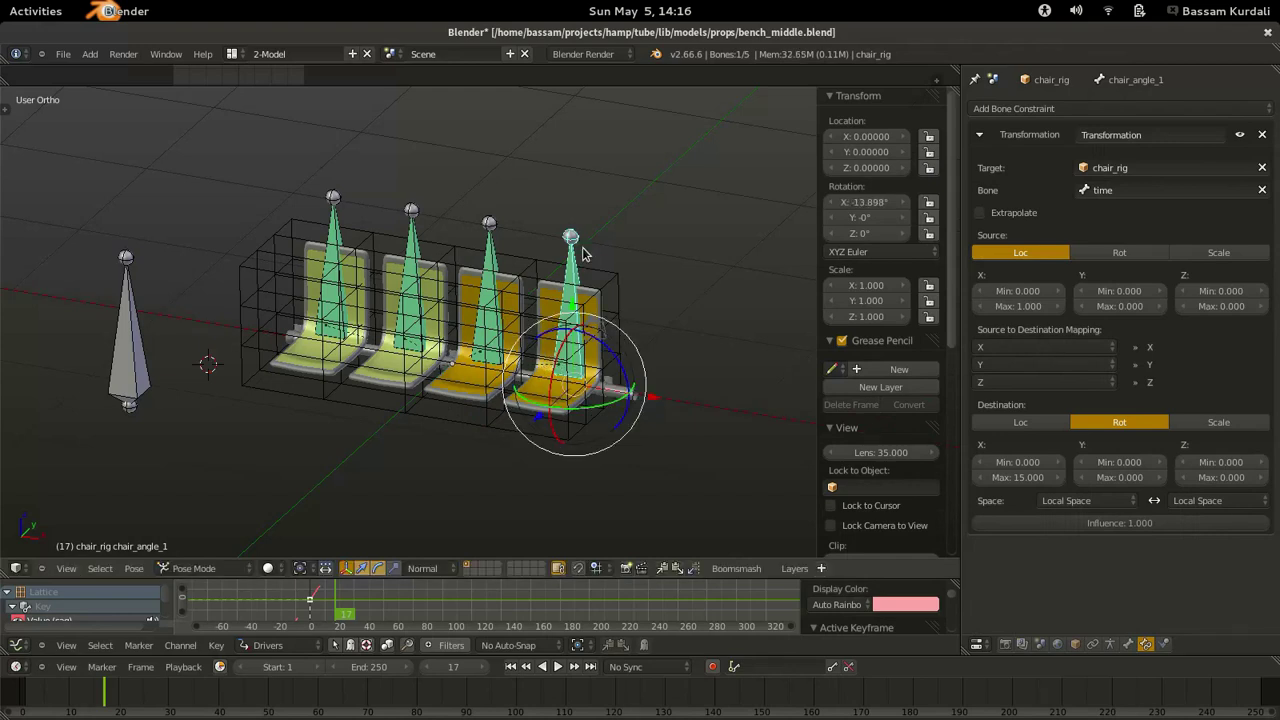
Go to frame 15 and test the chair tilts by moving the time bone along its local X axis, cancelling the move.
{"action": "key", "text": "Tab"}
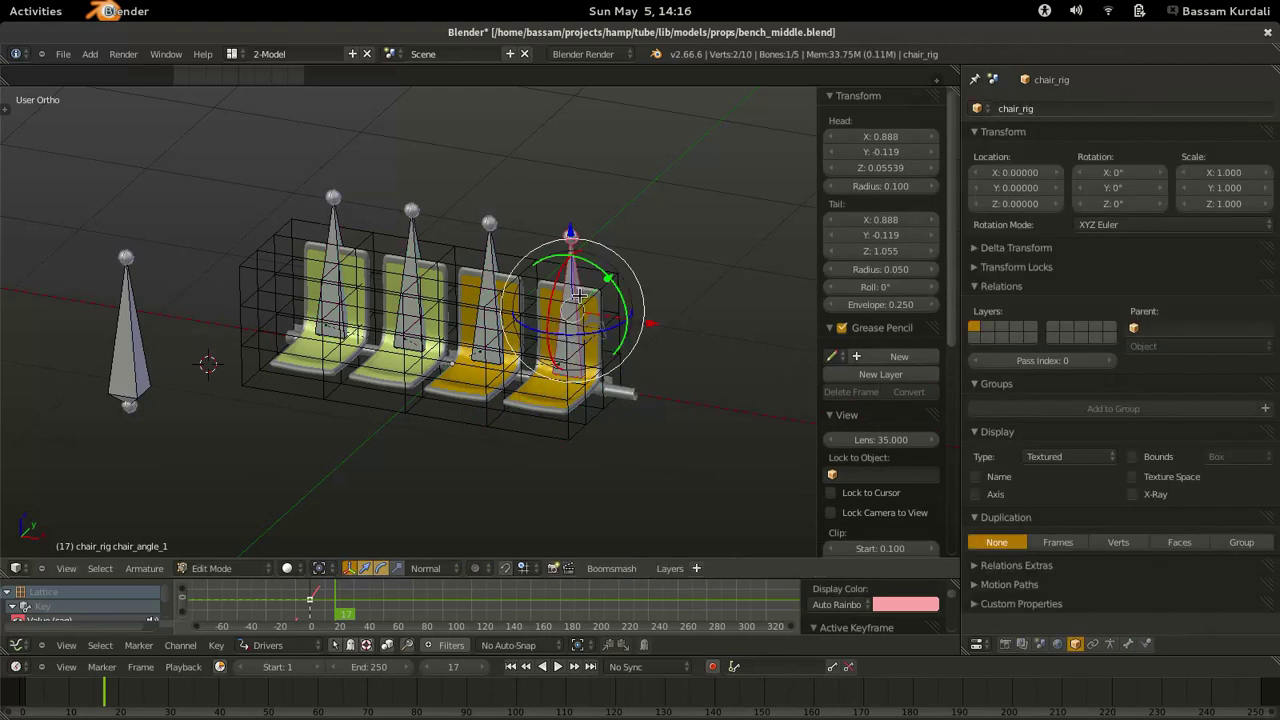
{"action": "key", "text": "Tab"}
{"action": "mouse_move", "coordinate": [190, 685]}
{"action": "left_mouse_down"}
{"action": "mouse_move", "coordinate": [430, 686]}
{"action": "mouse_move", "coordinate": [280, 683]}
{"action": "mouse_move", "coordinate": [512, 645]}
{"action": "mouse_move", "coordinate": [95, 670]}
{"action": "left_mouse_up"}
{"action": "right_click", "coordinate": [118, 404]}
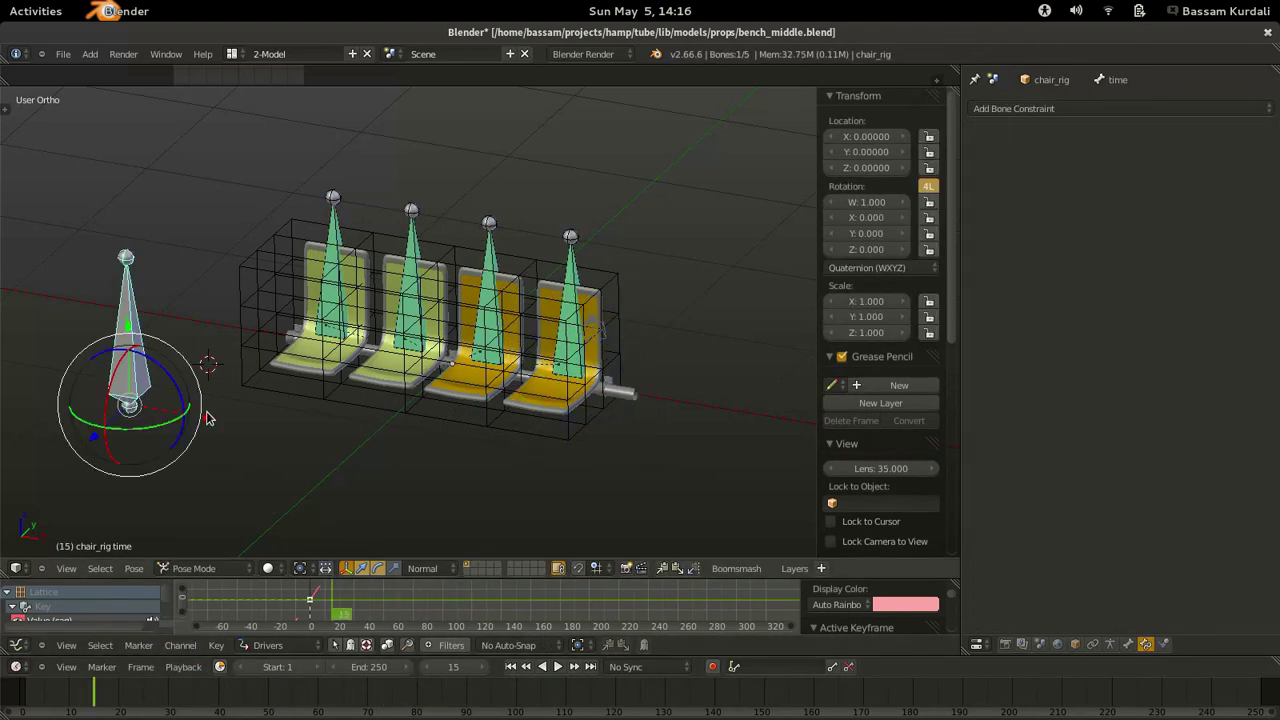
{"action": "left_click_drag", "start_coordinate": [208, 418], "coordinate": [284, 449]}
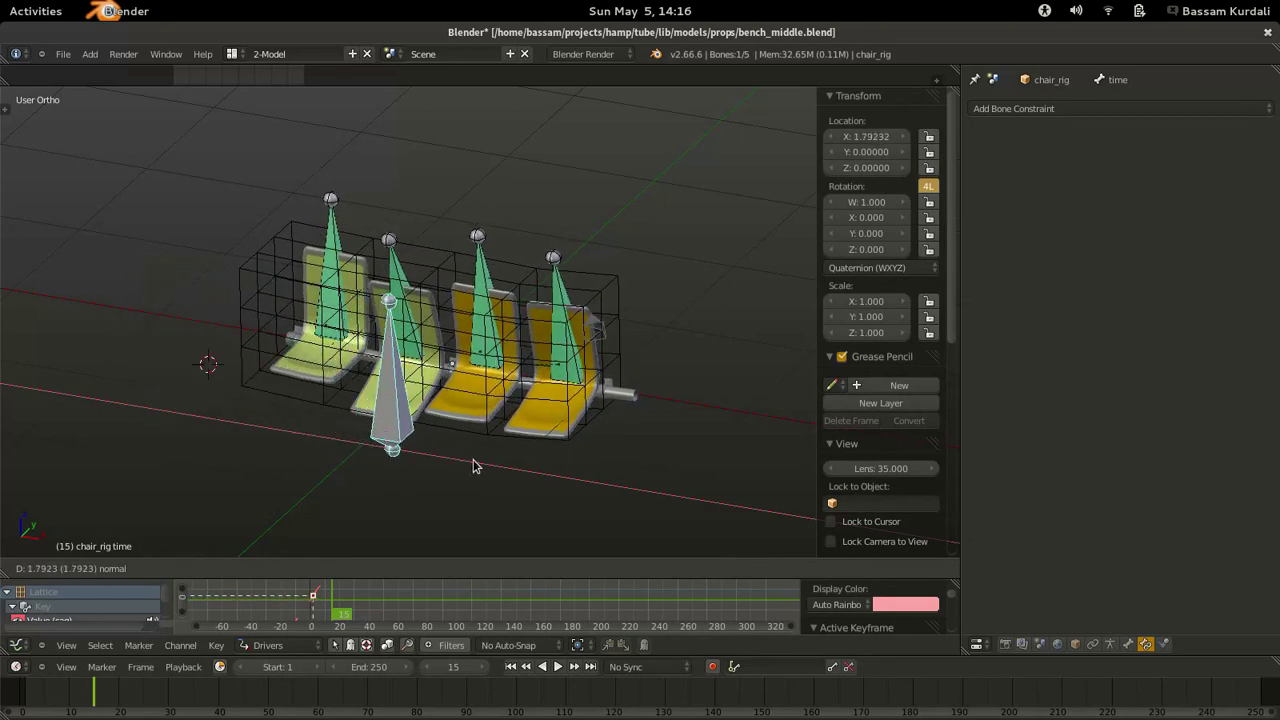
{"action": "key", "text": "Escape"}
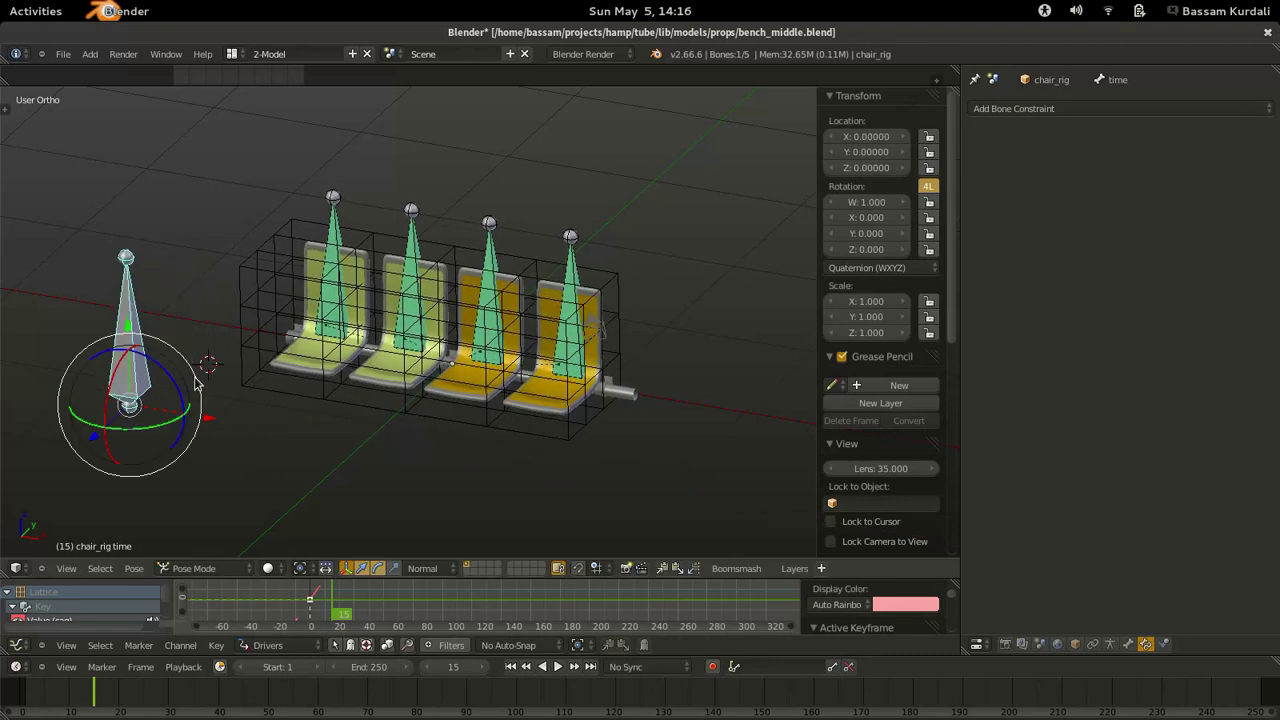
In wireframe Edit Mode, snap the 3D cursor to the head of chair_angle_4, select the whole bone and use the cursor as pivot.
{"action": "middle_click_drag", "start_coordinate": [248, 305], "coordinate": [533, 242]}
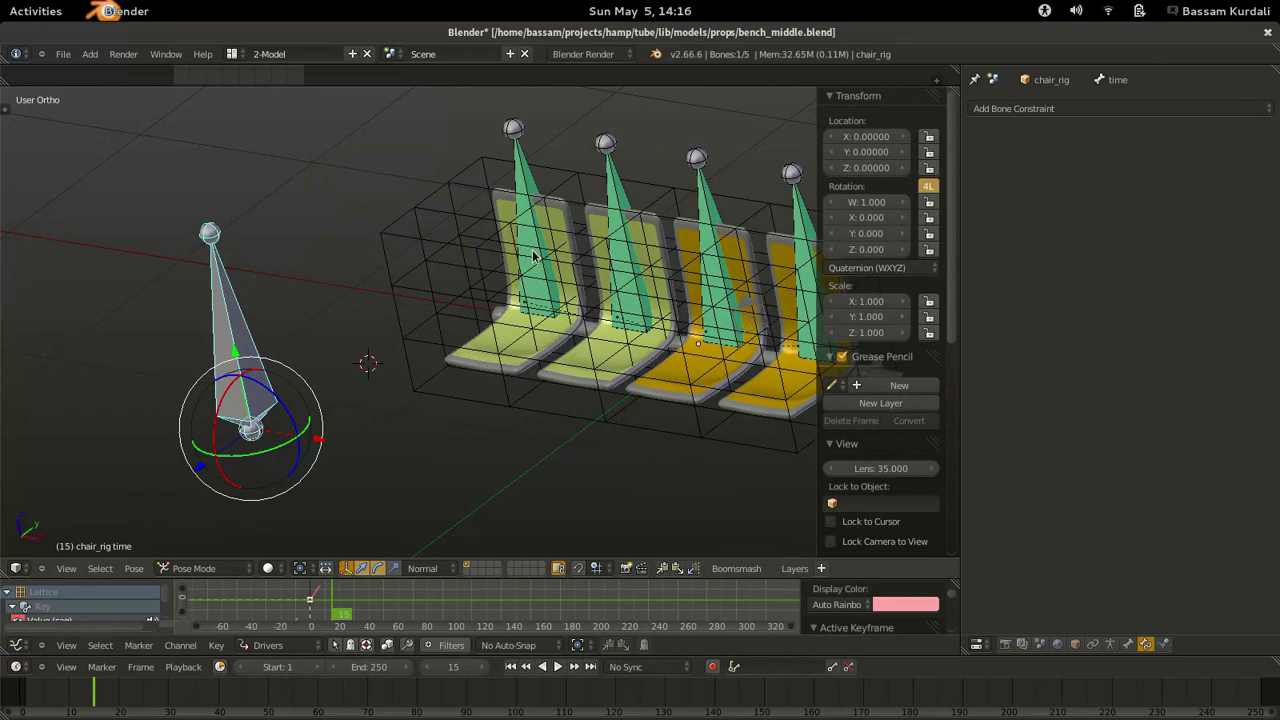
{"action": "right_click", "coordinate": [530, 215]}
{"action": "key", "text": "Tab"}
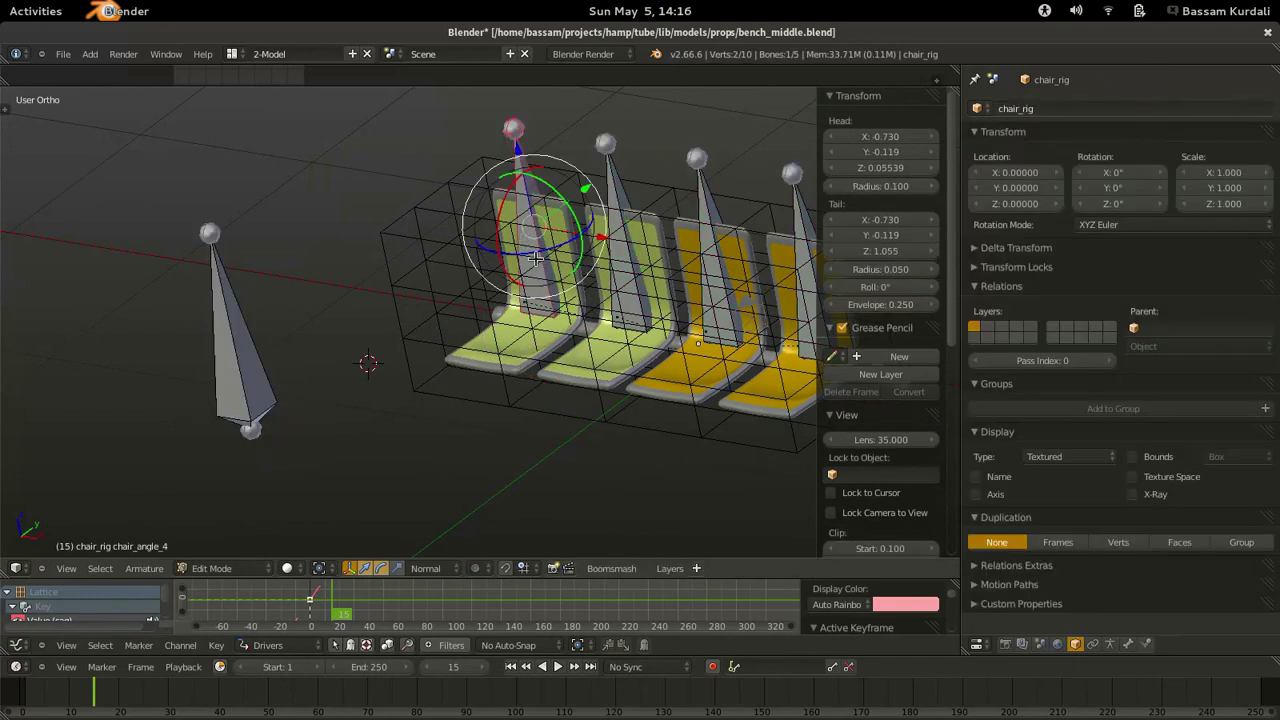
{"action": "key", "text": "z"}
{"action": "right_click", "coordinate": [550, 325]}
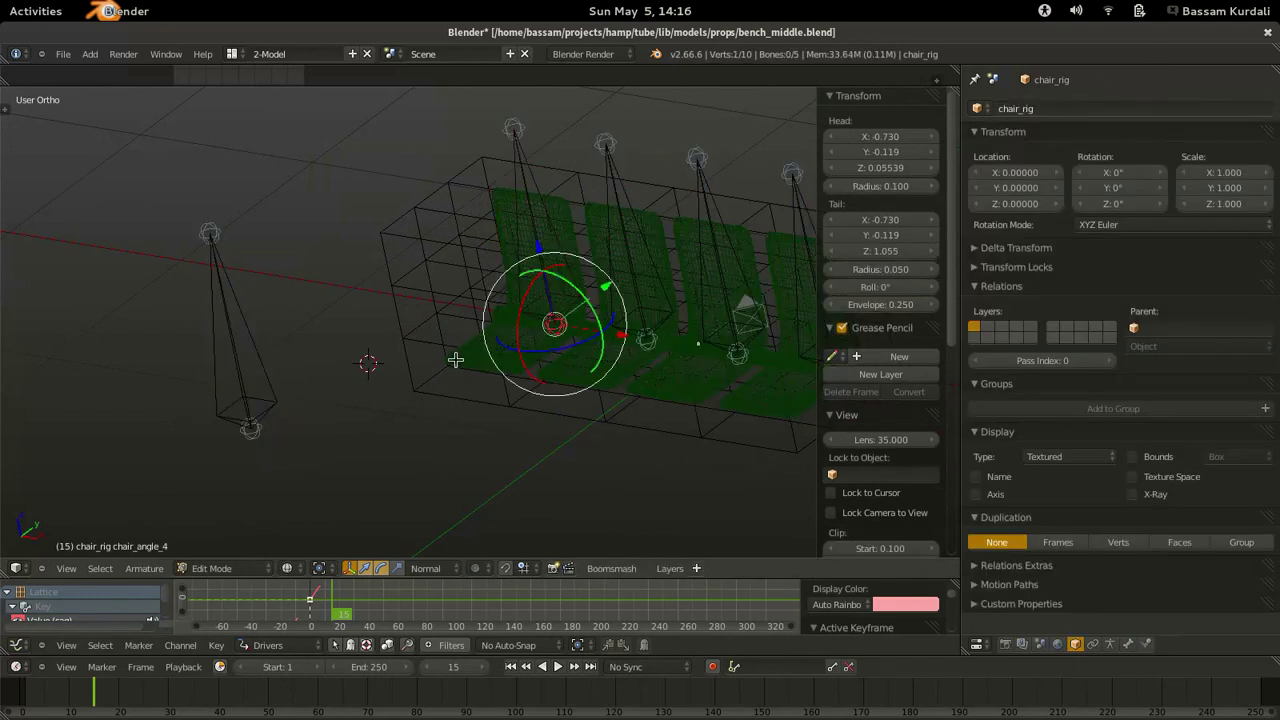
{"action": "key", "text": "shift+s"}
{"action": "left_click", "coordinate": [457, 354]}
{"action": "right_click", "coordinate": [510, 190]}
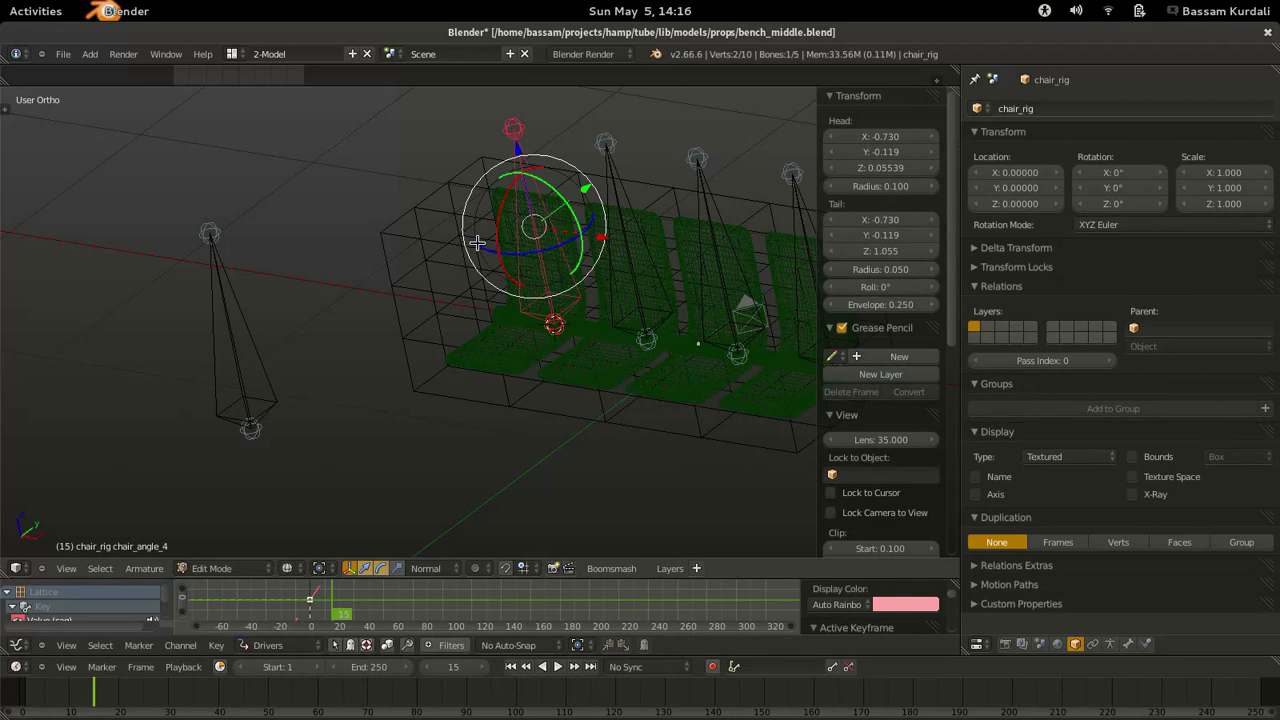
{"action": "key", "text": "period"}
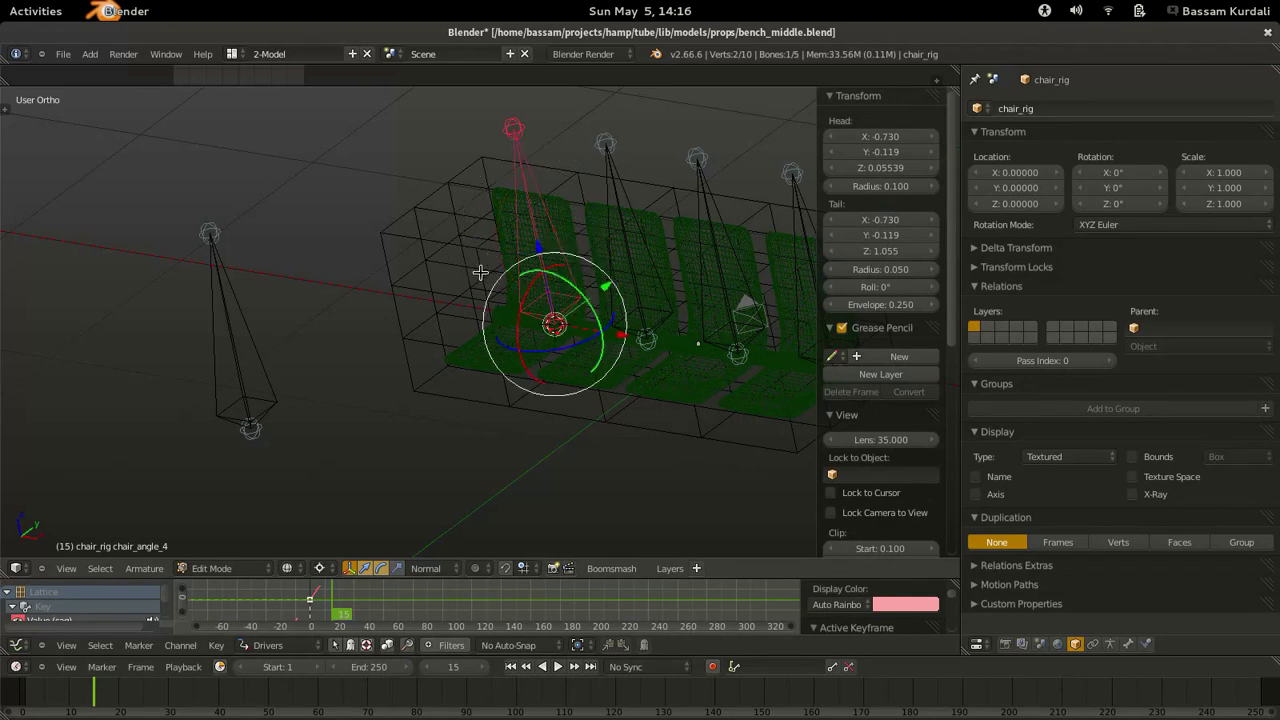
Duplicate chair_angle_4 in place and rotate the copy around X until its tail is at about Y -0.755, Z 0.828.
{"action": "key", "text": "shift+d"}
{"action": "key", "text": "Escape"}
{"action": "key", "text": "r"}
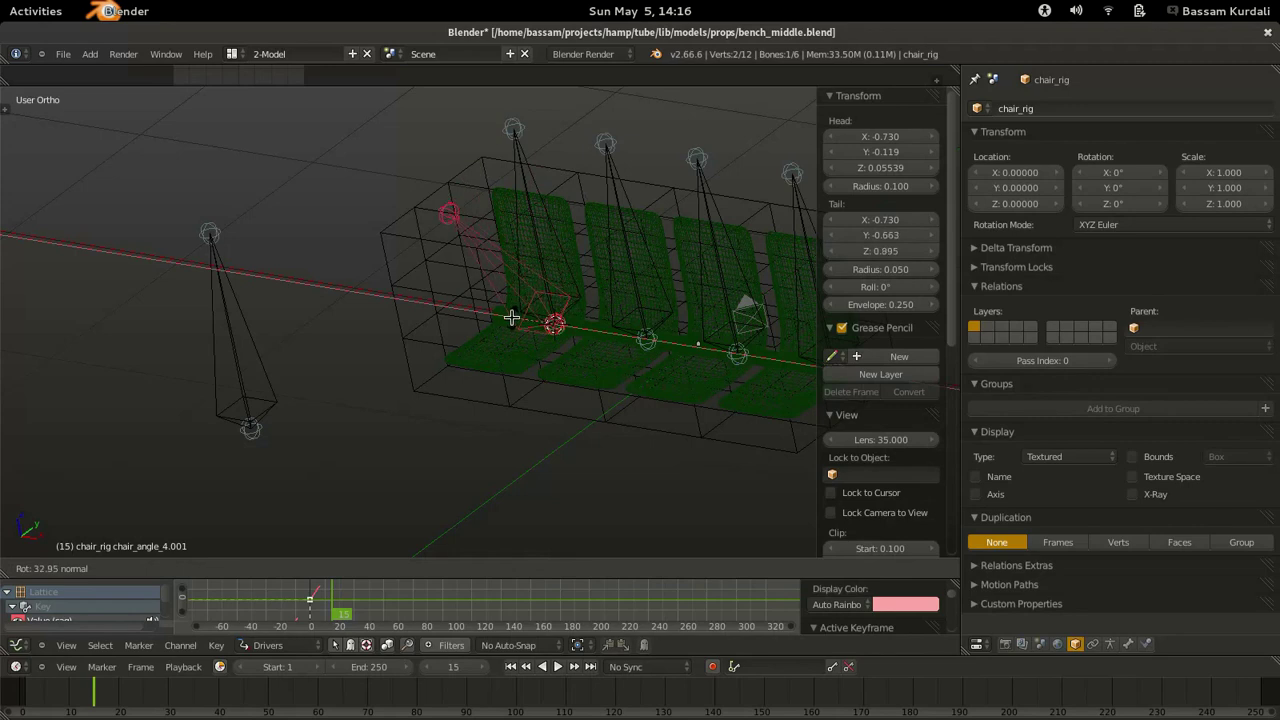
{"action": "left_click", "coordinate": [510, 321]}
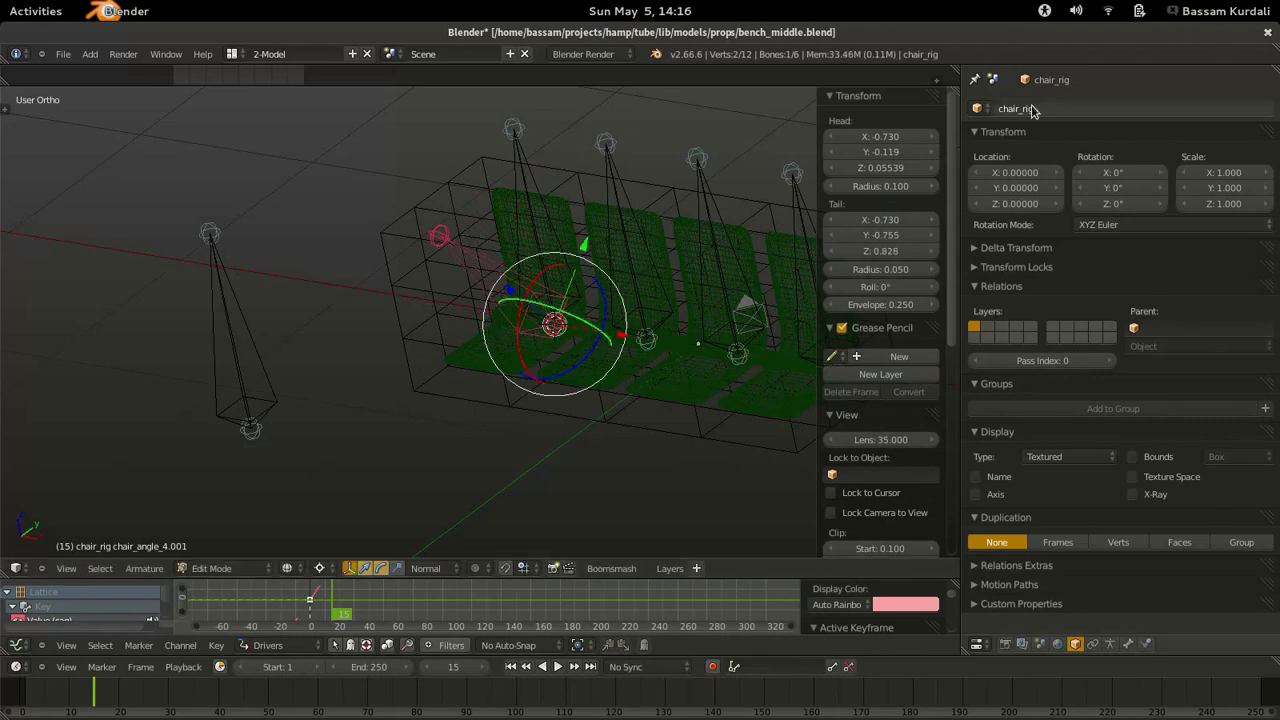
Rename the duplicated bone as chair_angle_bent_4.
{"action": "left_click", "coordinate": [1128, 643]}
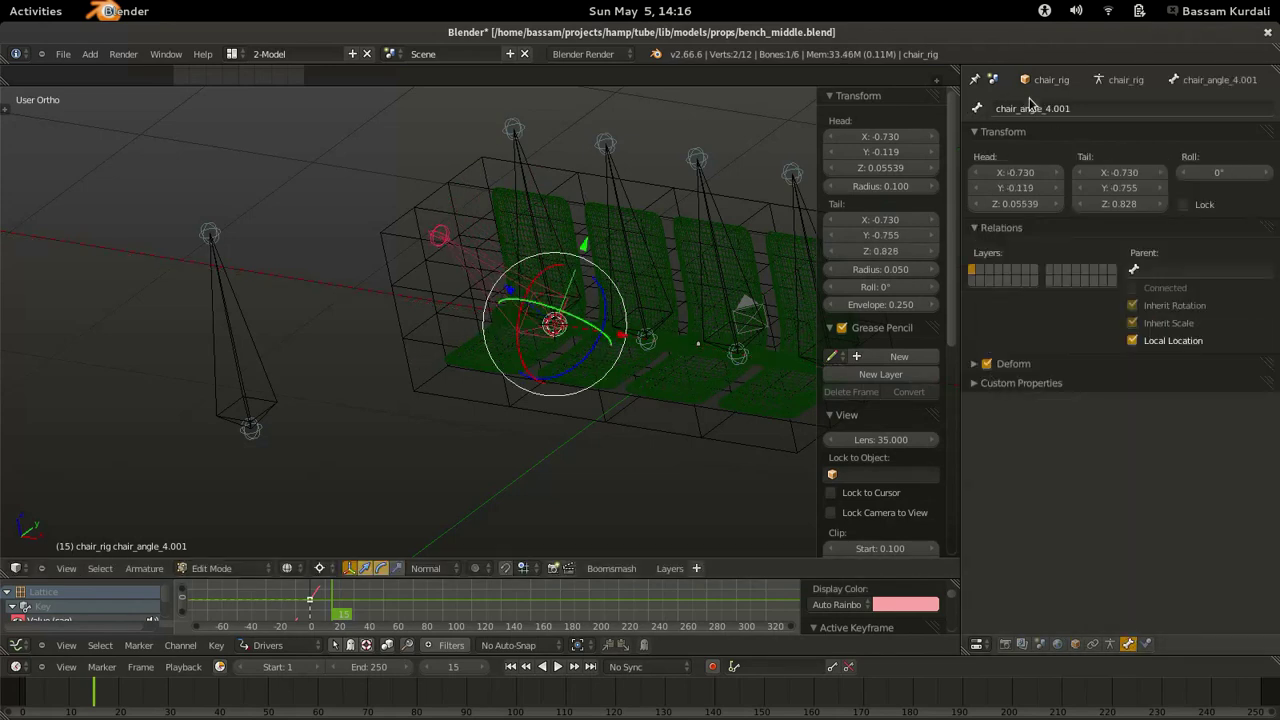
{"action": "left_click", "coordinate": [1101, 111]}
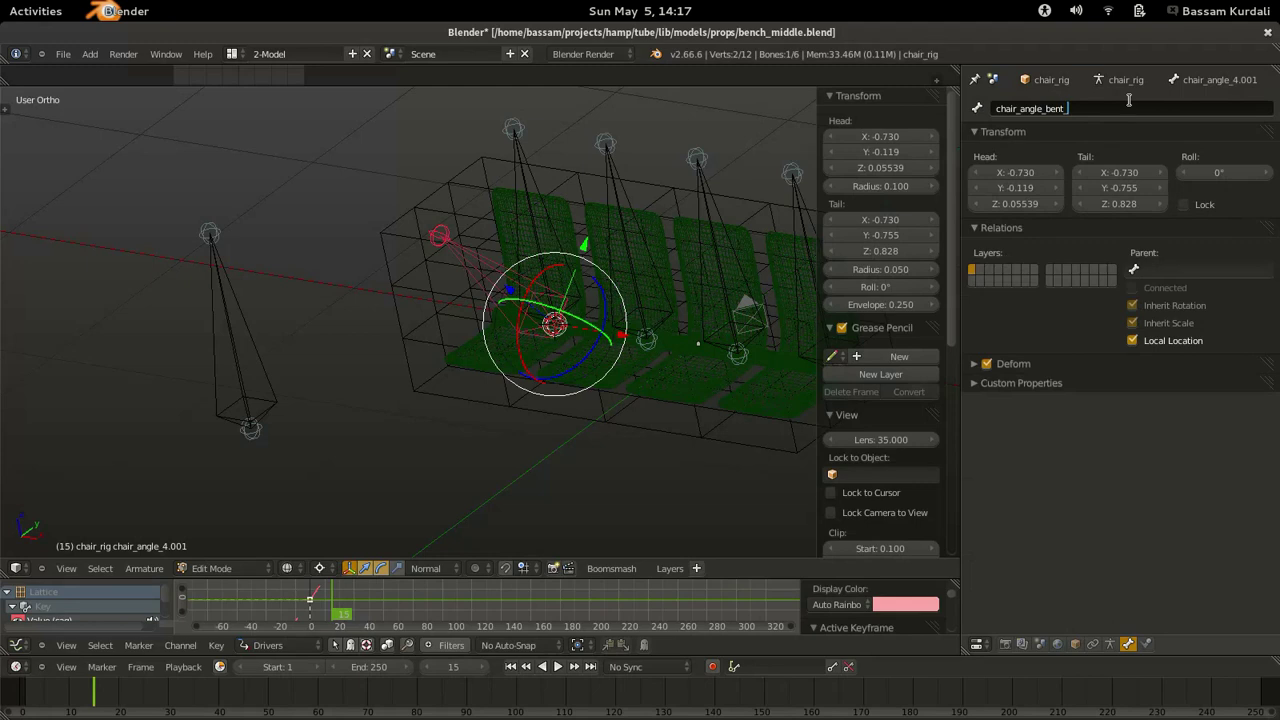
{"action": "key", "text": "Return"}
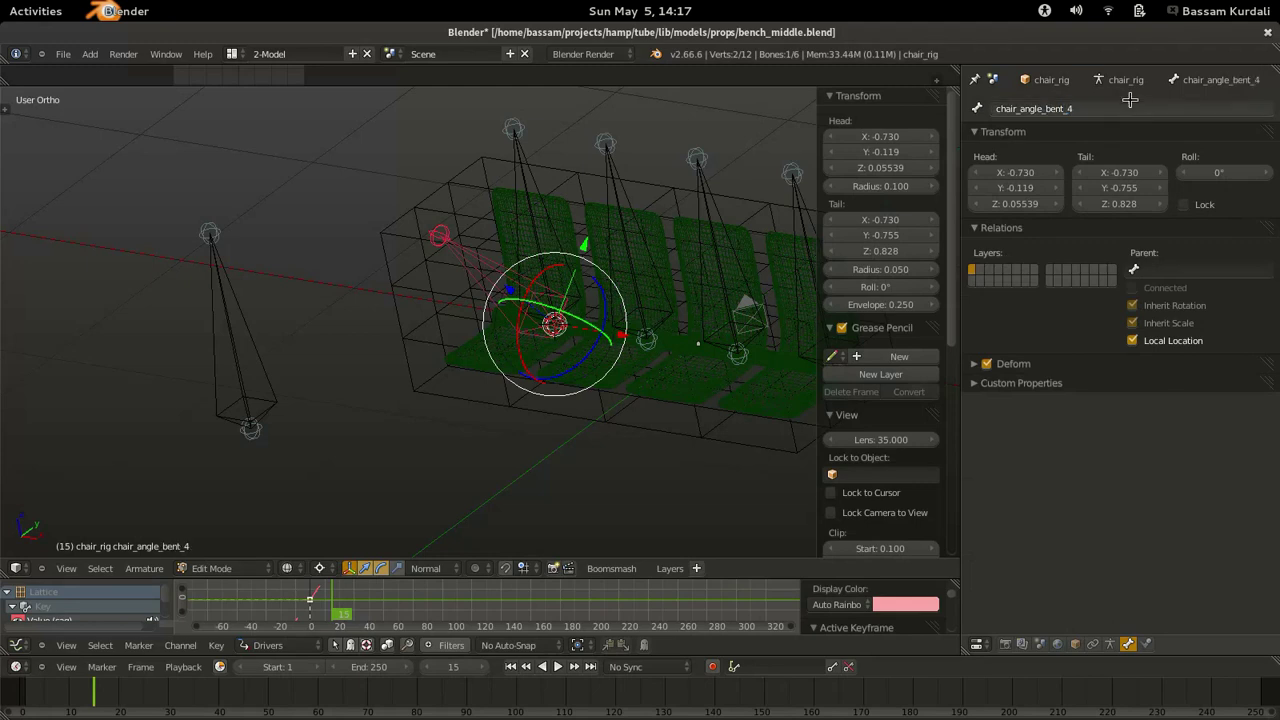
Return to Pose Mode and add a Copy Rotation constraint to chair_angle_4 below its collapsed Transformation constraint.
{"action": "key", "text": "ctrl+Tab"}
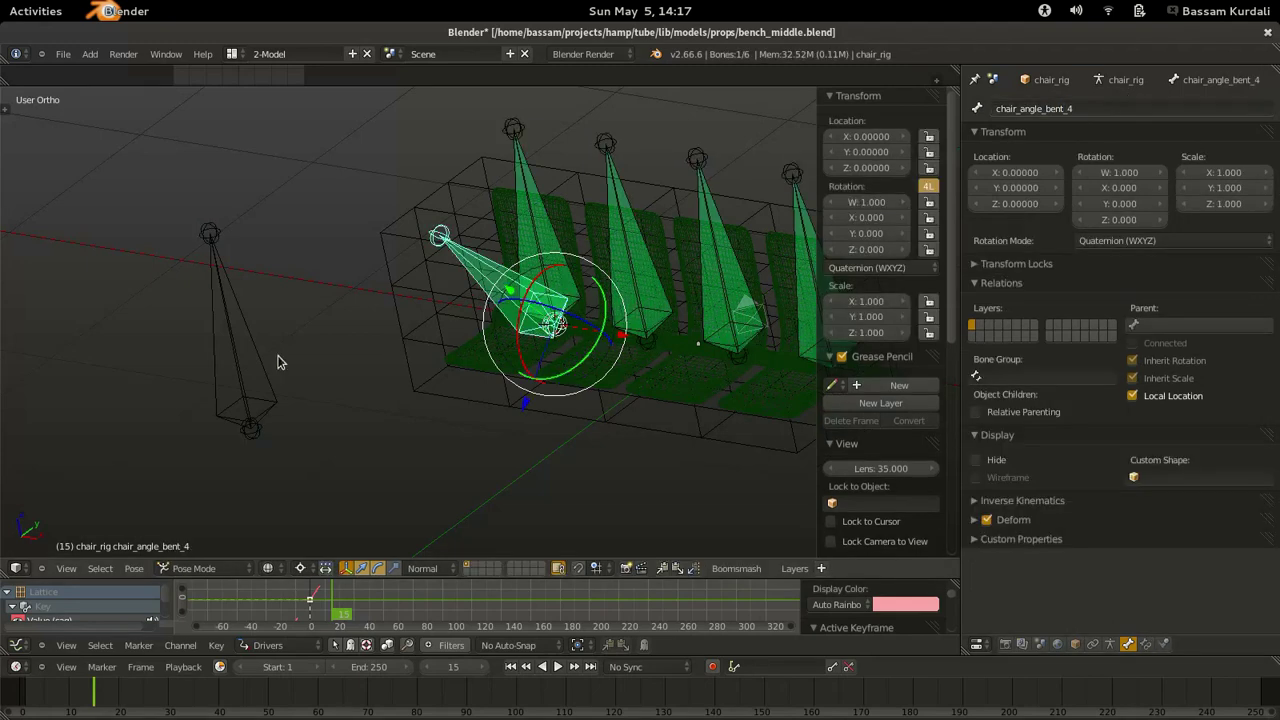
{"action": "right_click", "coordinate": [252, 407]}
{"action": "middle_click_drag", "start_coordinate": [463, 245], "coordinate": [531, 224]}
{"action": "right_click", "coordinate": [528, 165]}
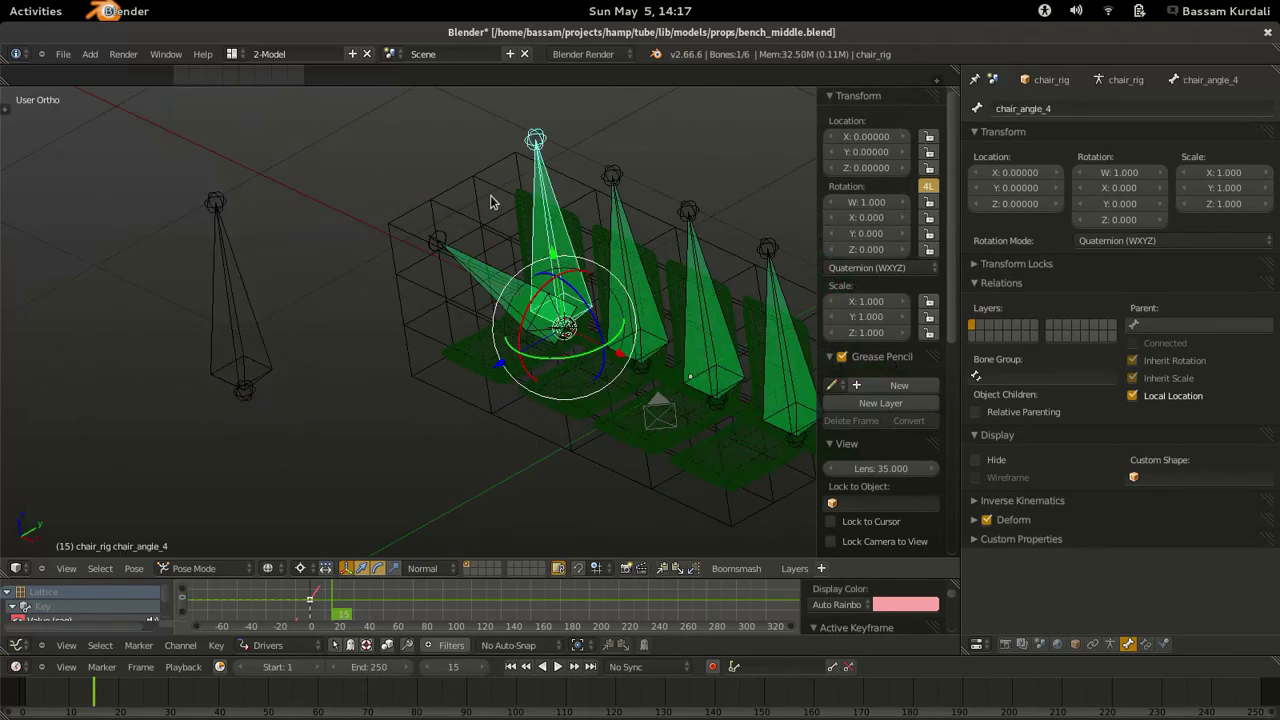
{"action": "left_click", "coordinate": [1148, 644]}
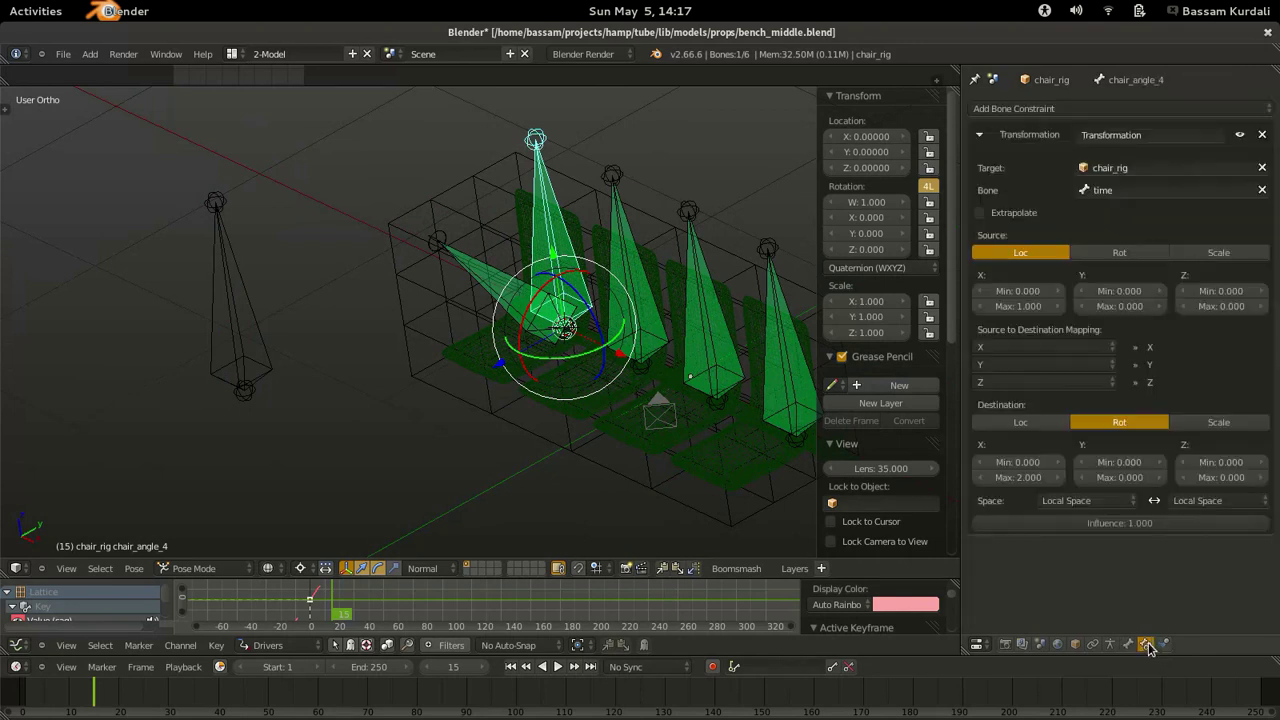
{"action": "left_click", "coordinate": [982, 137]}
{"action": "left_click", "coordinate": [1031, 110]}
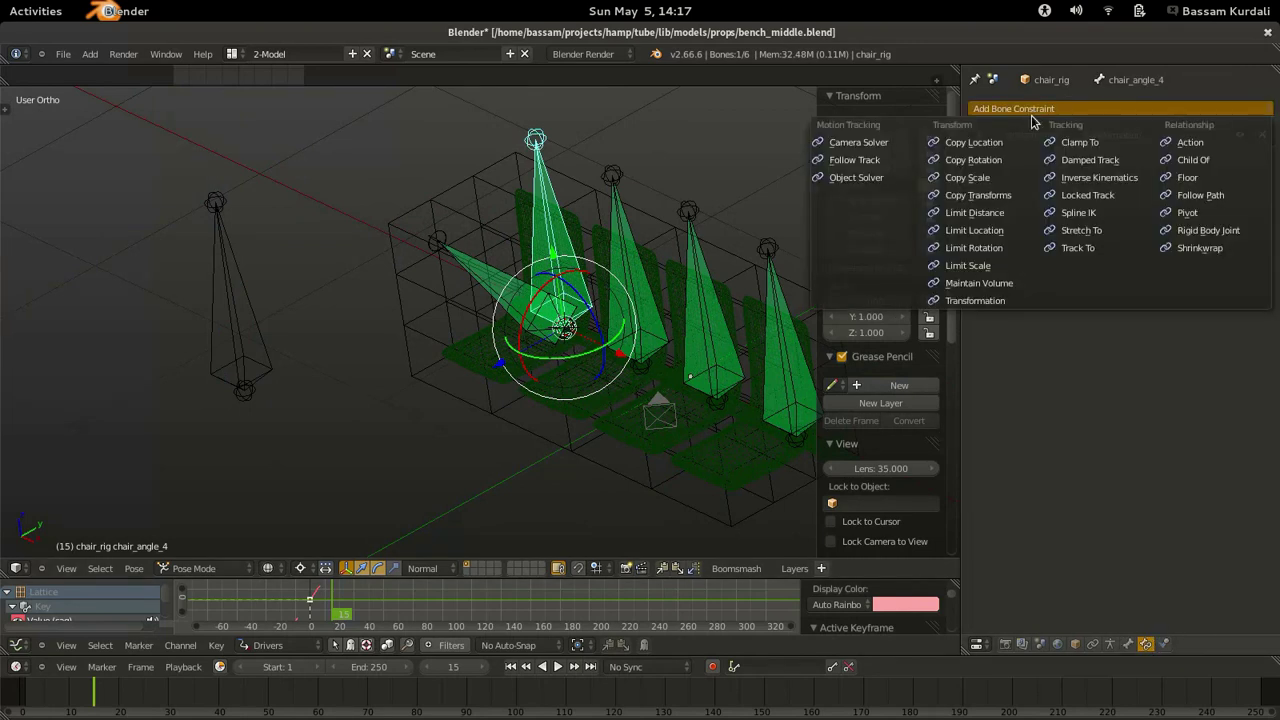
{"action": "left_click", "coordinate": [1004, 160]}
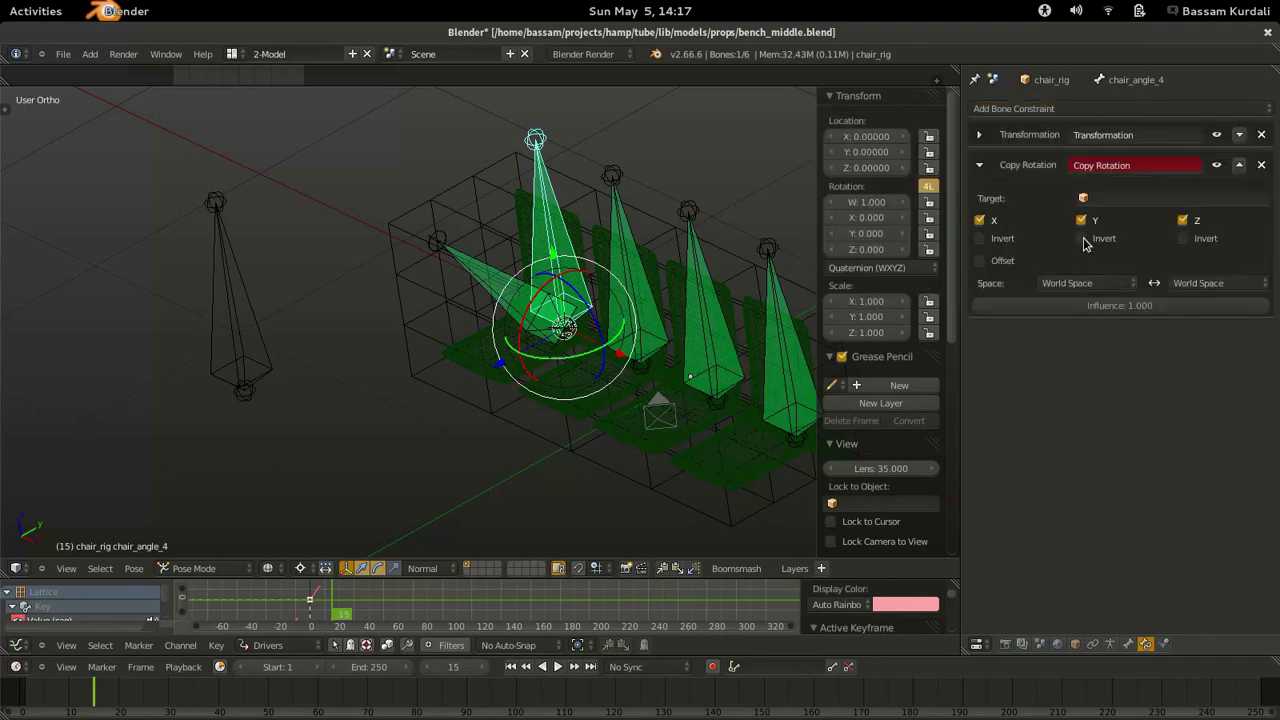
Set the Copy Rotation constraint's target to chair_rig and its bone to chair_angle_bent_4.
{"action": "left_click", "coordinate": [1088, 200]}
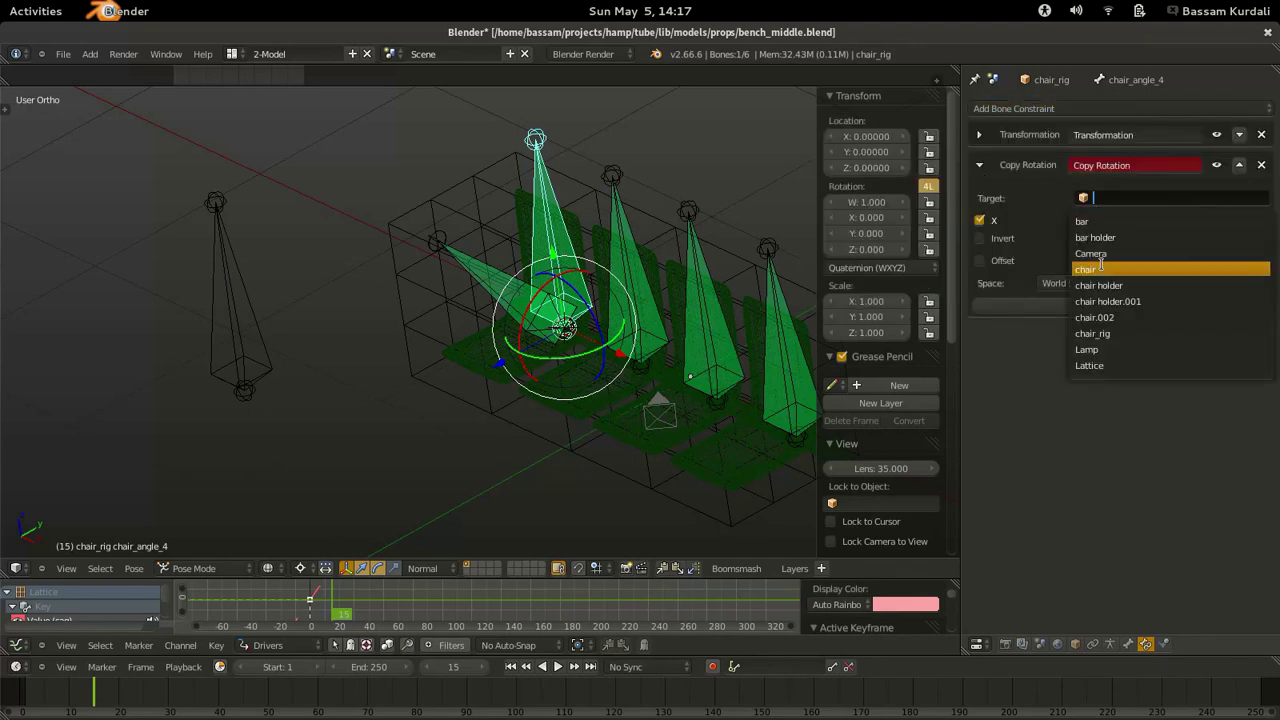
{"action": "left_click", "coordinate": [1094, 333]}
{"action": "left_click", "coordinate": [1088, 221]}
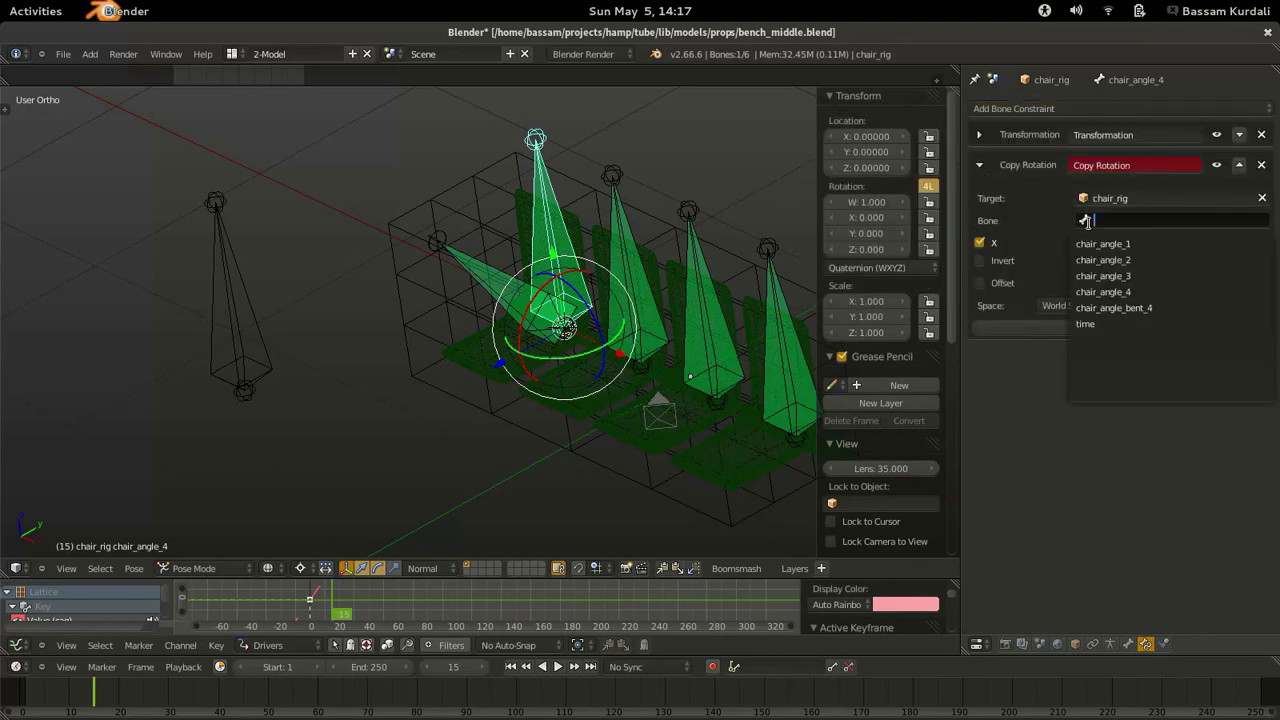
{"action": "left_click", "coordinate": [1108, 308]}
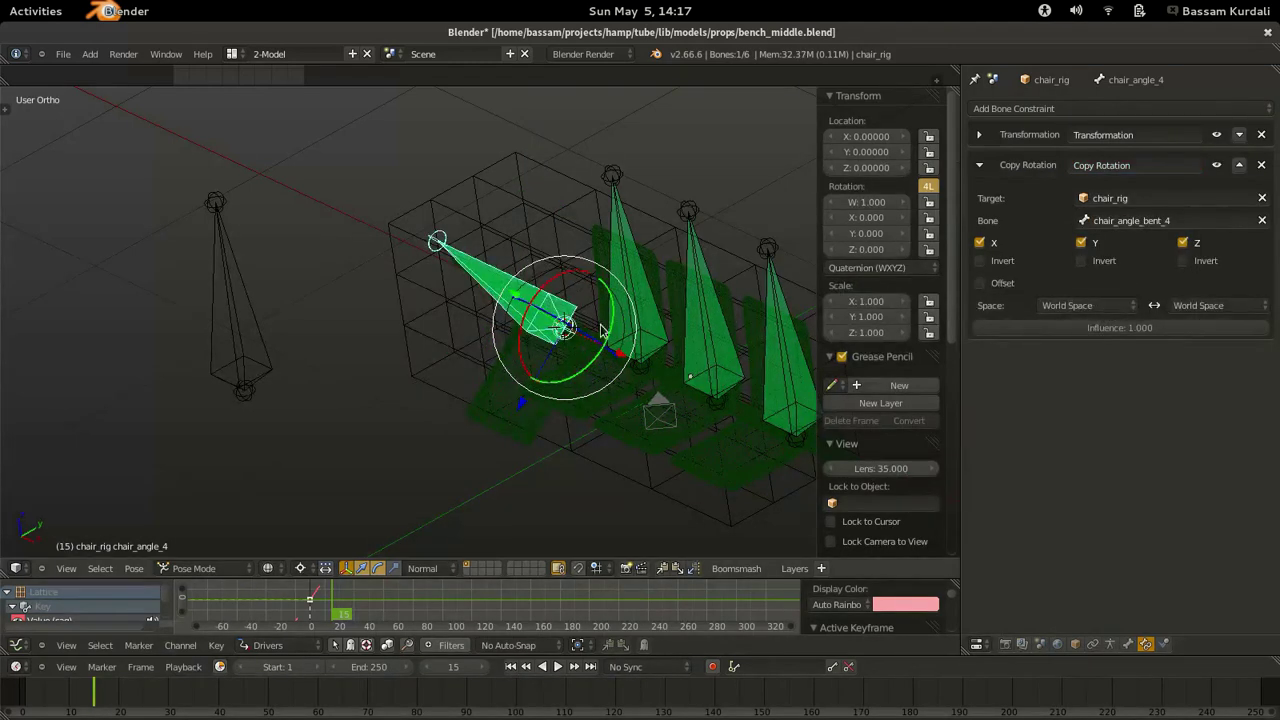
Sweep the Copy Rotation influence to preview the bend, restore it to 1.000 and add a driver to it.
{"action": "left_click_drag", "start_coordinate": [1232, 330], "coordinate": [850, 307]}
{"action": "left_click_drag", "start_coordinate": [1113, 327], "coordinate": [1230, 310]}
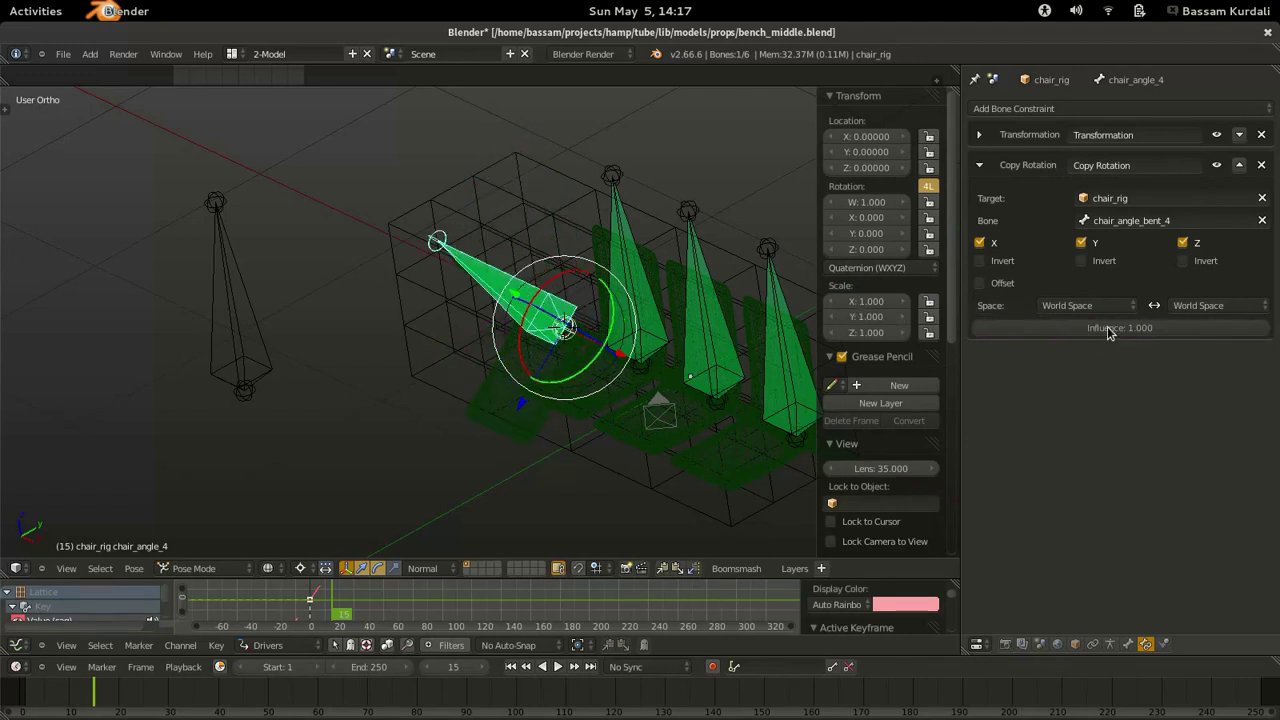
{"action": "key", "text": "ctrl+d"}
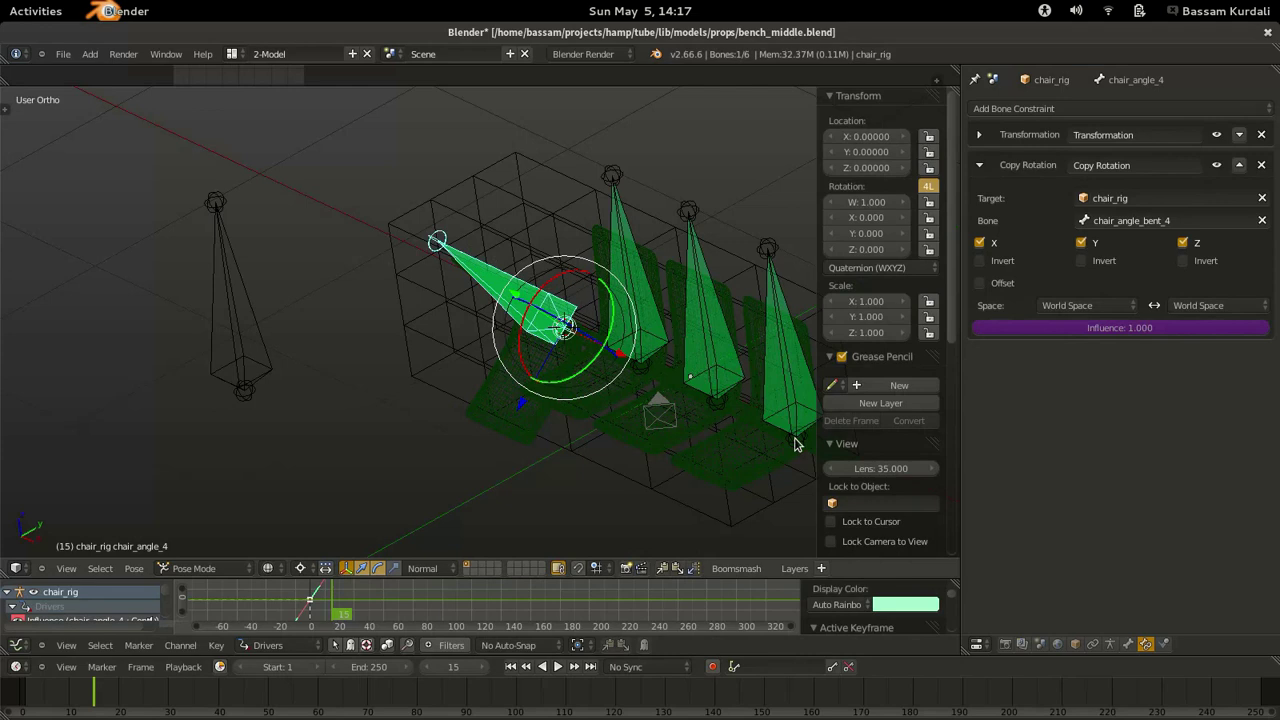
Enlarge the driver editor, check the sag driver for comparison, and select the chair_angle_4 Copy Rotation influence driver.
{"action": "left_click_drag", "start_coordinate": [252, 584], "coordinate": [272, 388]}
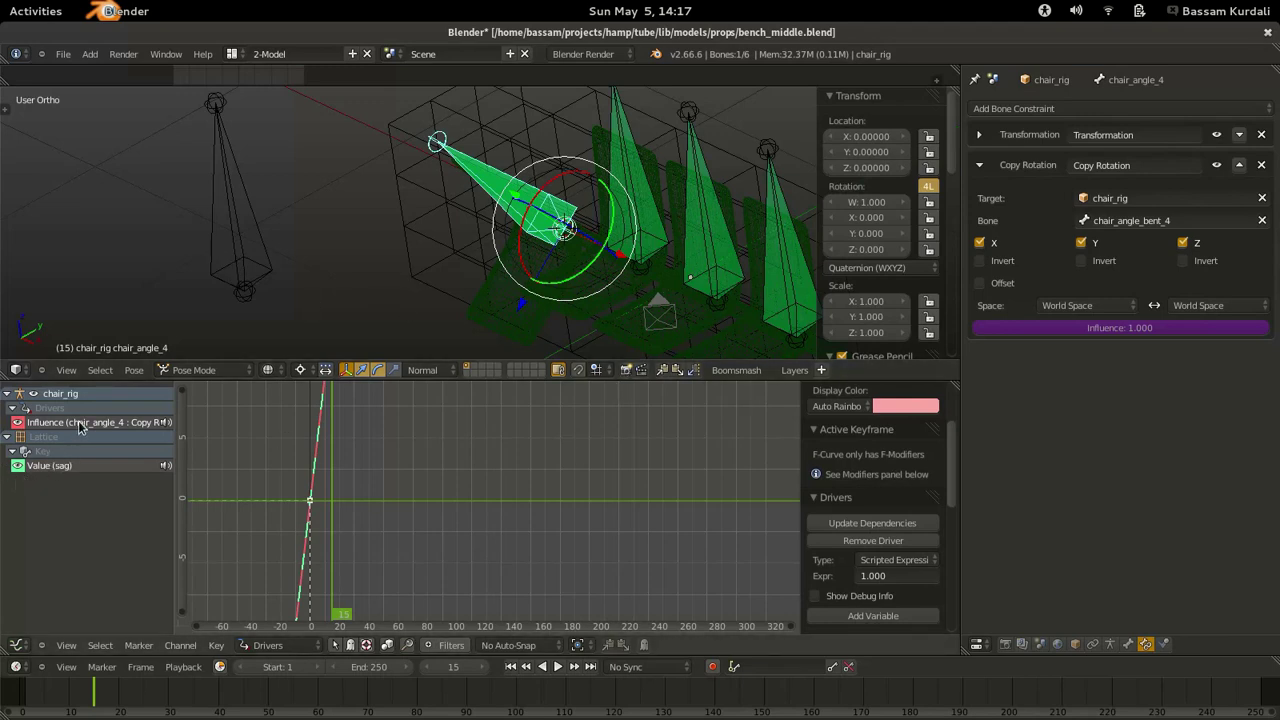
{"action": "left_click", "coordinate": [61, 467]}
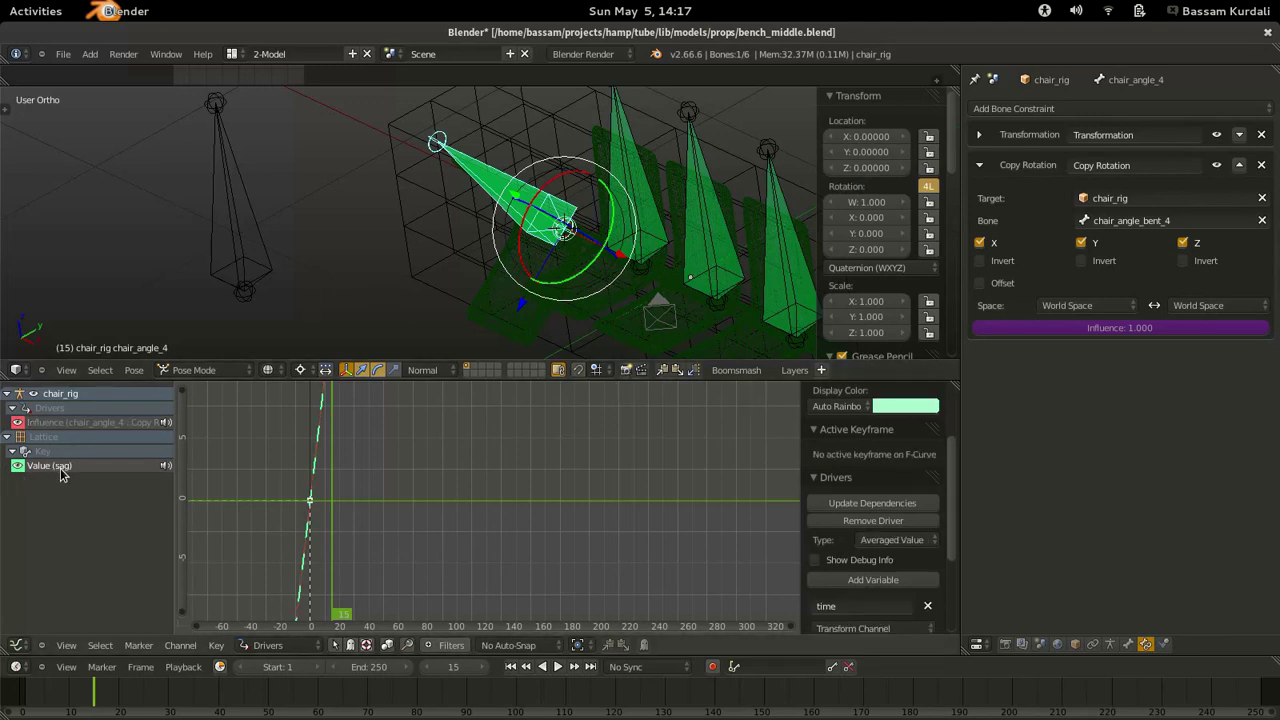
{"action": "left_click", "coordinate": [72, 424]}
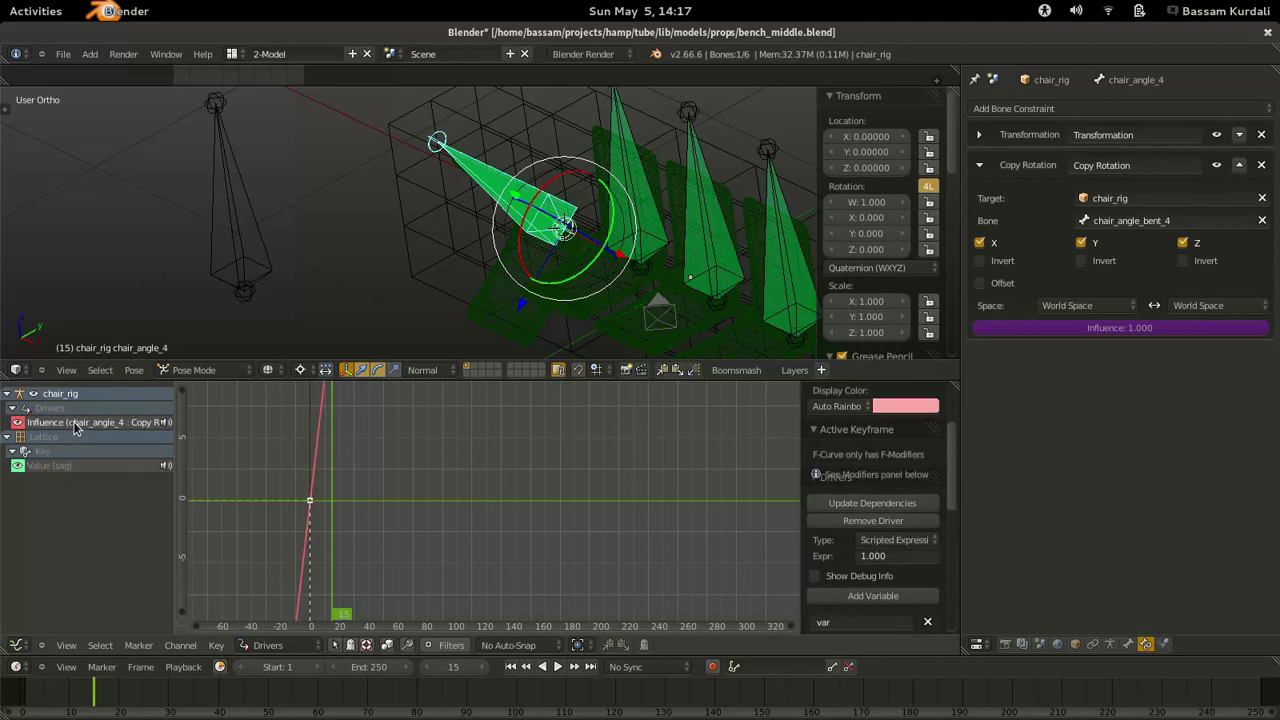
Set the influence driver's variable to read from the time bone of chair_rig.
{"action": "scroll", "coordinate": [864, 484], "scroll_direction": "down", "scroll_amount": 6}
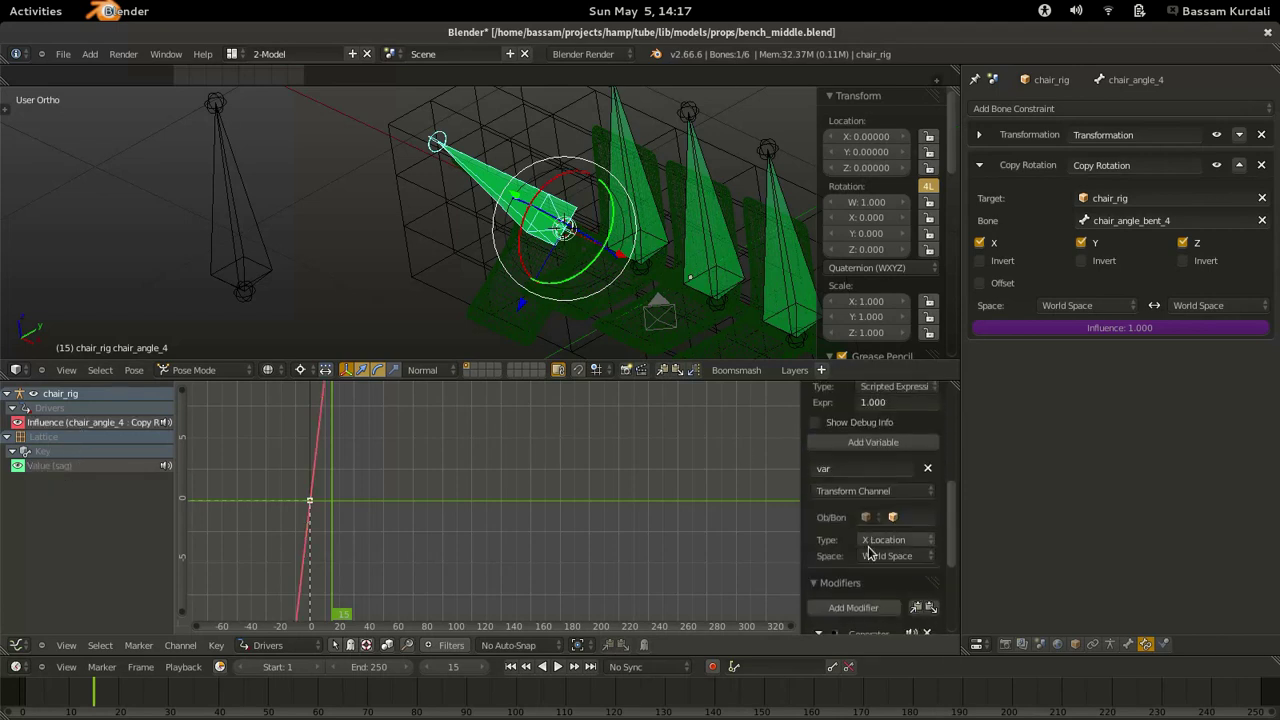
{"action": "scroll", "coordinate": [835, 519], "scroll_direction": "down", "scroll_amount": 1}
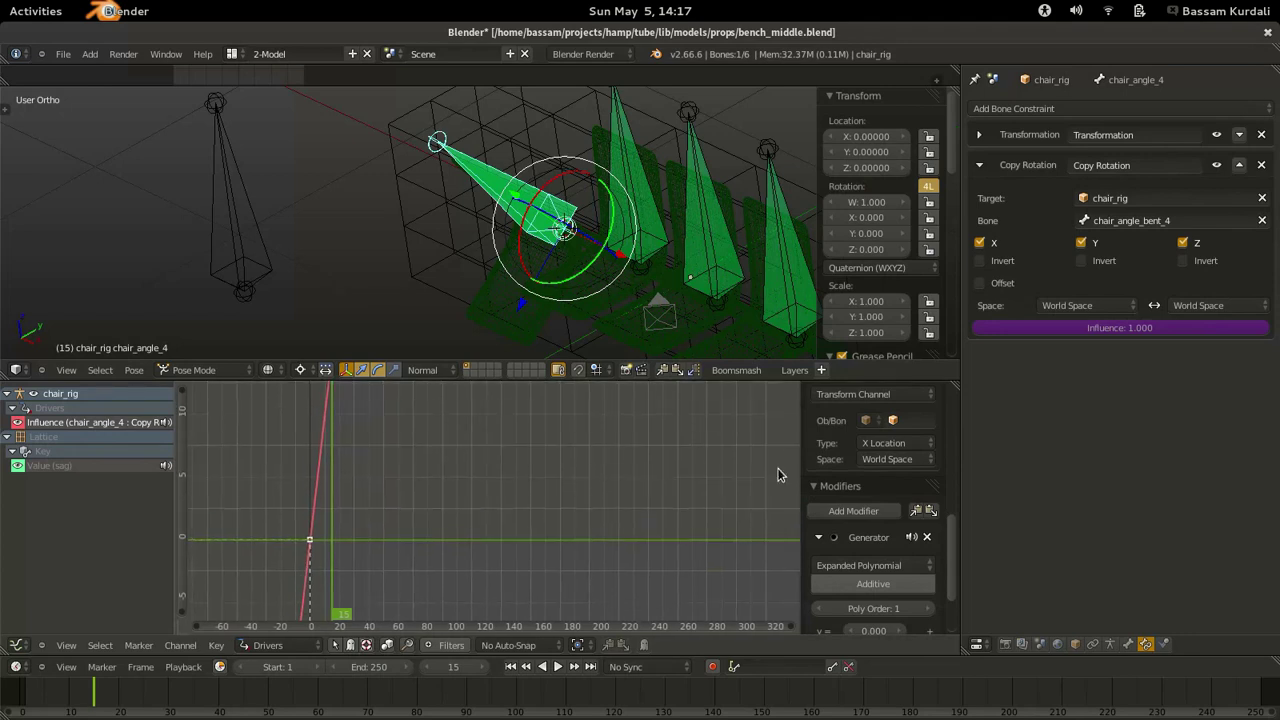
{"action": "left_click", "coordinate": [893, 421]}
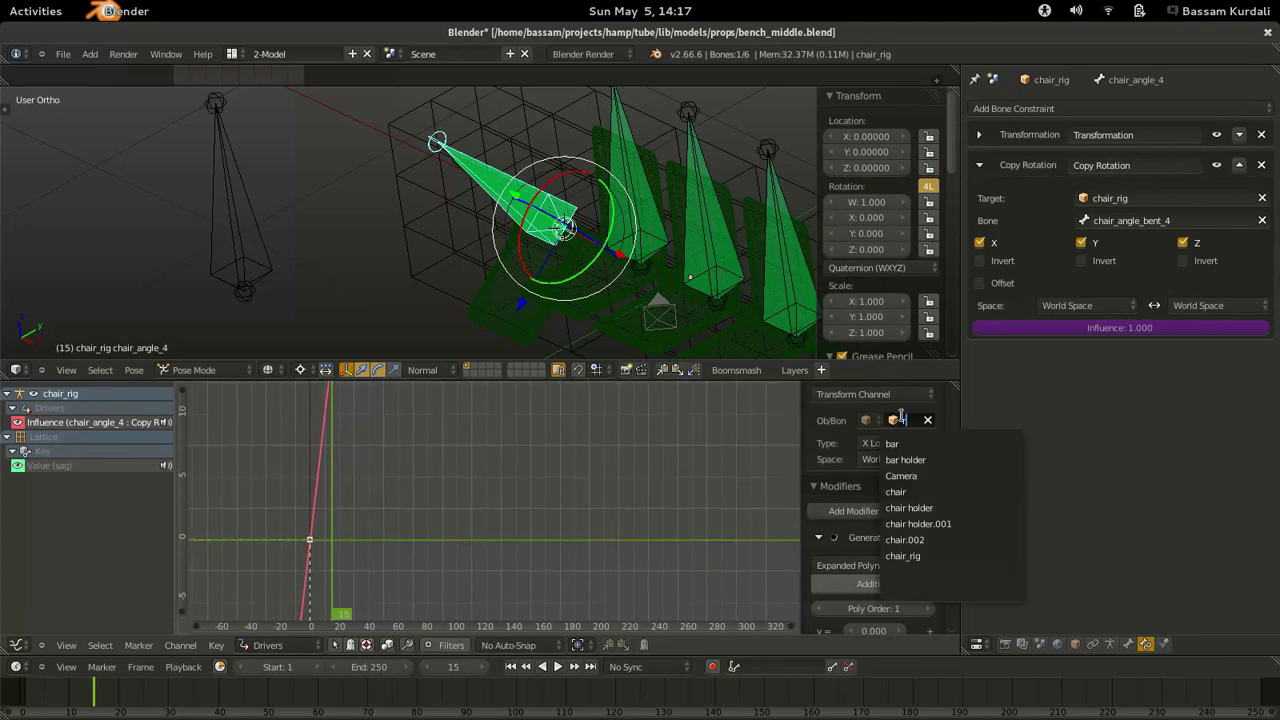
{"action": "type", "text": "rig"}
{"action": "key", "text": "Return"}
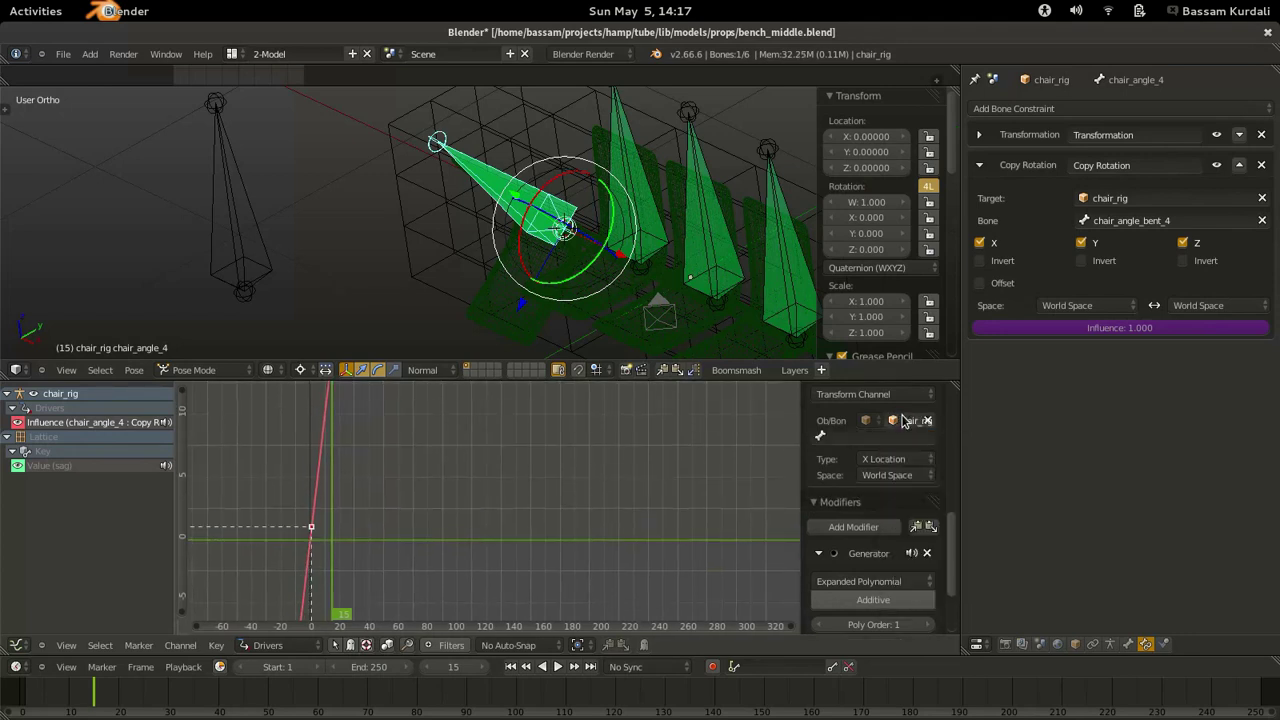
{"action": "left_click", "coordinate": [828, 438]}
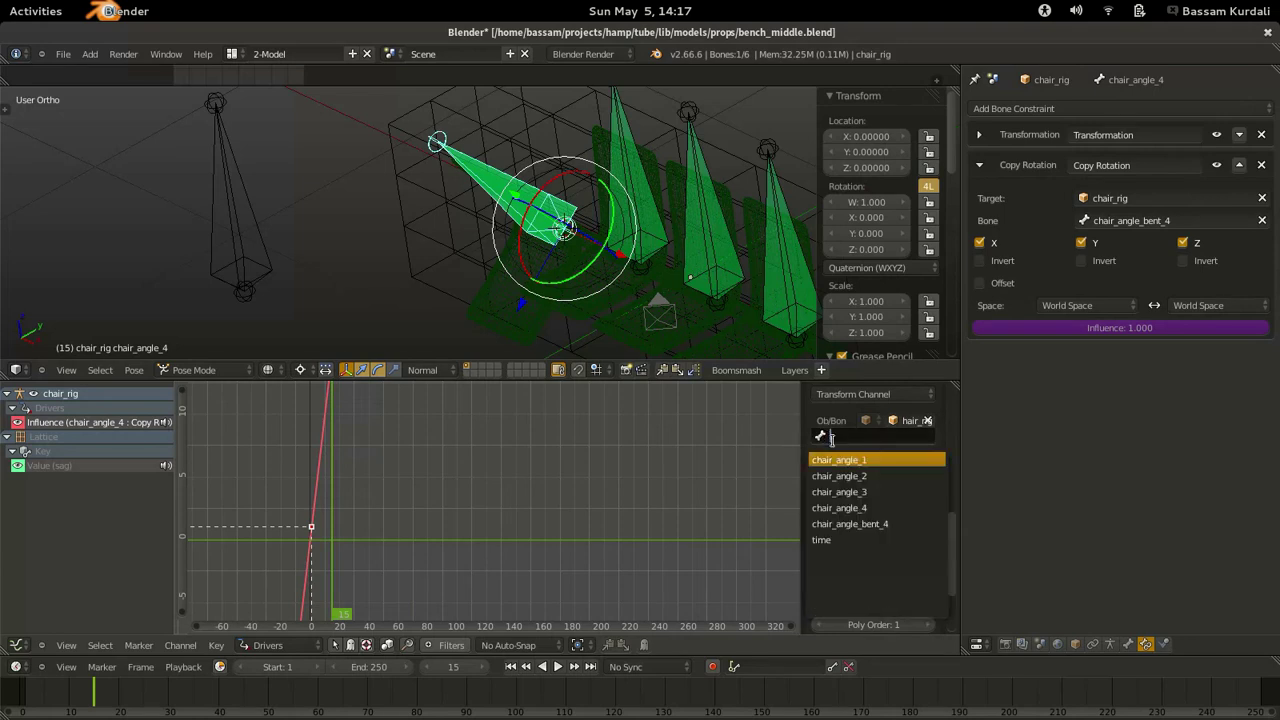
{"action": "left_click", "coordinate": [828, 540]}
Rename the influence driver's variable as time.
{"action": "scroll", "coordinate": [860, 500], "scroll_direction": "up", "scroll_amount": 3}
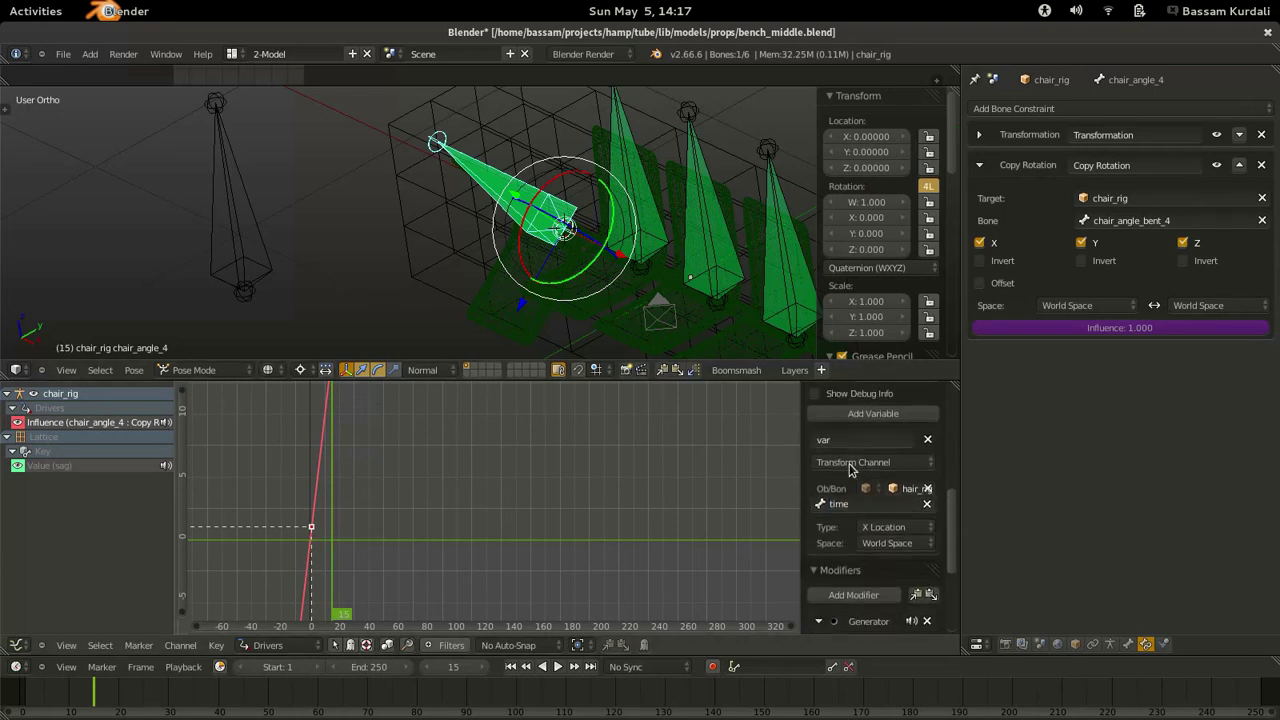
{"action": "left_click", "coordinate": [864, 437]}
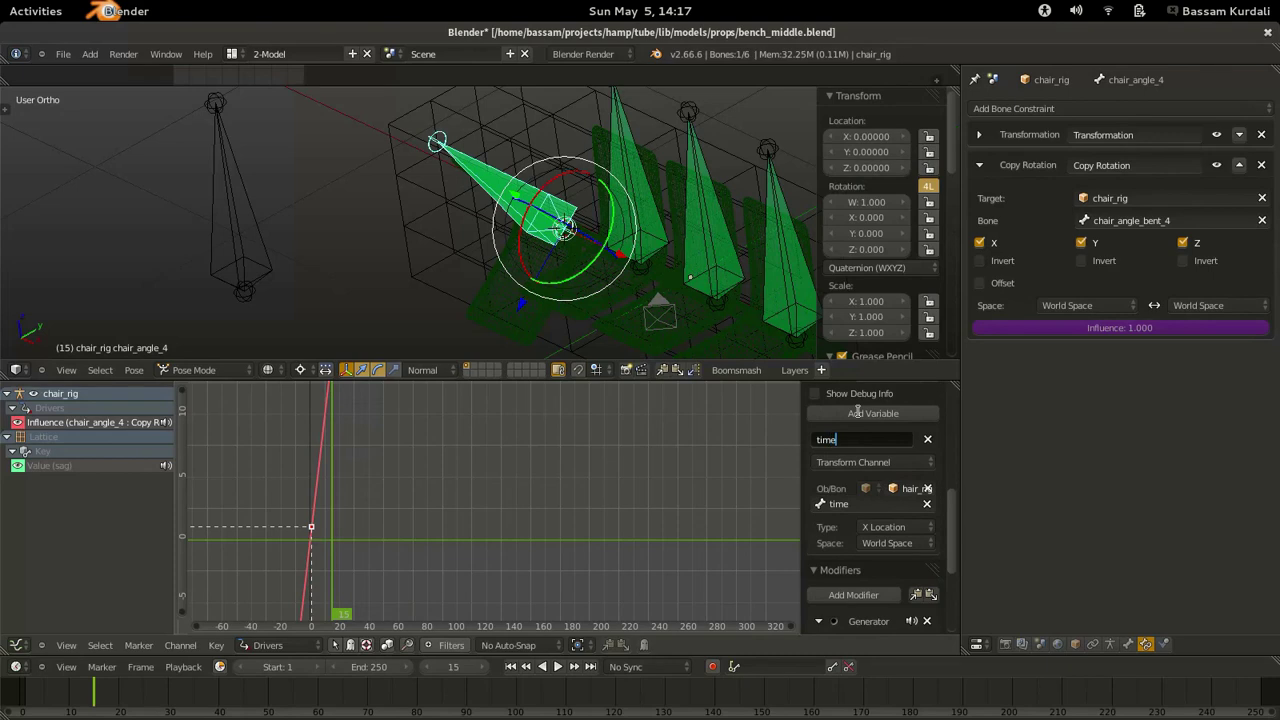
{"action": "type", "text": "time"}
{"action": "key", "text": "Return"}
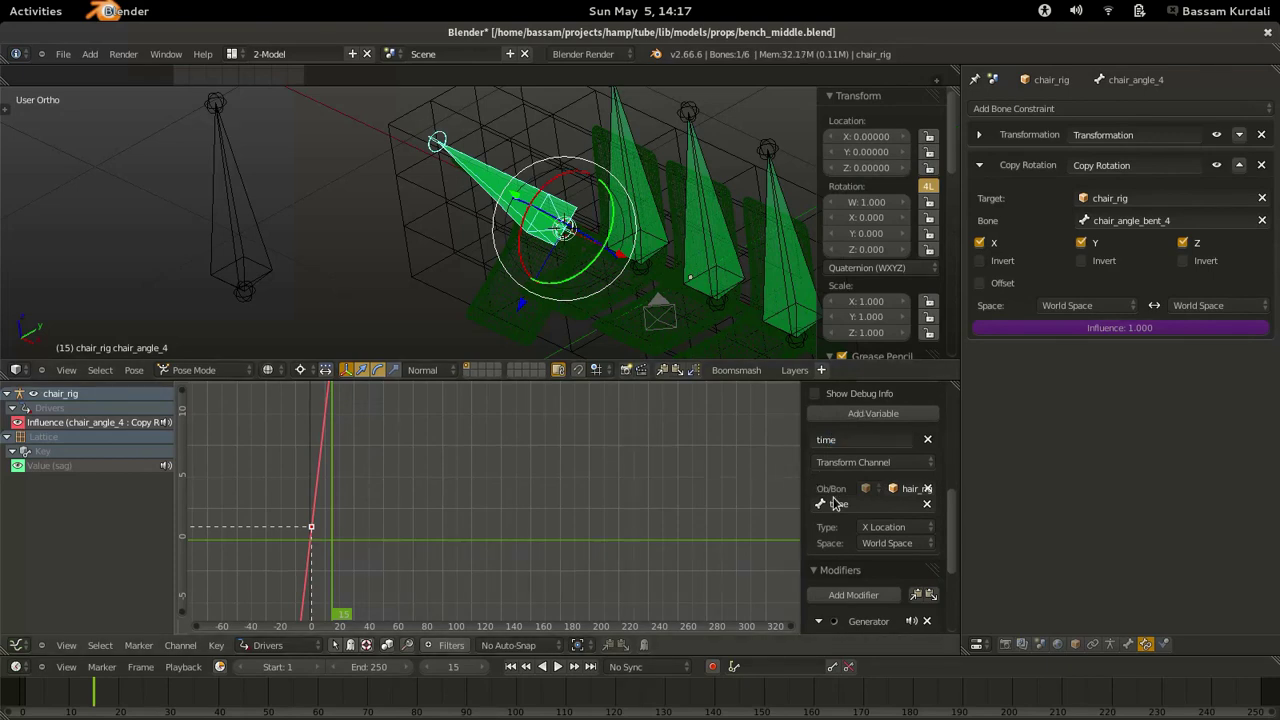
Set the influence driver's time variable to Local Space and its scripted expression to time>0.5.
{"action": "left_click", "coordinate": [887, 543]}
{"action": "left_click", "coordinate": [887, 512]}
{"action": "left_click_drag", "start_coordinate": [802, 472], "coordinate": [780, 472]}
{"action": "scroll", "coordinate": [843, 505], "scroll_direction": "up", "scroll_amount": 5}
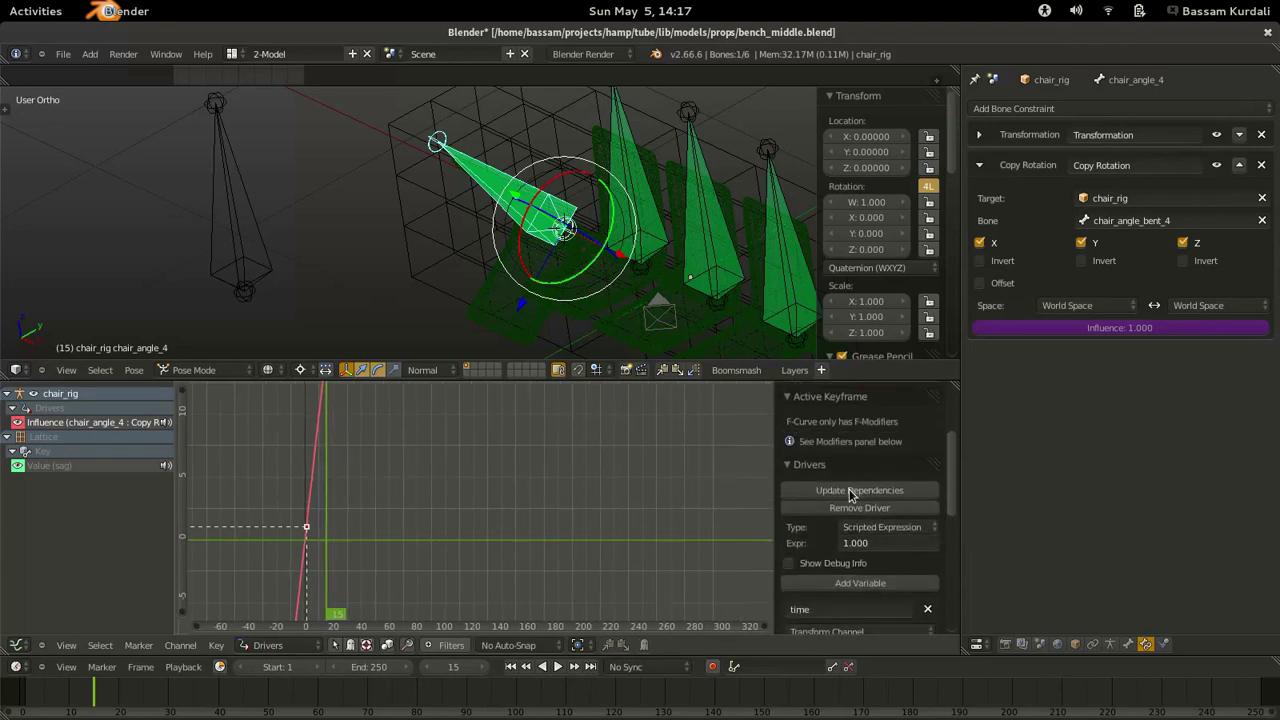
{"action": "left_click", "coordinate": [880, 543]}
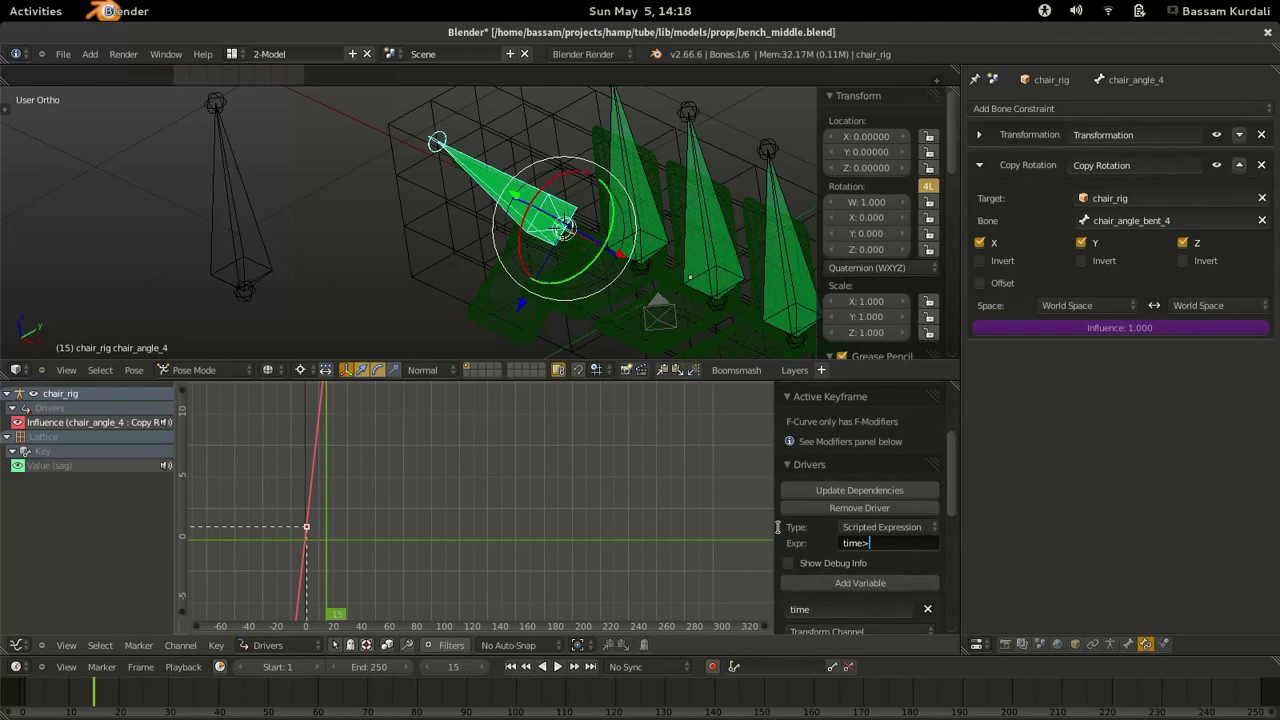
{"action": "type", "text": "time>0.5"}
{"action": "key", "text": "Return"}
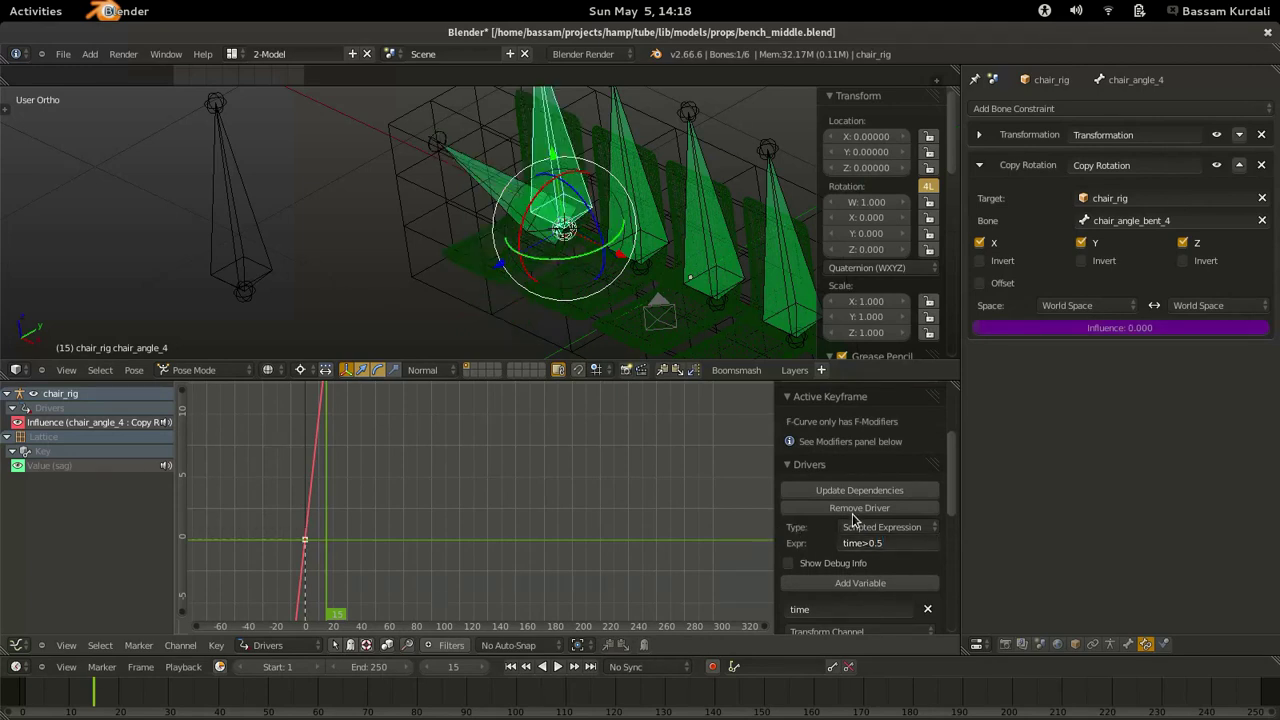
Switch to solid shading and slide the time bone along its local X axis to about 1.36.
{"action": "key", "text": "z"}
{"action": "mouse_move", "coordinate": [280, 245]}
{"action": "middle_mouse_down"}
{"action": "mouse_move", "coordinate": [308, 250]}
{"action": "mouse_move", "coordinate": [276, 299]}
{"action": "middle_mouse_up"}
{"action": "right_click", "coordinate": [229, 296]}
{"action": "middle_click_drag", "start_coordinate": [332, 342], "coordinate": [338, 268]}
{"action": "key", "text": "alt+period"}
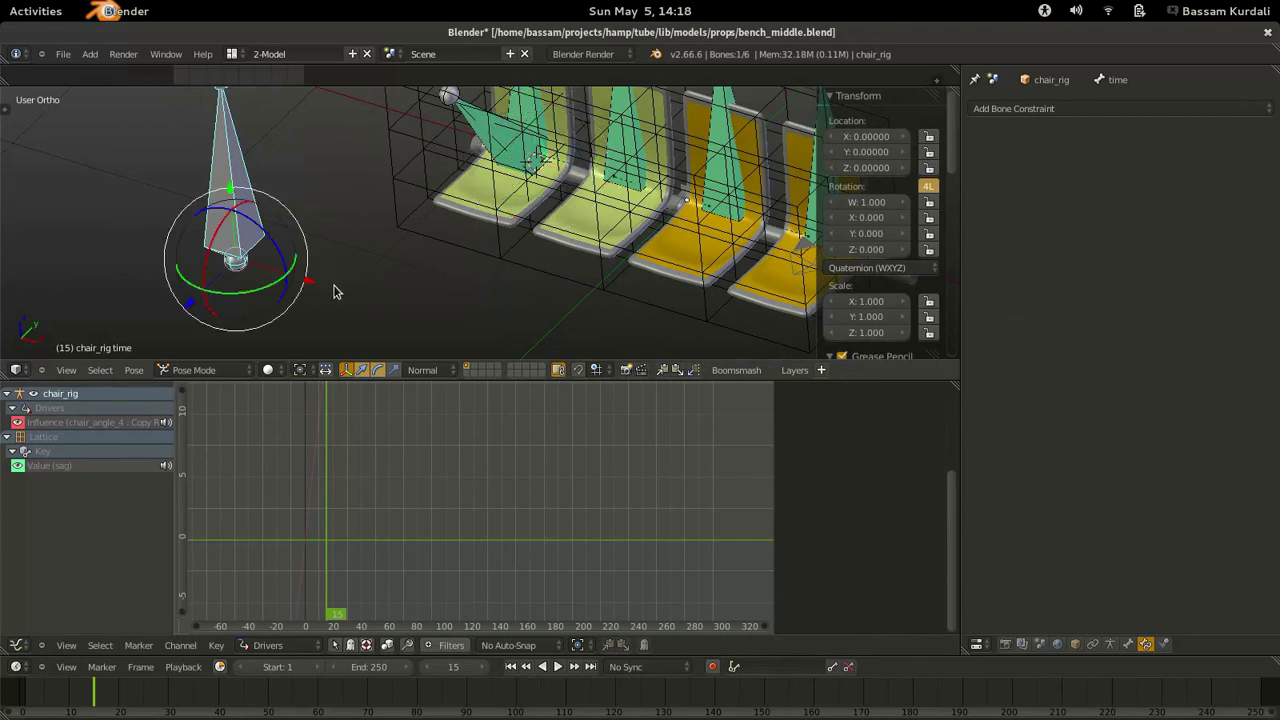
{"action": "key", "text": "g"}
{"action": "key", "text": "x"}
{"action": "key", "text": "x"}
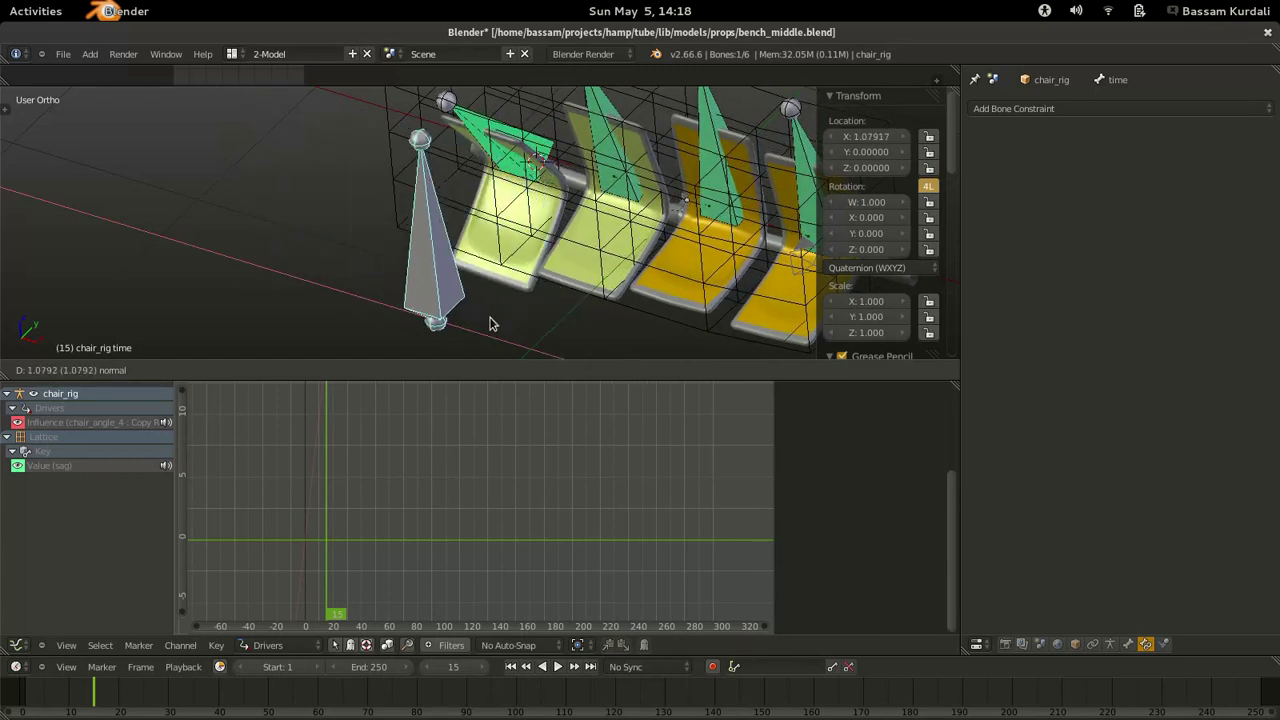
{"action": "left_click", "coordinate": [573, 353]}
In the mesh of chair.002, assign the vertices of the orange chair nearer the bench's middle to a new vertex group.
{"action": "scroll", "coordinate": [360, 254], "scroll_direction": "down", "scroll_amount": 3}
{"action": "middle_click_drag", "start_coordinate": [434, 274], "coordinate": [488, 218]}
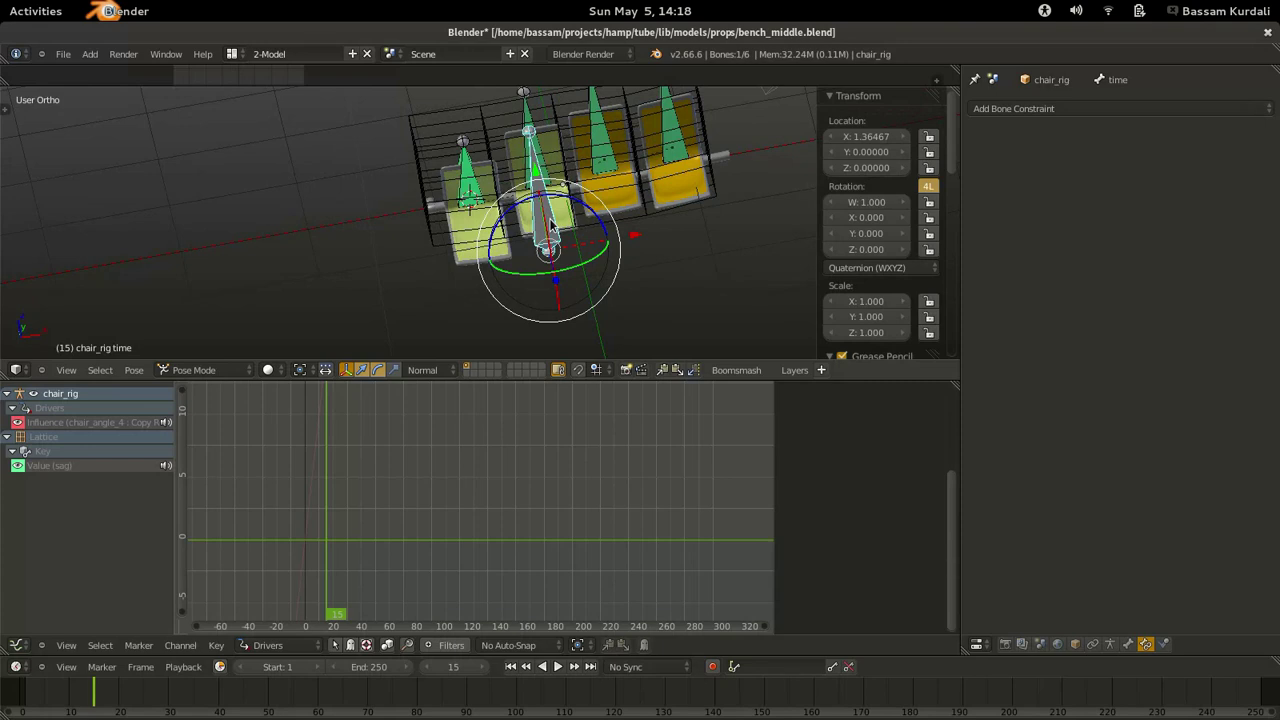
{"action": "scroll", "coordinate": [266, 186], "scroll_direction": "up", "scroll_amount": 6}
{"action": "middle_click_drag", "start_coordinate": [482, 139], "coordinate": [141, 202], "text": "shift"}
{"action": "scroll", "coordinate": [551, 230], "scroll_direction": "down", "scroll_amount": 2}
{"action": "right_click", "coordinate": [549, 231]}
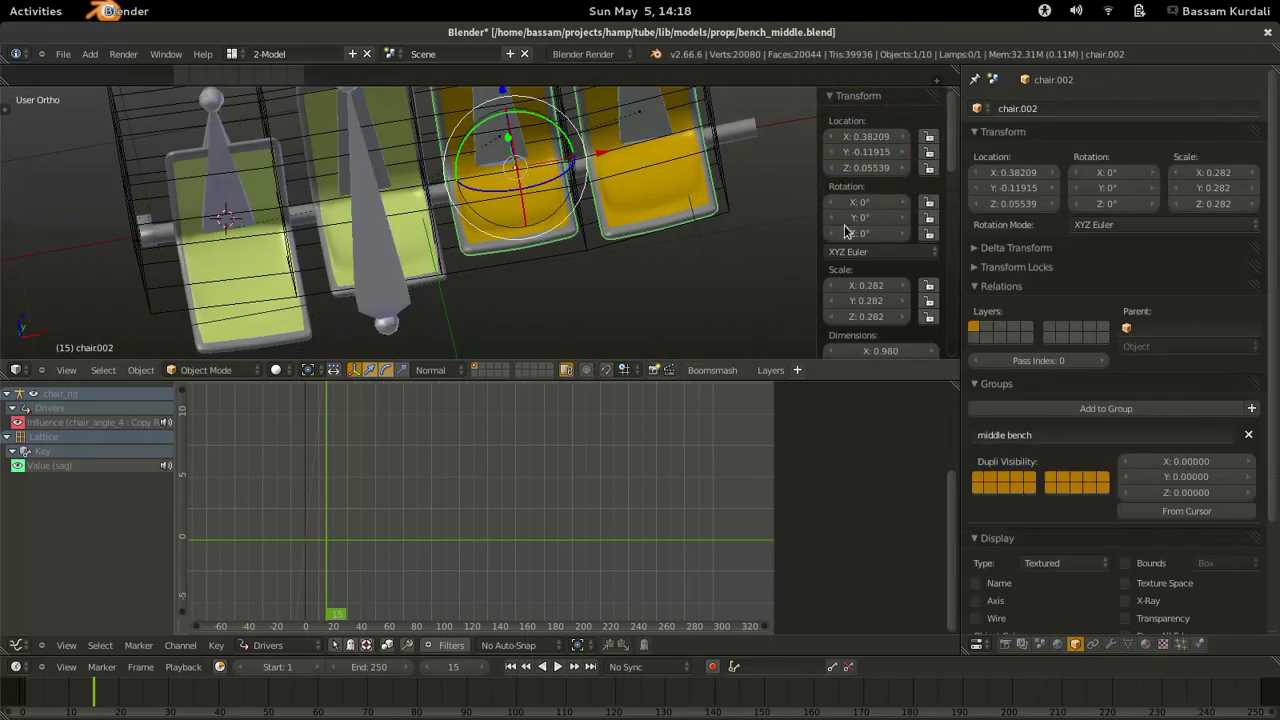
{"action": "key", "text": "Tab"}
{"action": "middle_click_drag", "start_coordinate": [523, 237], "coordinate": [635, 262]}
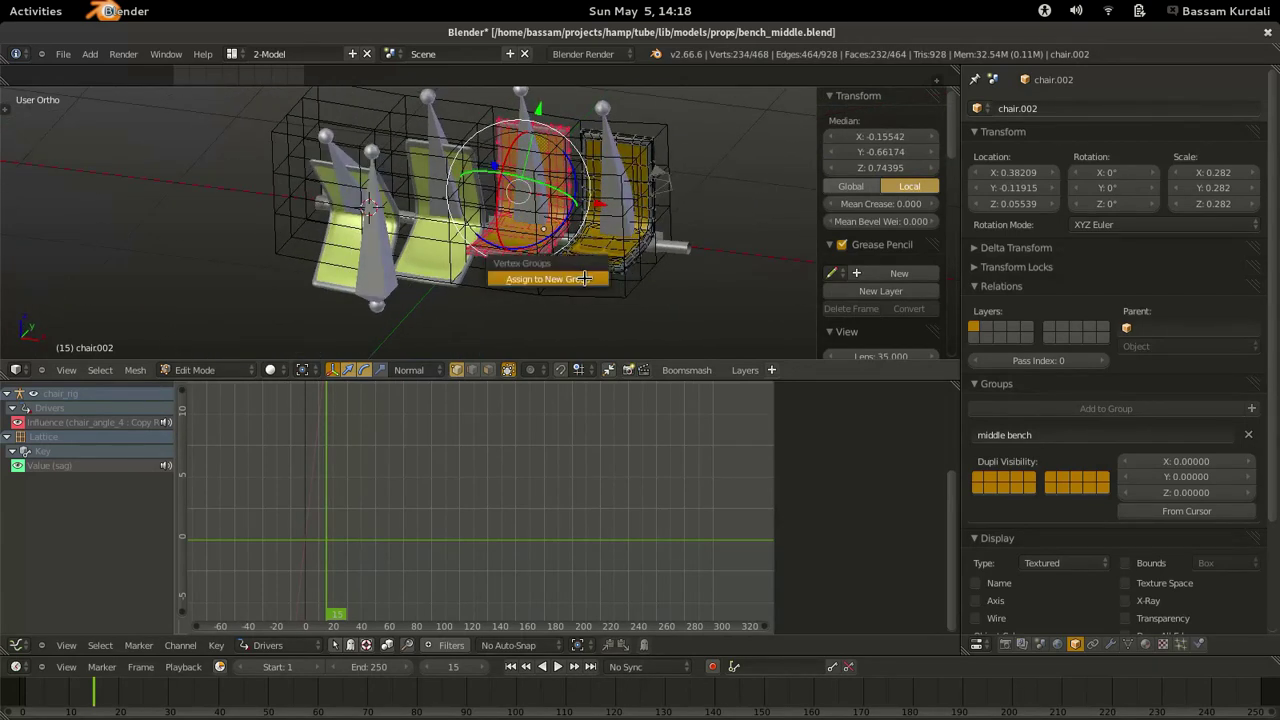
Rename the new vertex group as remove_chair and return to Object Mode.
{"action": "left_click", "coordinate": [1130, 645]}
{"action": "left_click", "coordinate": [1096, 336]}
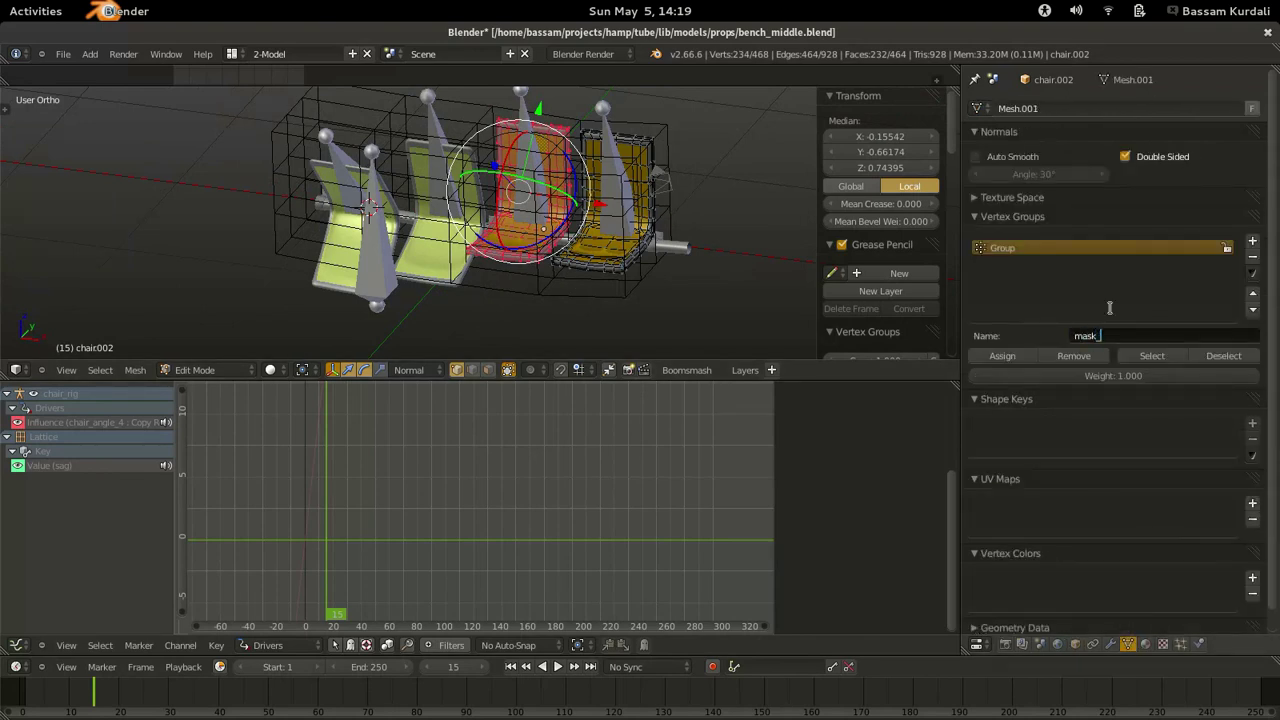
{"action": "type", "text": "remove_chair"}
{"action": "key", "text": "Return"}
{"action": "key", "text": "Tab"}
Collapse the hook and Subsurf modifiers of chair.002 and add a Mask modifier.
{"action": "left_click", "coordinate": [1110, 645]}
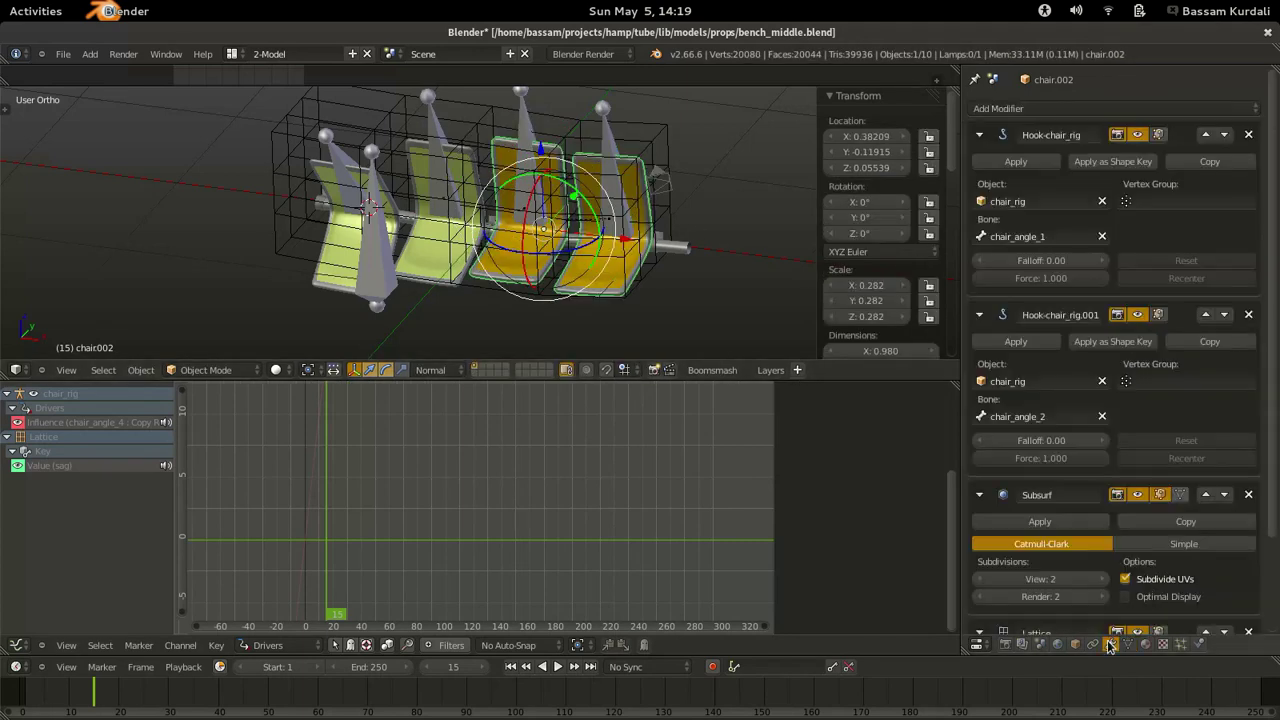
{"action": "left_click", "coordinate": [979, 134]}
{"action": "left_click", "coordinate": [979, 166]}
{"action": "left_click", "coordinate": [978, 196]}
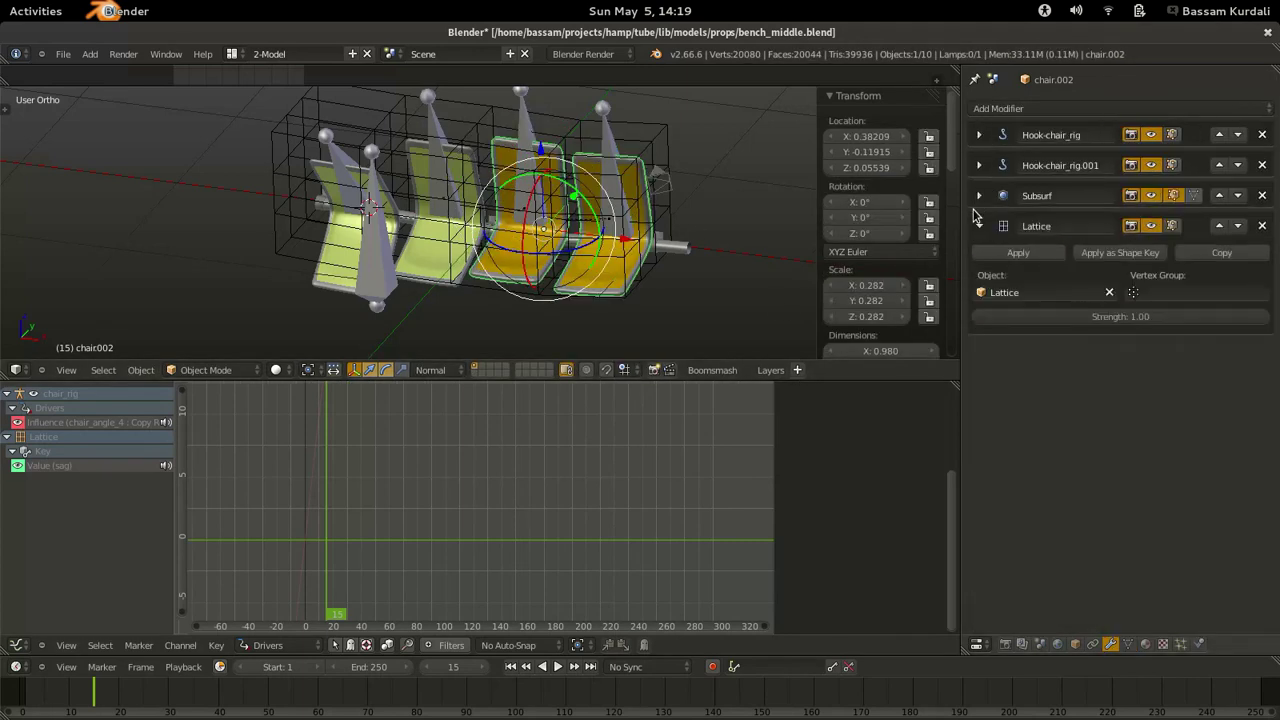
{"action": "left_click", "coordinate": [1043, 110]}
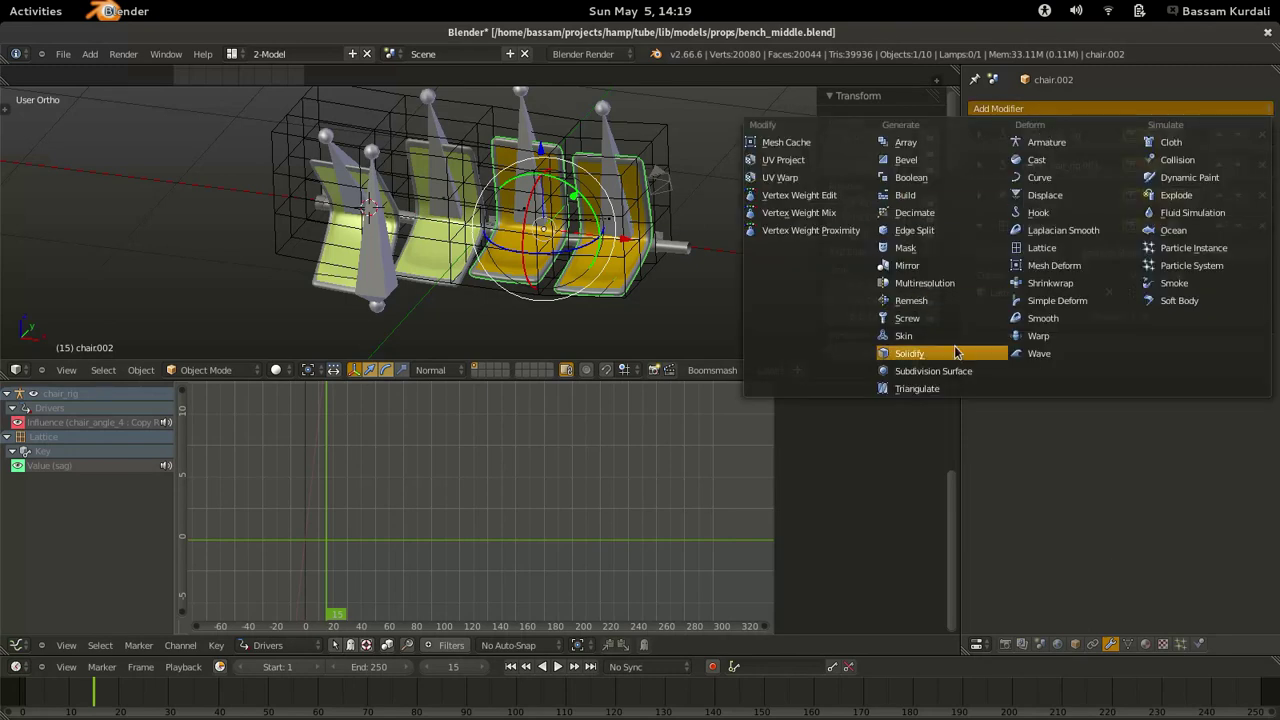
{"action": "left_click", "coordinate": [905, 248]}
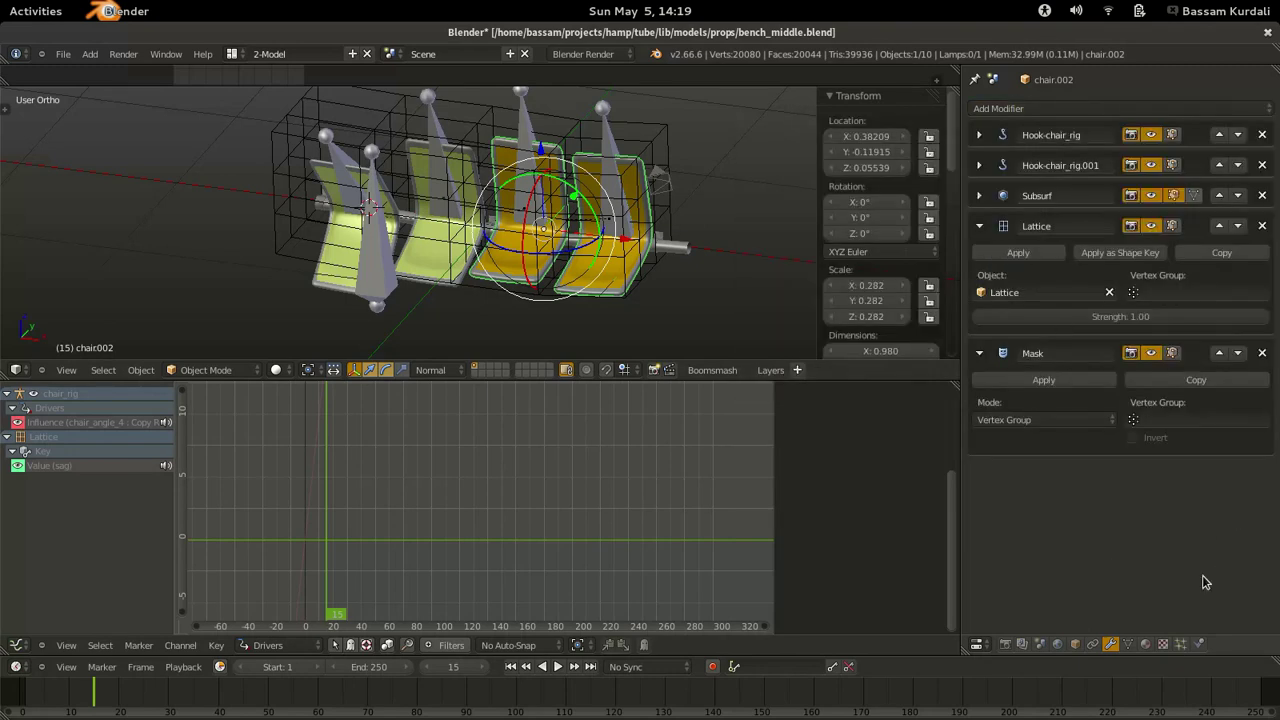
Place the Mask modifier above Subsurf and have it mask the remove_chair vertex group, inverted.
{"action": "left_click", "coordinate": [1219, 353]}
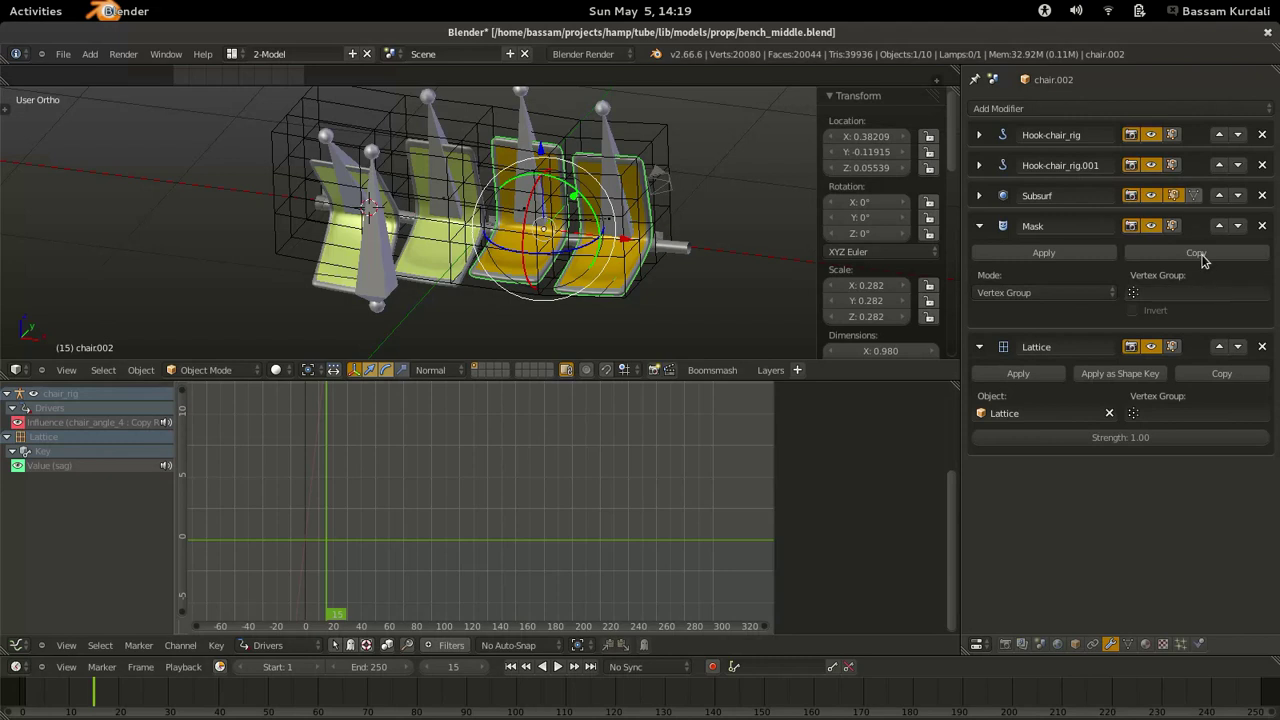
{"action": "left_click", "coordinate": [1219, 228]}
{"action": "left_click", "coordinate": [1062, 263]}
{"action": "left_click", "coordinate": [1062, 263]}
{"action": "left_click", "coordinate": [1140, 263]}
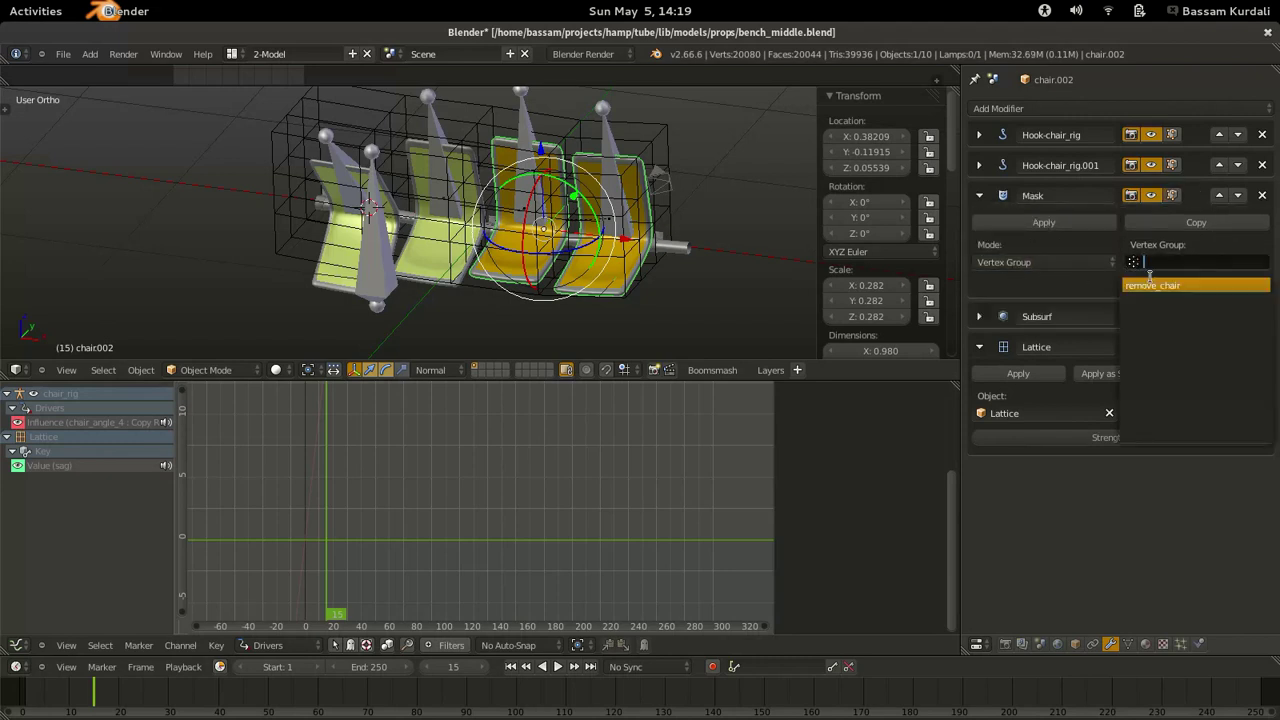
{"action": "left_click", "coordinate": [1147, 285]}
{"action": "left_click", "coordinate": [1133, 281]}
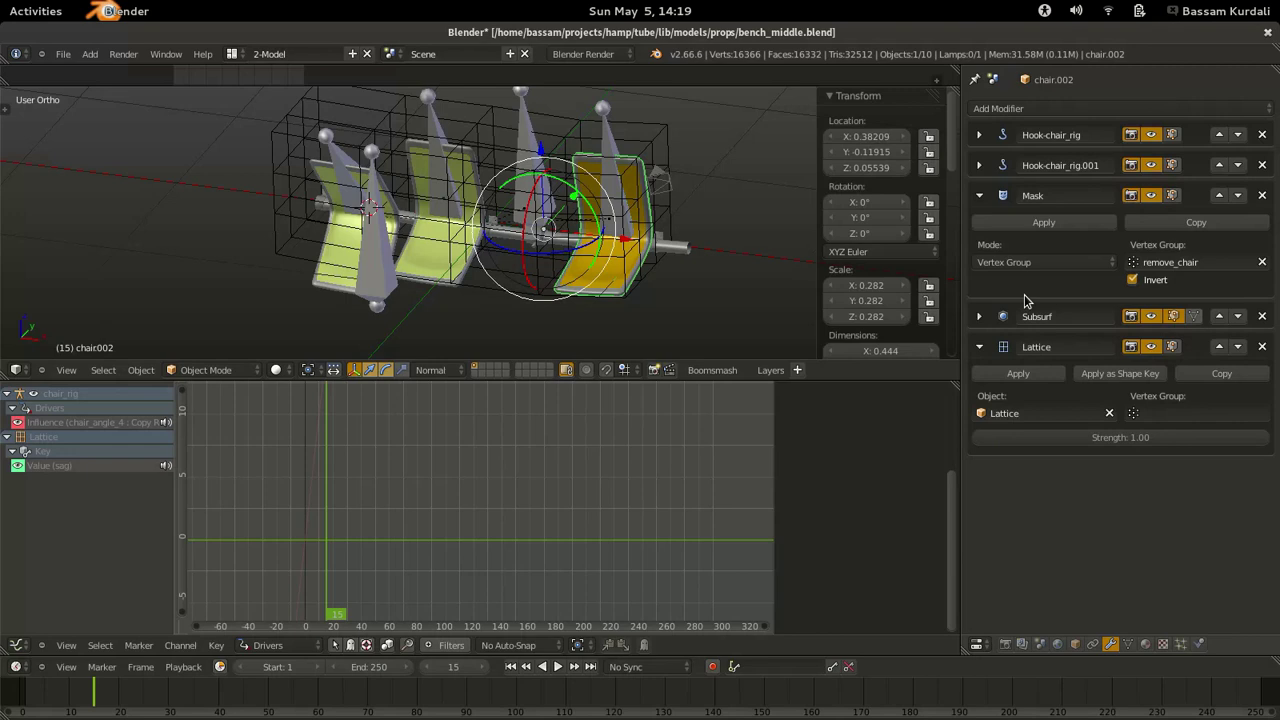
Add a driver to the Mask modifier's viewport visibility and select it in the driver editor.
{"action": "right_click", "coordinate": [1155, 201]}
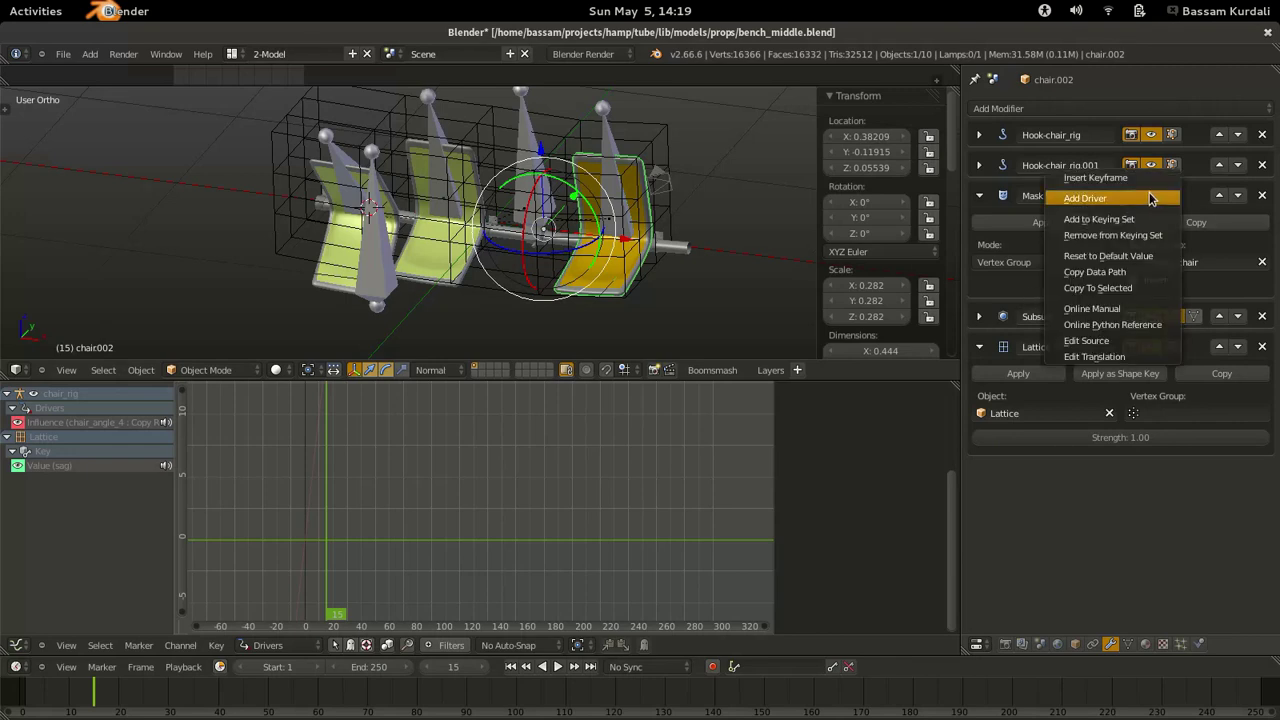
{"action": "left_click", "coordinate": [1149, 198]}
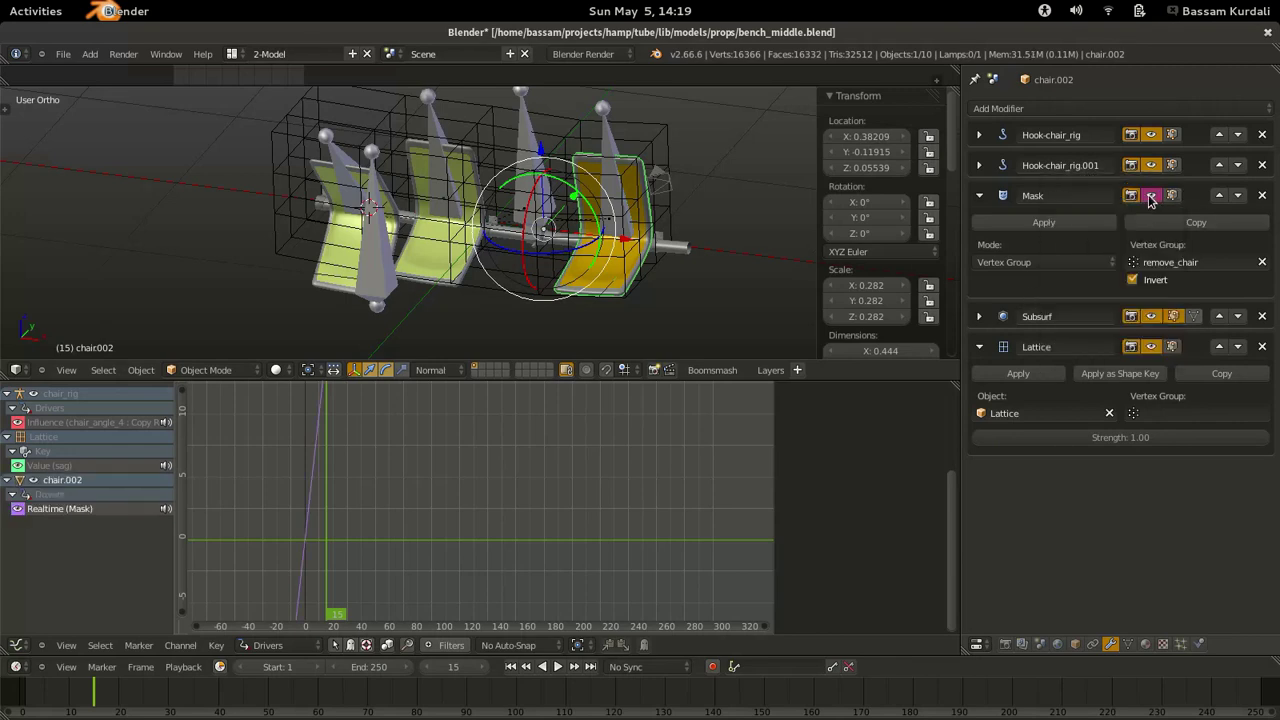
{"action": "left_click", "coordinate": [90, 510]}
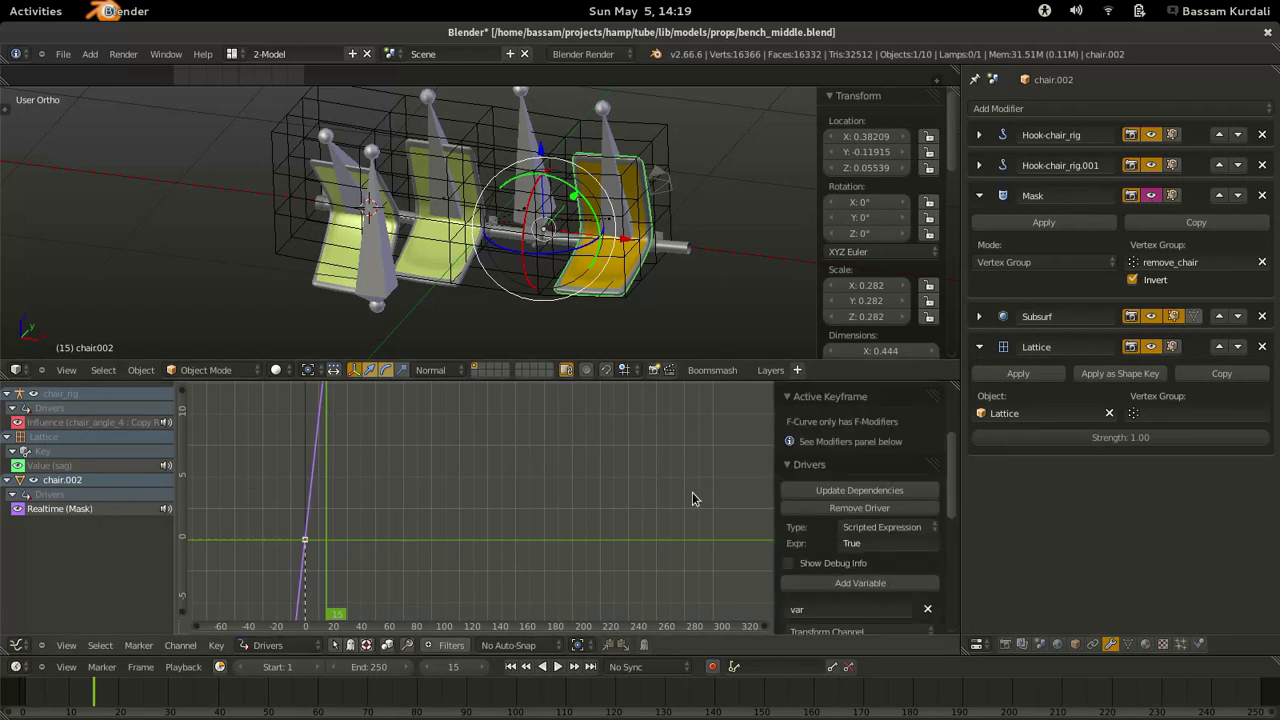
Point the mask driver's variable at the time bone of chair_rig, using X Location in Local Space.
{"action": "scroll", "coordinate": [851, 574], "scroll_direction": "down", "scroll_amount": 3}
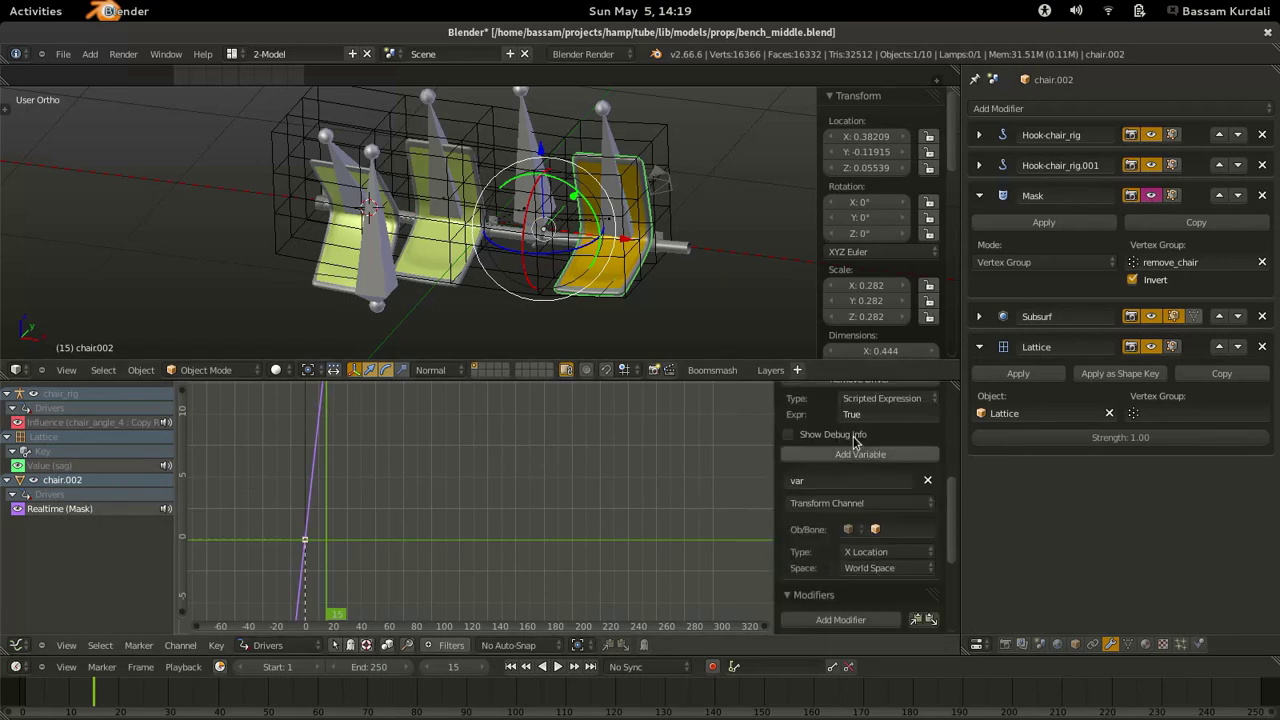
{"action": "left_click", "coordinate": [877, 529]}
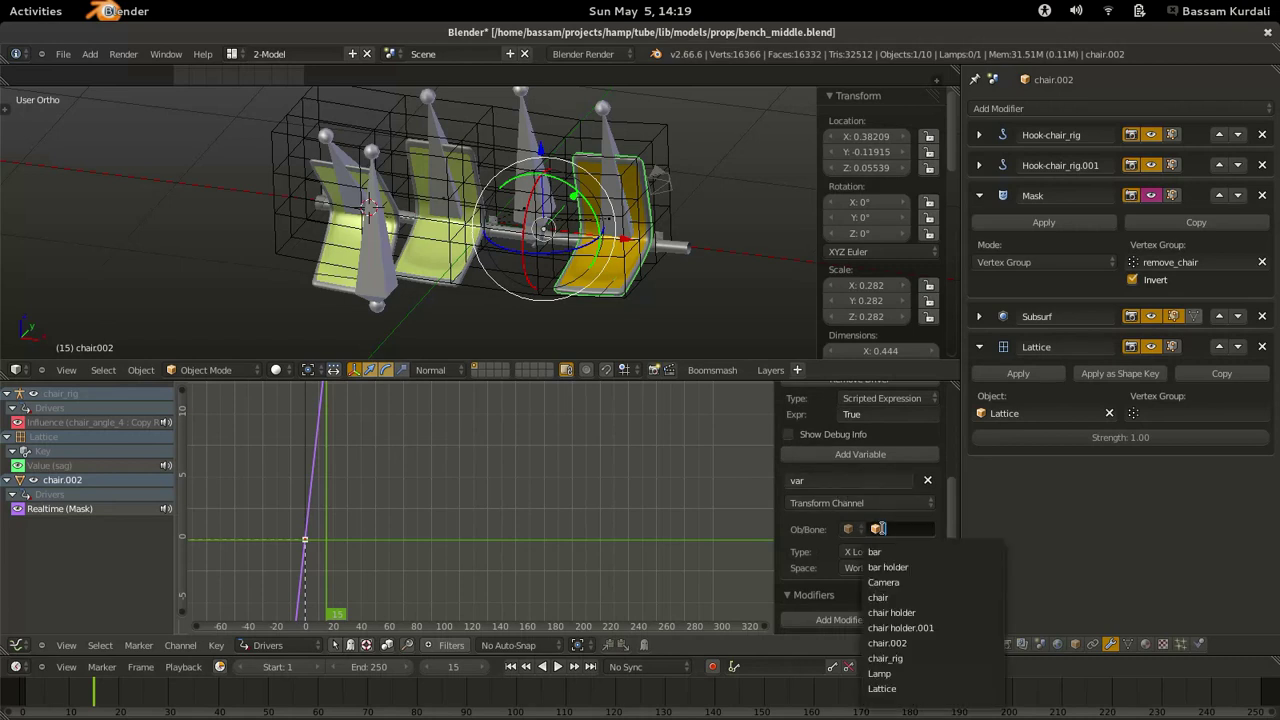
{"action": "type", "text": "ri"}
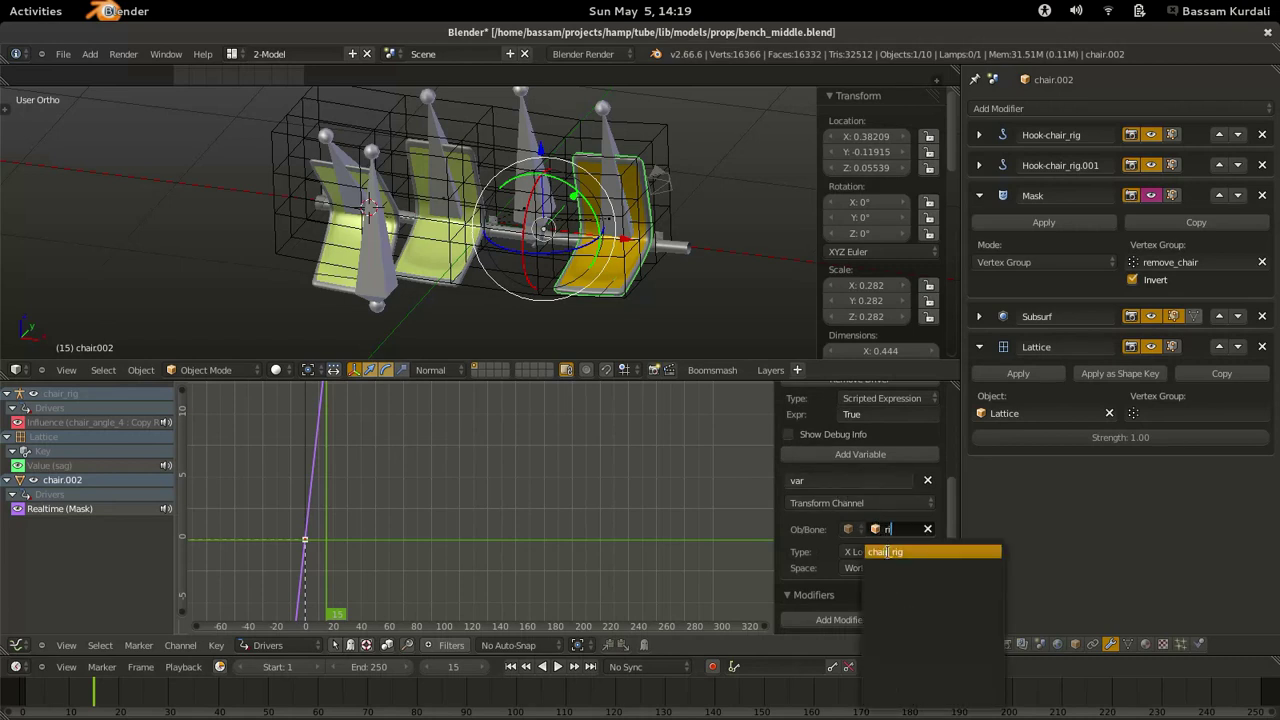
{"action": "left_click", "coordinate": [887, 552]}
{"action": "left_click", "coordinate": [862, 567]}
{"action": "left_click", "coordinate": [866, 558]}
{"action": "left_click", "coordinate": [858, 586]}
{"action": "left_click", "coordinate": [880, 541]}
{"action": "left_click", "coordinate": [846, 545]}
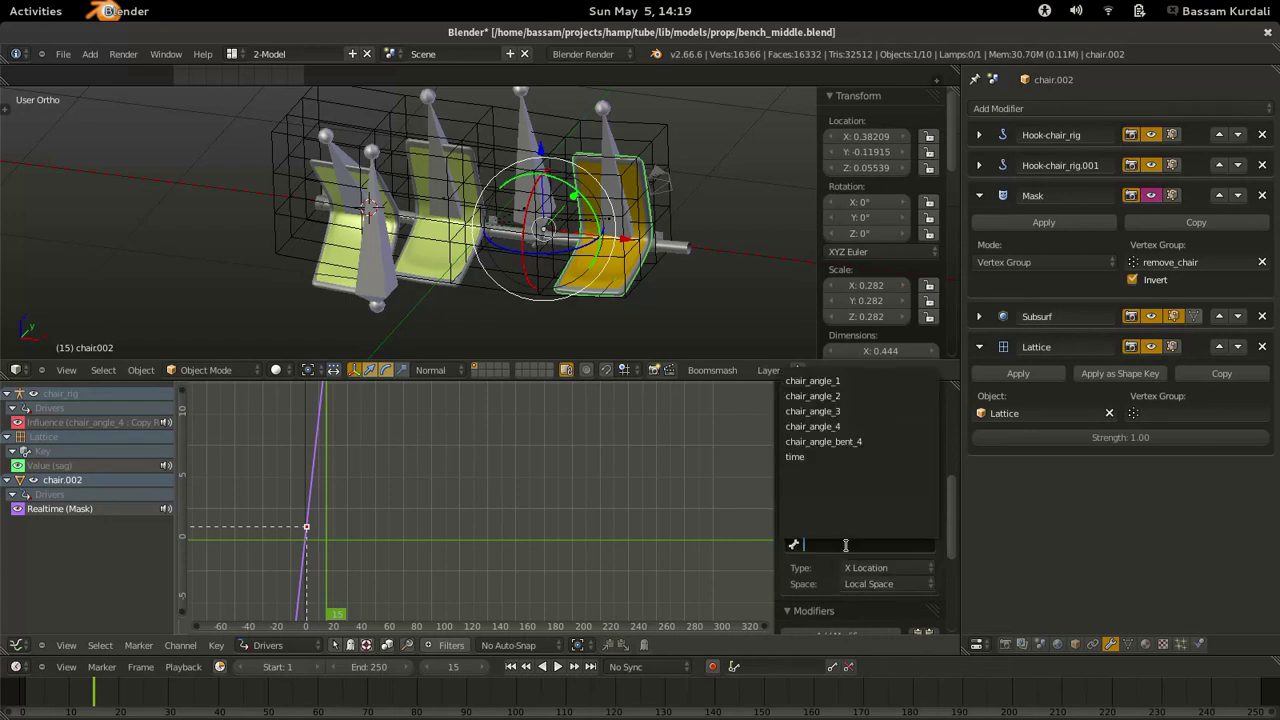
{"action": "left_click", "coordinate": [857, 450]}
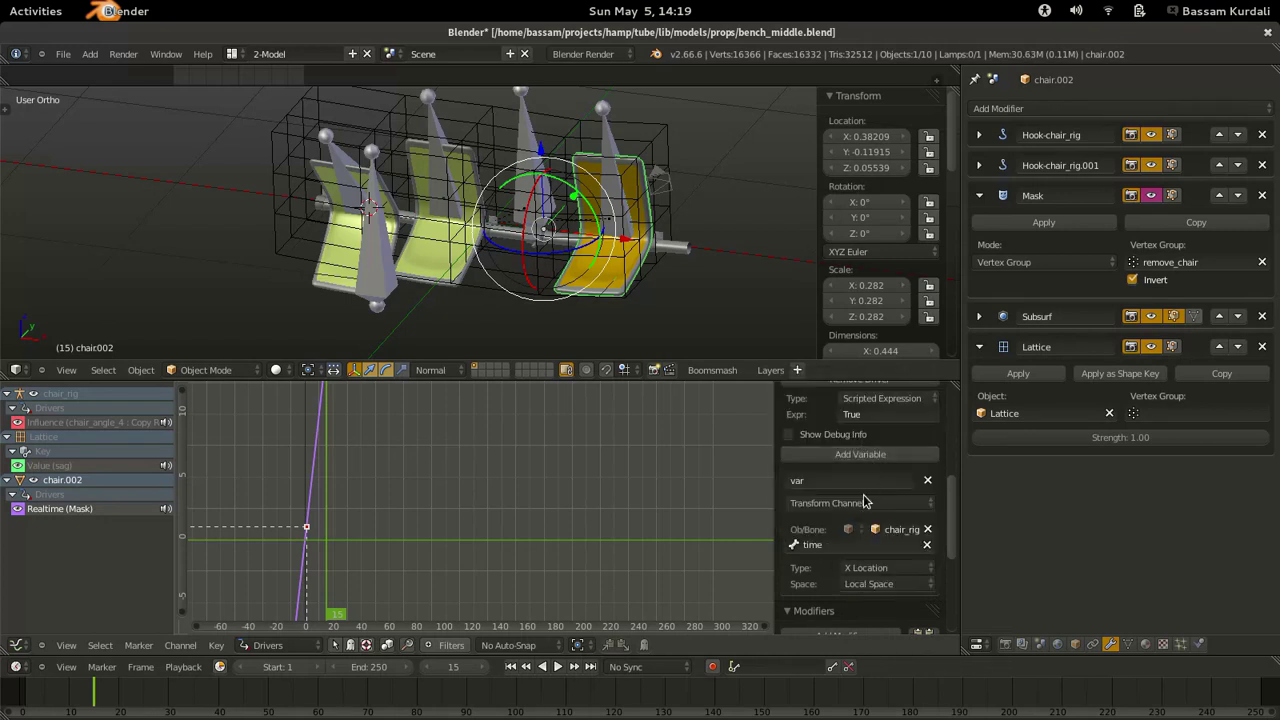
Rename the mask driver's variable as time and set the scripted expression to time>.8.
{"action": "left_click", "coordinate": [833, 478]}
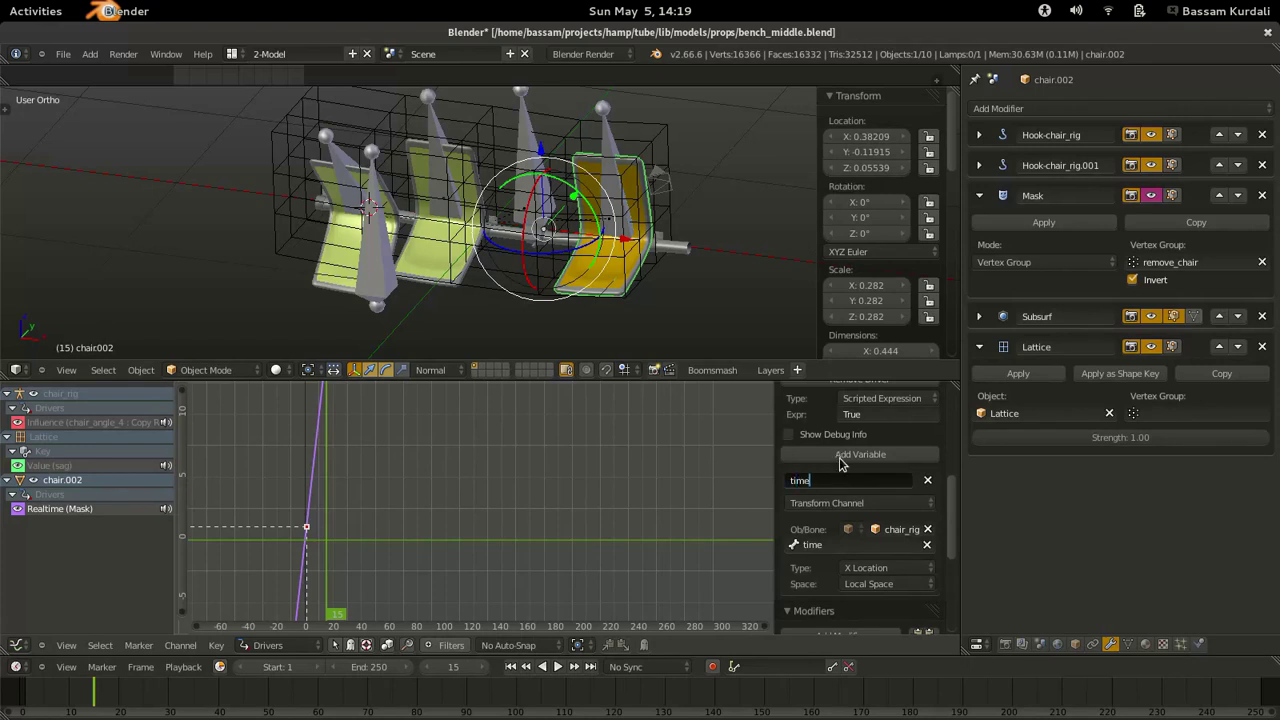
{"action": "type", "text": "time"}
{"action": "key", "text": "Return"}
{"action": "scroll", "coordinate": [870, 480], "scroll_direction": "up", "scroll_amount": 2}
{"action": "left_click", "coordinate": [862, 471]}
{"action": "type", "text": "ti"}
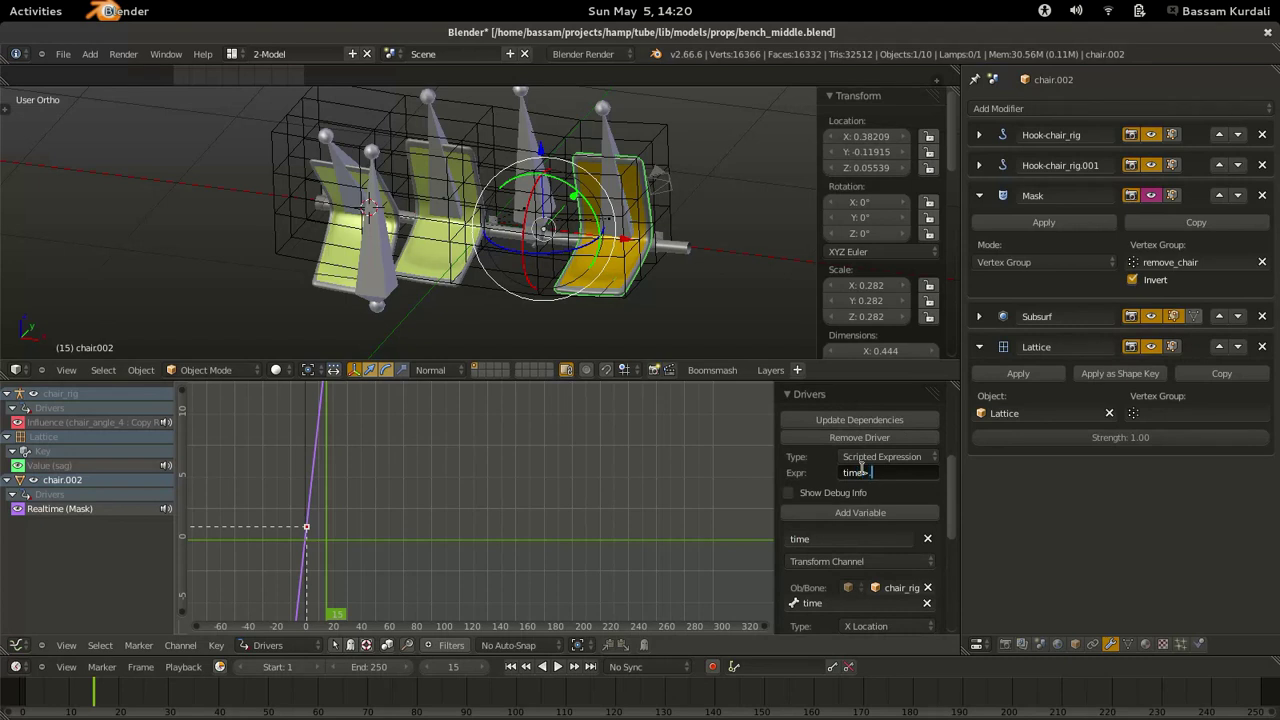
{"action": "key", "text": "Return"}
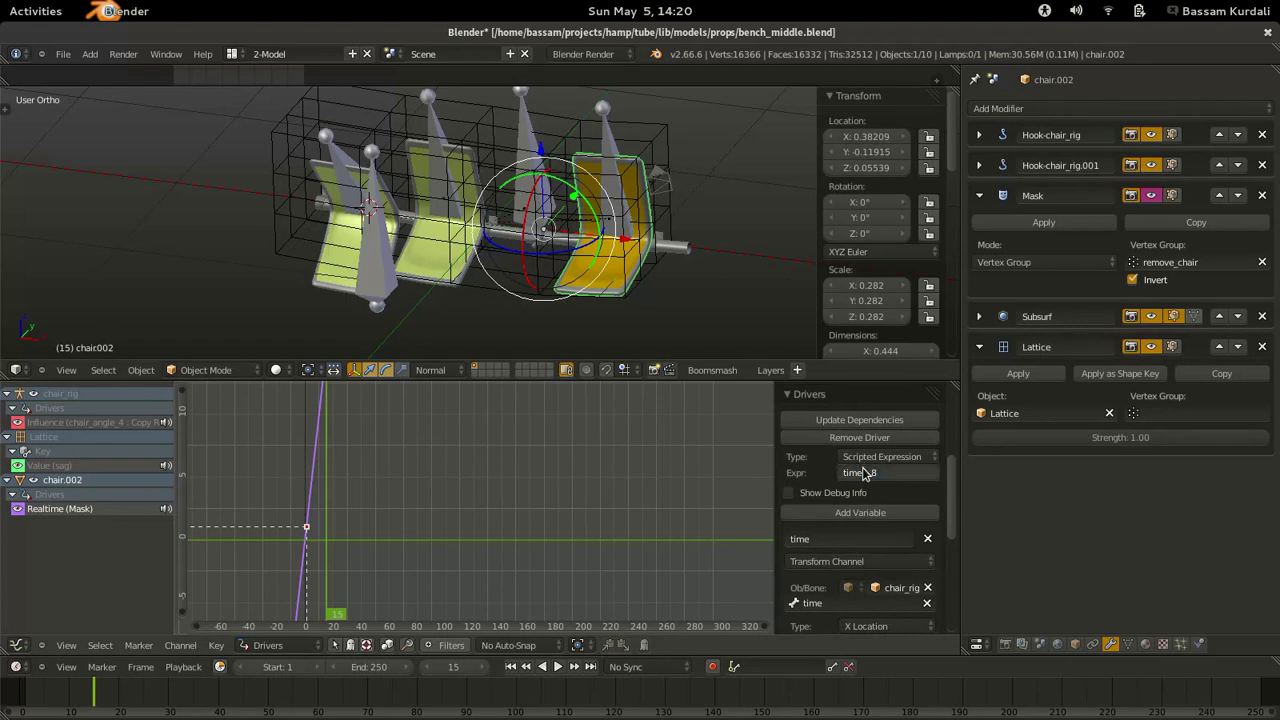
Copy the viewport visibility driver of the Mask modifier onto its render visibility.
{"action": "right_click", "coordinate": [1152, 198]}
{"action": "left_click", "coordinate": [1148, 205]}
{"action": "right_click", "coordinate": [1131, 198]}
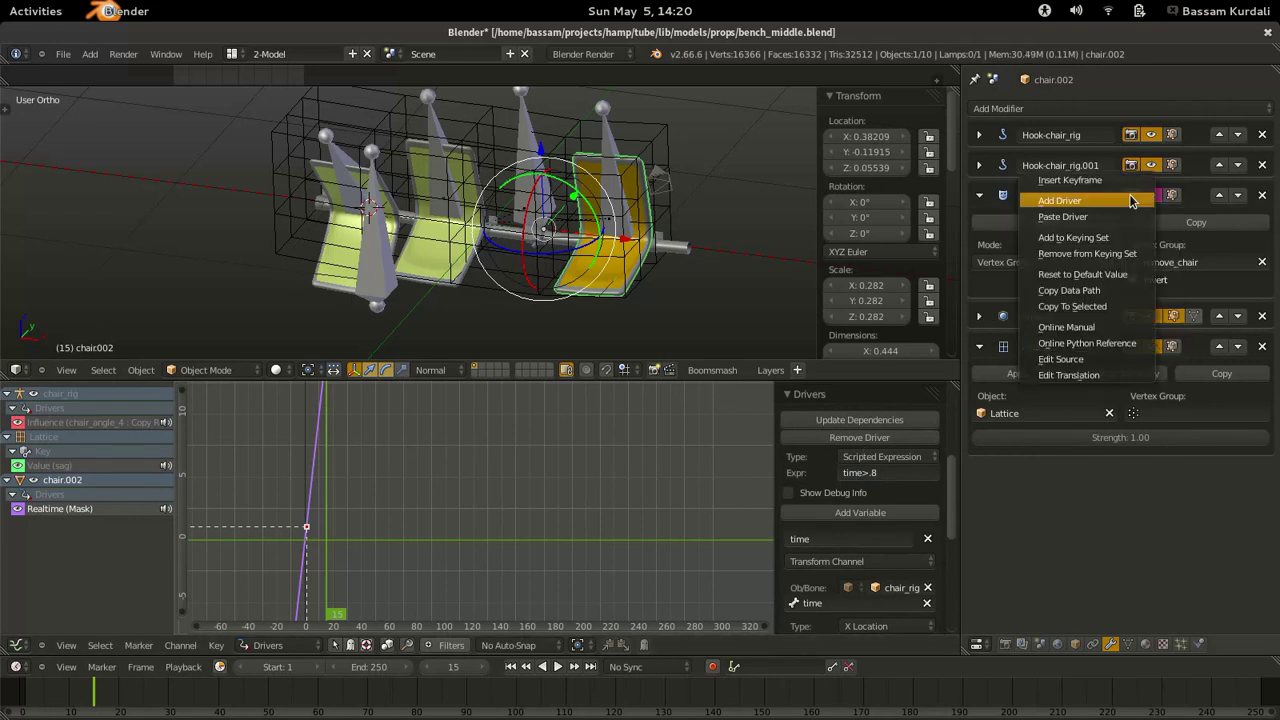
{"action": "left_click", "coordinate": [1120, 216]}
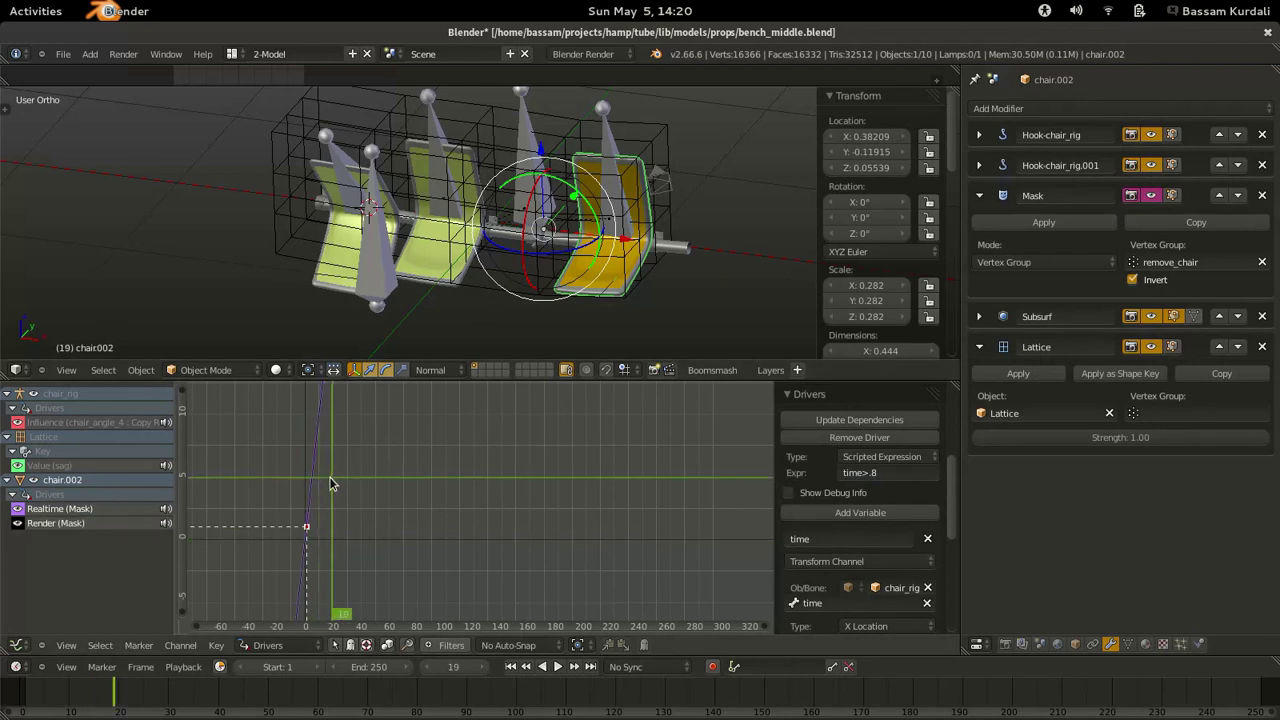
Step the timeline back to frame 12 and show the debug info of the mask driver.
{"action": "key", "text": "Left"}
{"action": "key", "text": "Left"}
{"action": "key", "text": "Left"}
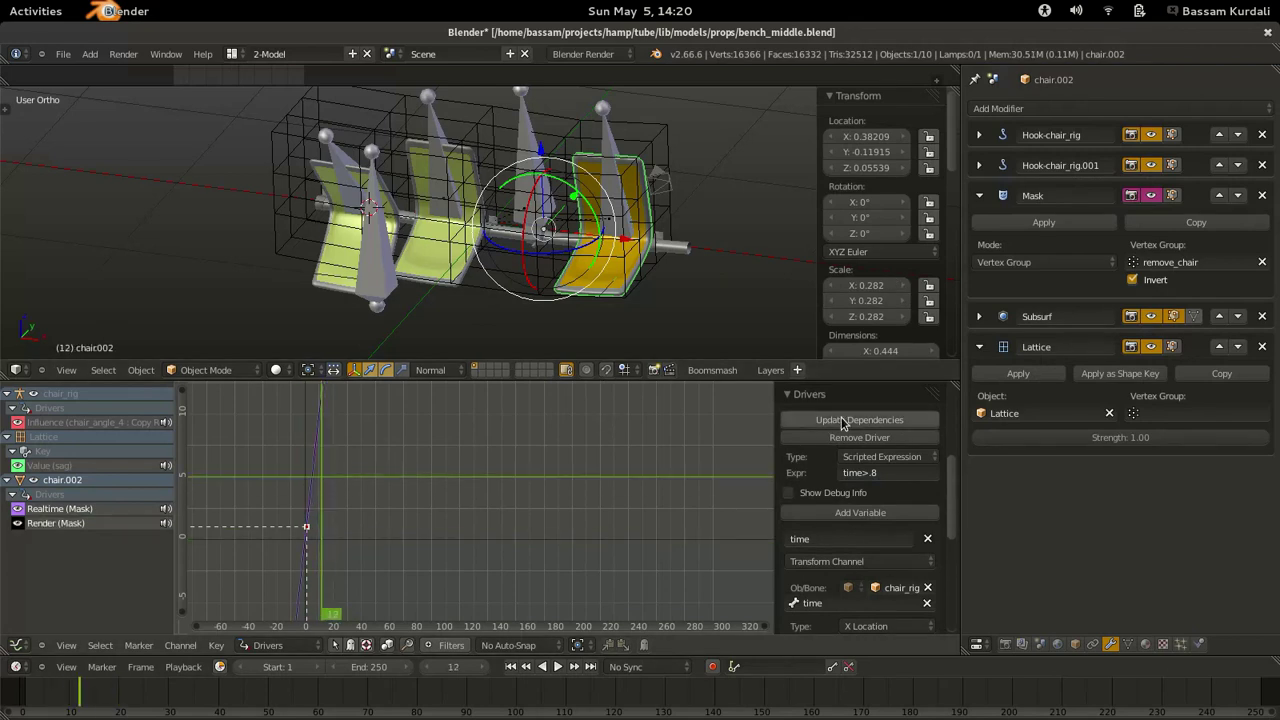
{"action": "left_click", "coordinate": [788, 493]}
{"action": "scroll", "coordinate": [790, 500], "scroll_direction": "down", "scroll_amount": 3}
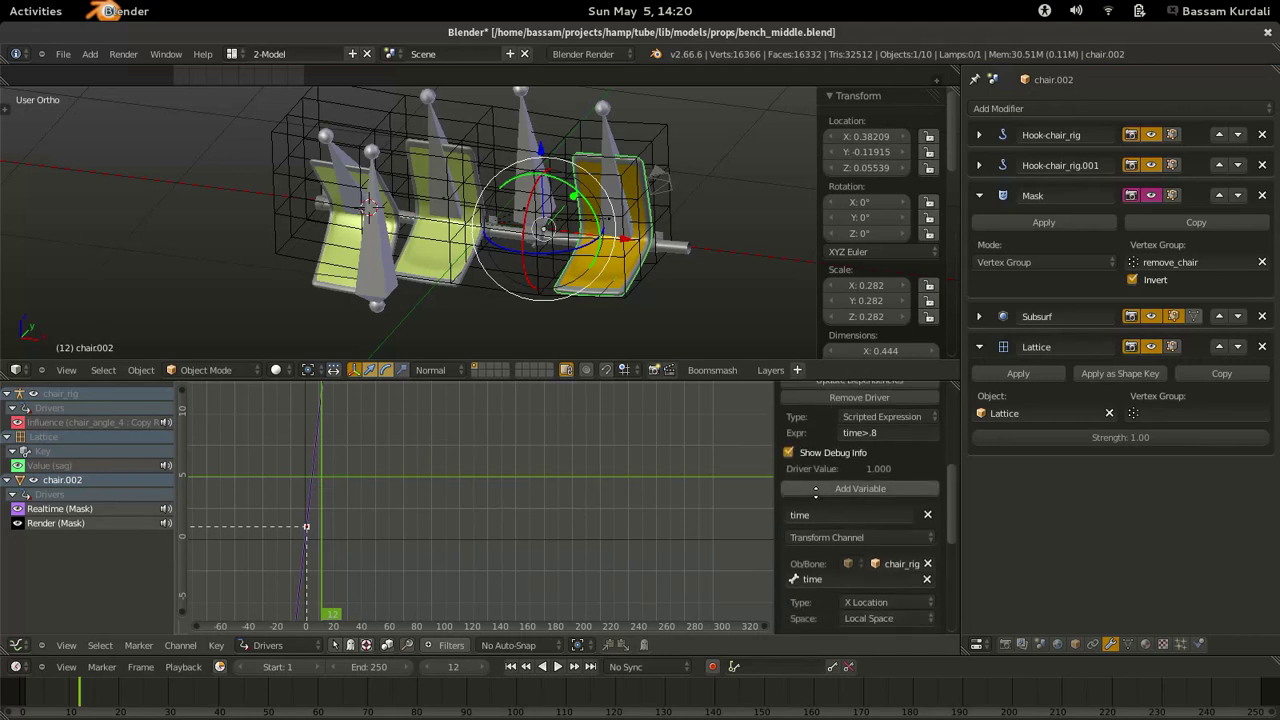
Move the time bone back along its local X axis to about 0.41 to test the mask driver.
{"action": "right_click", "coordinate": [378, 308]}
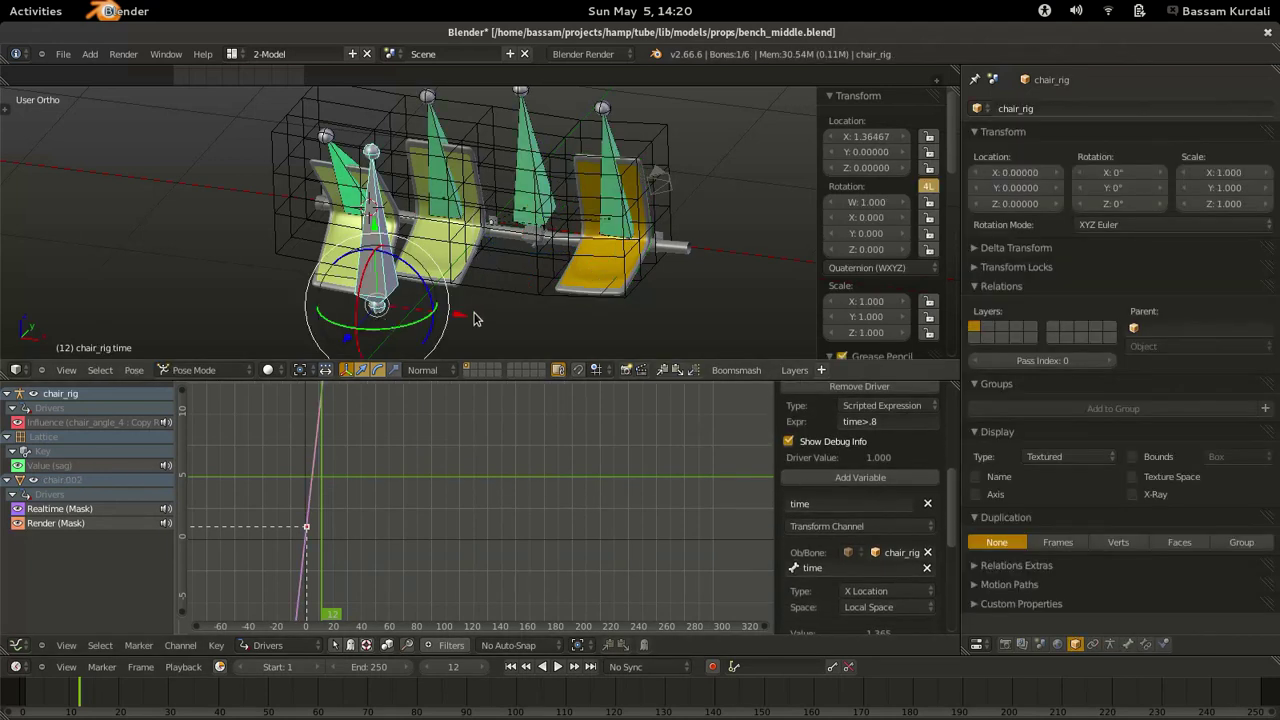
{"action": "key", "text": "g"}
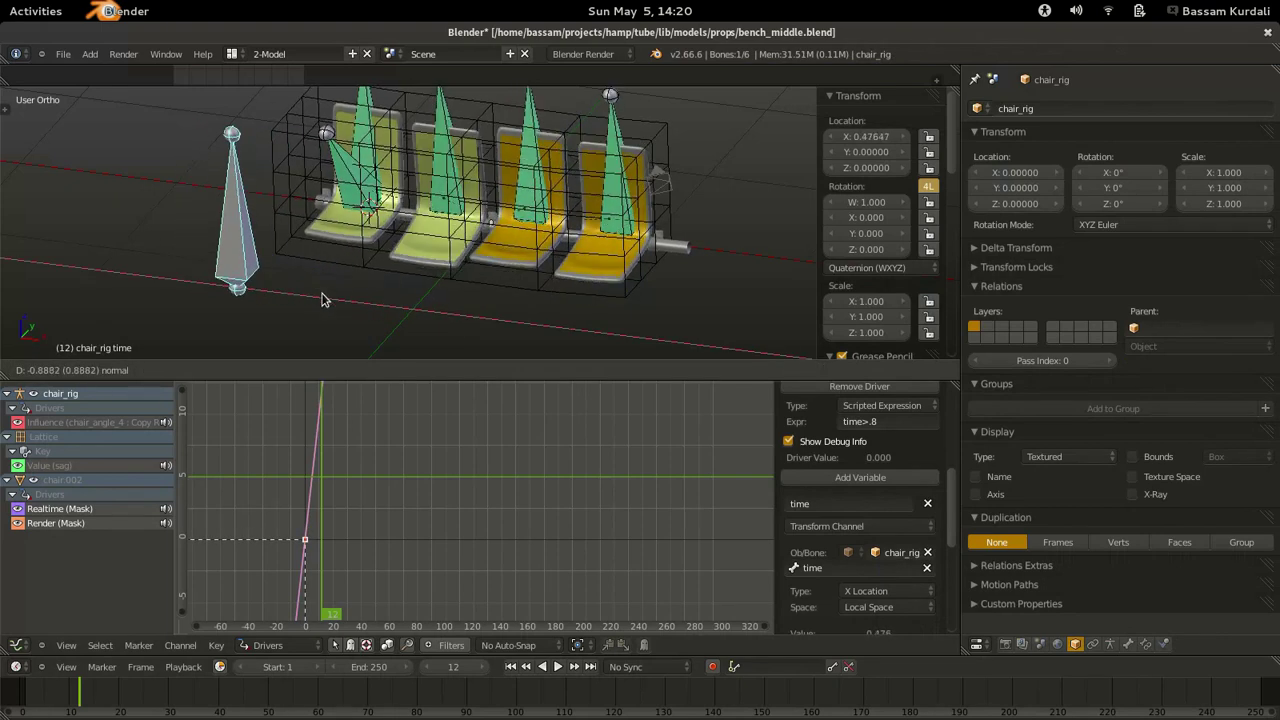
{"action": "left_click", "coordinate": [265, 325]}
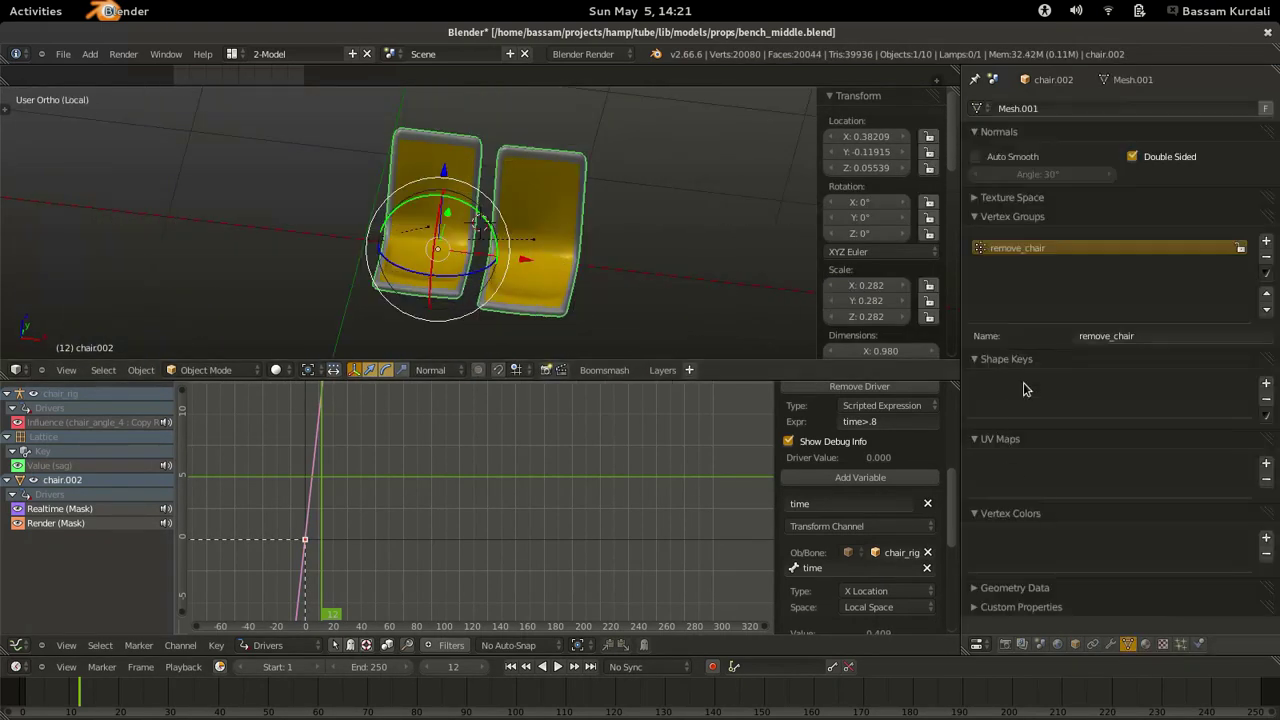
Add a Basis shape key to the orange chairs' mesh and a second shape key named age.
{"action": "left_click", "coordinate": [1252, 384]}
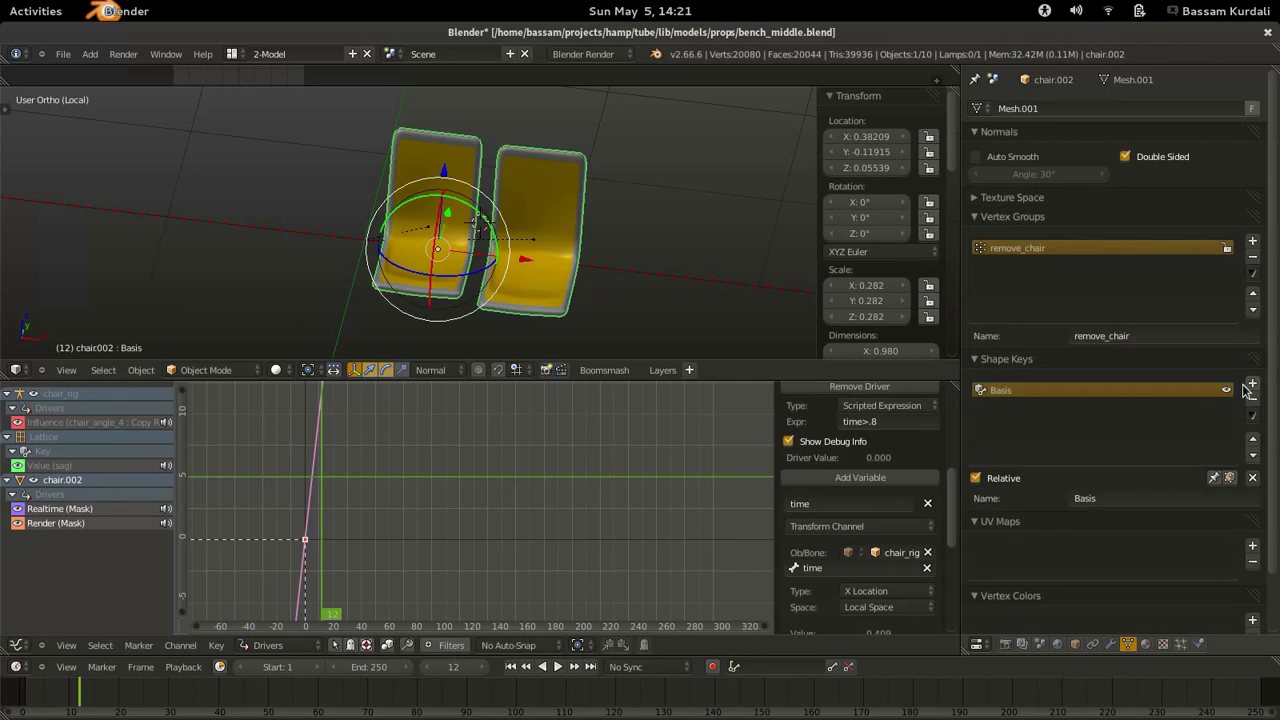
{"action": "left_click", "coordinate": [1252, 384]}
{"action": "left_click", "coordinate": [1156, 498]}
{"action": "type", "text": "age"}
{"action": "key", "text": "Return"}
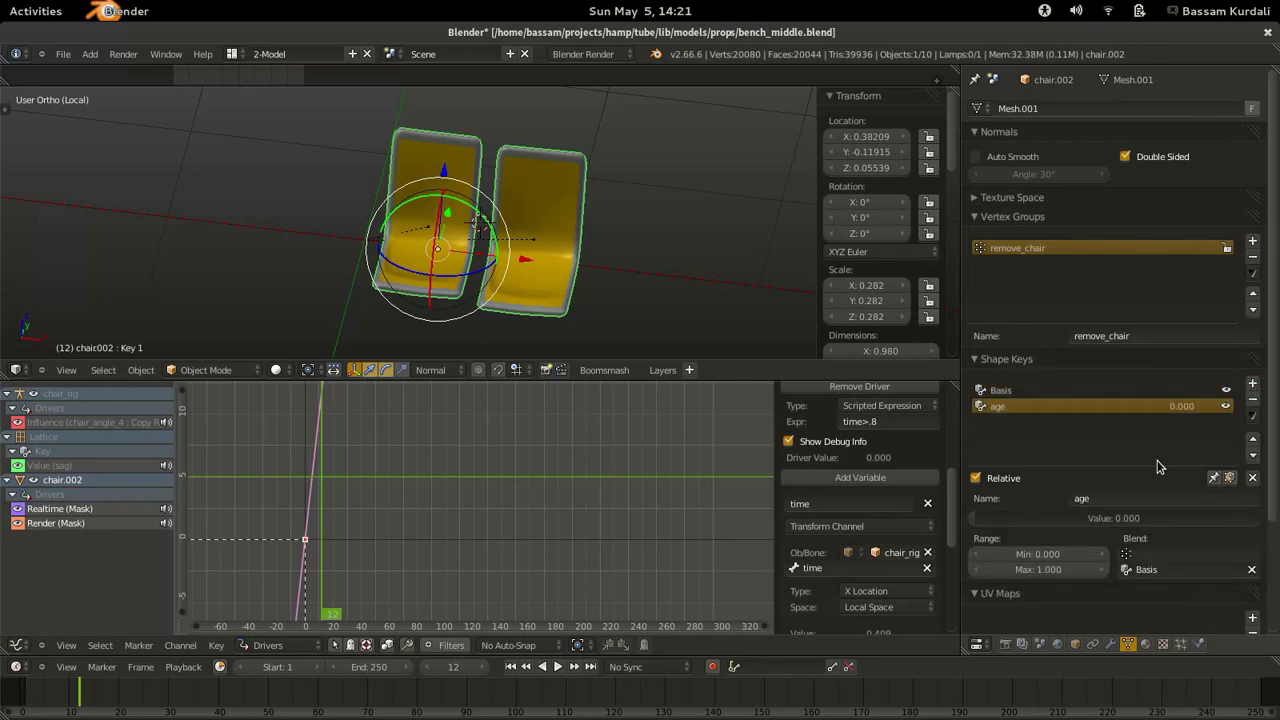
Enter edit mode on the orange chairs and make the edit cage follow the Subsurf modifier's result.
{"action": "key", "text": "Tab"}
{"action": "scroll", "coordinate": [446, 187], "scroll_direction": "up", "scroll_amount": 2}
{"action": "middle_click_drag", "start_coordinate": [446, 187], "coordinate": [423, 214]}
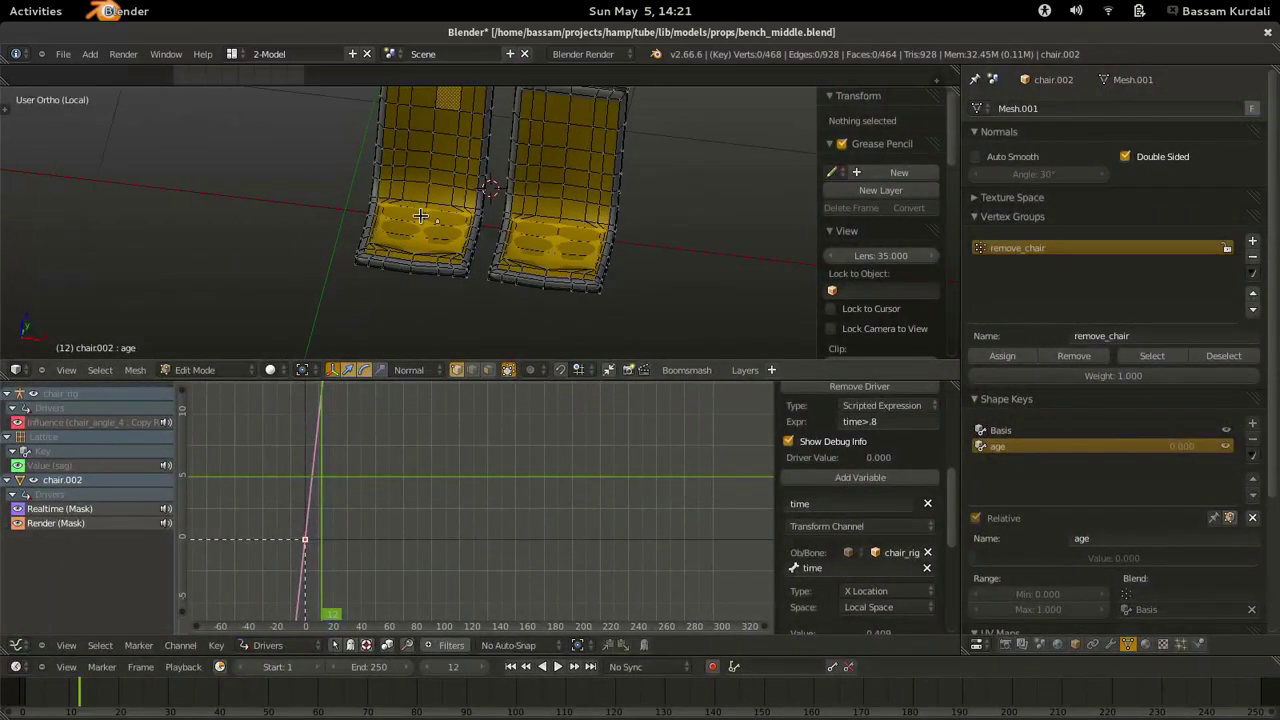
{"action": "left_click", "coordinate": [1110, 644]}
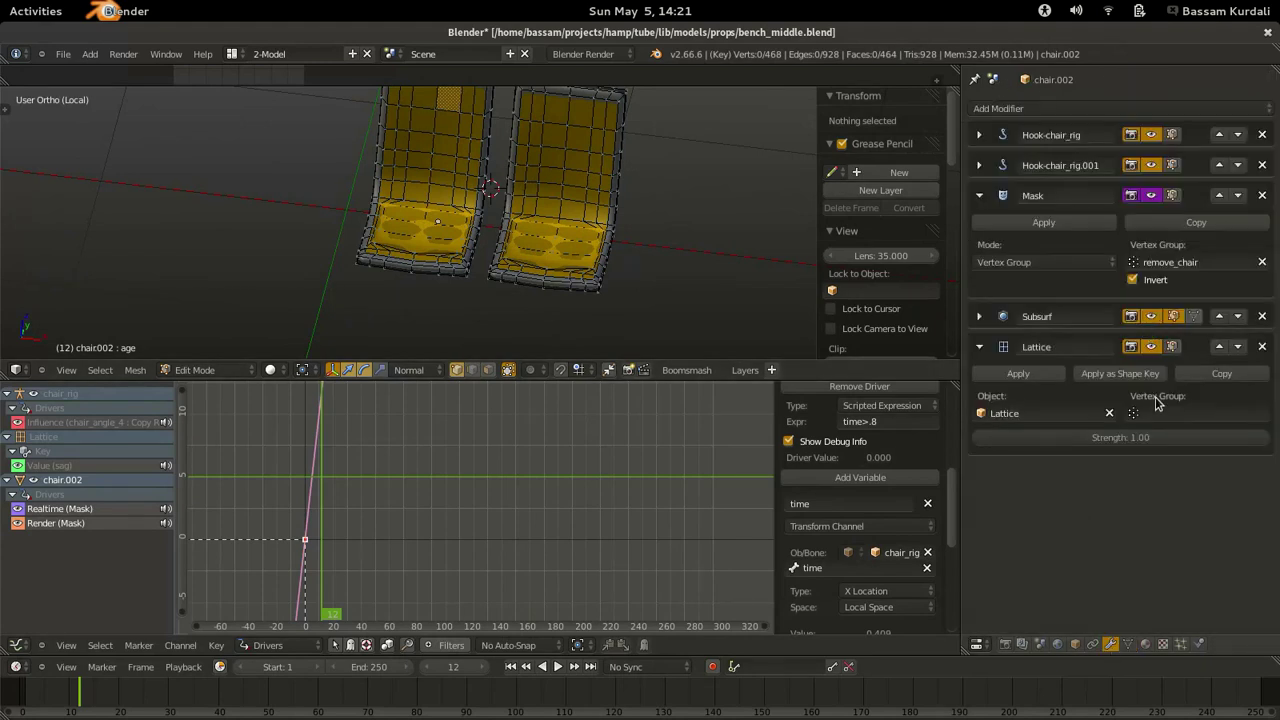
{"action": "left_click", "coordinate": [1193, 317]}
Push a seat vertex of the first orange chair down along its normal using smooth proportional editing with a size of about 0.26.
{"action": "scroll", "coordinate": [455, 225], "scroll_direction": "up", "scroll_amount": 2}
{"action": "middle_click_drag", "start_coordinate": [386, 249], "coordinate": [489, 195]}
{"action": "middle_click_drag", "start_coordinate": [394, 232], "coordinate": [407, 197]}
{"action": "middle_click_drag", "start_coordinate": [482, 230], "coordinate": [455, 242]}
{"action": "right_click", "coordinate": [470, 240]}
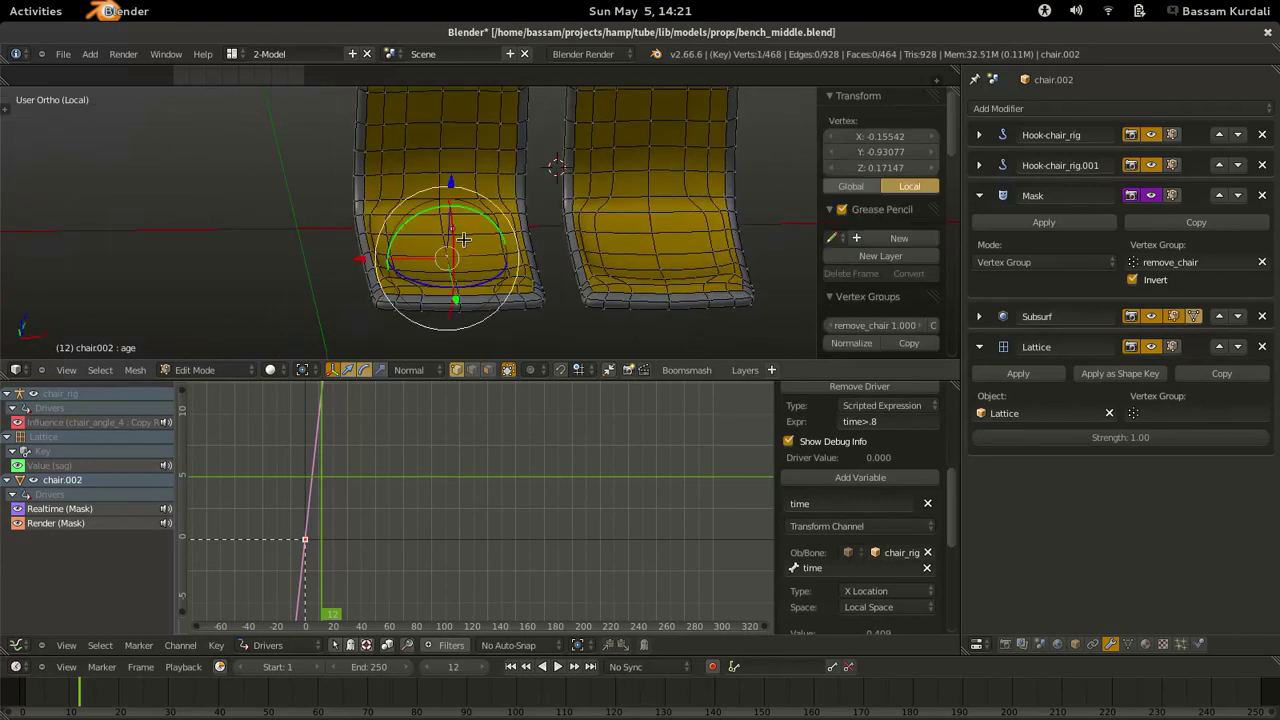
{"action": "left_click_drag", "start_coordinate": [450, 180], "coordinate": [451, 179]}
{"action": "scroll", "coordinate": [449, 180], "scroll_direction": "up", "scroll_amount": 7}
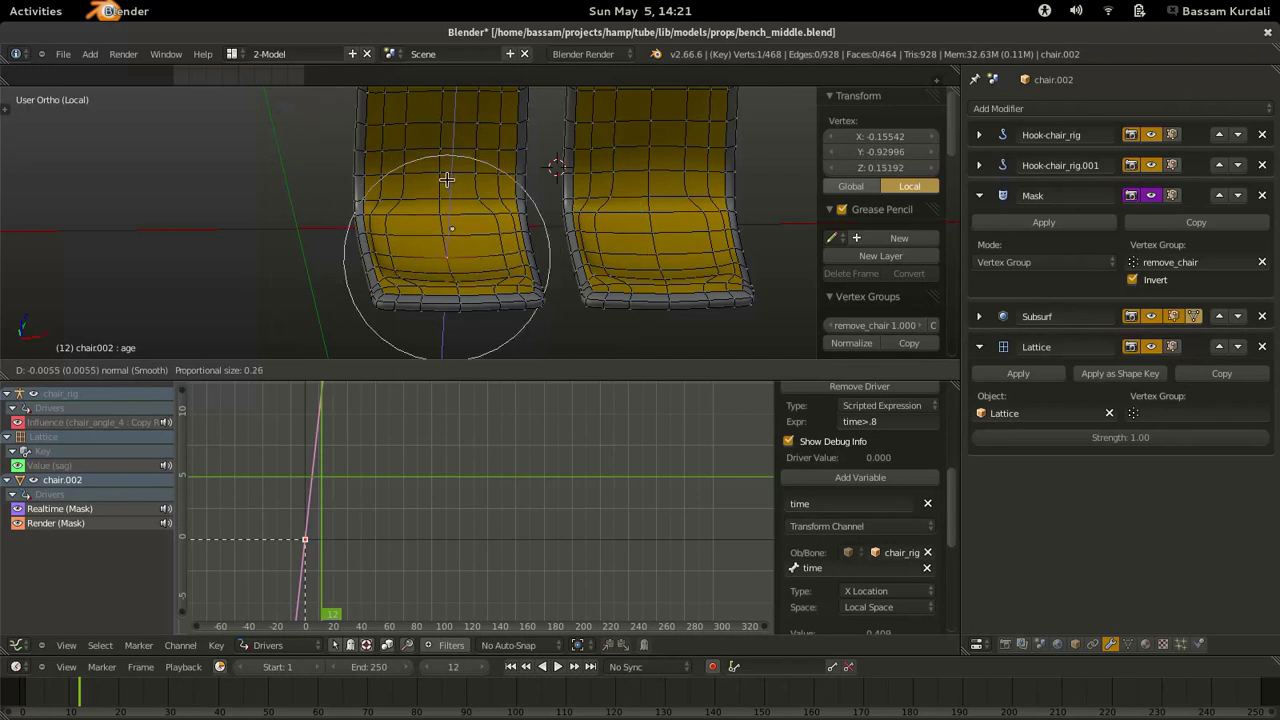
{"action": "left_click", "coordinate": [428, 188]}
Push an upper and a lower backrest vertex of the first orange chair along their normals with smooth proportional editing.
{"action": "middle_click_drag", "start_coordinate": [432, 148], "coordinate": [422, 181]}
{"action": "right_click", "coordinate": [493, 207]}
{"action": "key", "text": "g"}
{"action": "key", "text": "z"}
{"action": "key", "text": "z"}
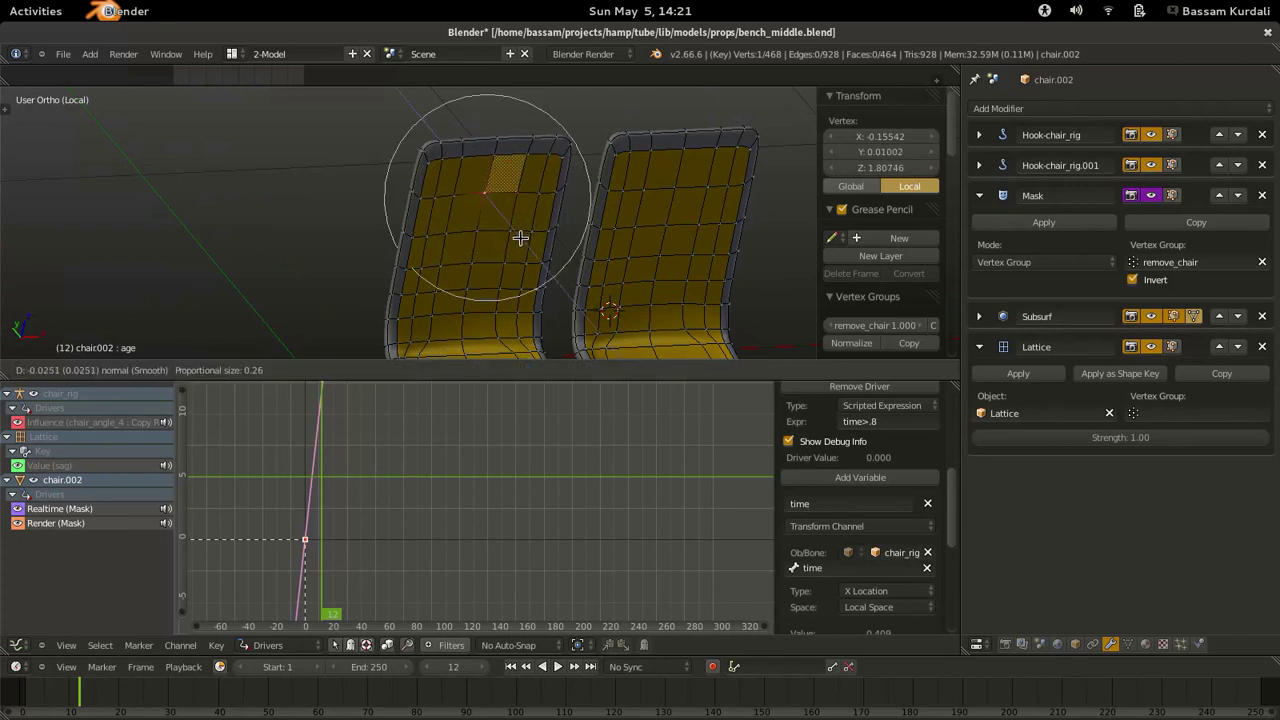
{"action": "left_click", "coordinate": [520, 238]}
{"action": "right_click", "coordinate": [472, 295]}
{"action": "key", "text": "g"}
{"action": "key", "text": "z"}
{"action": "key", "text": "z"}
{"action": "left_click", "coordinate": [497, 315]}
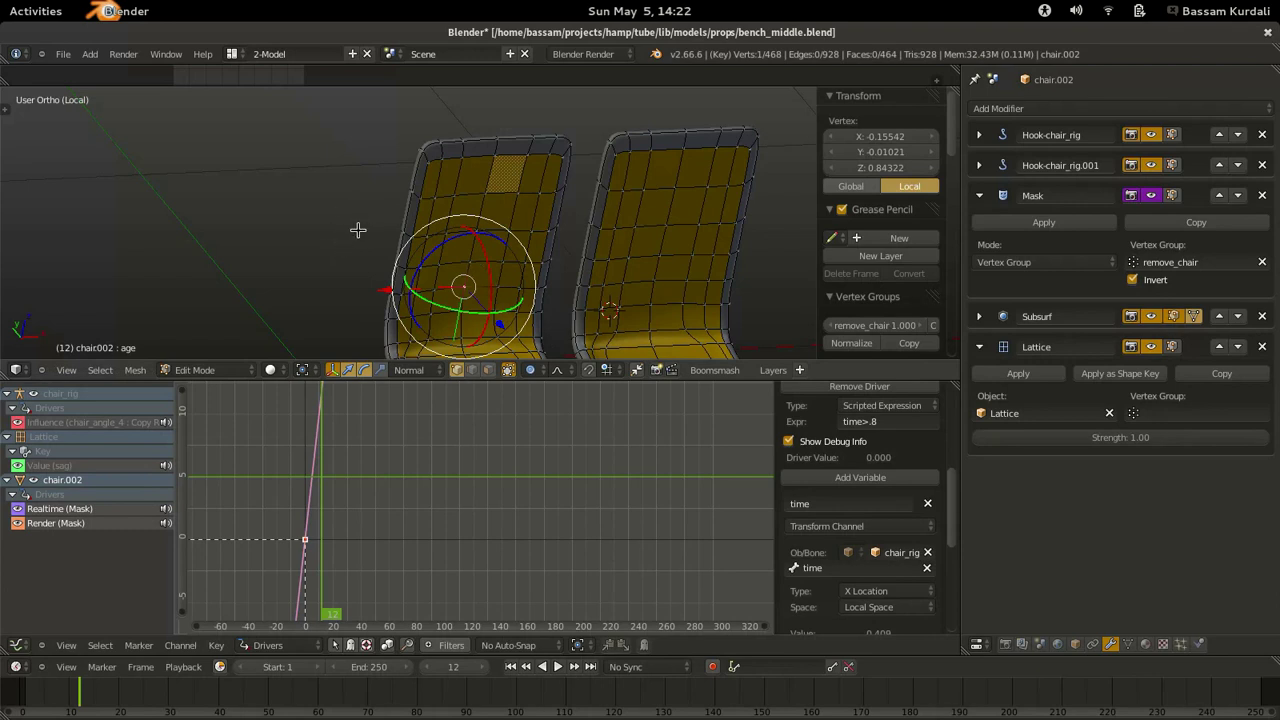
Nudge a vertex near the front of the first orange chair's seat downward with proportional editing.
{"action": "middle_click_drag", "start_coordinate": [494, 261], "coordinate": [349, 141], "text": "shift"}
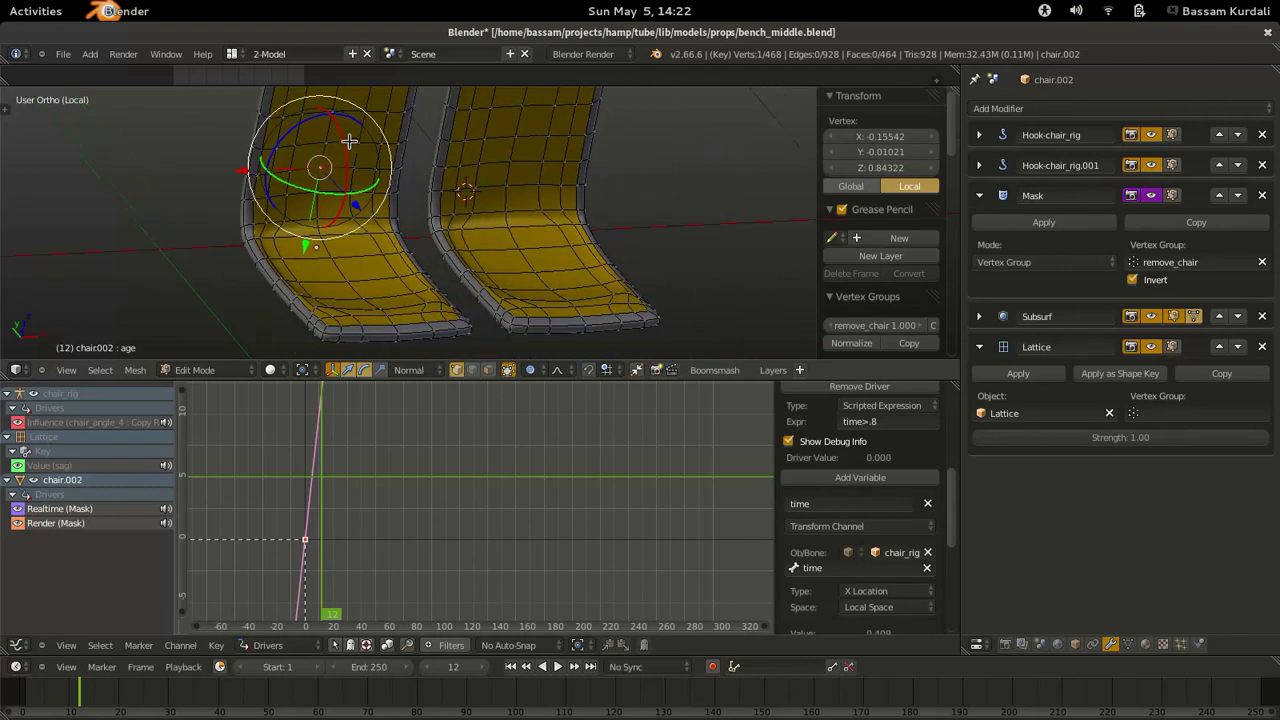
{"action": "middle_click_drag", "start_coordinate": [507, 216], "coordinate": [469, 200], "text": "shift"}
{"action": "right_click", "coordinate": [539, 286]}
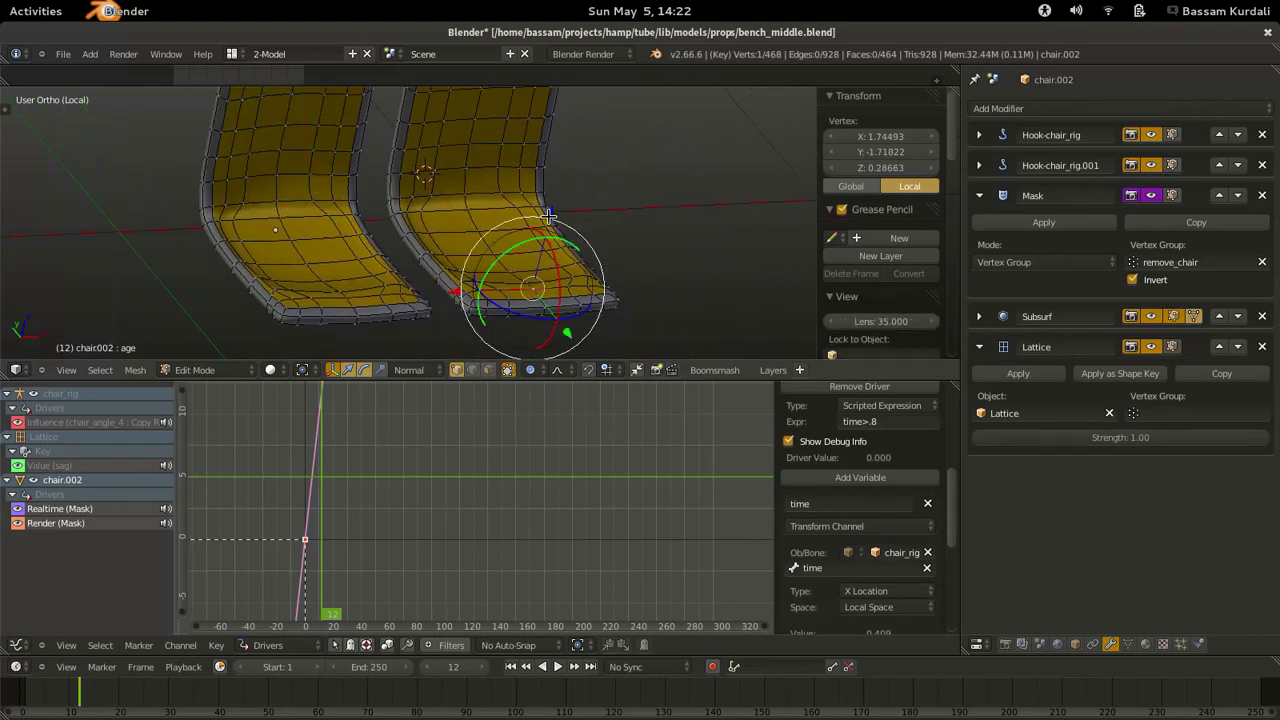
{"action": "right_click", "coordinate": [366, 274]}
{"action": "left_click_drag", "start_coordinate": [361, 228], "coordinate": [359, 240]}
Select a vertex on the orange chairs' side edge and move it along Y with proportional editing.
{"action": "middle_click_drag", "start_coordinate": [483, 177], "coordinate": [441, 276], "text": "shift"}
{"action": "middle_click_drag", "start_coordinate": [477, 219], "coordinate": [444, 315]}
{"action": "right_click", "coordinate": [503, 223]}
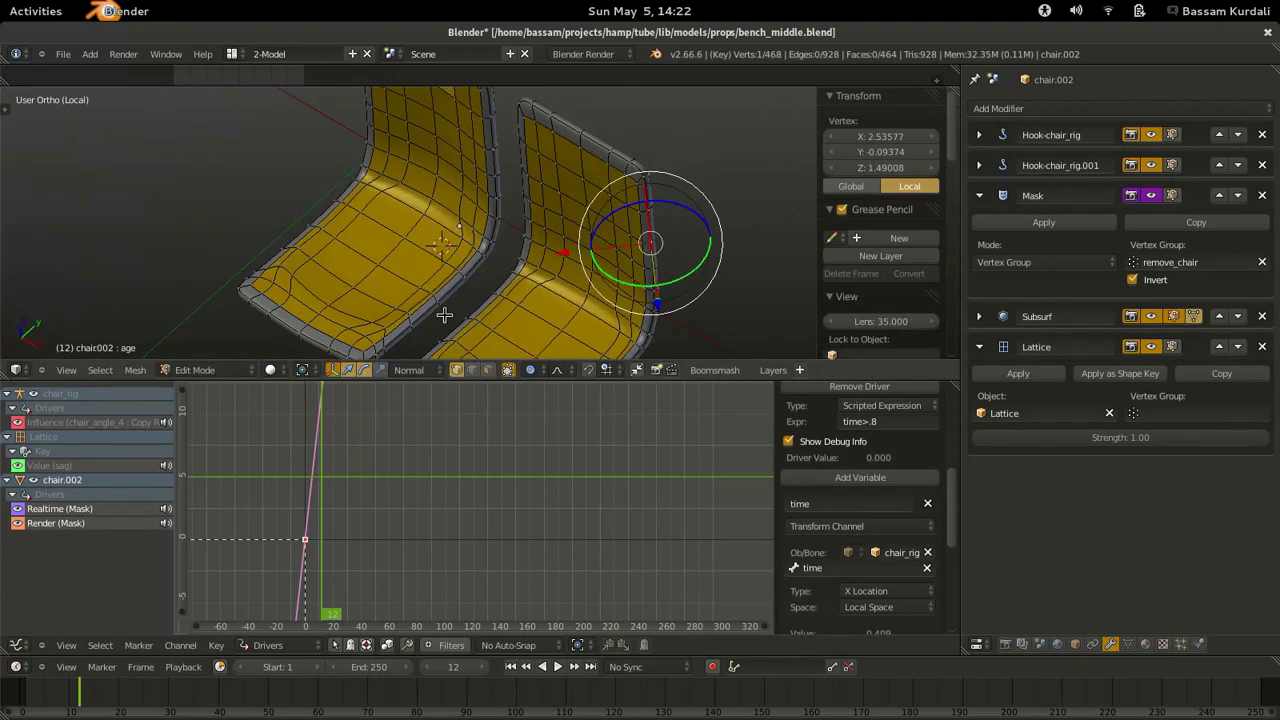
{"action": "key", "text": "g"}
{"action": "key", "text": "y"}
{"action": "left_click", "coordinate": [458, 307]}
Switch to edge selection, select edges along the first orange chair's top backrest rim and hide the transform manipulator.
{"action": "middle_click_drag", "start_coordinate": [456, 148], "coordinate": [440, 190]}
{"action": "key", "text": "ctrl+Tab"}
{"action": "left_click", "coordinate": [443, 215]}
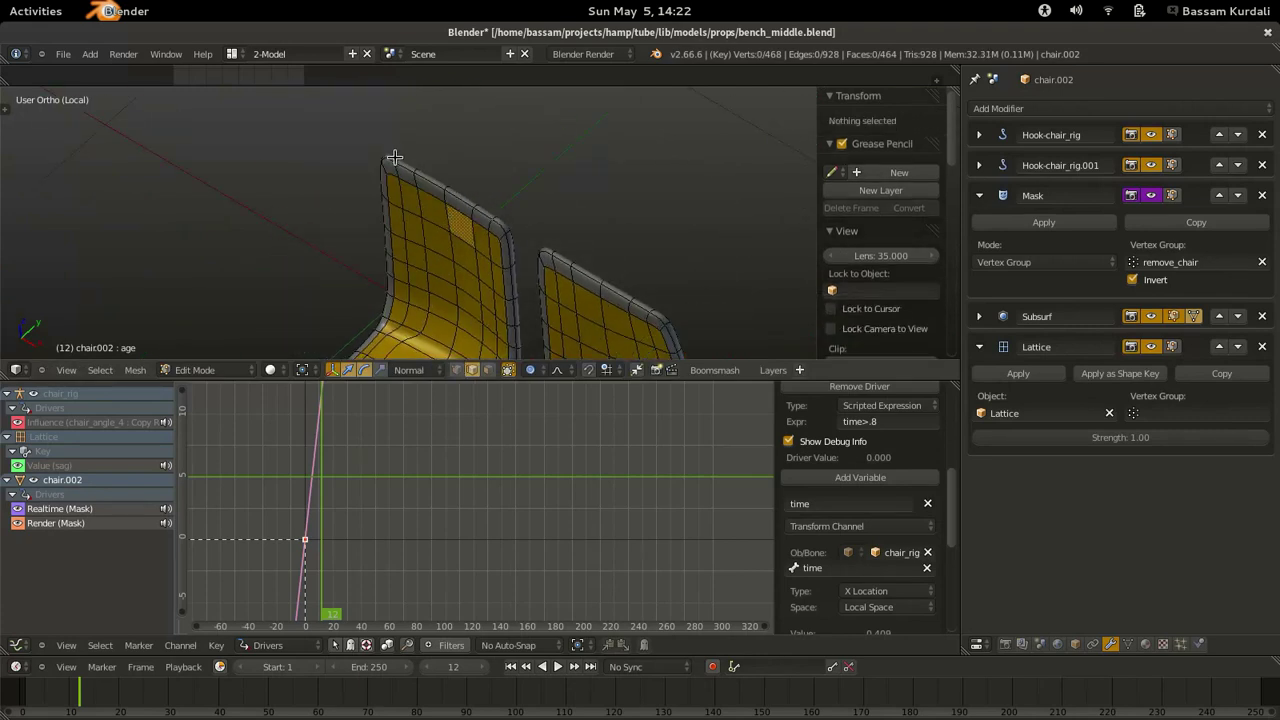
{"action": "right_click", "coordinate": [393, 160]}
{"action": "right_click", "coordinate": [458, 188], "text": "shift"}
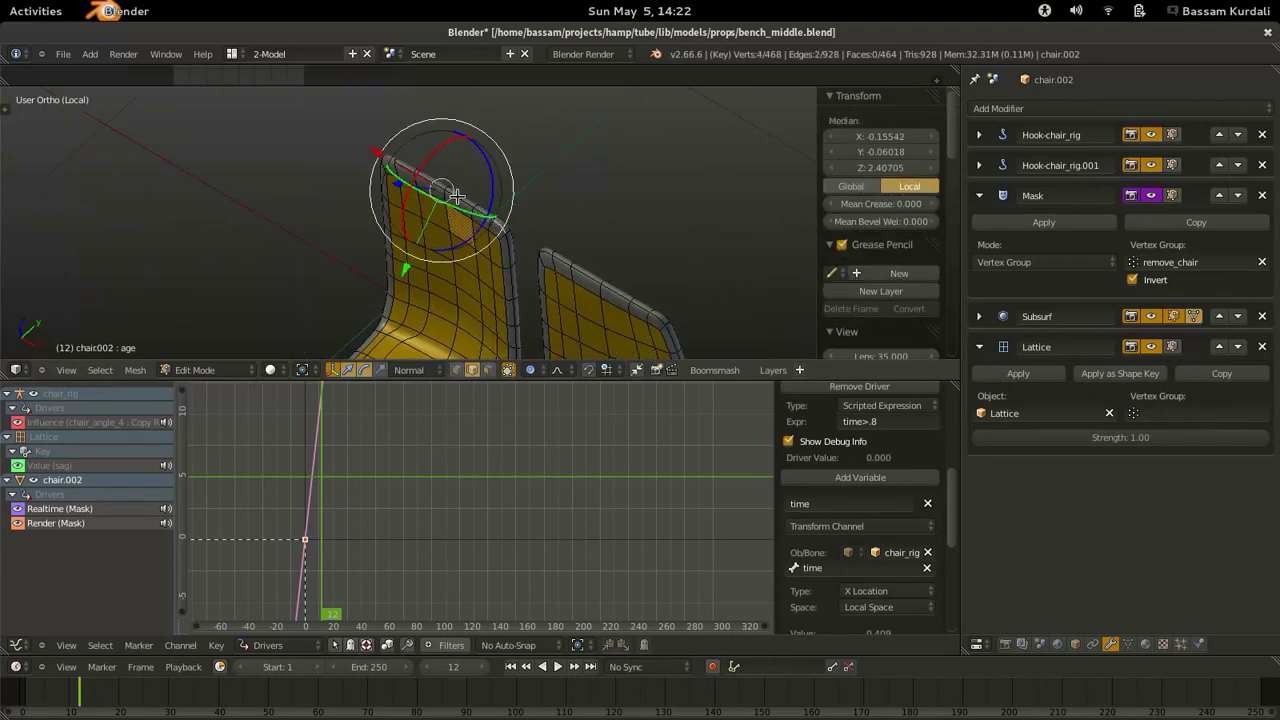
{"action": "key", "text": "ctrl+space"}
{"action": "key", "text": "g"}
{"action": "key", "text": "y"}
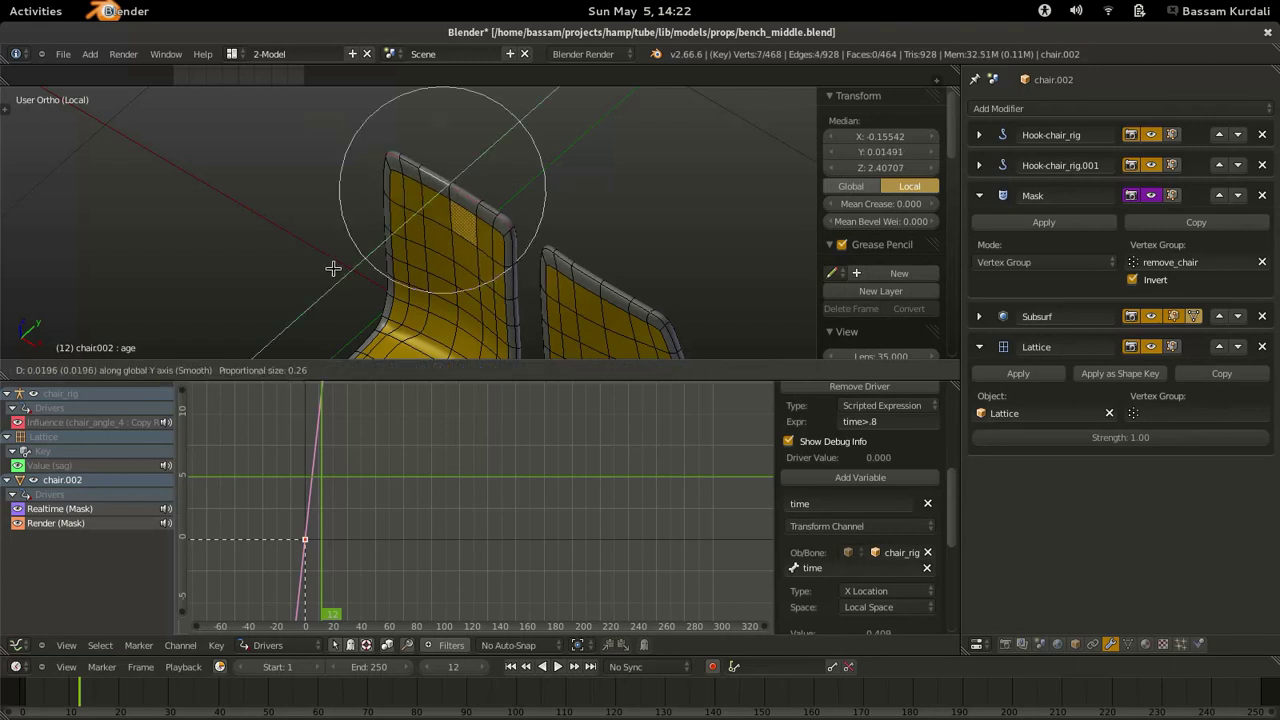
{"action": "right_click", "coordinate": [337, 264]}
Change the proportional editing mode and move the selected rim edges along global Y to a median local Y of about 0.21.
{"action": "left_click", "coordinate": [489, 371]}
{"action": "left_click", "coordinate": [511, 318]}
{"action": "key", "text": "g"}
{"action": "key", "text": "y"}
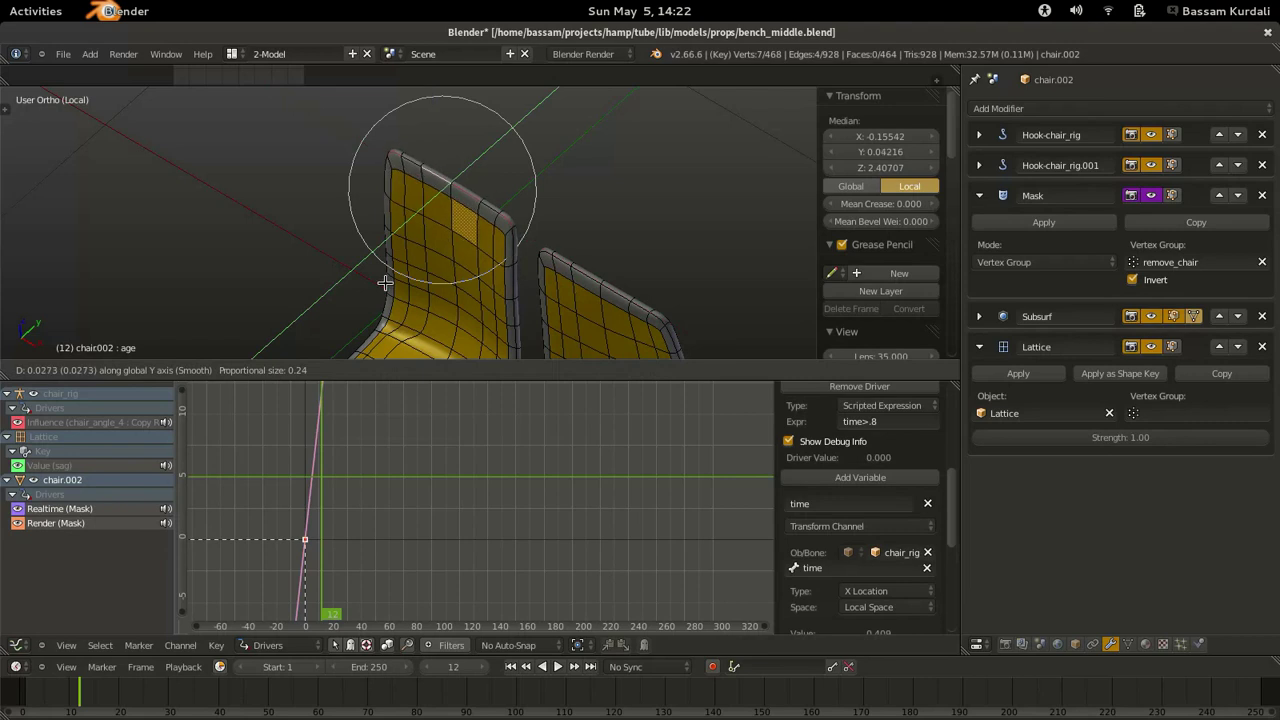
{"action": "left_click", "coordinate": [395, 279]}
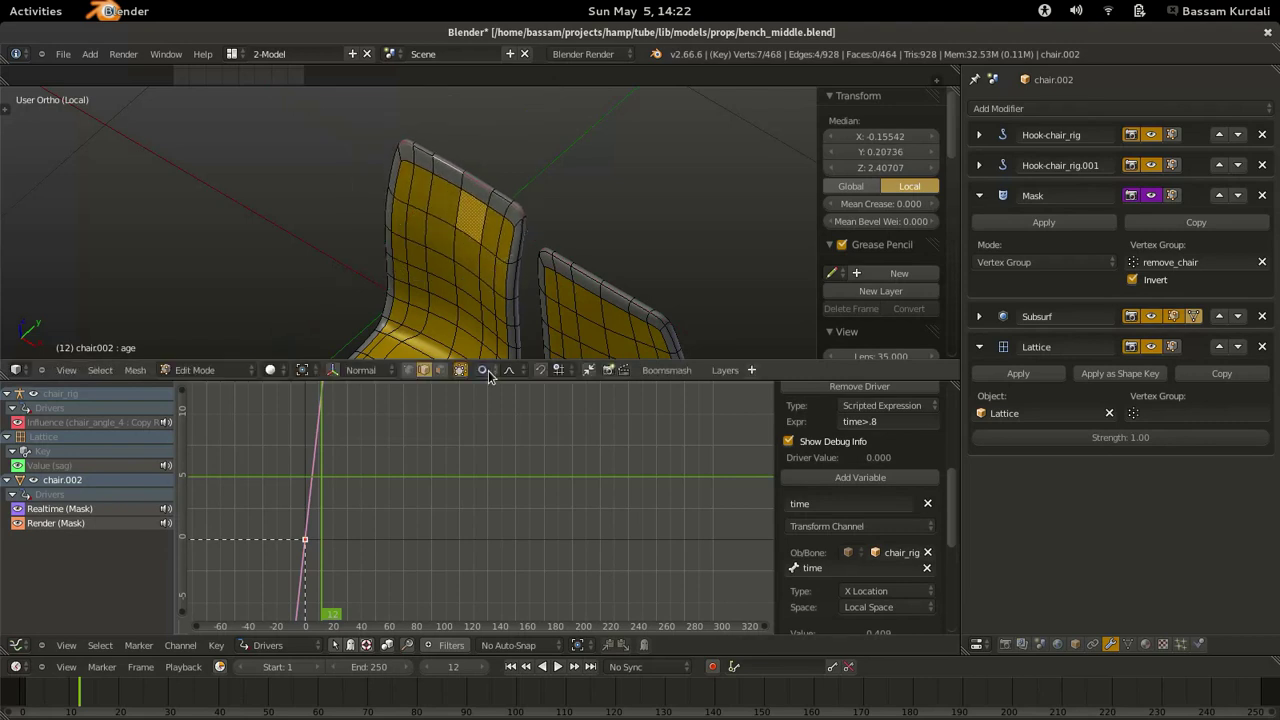
Show the manipulator again, set the transform orientation to Global, shift the selected rim edges slightly and leave edit mode.
{"action": "key", "text": "ctrl+space"}
{"action": "left_click", "coordinate": [415, 370]}
{"action": "left_click", "coordinate": [428, 319]}
{"action": "left_click", "coordinate": [423, 371]}
{"action": "left_click", "coordinate": [420, 354]}
{"action": "left_click_drag", "start_coordinate": [462, 217], "coordinate": [467, 219]}
{"action": "middle_click_drag", "start_coordinate": [386, 297], "coordinate": [471, 268]}
{"action": "key", "text": "Tab"}
{"action": "middle_click_drag", "start_coordinate": [482, 189], "coordinate": [448, 298], "text": "ctrl"}
{"action": "middle_click_drag", "start_coordinate": [448, 298], "coordinate": [463, 242], "text": "shift"}
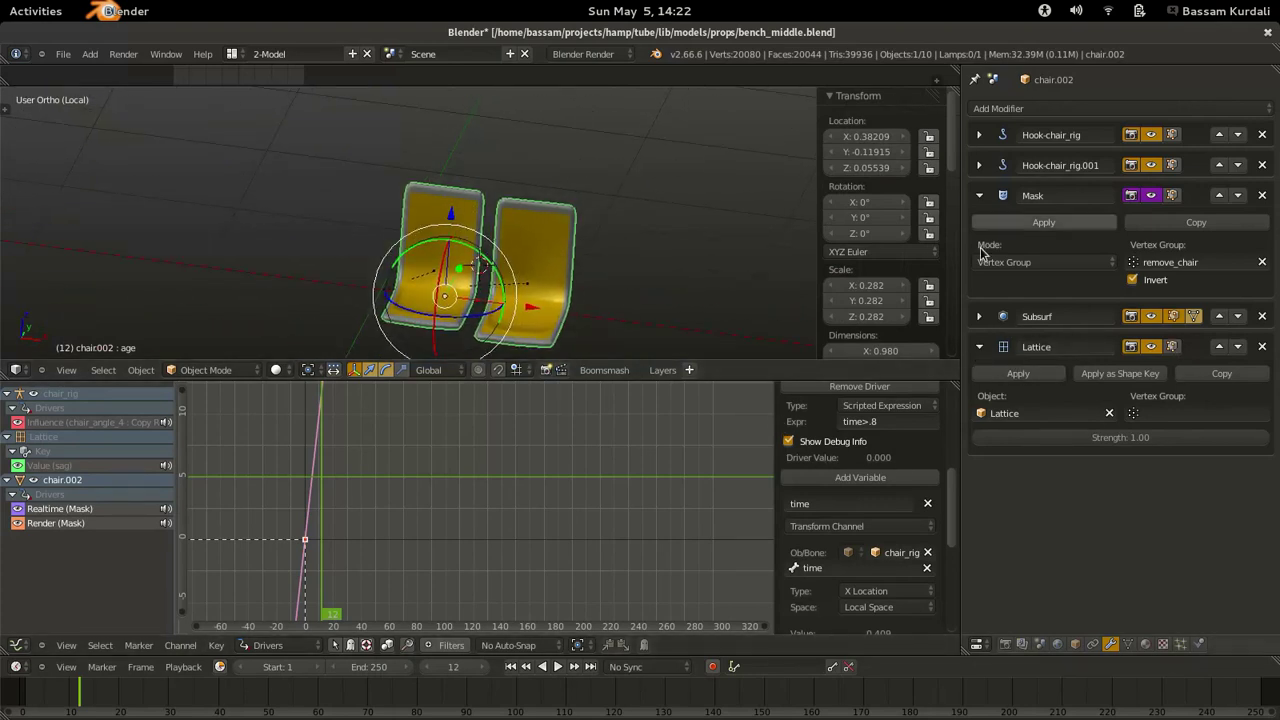
Paste the copied time driver onto the age shape key's value and set the driver type to Averaged Value.
{"action": "left_click", "coordinate": [1128, 644]}
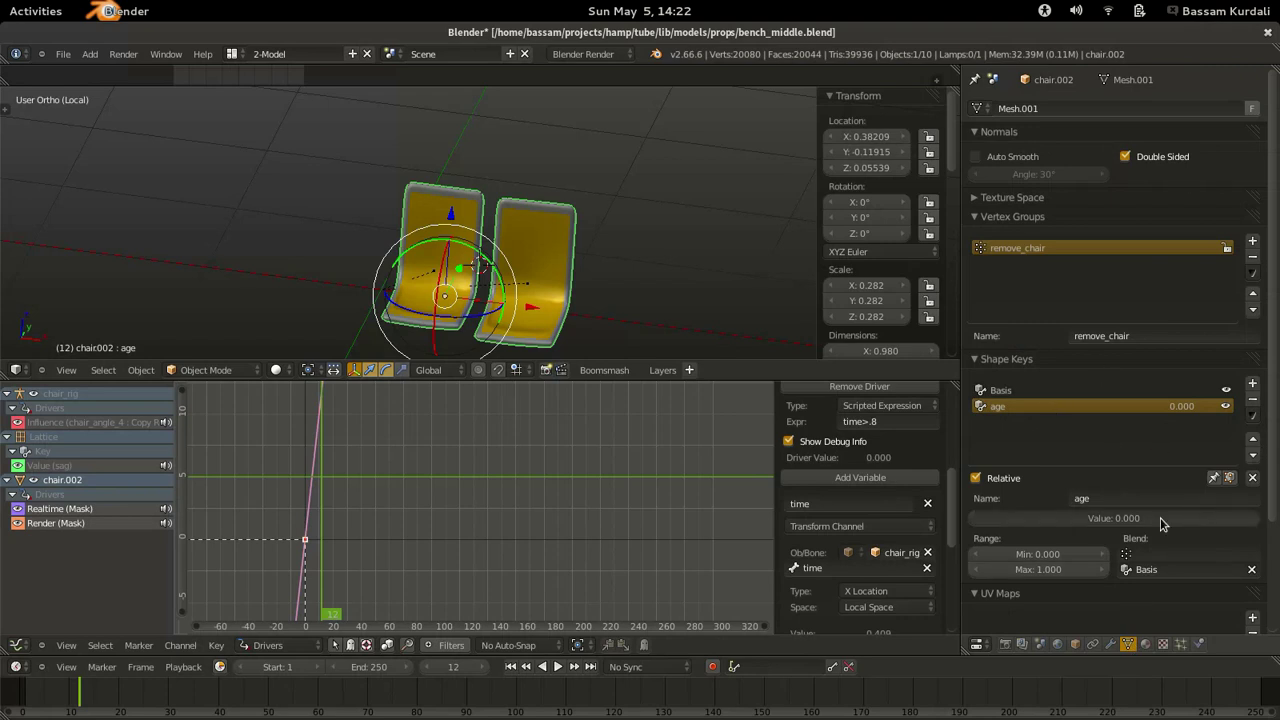
{"action": "right_click", "coordinate": [1068, 528]}
{"action": "left_click", "coordinate": [1068, 528]}
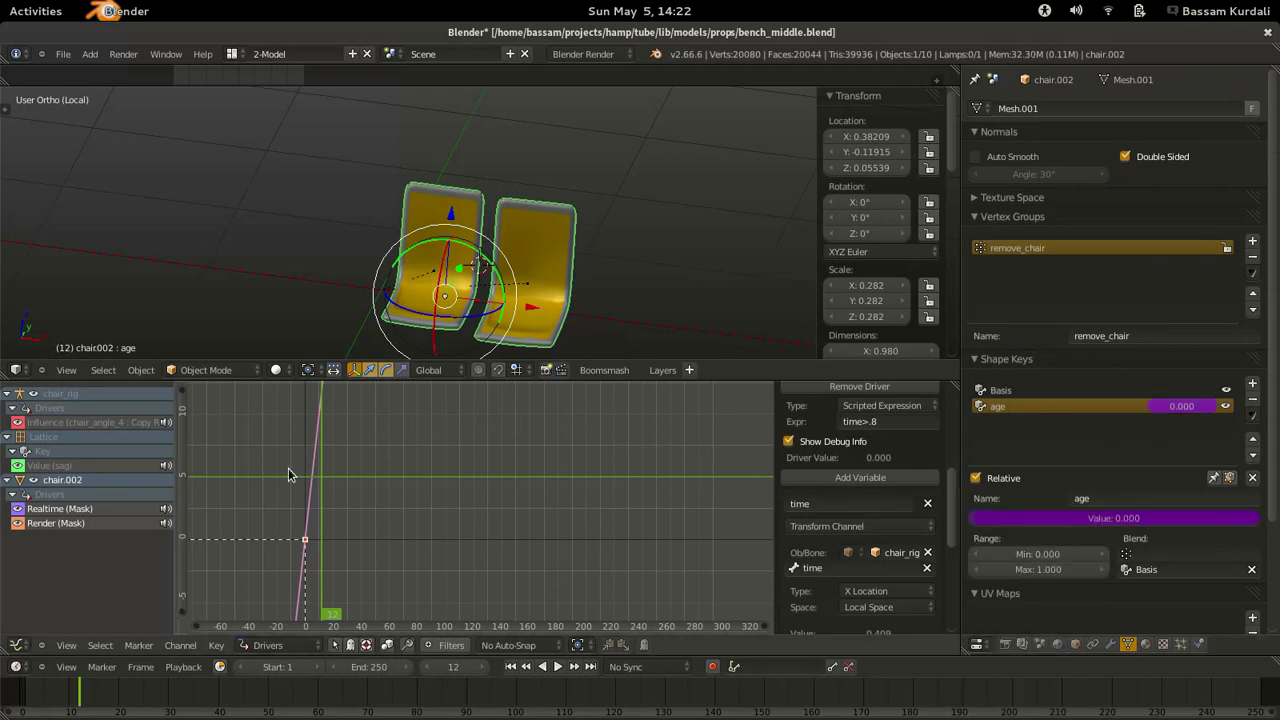
{"action": "left_click", "coordinate": [11, 538]}
{"action": "left_click", "coordinate": [60, 552]}
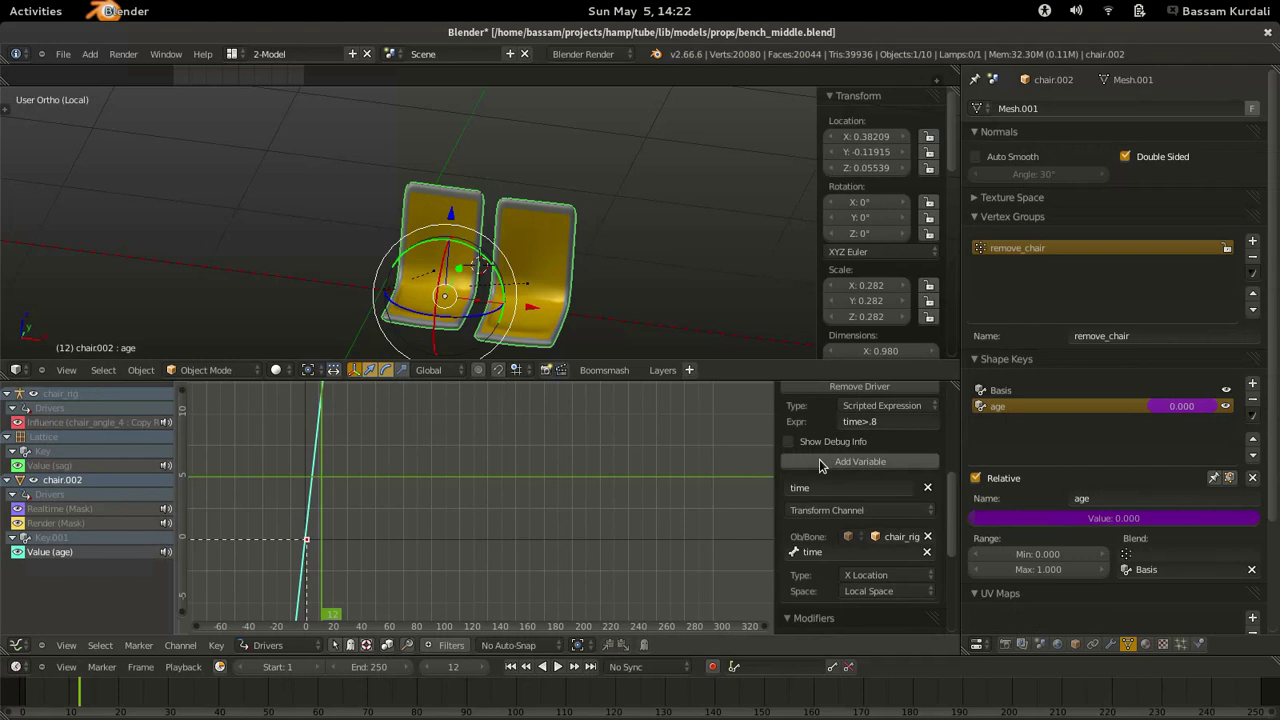
{"action": "scroll", "coordinate": [860, 460], "scroll_direction": "up", "scroll_amount": 2}
{"action": "left_click", "coordinate": [888, 457]}
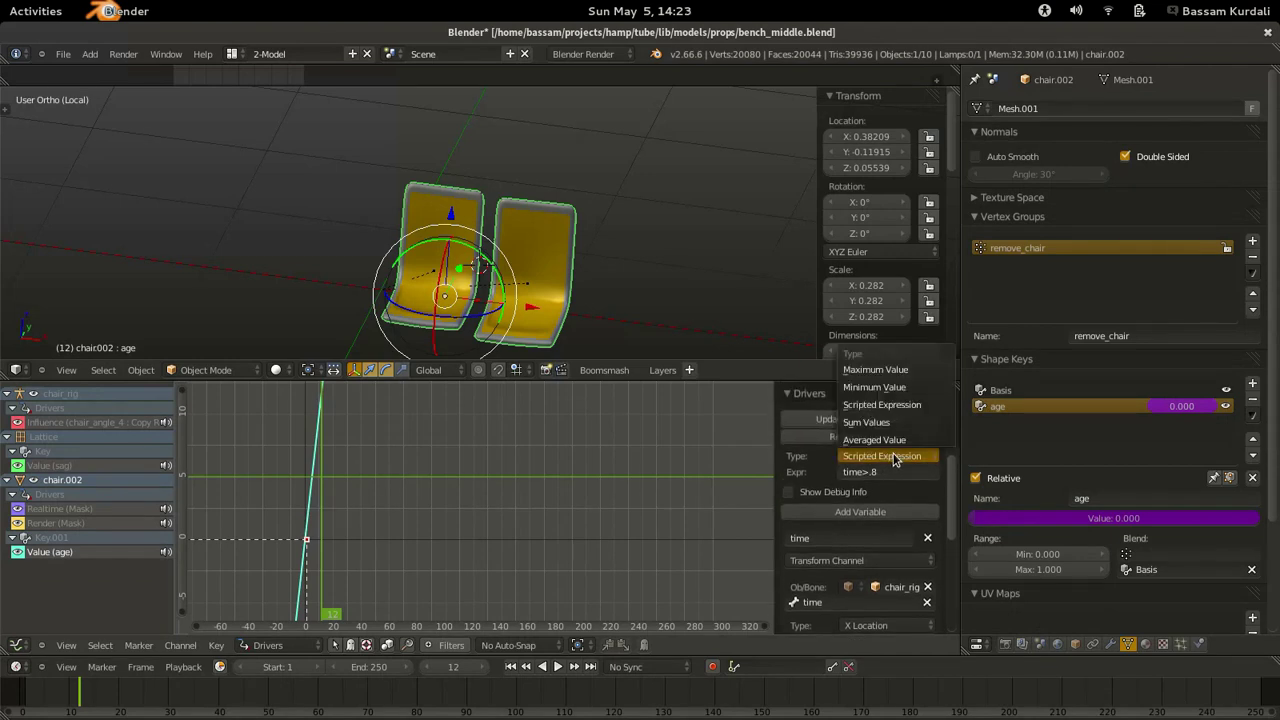
{"action": "left_click", "coordinate": [894, 446]}
Leave local view and try moving the time bone along X to test the age shape key's driver.
{"action": "middle_click_drag", "start_coordinate": [505, 239], "coordinate": [531, 206], "text": "shift"}
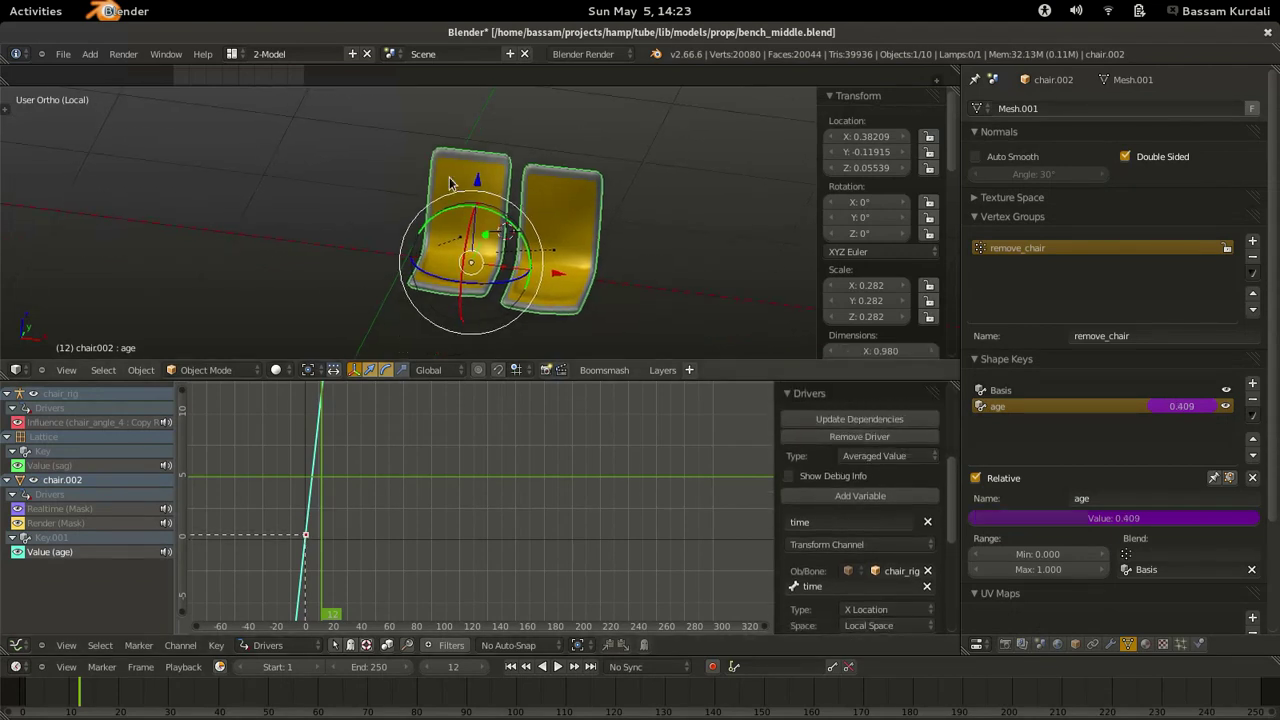
{"action": "left_click", "coordinate": [67, 369]}
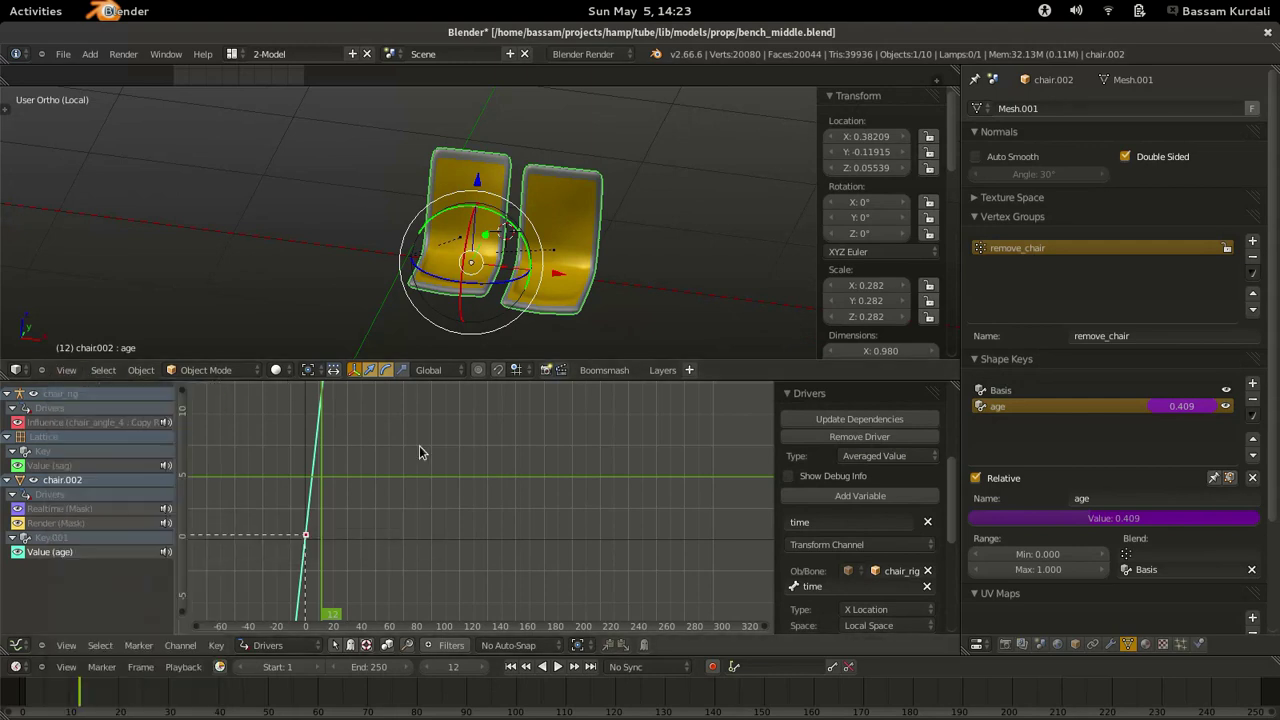
{"action": "key", "text": "KP_Divide"}
{"action": "scroll", "coordinate": [567, 280], "scroll_direction": "down", "scroll_amount": 2}
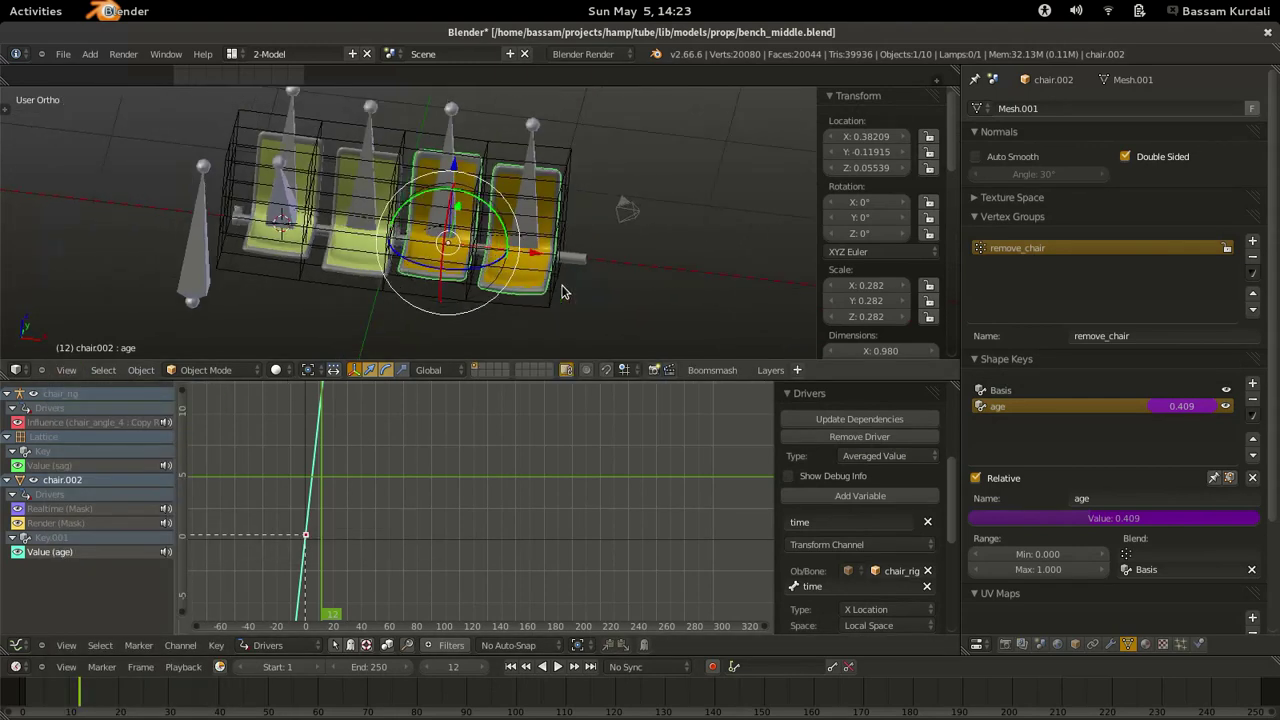
{"action": "right_click", "coordinate": [204, 293]}
{"action": "left_click_drag", "start_coordinate": [299, 312], "coordinate": [301, 314]}
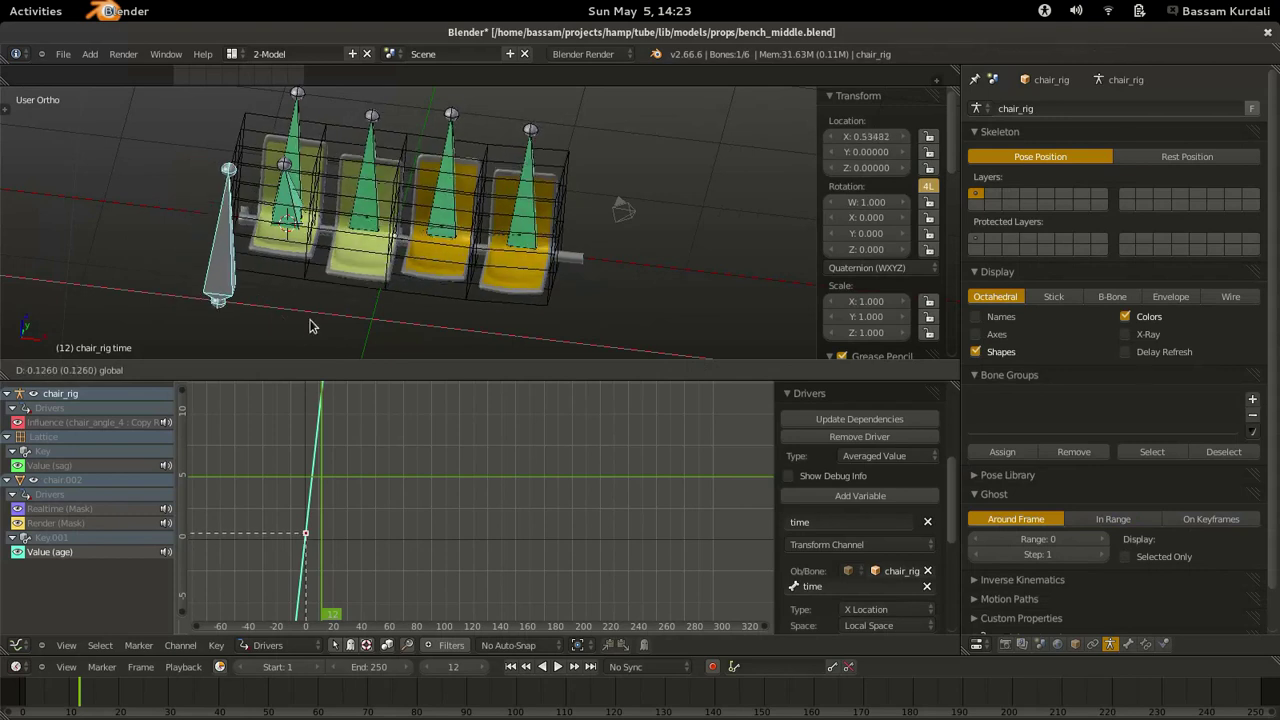
{"action": "right_click", "coordinate": [233, 312]}
Add a Basis shape key to the green chairs' mesh and a second shape key named sag.
{"action": "right_click", "coordinate": [349, 271]}
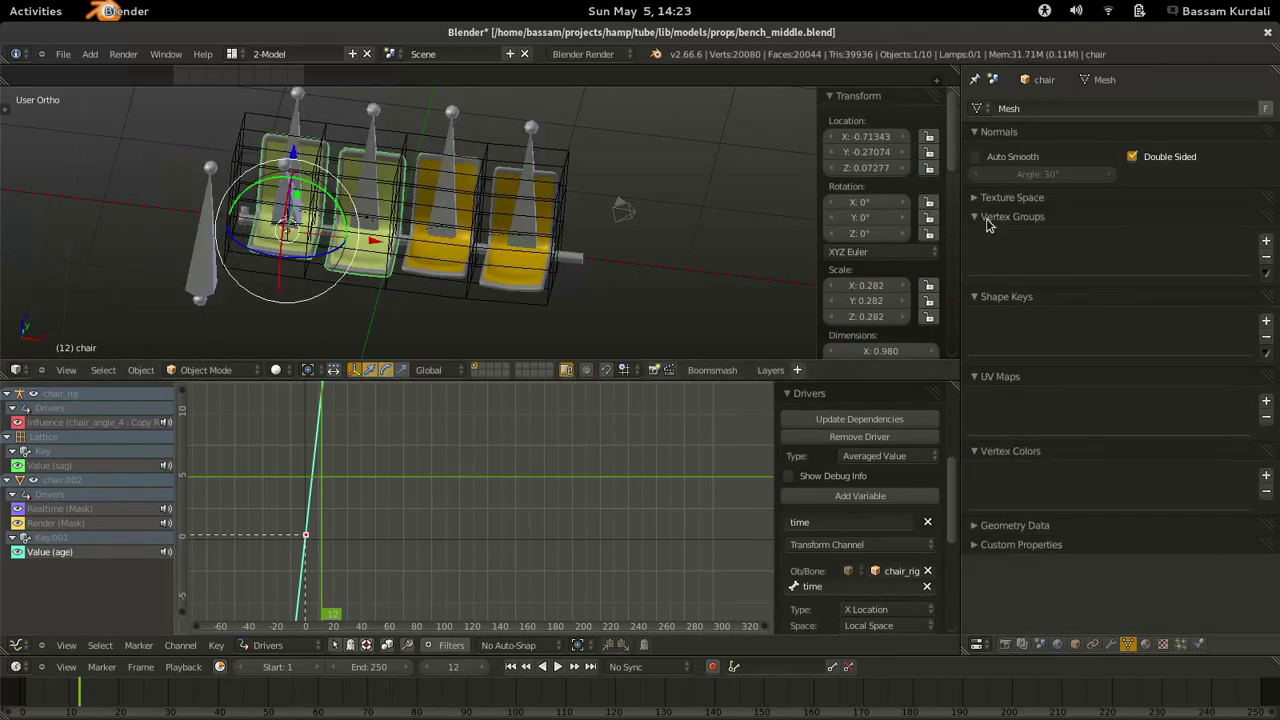
{"action": "left_click", "coordinate": [1264, 322]}
{"action": "left_click", "coordinate": [1256, 322]}
{"action": "left_click", "coordinate": [1129, 434]}
{"action": "type", "text": "sag"}
{"action": "key", "text": "Return"}
Isolate the green chairs in local view, enter edit mode with vertex selection and shift vertices of the first chair proportionally.
{"action": "key", "text": "KP_Divide"}
{"action": "middle_click_drag", "start_coordinate": [371, 298], "coordinate": [440, 235]}
{"action": "key", "text": "Tab"}
{"action": "key", "text": "ctrl+Tab"}
{"action": "left_click", "coordinate": [400, 215]}
{"action": "key", "text": "g"}
{"action": "left_click", "coordinate": [432, 262]}
{"action": "right_click", "coordinate": [403, 264]}
{"action": "key", "text": "g"}
{"action": "left_click", "coordinate": [395, 280]}
{"action": "middle_click_drag", "start_coordinate": [395, 280], "coordinate": [360, 217]}
Switch to wireframe display and move a seat vertex of the second green chair along Z.
{"action": "right_click", "coordinate": [597, 302]}
{"action": "key", "text": "g"}
{"action": "right_click", "coordinate": [600, 295]}
{"action": "key", "text": "z"}
{"action": "key", "text": "g"}
{"action": "key", "text": "z"}
{"action": "left_click", "coordinate": [603, 261]}
Select backrest vertices of the second green chair and move them along Y with proportional editing.
{"action": "right_click", "coordinate": [566, 206]}
{"action": "middle_click_drag", "start_coordinate": [603, 261], "coordinate": [500, 262]}
{"action": "right_click", "coordinate": [566, 203], "text": "shift"}
{"action": "key", "text": "g"}
{"action": "key", "text": "y"}
{"action": "left_click", "coordinate": [597, 243]}
Set the proportional editing falloff to Random and move a backrest vertex of the first green chair.
{"action": "right_click", "coordinate": [497, 275]}
{"action": "left_click", "coordinate": [489, 370]}
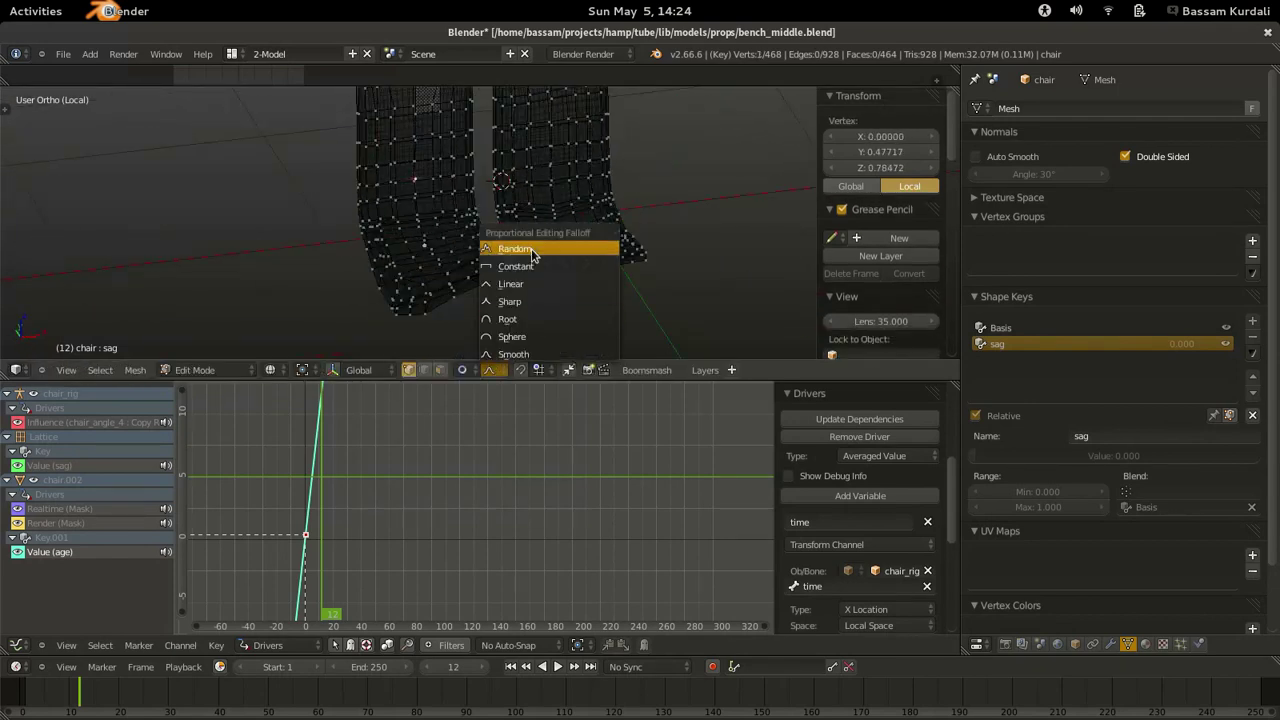
{"action": "left_click", "coordinate": [534, 257]}
{"action": "key", "text": "g"}
{"action": "left_click", "coordinate": [497, 280]}
Leave edit mode and wireframe display, paste the time driver onto the sag shape key's value and select its driver channel.
{"action": "key", "text": "Tab"}
{"action": "key", "text": "z"}
{"action": "right_click", "coordinate": [1094, 457]}
{"action": "left_click", "coordinate": [1096, 461]}
{"action": "left_click", "coordinate": [50, 595]}
Set the green chairs' sag driver to a Scripted Expression of time - .1.
{"action": "left_click", "coordinate": [891, 457]}
{"action": "left_click", "coordinate": [885, 440]}
{"action": "left_click", "coordinate": [877, 457]}
{"action": "left_click", "coordinate": [882, 404]}
{"action": "left_click", "coordinate": [885, 472]}
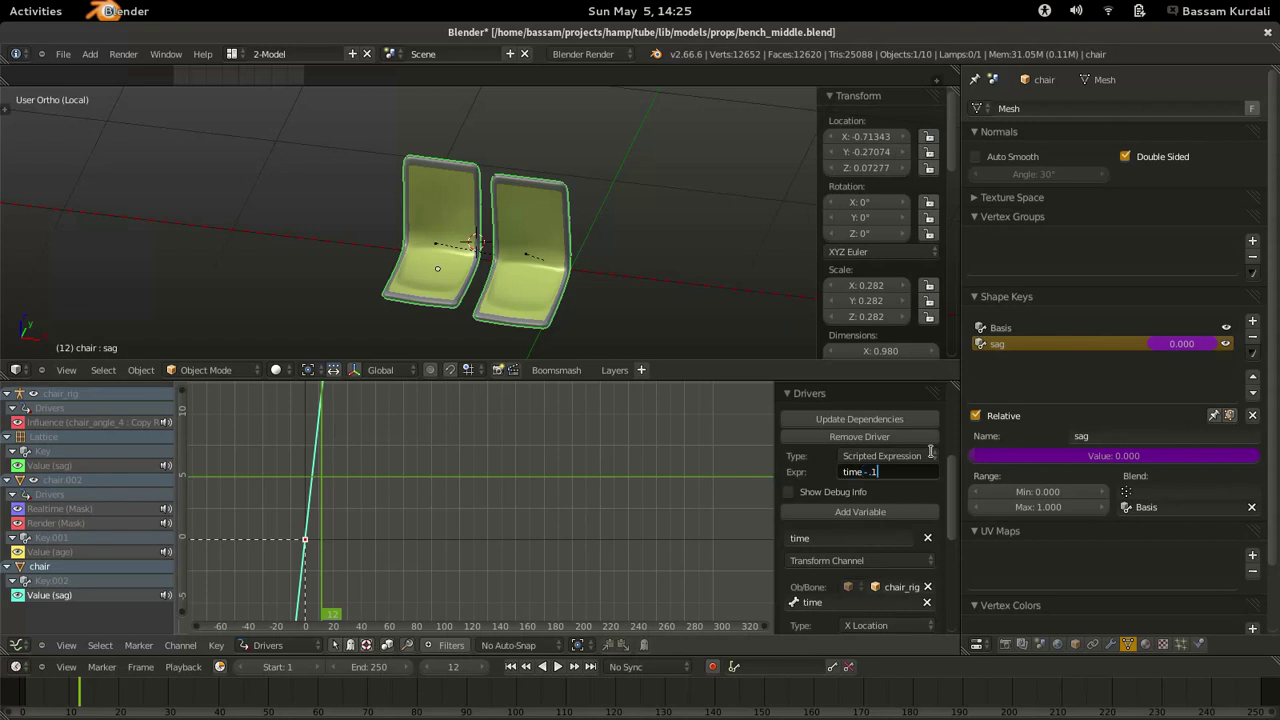
{"action": "key", "text": "Return"}
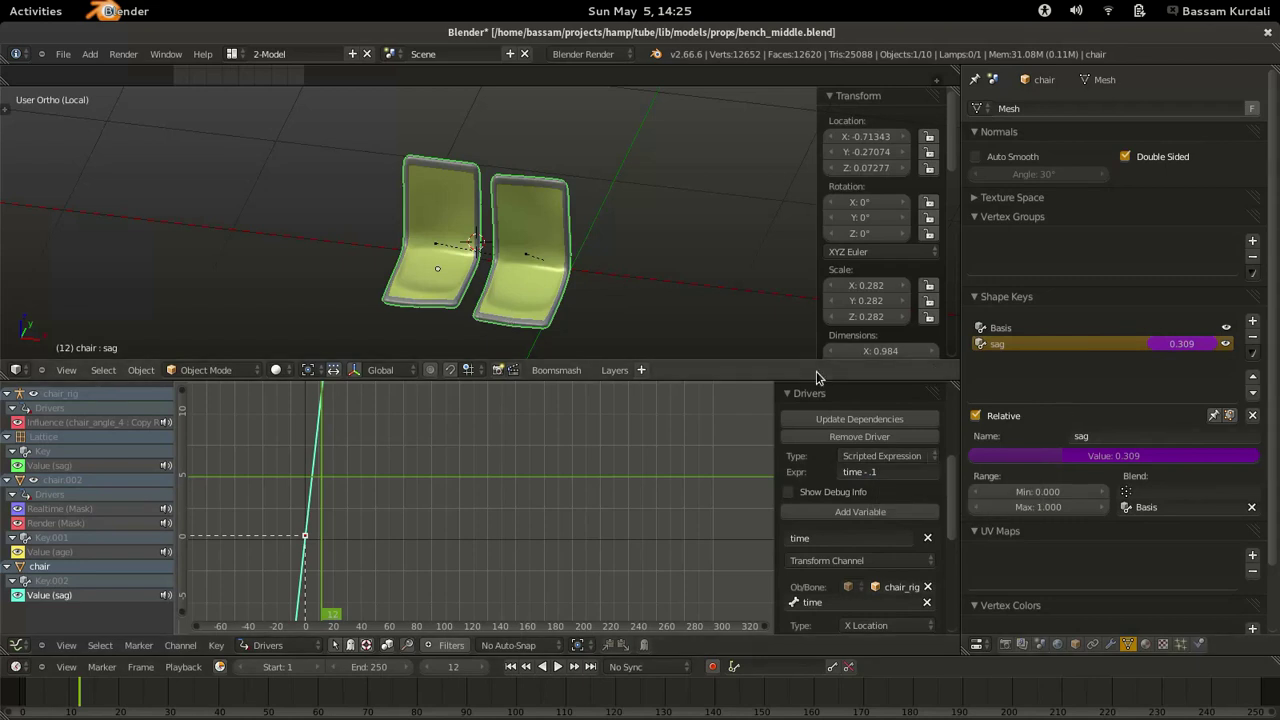
Leave local view, select the time bone and clear its location.
{"action": "key", "text": "KP_Divide"}
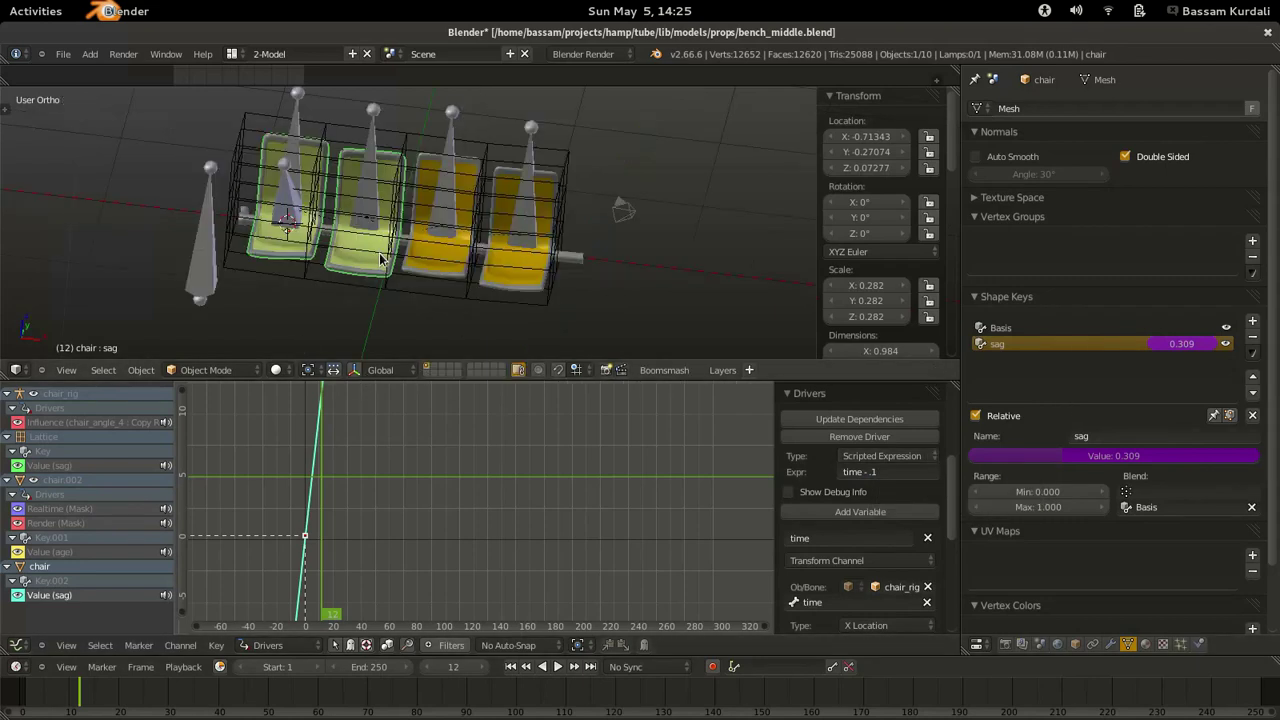
{"action": "right_click", "coordinate": [182, 297]}
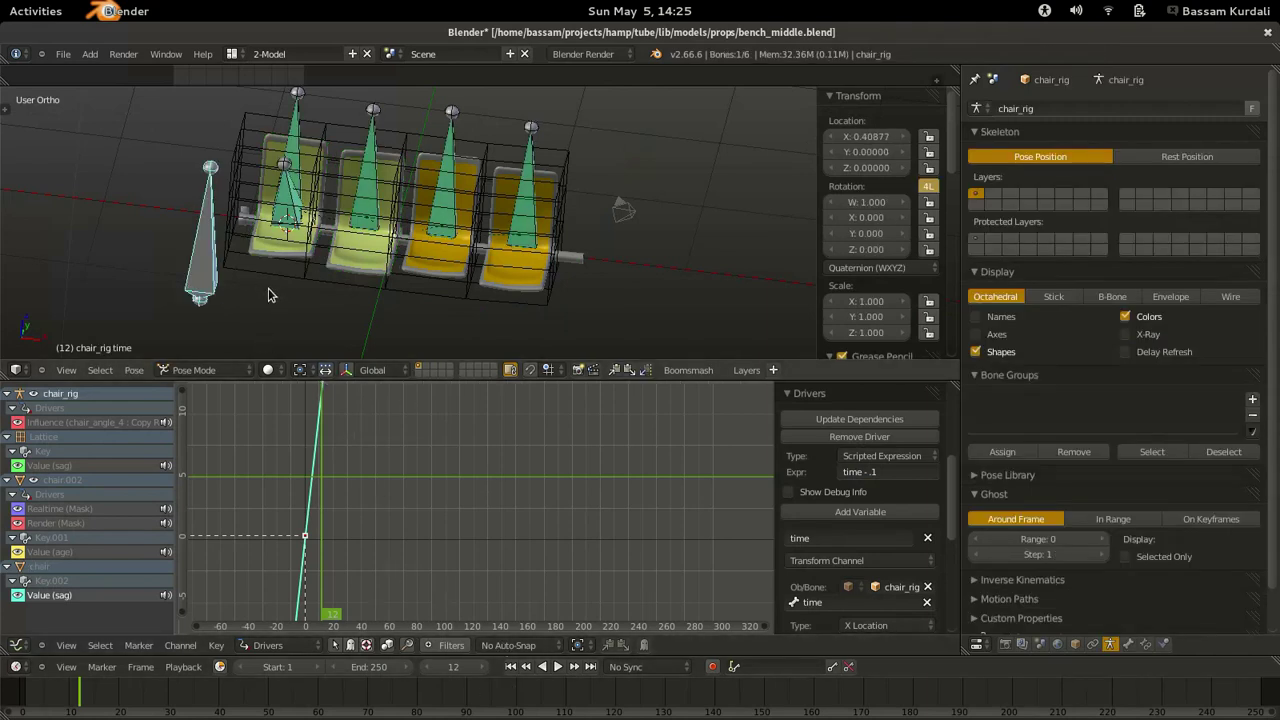
{"action": "key", "text": "alt+g"}
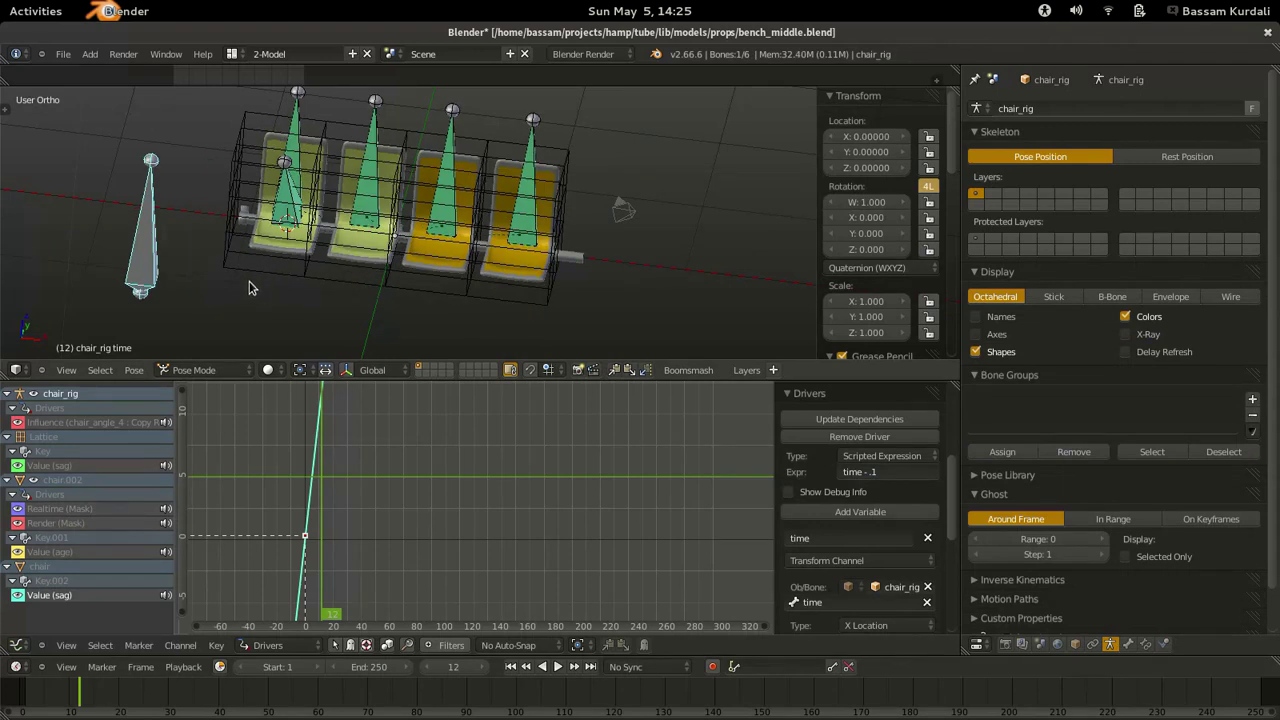
Try sliding the time bone along the global X axis to preview all driven aging effects on the bench.
{"action": "key", "text": "g"}
{"action": "key", "text": "x"}
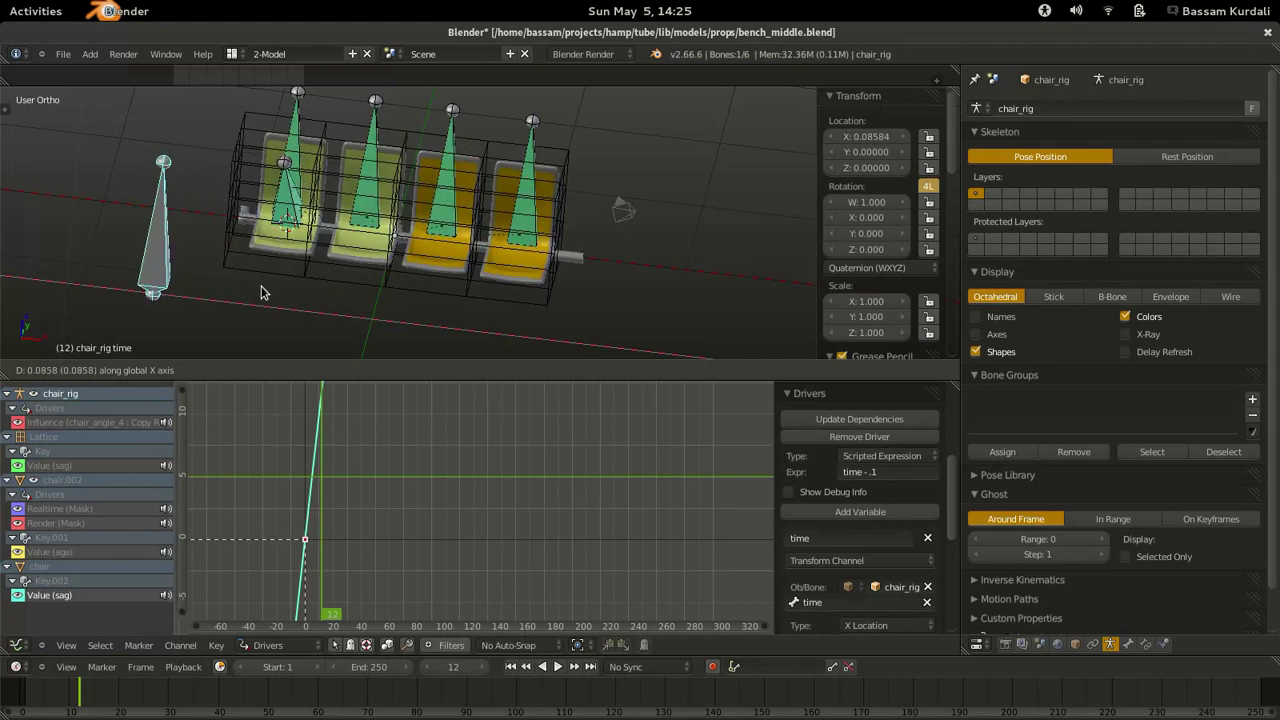
{"action": "right_click", "coordinate": [261, 292]}
Switch to wireframe display and select the chair holders beneath the orange chairs.
{"action": "scroll", "coordinate": [349, 291], "scroll_direction": "up", "scroll_amount": 4}
{"action": "mouse_move", "coordinate": [431, 213]}
{"action": "middle_mouse_down"}
{"action": "mouse_move", "coordinate": [387, 203]}
{"action": "mouse_move", "coordinate": [440, 203]}
{"action": "middle_mouse_up"}
{"action": "key", "text": "z"}
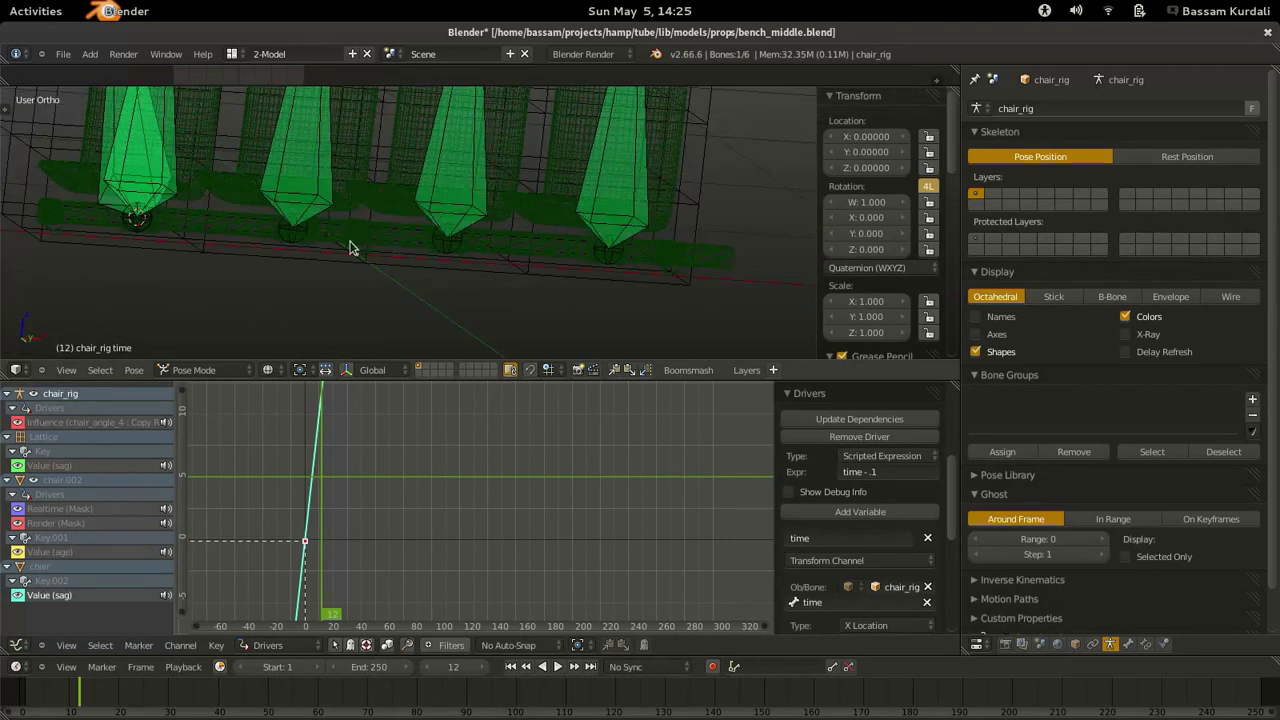
{"action": "middle_click_drag", "start_coordinate": [350, 242], "coordinate": [390, 209], "text": "ctrl"}
{"action": "right_click", "coordinate": [452, 273]}
{"action": "right_click", "coordinate": [453, 274]}
{"action": "right_click", "coordinate": [459, 275]}
{"action": "middle_click_drag", "start_coordinate": [459, 275], "coordinate": [449, 221]}
{"action": "scroll", "coordinate": [354, 234], "scroll_direction": "down", "scroll_amount": 4}
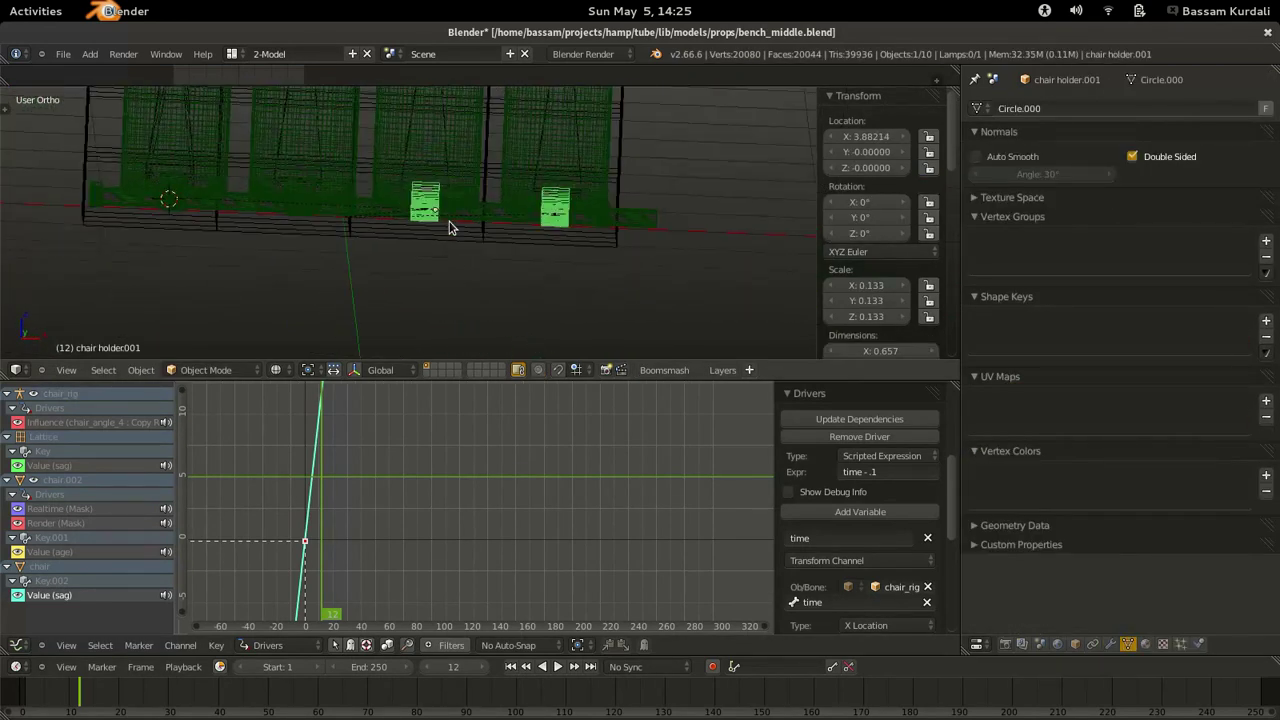
Hook all linked vertices of the holder under the third chair to a new empty, then return to Object Mode.
{"action": "key", "text": "Tab"}
{"action": "scroll", "coordinate": [344, 242], "scroll_direction": "up", "scroll_amount": 2}
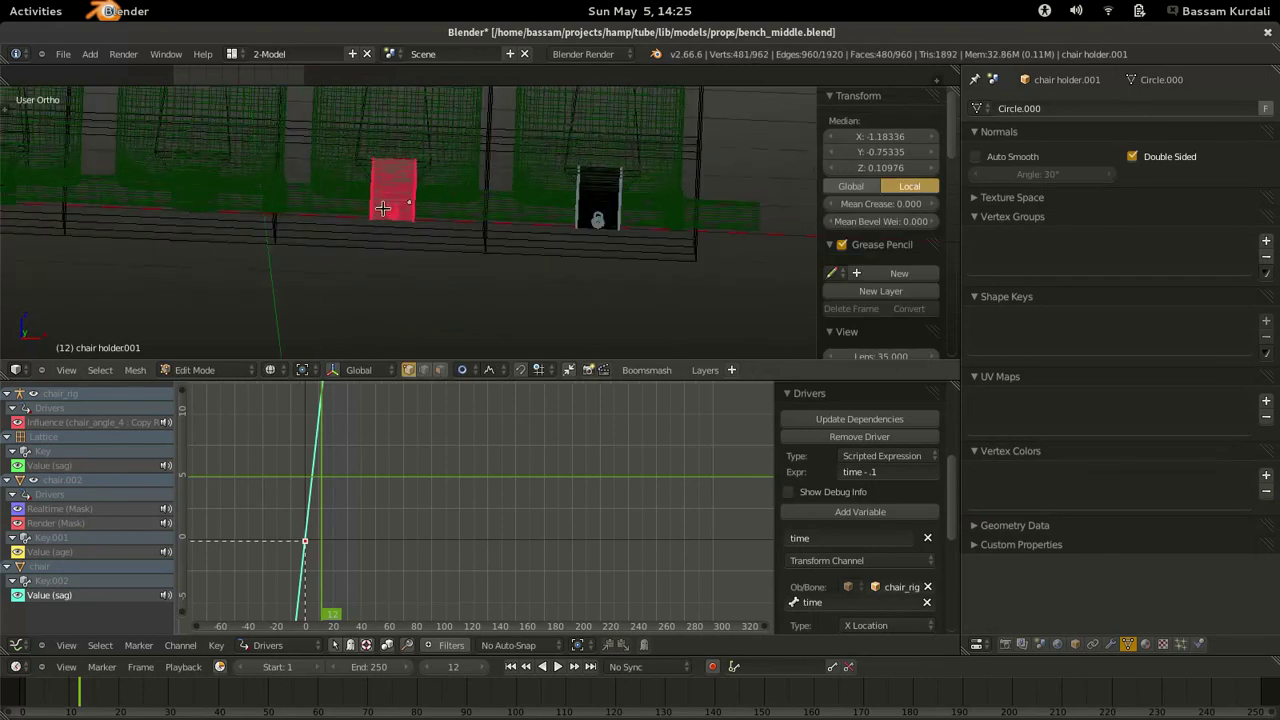
{"action": "right_click", "coordinate": [384, 209]}
{"action": "key", "text": "ctrl+l"}
{"action": "scroll", "coordinate": [377, 226], "scroll_direction": "down", "scroll_amount": 3}
{"action": "key", "text": "ctrl+h"}
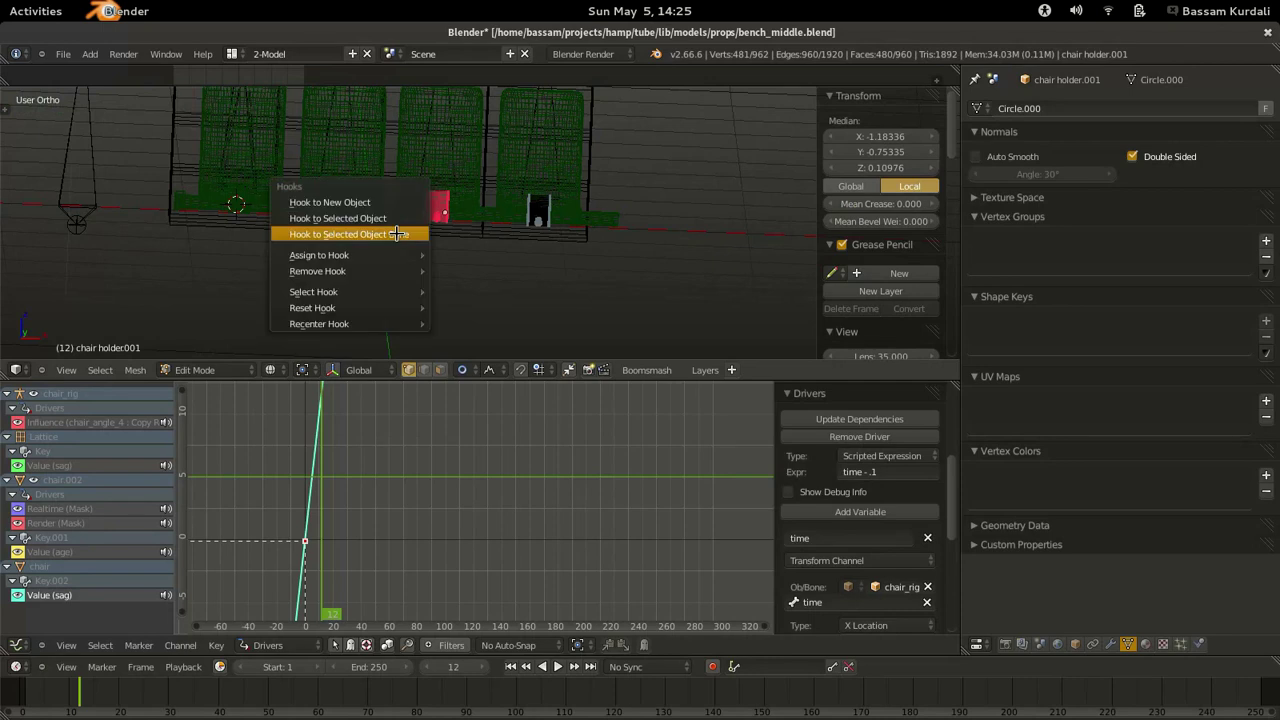
{"action": "left_click", "coordinate": [386, 202]}
{"action": "key", "text": "Tab"}
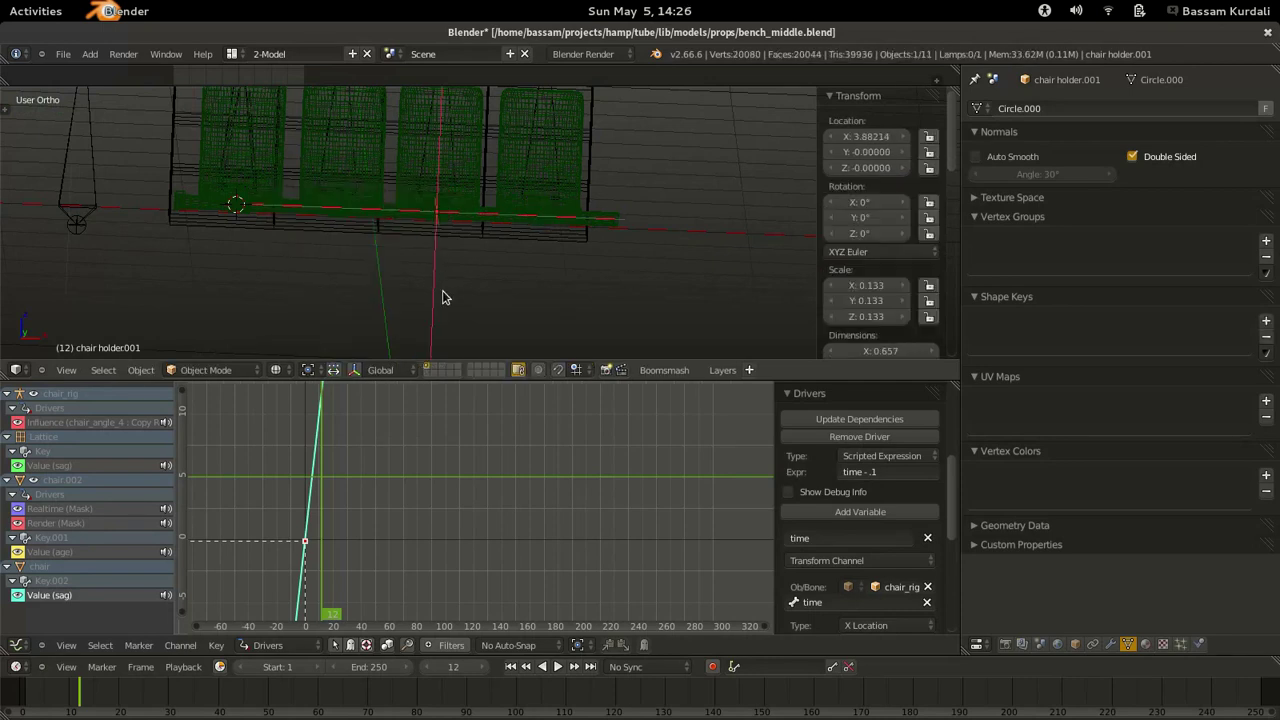
Display the new empty as a cube with a size of 0.11.
{"action": "right_click", "coordinate": [443, 294]}
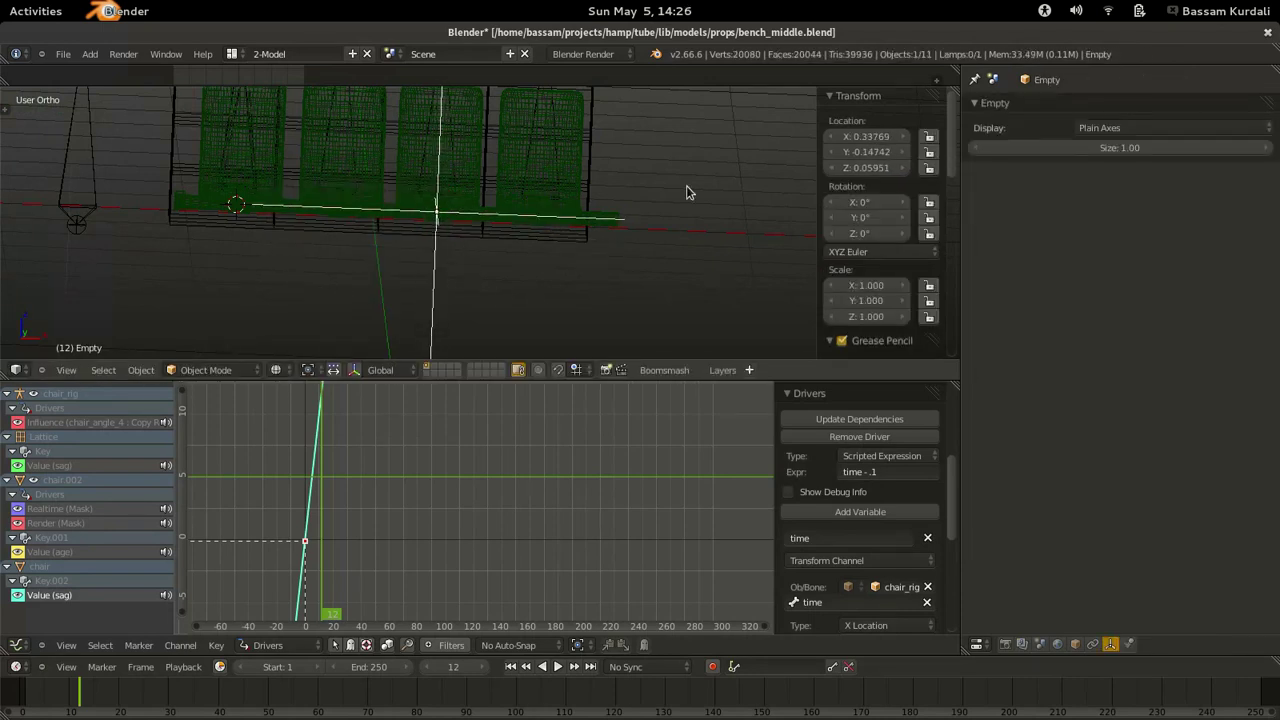
{"action": "left_click", "coordinate": [1130, 128]}
{"action": "left_click", "coordinate": [1129, 214]}
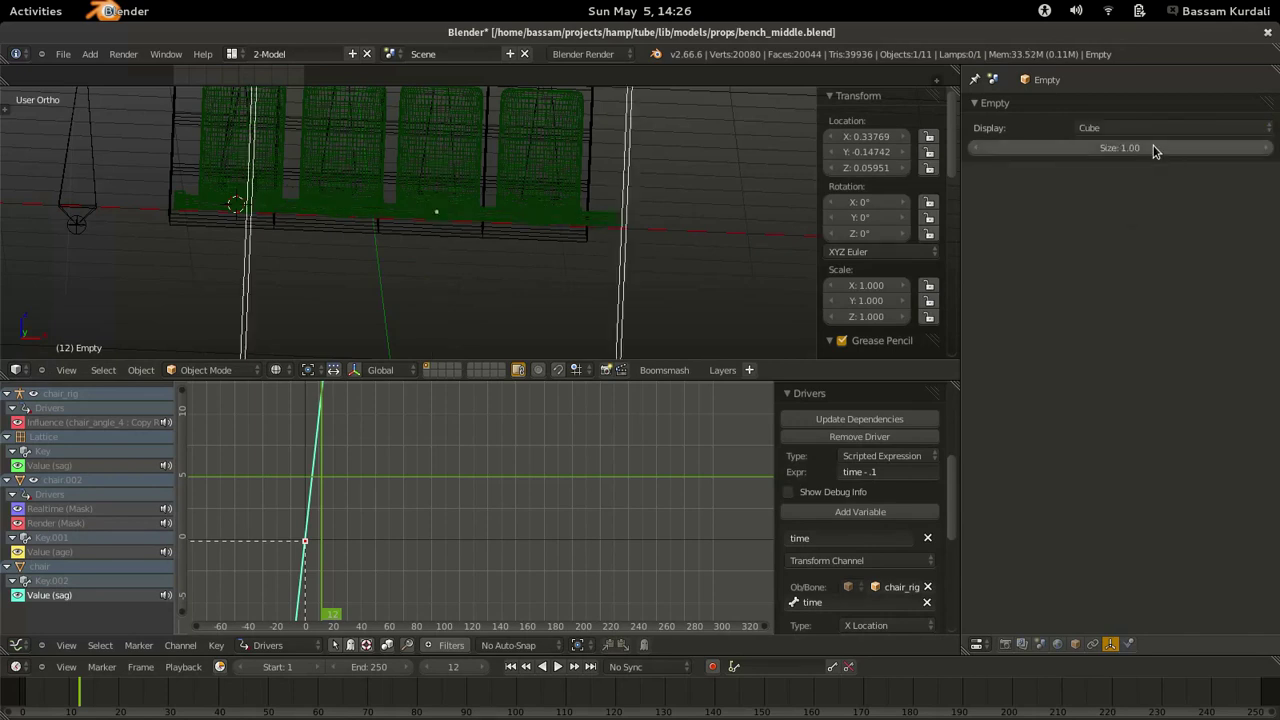
{"action": "left_click_drag", "start_coordinate": [1107, 155], "coordinate": [1080, 163]}
Switch to solid display and move the empty to about Z -0.34 and Y -0.94, below and in front of the bench.
{"action": "key", "text": "z"}
{"action": "mouse_move", "coordinate": [428, 181]}
{"action": "middle_mouse_down"}
{"action": "mouse_move", "coordinate": [430, 220]}
{"action": "mouse_move", "coordinate": [462, 214]}
{"action": "middle_mouse_up"}
{"action": "key", "text": "g"}
{"action": "key", "text": "z"}
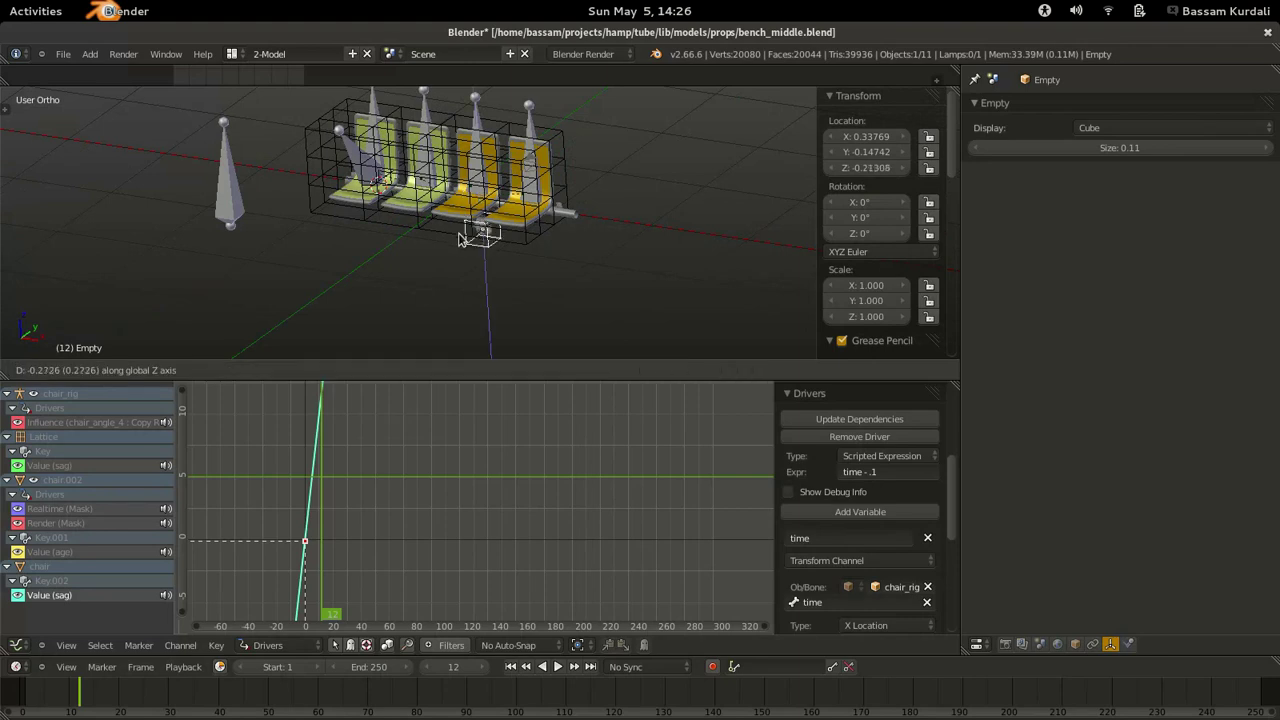
{"action": "key", "text": "y"}
{"action": "left_click", "coordinate": [405, 236]}
Rotate the empty about 87.8° around Y and bring it back along Y to about -0.775.
{"action": "scroll", "coordinate": [400, 237], "scroll_direction": "up", "scroll_amount": 4}
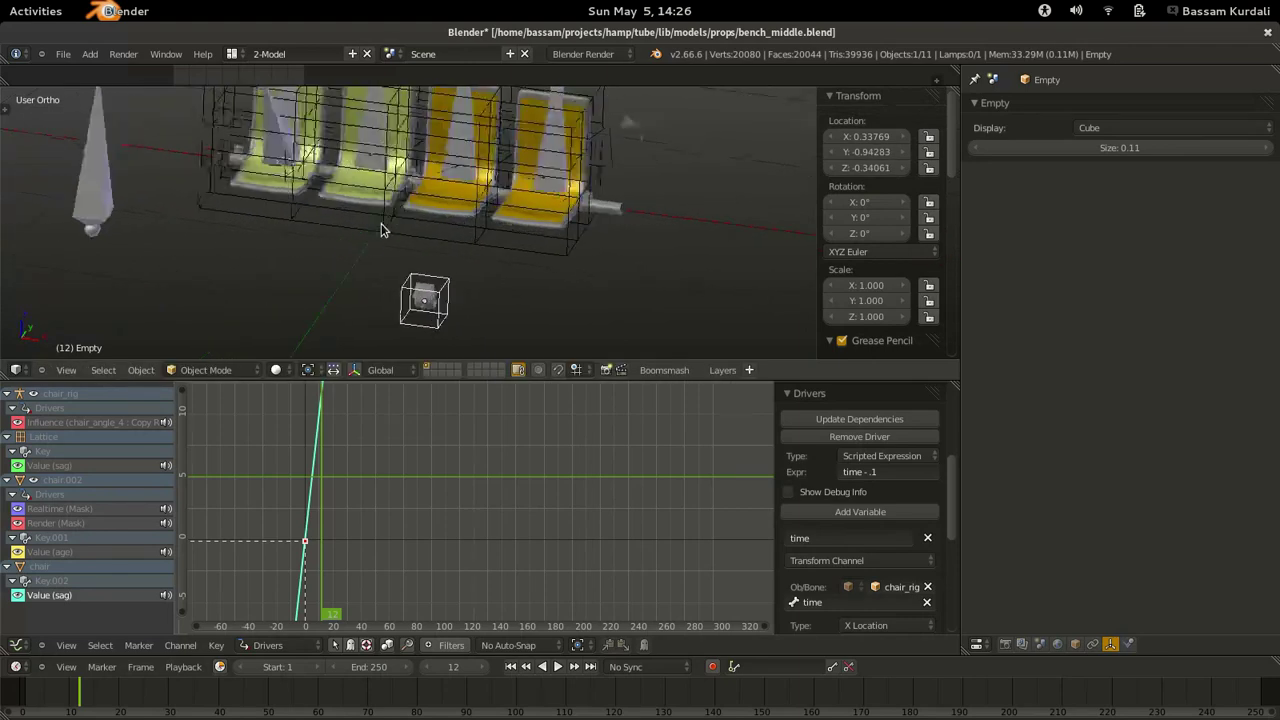
{"action": "left_click", "coordinate": [355, 370]}
{"action": "left_click", "coordinate": [385, 370]}
{"action": "left_click_drag", "start_coordinate": [463, 251], "coordinate": [497, 352]}
{"action": "middle_click_drag", "start_coordinate": [494, 348], "coordinate": [378, 242]}
{"action": "left_click_drag", "start_coordinate": [433, 258], "coordinate": [437, 261]}
{"action": "key", "text": "g"}
{"action": "key", "text": "y"}
{"action": "left_click", "coordinate": [424, 282]}
Examine the detached chair holder and its cube empty up close from several angles.
{"action": "middle_click_drag", "start_coordinate": [408, 310], "coordinate": [449, 252]}
{"action": "scroll", "coordinate": [331, 204], "scroll_direction": "up", "scroll_amount": 7}
{"action": "middle_click_drag", "start_coordinate": [331, 202], "coordinate": [372, 228]}
{"action": "scroll", "coordinate": [343, 241], "scroll_direction": "down", "scroll_amount": 6}
{"action": "left_click_drag", "start_coordinate": [351, 460], "coordinate": [309, 480]}
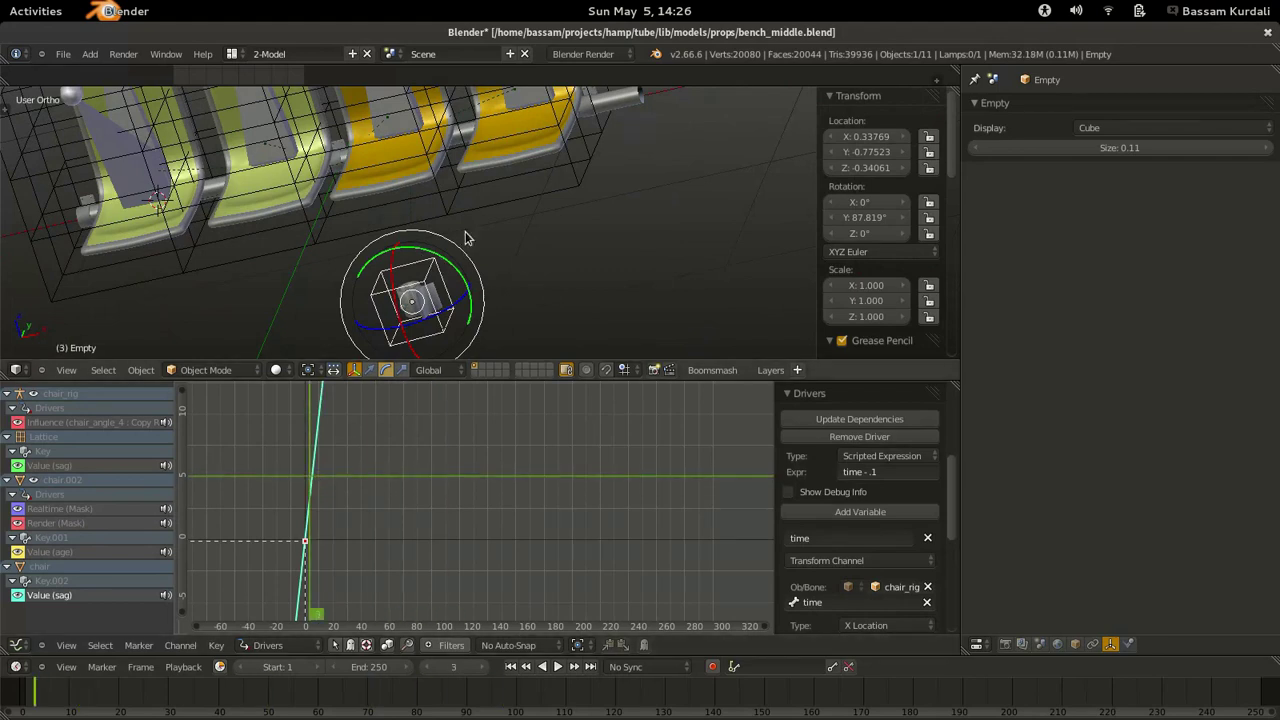
{"action": "scroll", "coordinate": [363, 266], "scroll_direction": "up", "scroll_amount": 3}
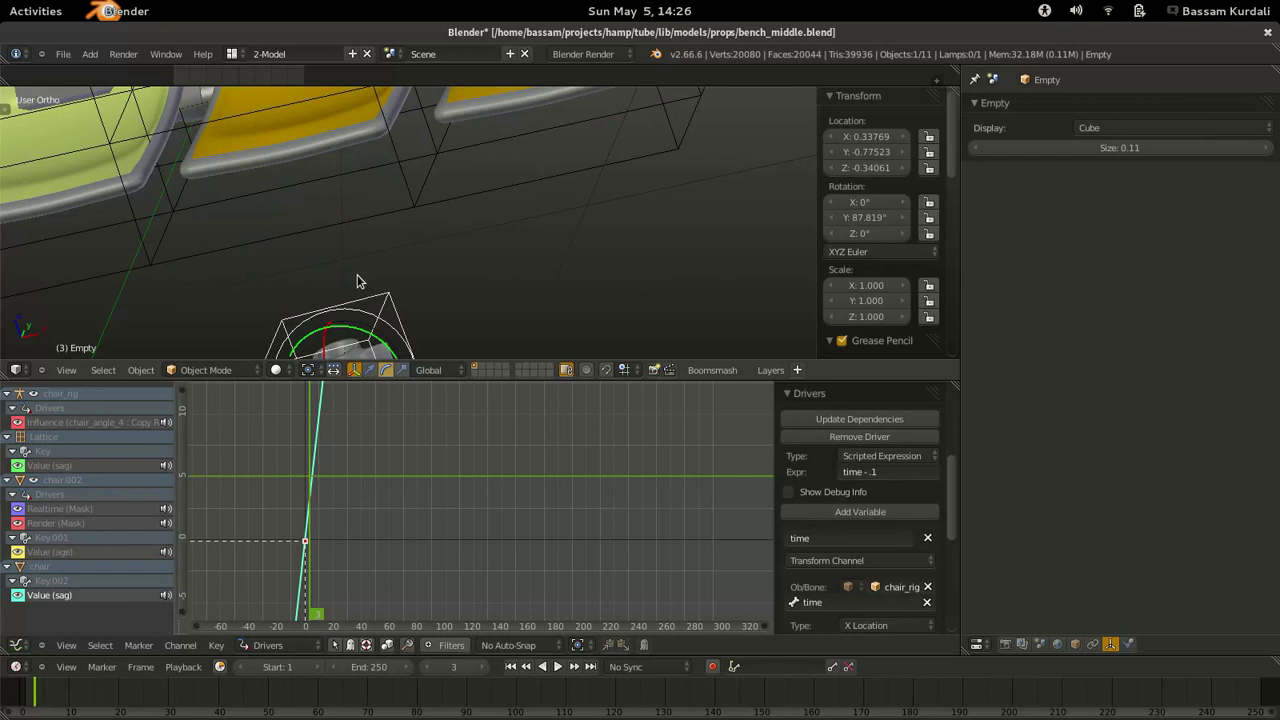
{"action": "middle_click_drag", "start_coordinate": [357, 280], "coordinate": [403, 205], "text": "shift"}
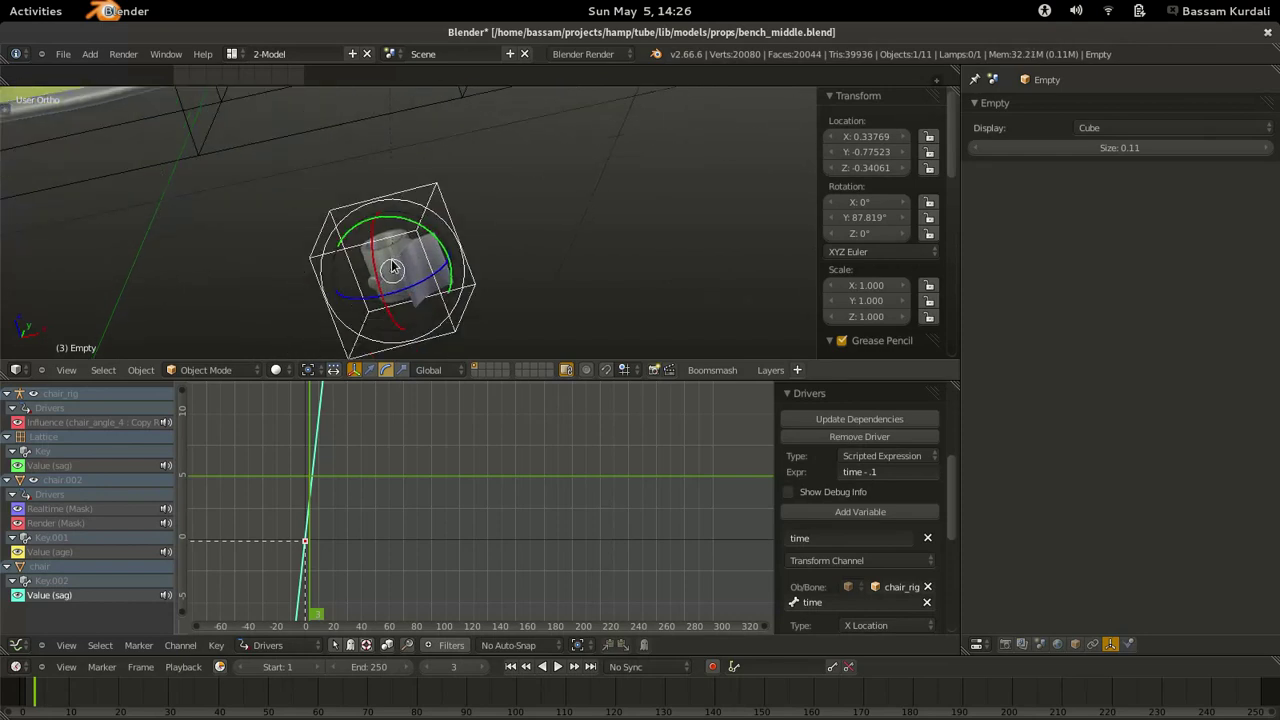
{"action": "scroll", "coordinate": [444, 218], "scroll_direction": "down", "scroll_amount": 6}
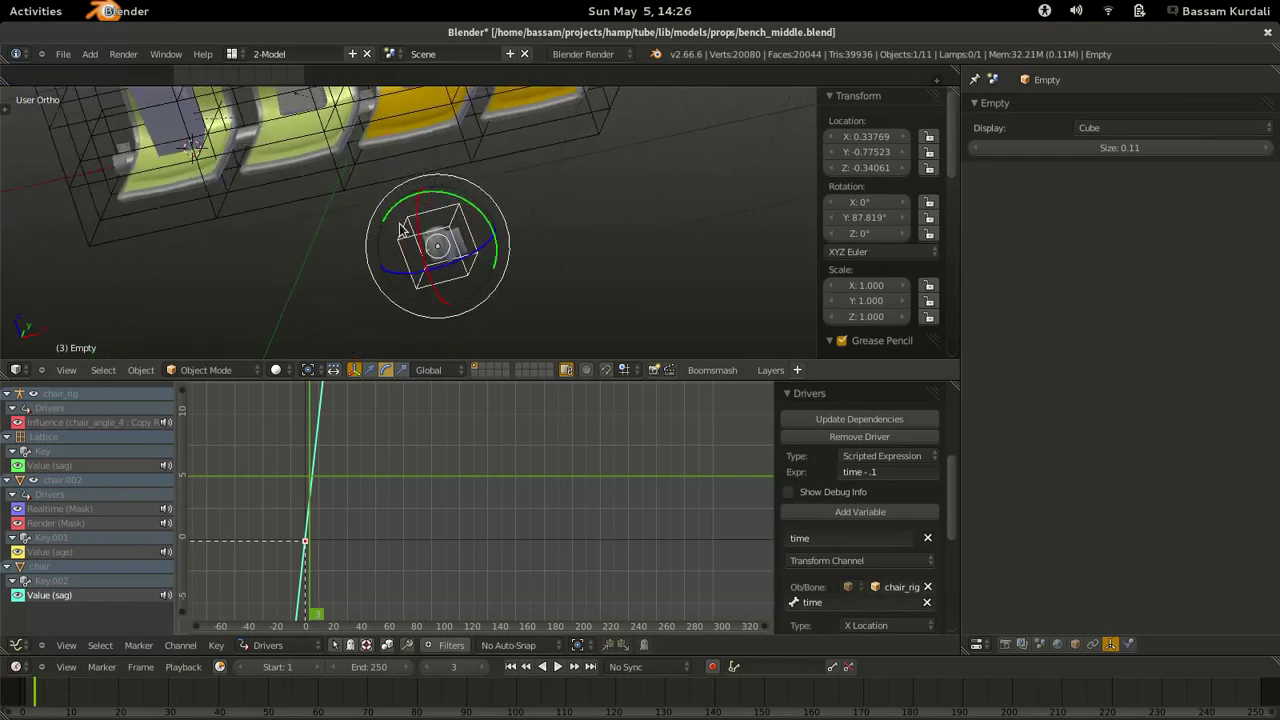
Take the chair rig out of Pose Mode and add the cube empty to the rig's middle bench group.
{"action": "right_click", "coordinate": [231, 225]}
{"action": "right_click", "coordinate": [128, 263]}
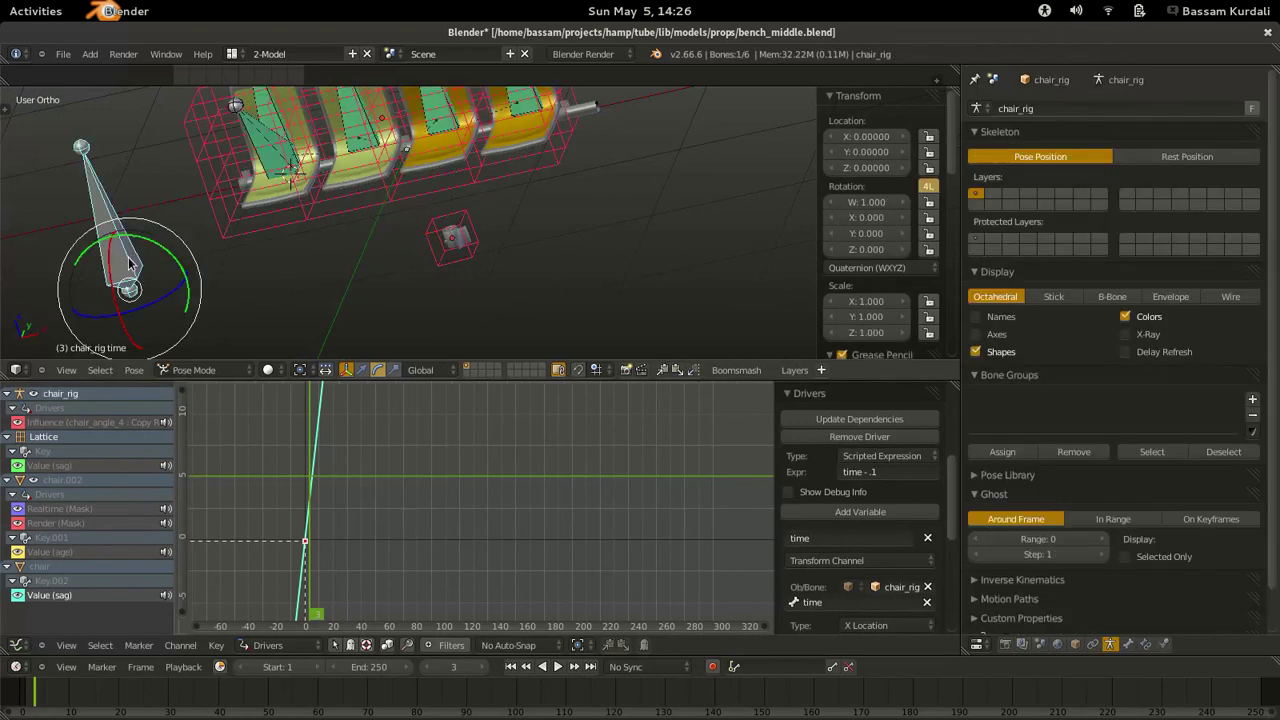
{"action": "key", "text": "ctrl+Tab"}
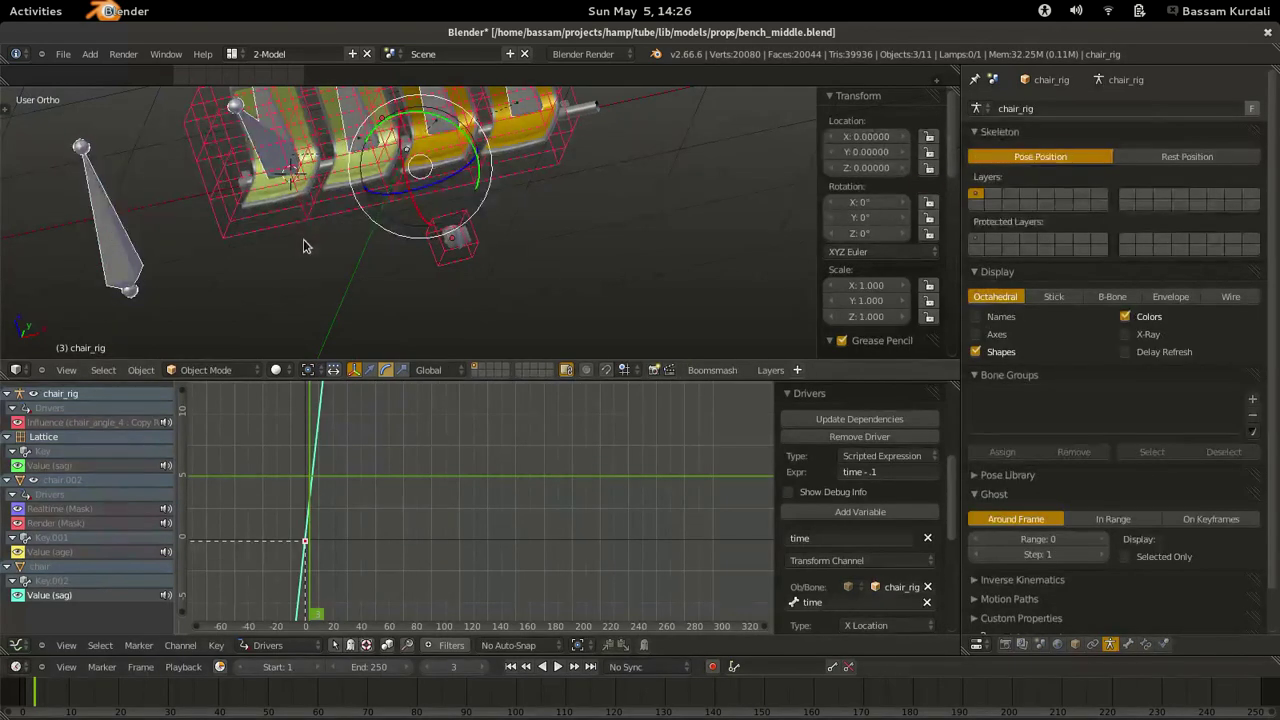
{"action": "right_click", "coordinate": [257, 207]}
{"action": "key", "text": "ctrl+shift+g"}
{"action": "left_click", "coordinate": [260, 211]}
{"action": "middle_click_drag", "start_coordinate": [329, 245], "coordinate": [281, 224], "text": "ctrl"}
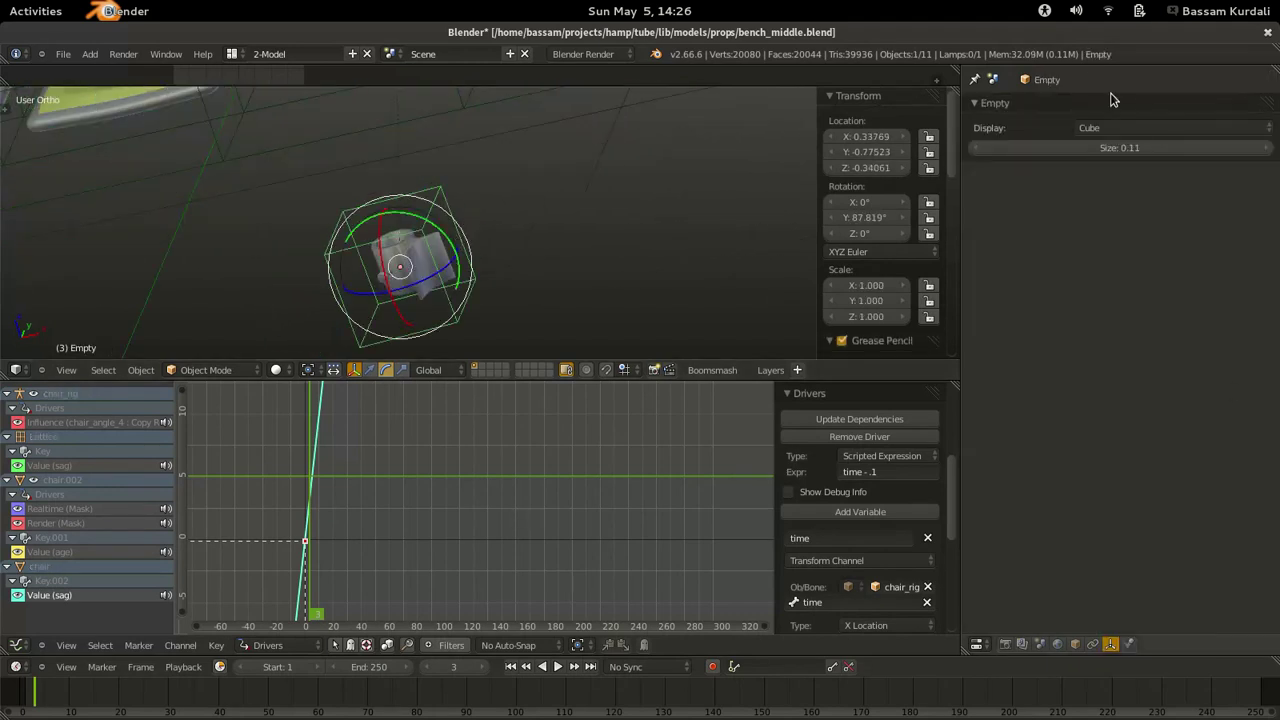
Move the chair holder's Hook-Empty modifier to the top of its modifier stack.
{"action": "right_click", "coordinate": [409, 286]}
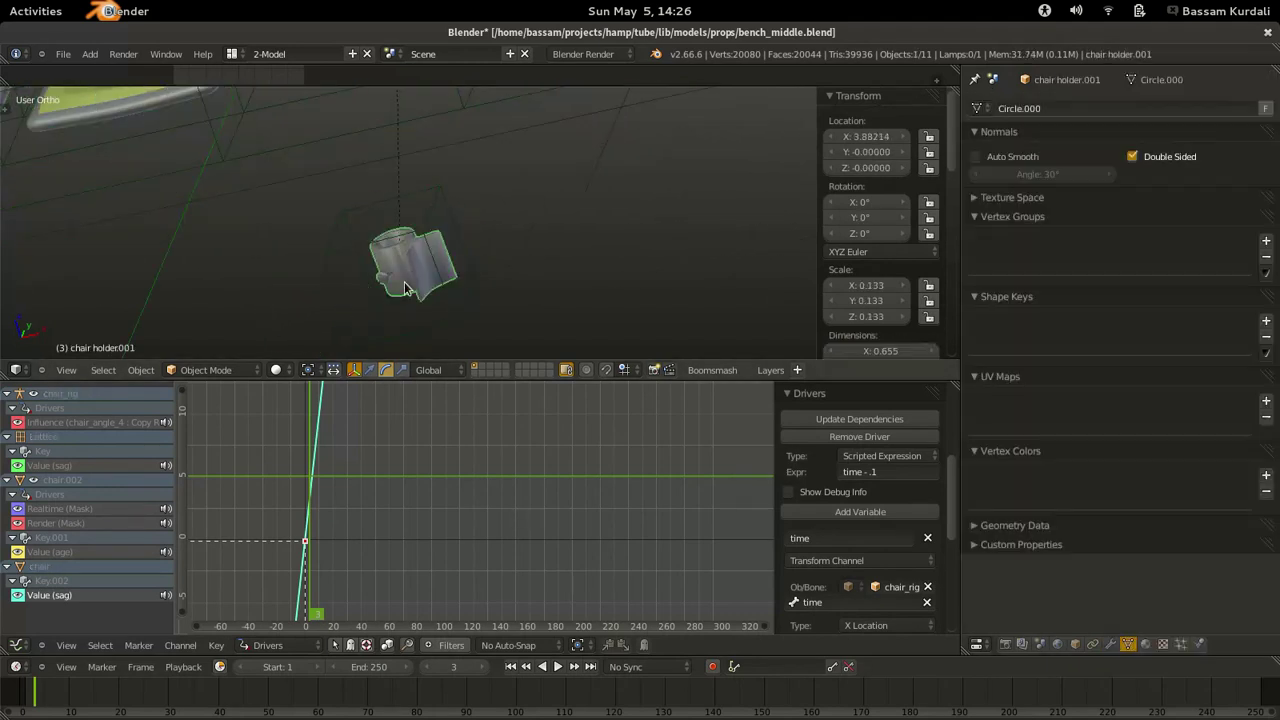
{"action": "left_click", "coordinate": [1110, 644]}
{"action": "scroll", "coordinate": [1150, 451], "scroll_direction": "down", "scroll_amount": 5}
{"action": "left_click", "coordinate": [1205, 501]}
{"action": "left_click", "coordinate": [1206, 374]}
{"action": "scroll", "coordinate": [1135, 280], "scroll_direction": "up", "scroll_amount": 4}
{"action": "left_click", "coordinate": [1205, 303]}
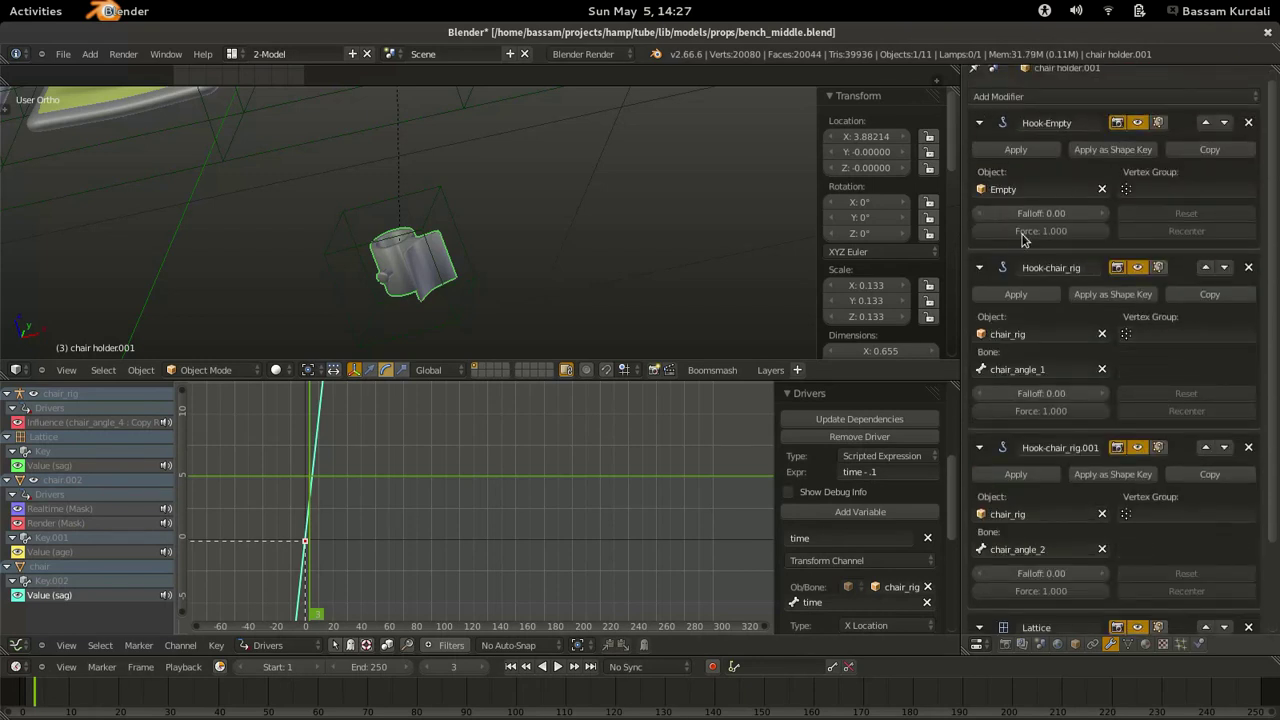
{"action": "left_click_drag", "start_coordinate": [1050, 240], "coordinate": [1112, 248]}
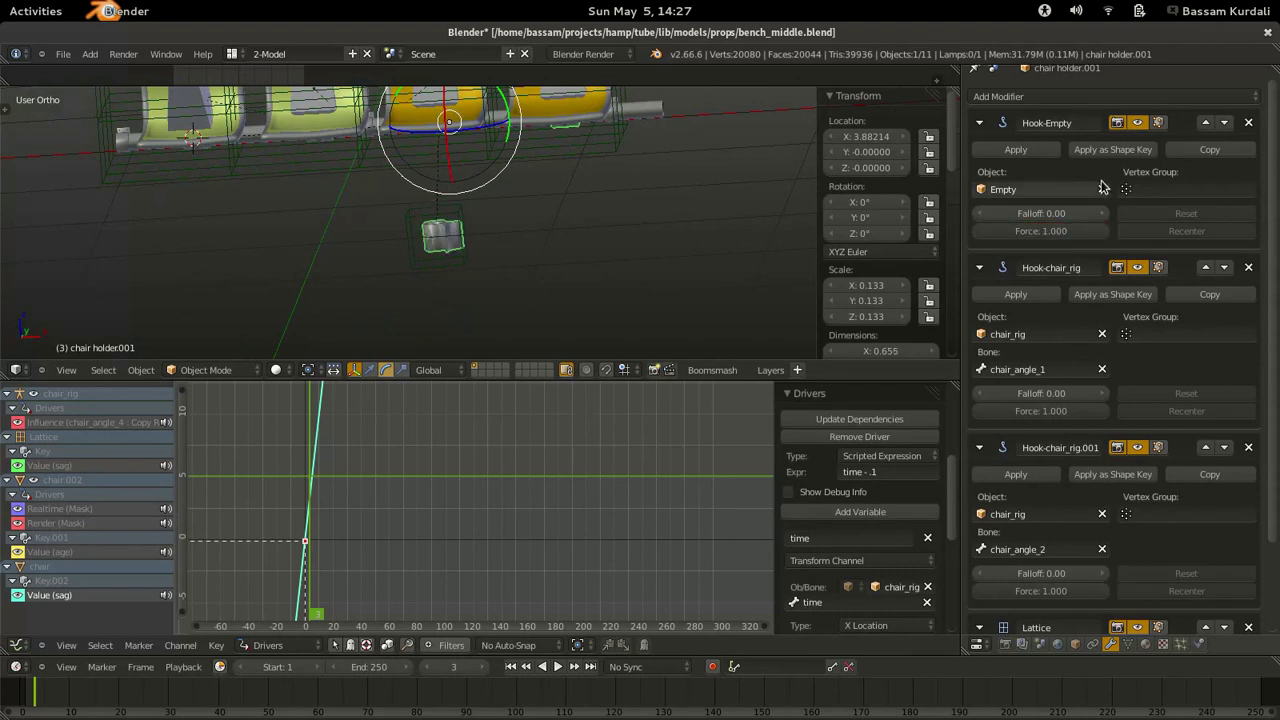
Paste the time driver onto the Hook-Empty modifier's viewport visibility and set its expression to time>.83.
{"action": "right_click", "coordinate": [1138, 124]}
{"action": "left_click", "coordinate": [1070, 122]}
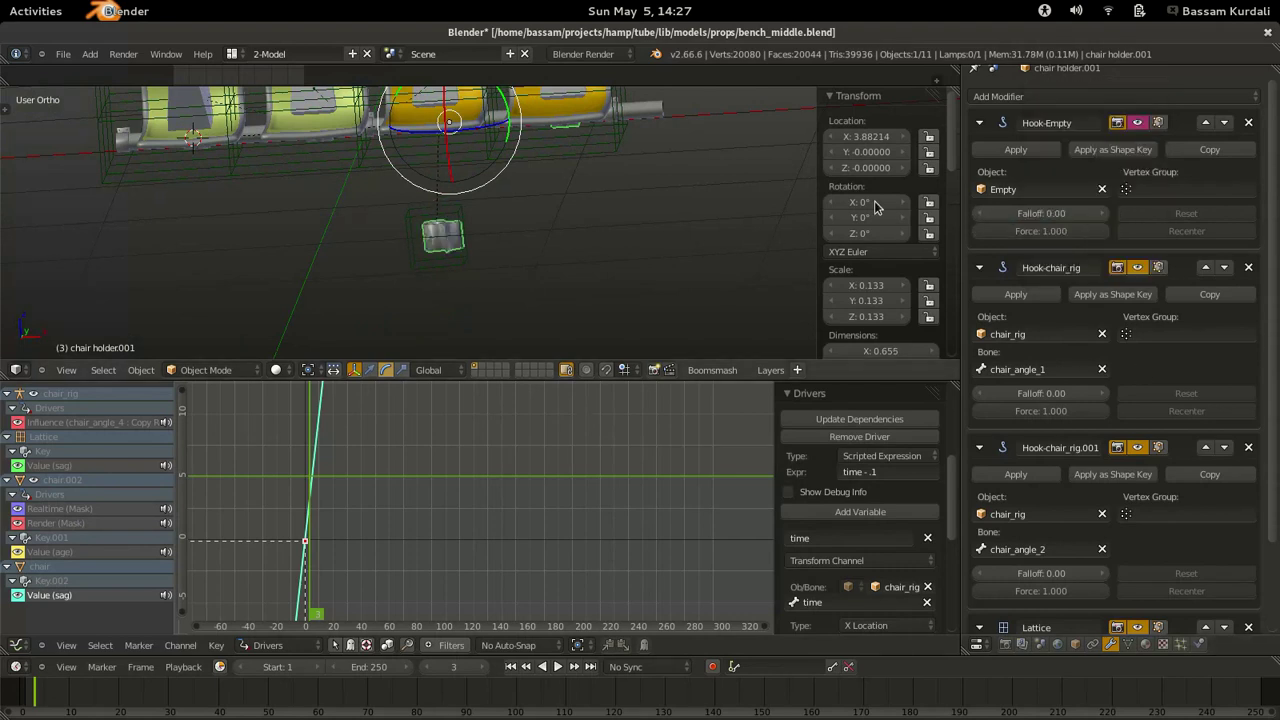
{"action": "scroll", "coordinate": [118, 438], "scroll_direction": "down", "scroll_amount": 2}
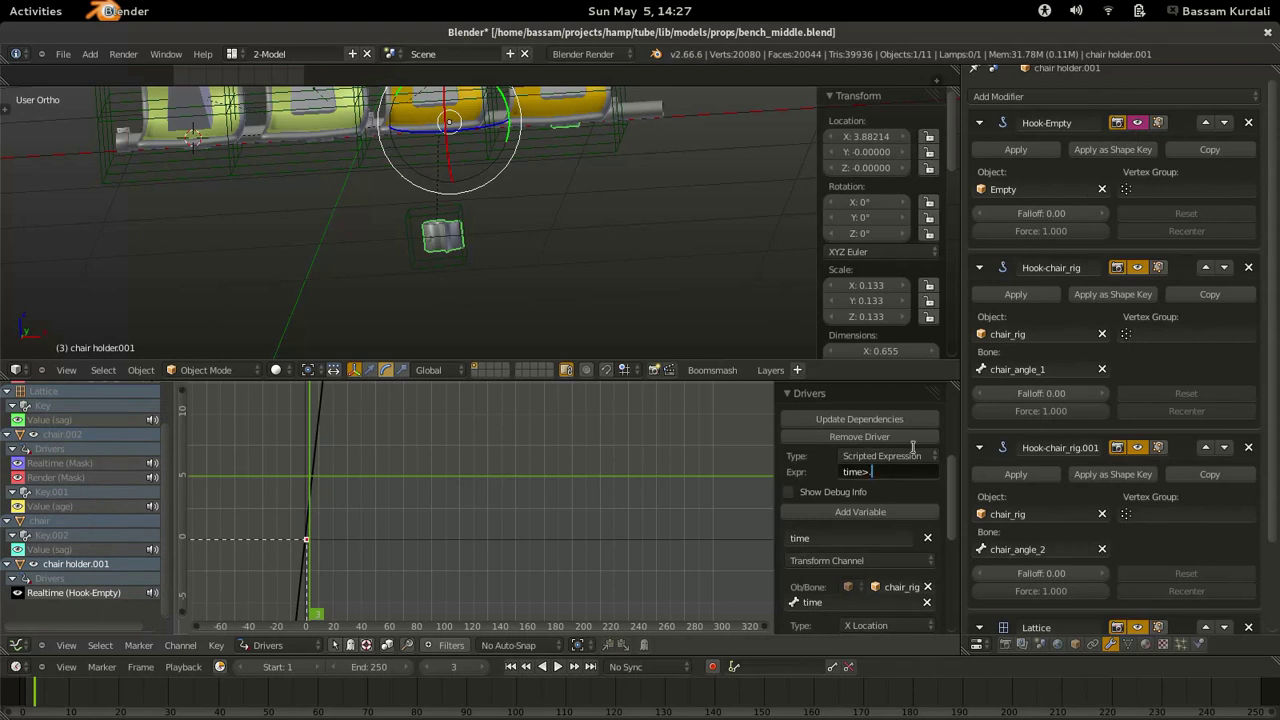
{"action": "key", "text": "Return"}
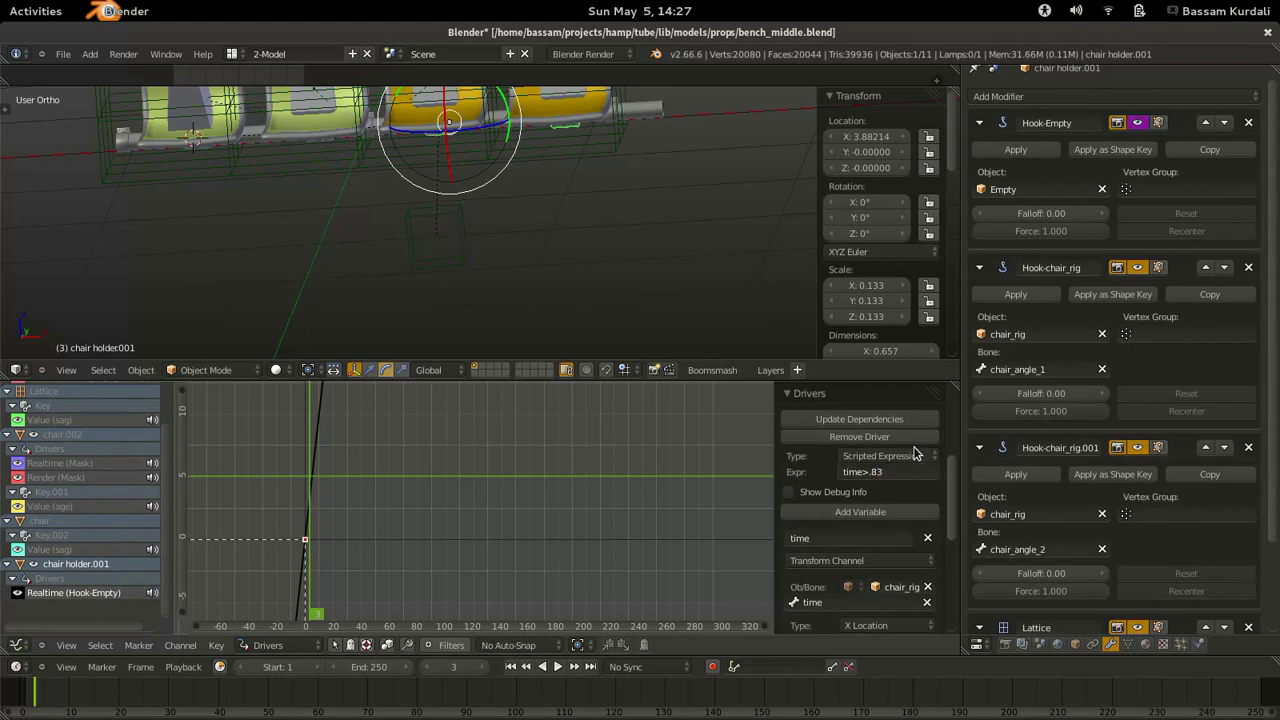
Copy the Hook-Empty viewport visibility driver onto the modifier's render visibility.
{"action": "right_click", "coordinate": [1138, 126]}
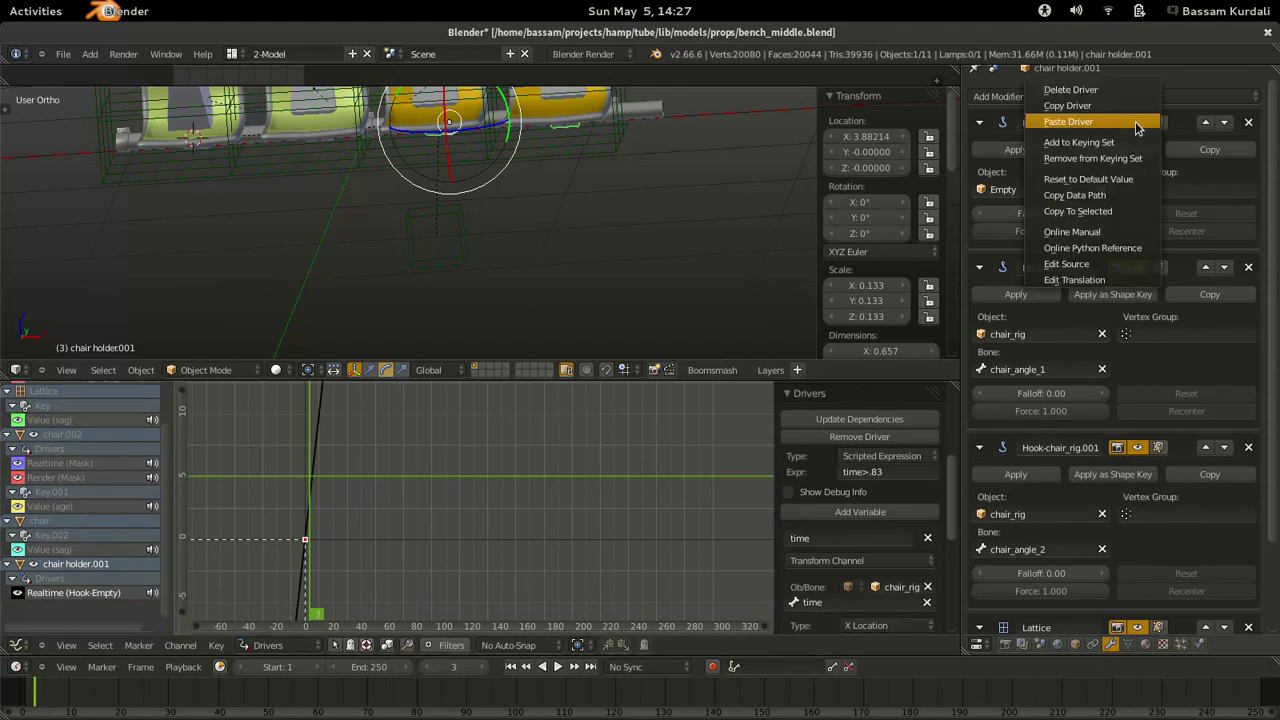
{"action": "left_click", "coordinate": [1110, 104]}
{"action": "right_click", "coordinate": [1108, 136]}
{"action": "left_click", "coordinate": [1096, 147]}
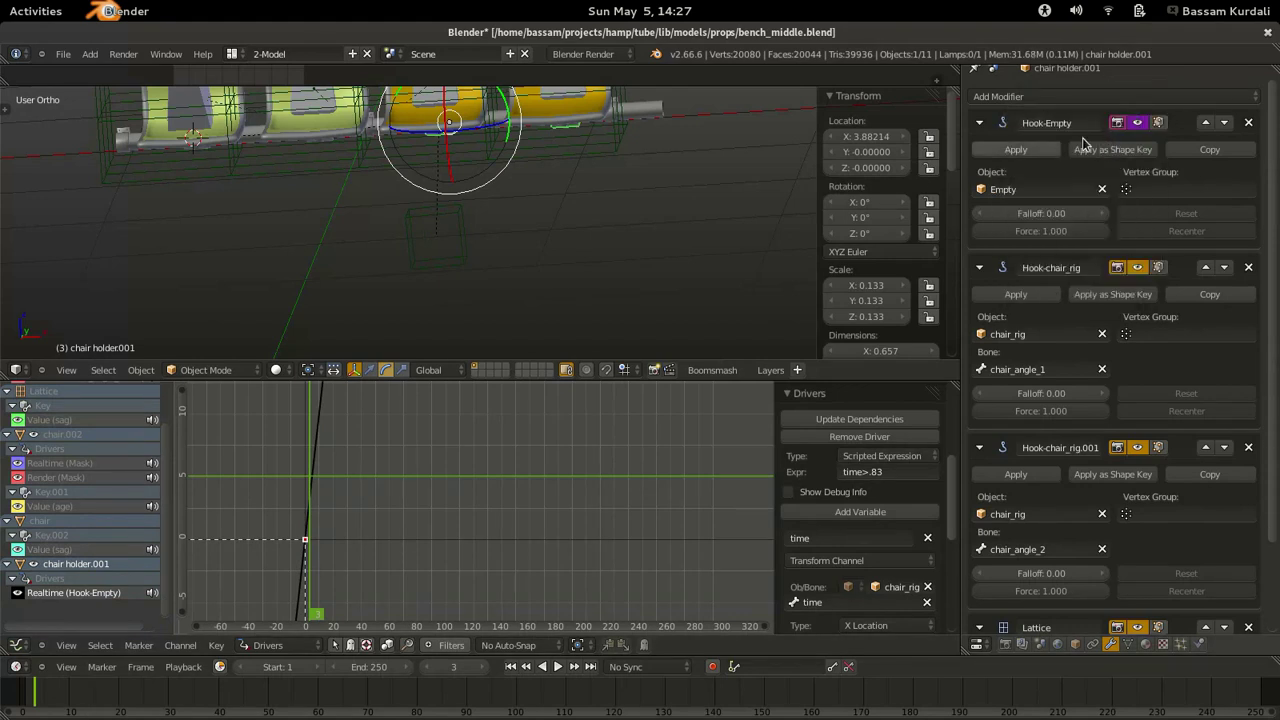
Slide the time bone along the global X axis to about 1.06 to test the driven holder hook.
{"action": "scroll", "coordinate": [510, 205], "scroll_direction": "down", "scroll_amount": 5}
{"action": "right_click", "coordinate": [243, 200]}
{"action": "key", "text": "ctrl+Tab"}
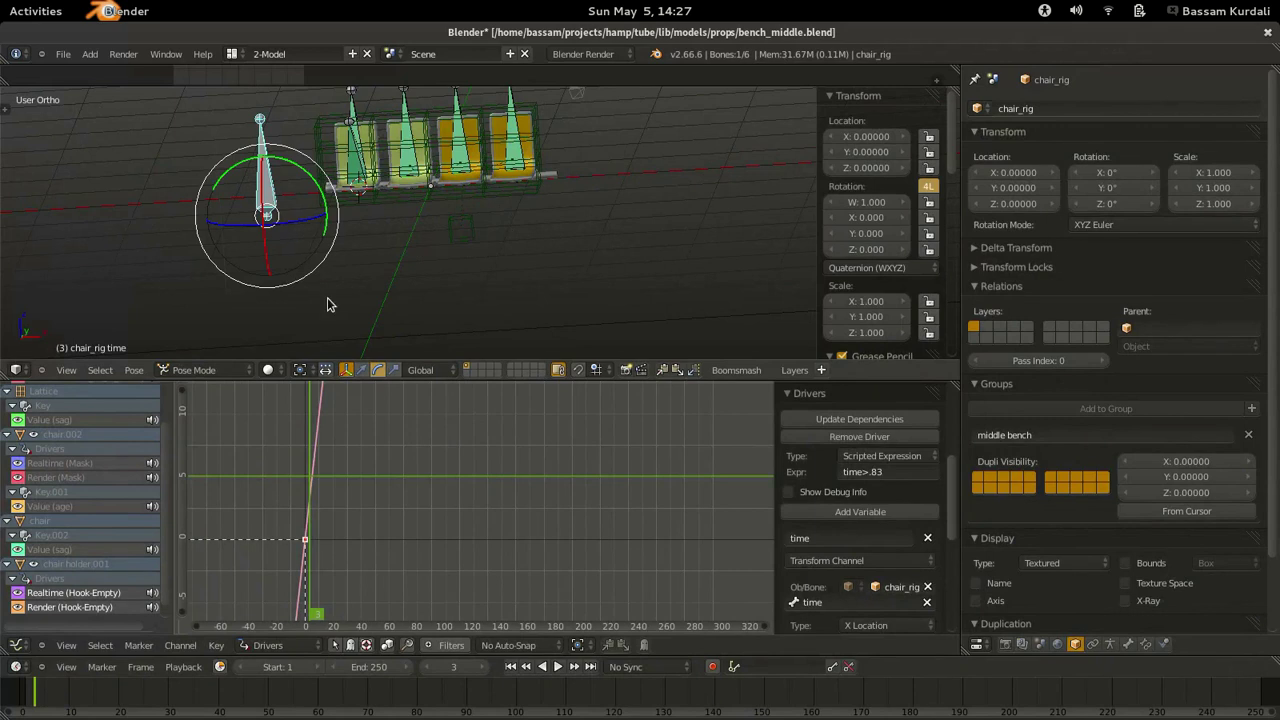
{"action": "key", "text": "g"}
{"action": "key", "text": "x"}
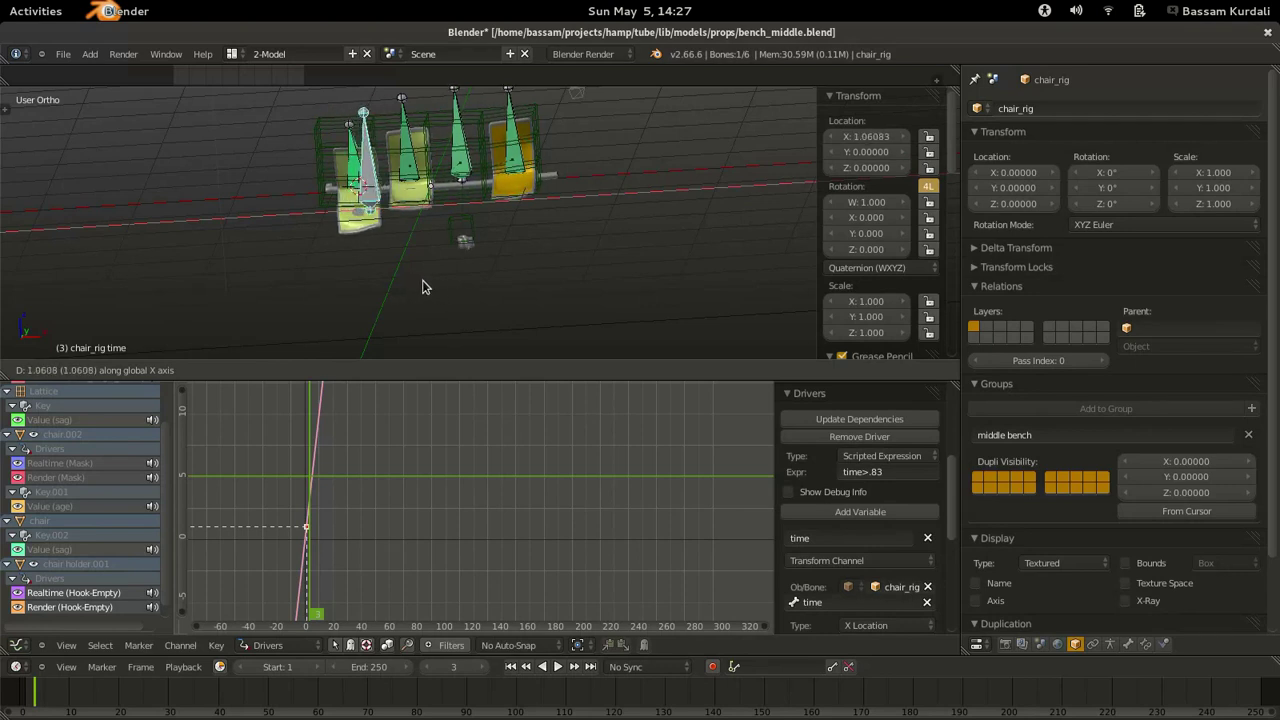
{"action": "left_click", "coordinate": [424, 281]}
Paste the time driver onto the chair holder's Lattice modifier strength and set its expression to time<.83.
{"action": "right_click", "coordinate": [470, 256]}
{"action": "left_click", "coordinate": [980, 448]}
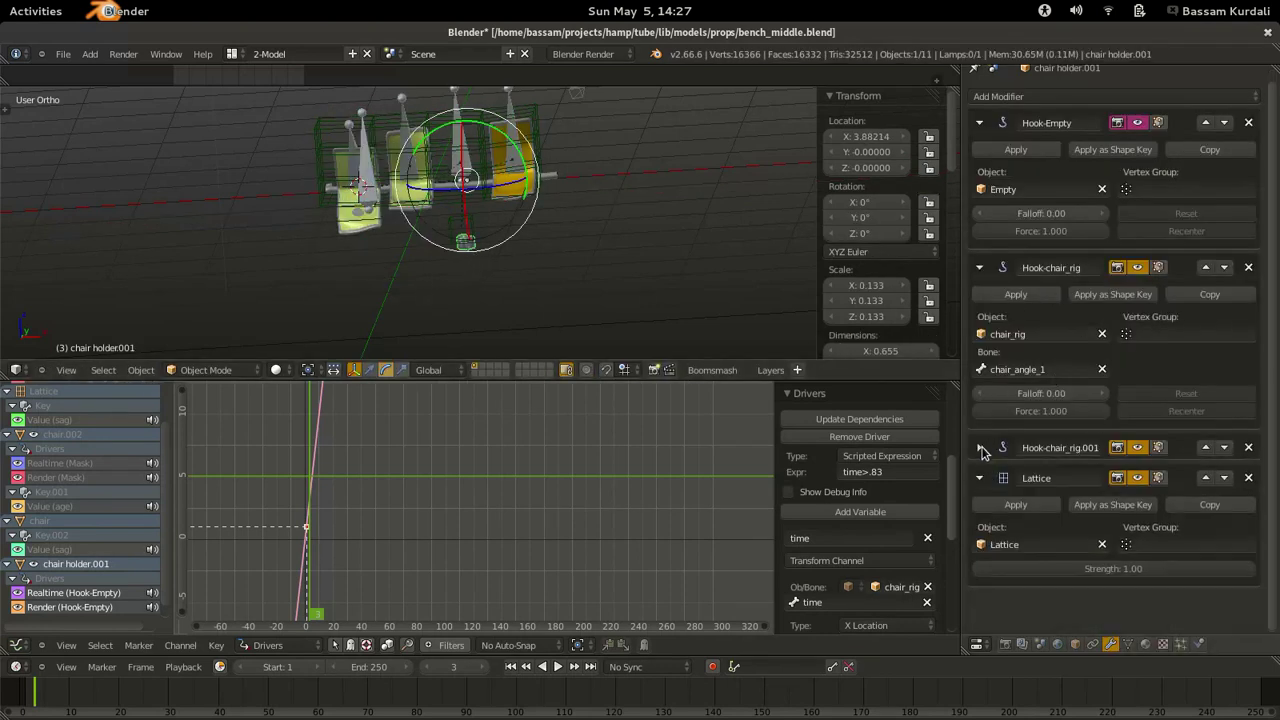
{"action": "right_click", "coordinate": [1140, 122]}
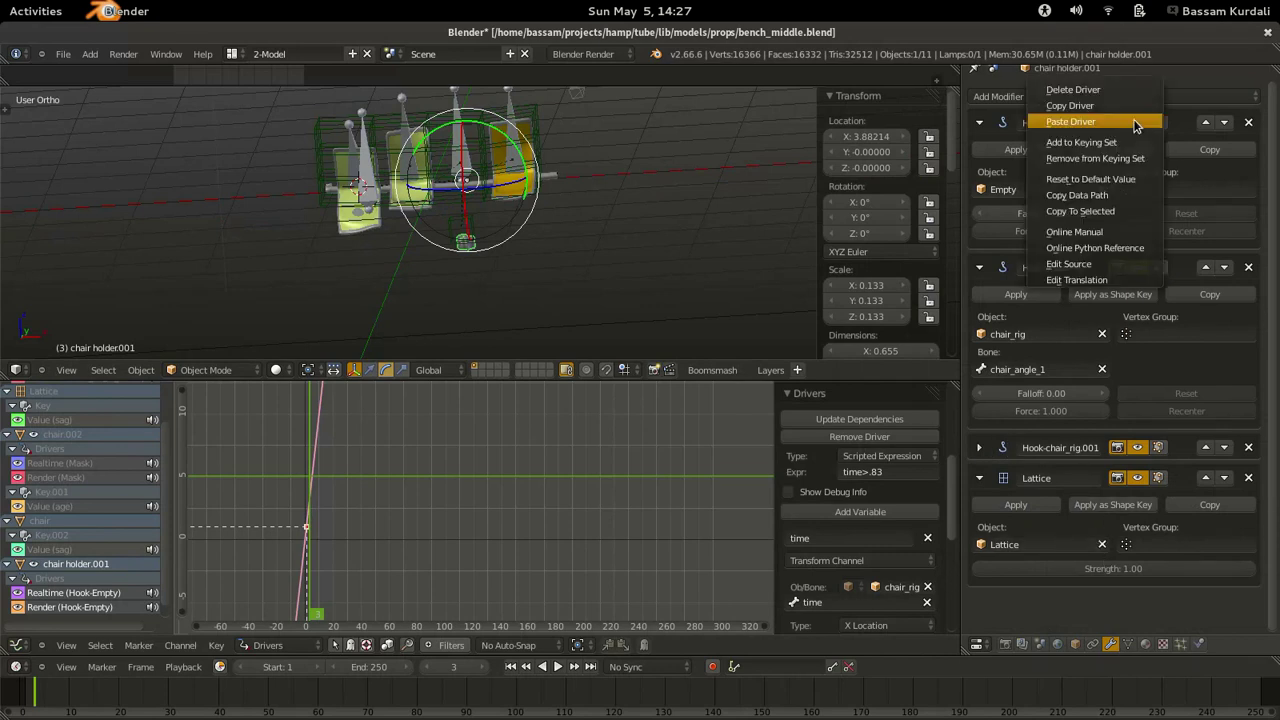
{"action": "right_click", "coordinate": [1112, 568]}
{"action": "left_click", "coordinate": [1110, 566]}
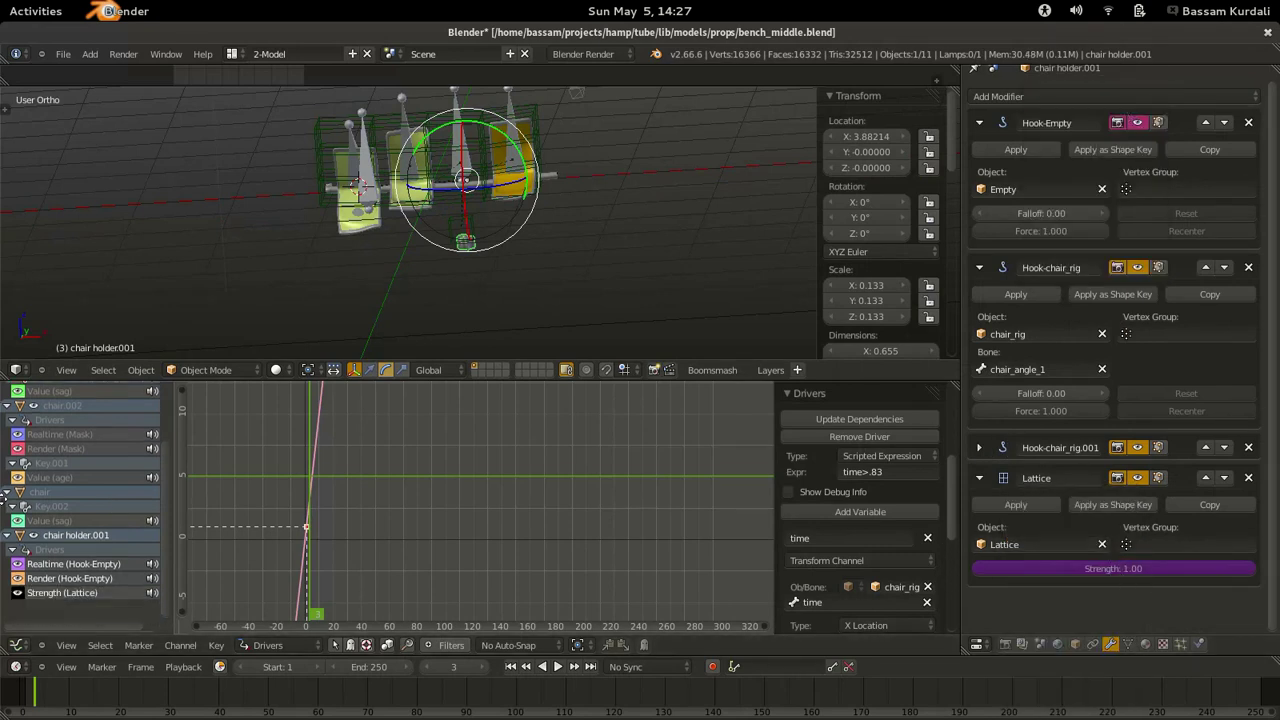
{"action": "left_click", "coordinate": [100, 593]}
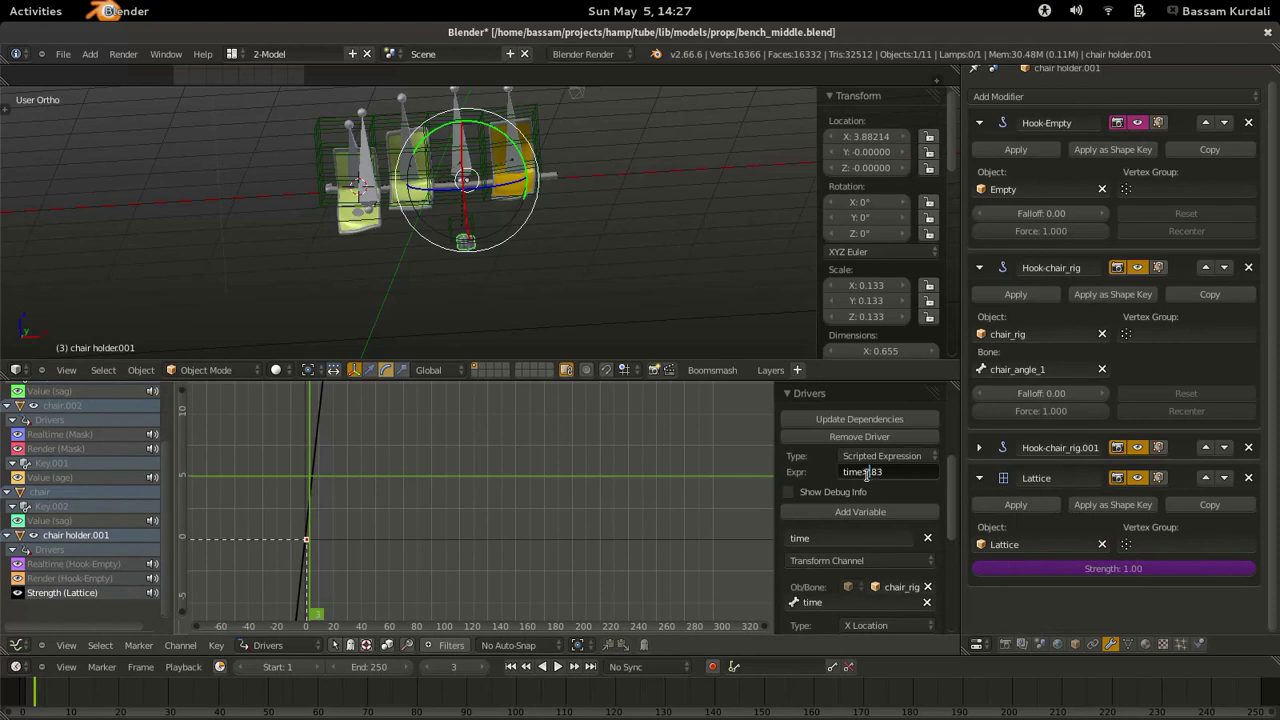
{"action": "type", "text": "."}
{"action": "key", "text": "Return"}
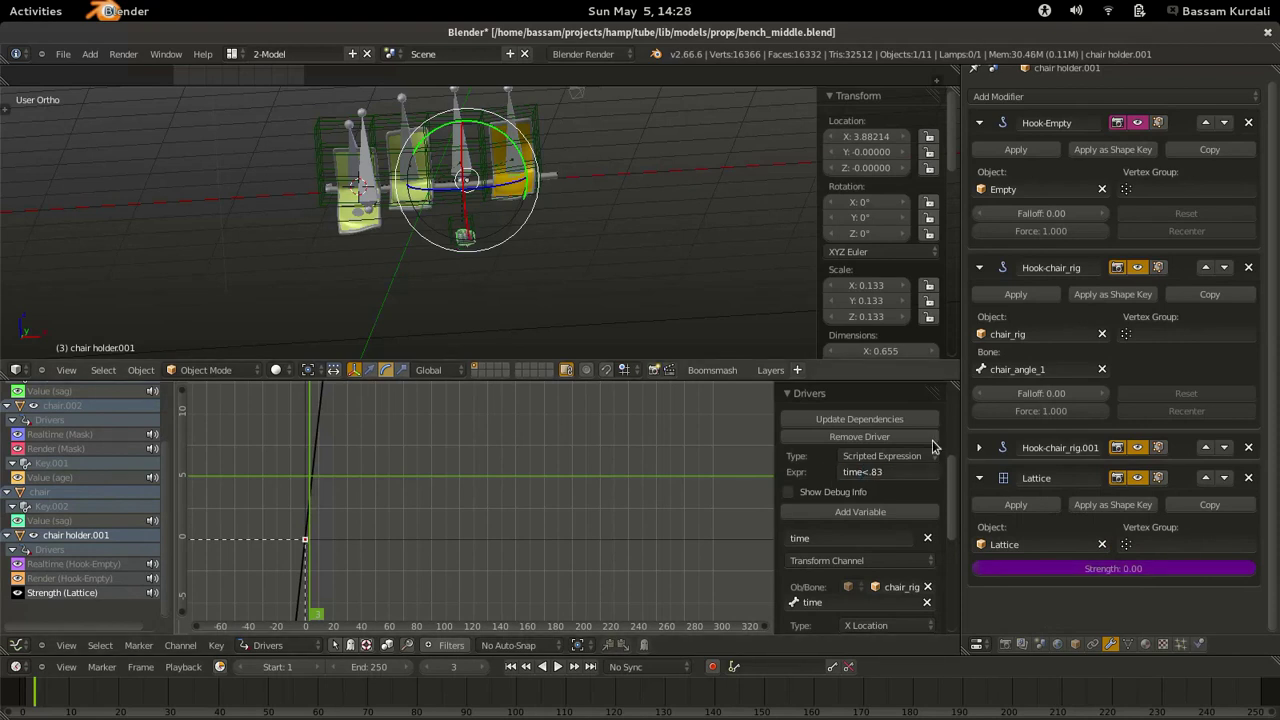
Slide the time bone back and forth along global X, leaving it at about 1.13, to check the lattice strength driver.
{"action": "right_click", "coordinate": [350, 225]}
{"action": "key", "text": "g"}
{"action": "key", "text": "x"}
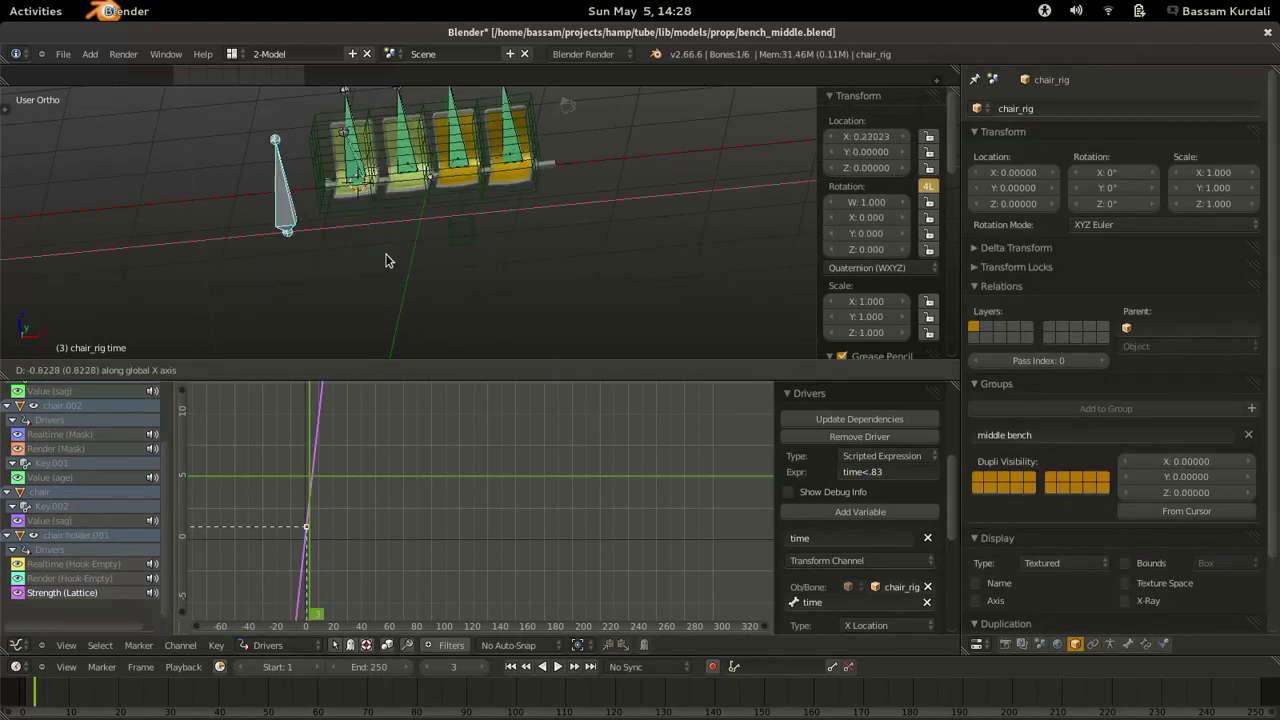
{"action": "left_click", "coordinate": [471, 252]}
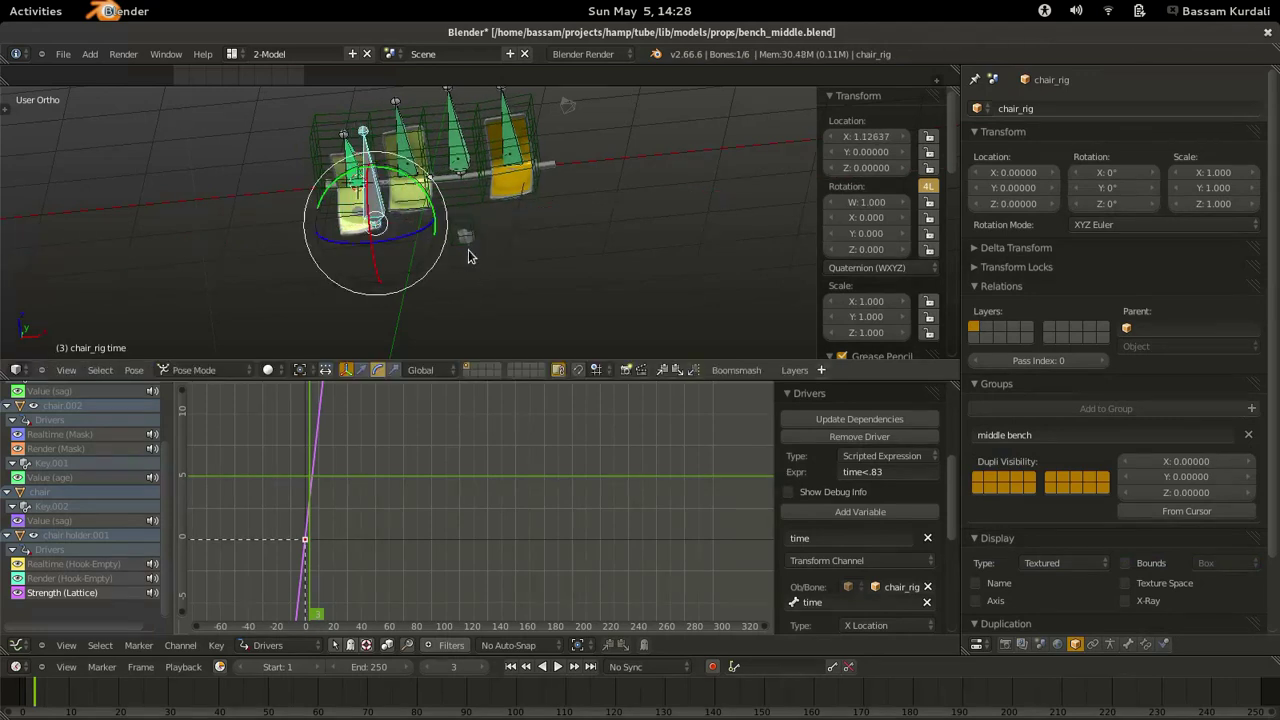
Copy the chair holder's Lattice strength driver onto the Force of its Hook-chair_rig modifier.
{"action": "right_click", "coordinate": [469, 250]}
{"action": "scroll", "coordinate": [376, 246], "scroll_direction": "up", "scroll_amount": 7}
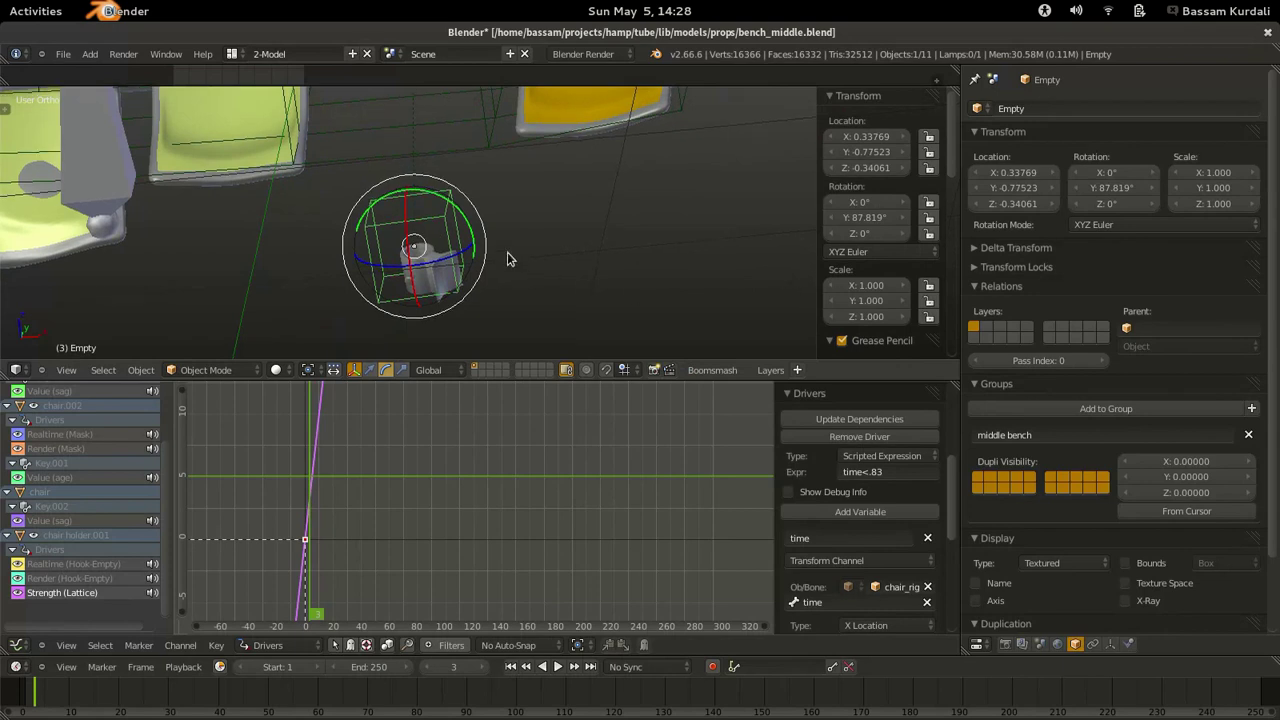
{"action": "middle_click_drag", "start_coordinate": [508, 257], "coordinate": [563, 212], "text": "shift"}
{"action": "right_click", "coordinate": [485, 236]}
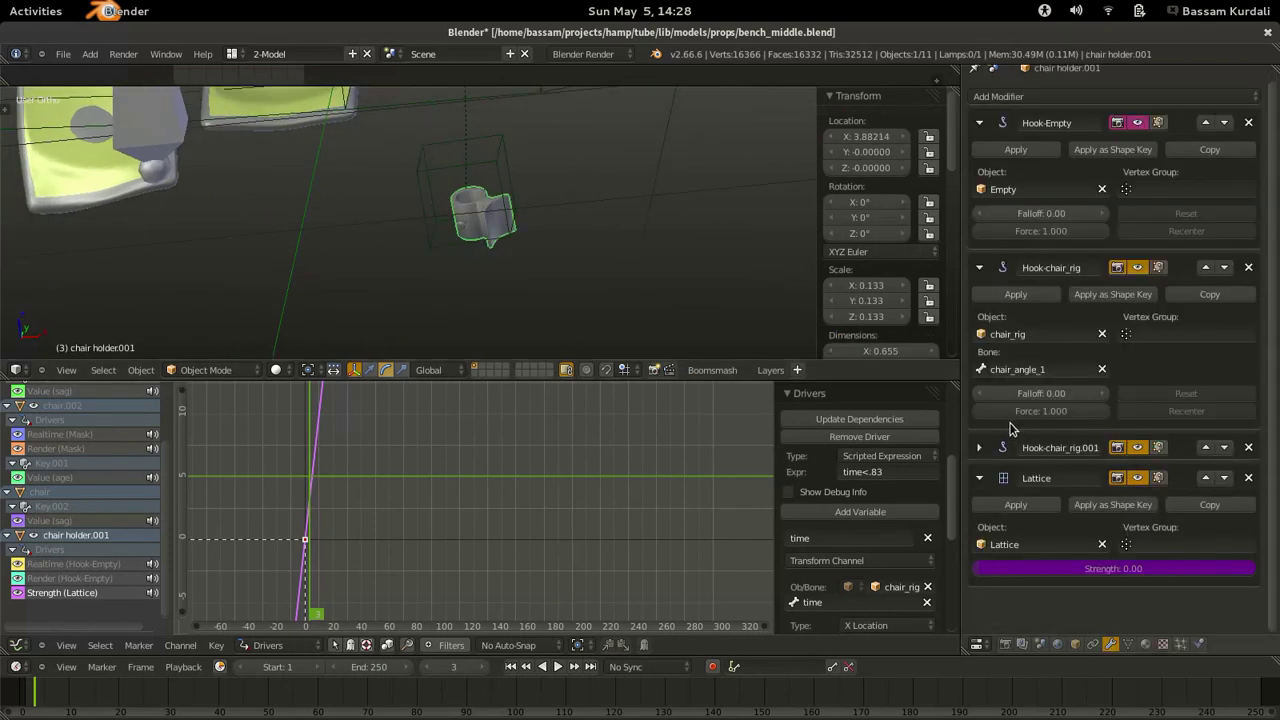
{"action": "middle_click_drag", "start_coordinate": [1043, 395], "coordinate": [1044, 408]}
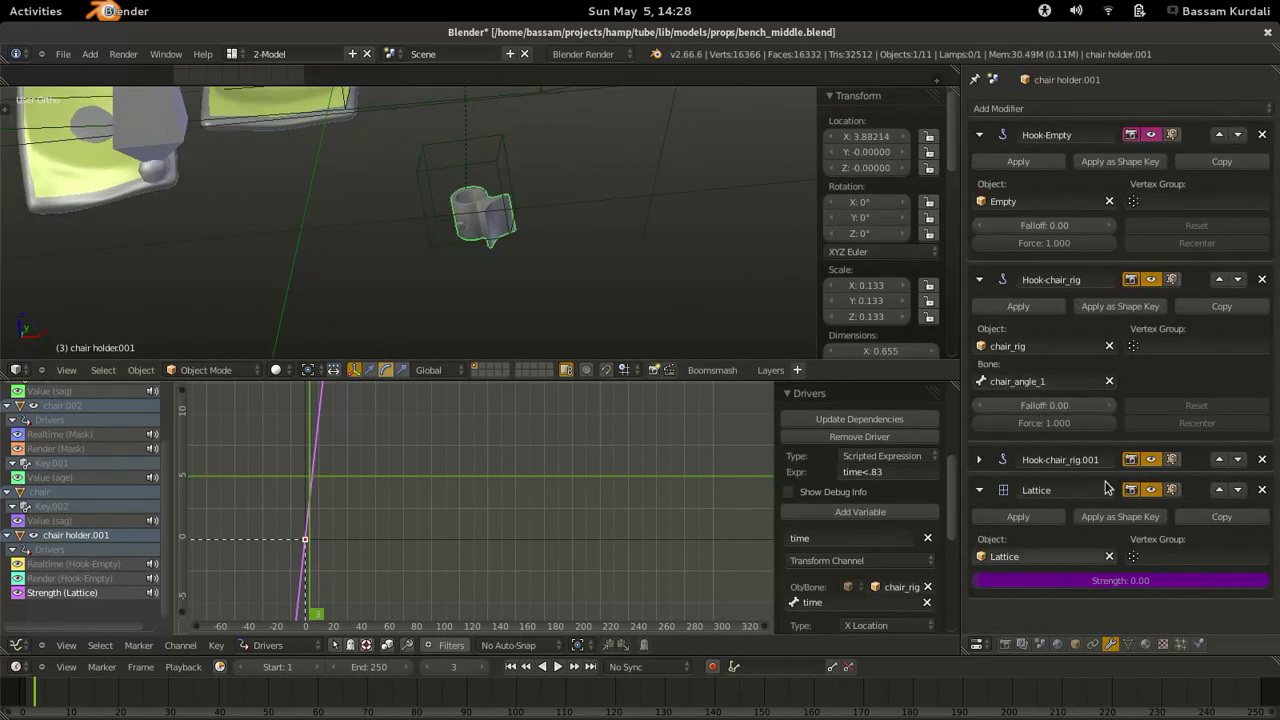
{"action": "right_click", "coordinate": [1060, 580]}
{"action": "left_click", "coordinate": [1058, 545]}
{"action": "right_click", "coordinate": [1044, 423]}
{"action": "left_click", "coordinate": [1030, 464]}
{"action": "left_click", "coordinate": [340, 519]}
{"action": "left_click_drag", "start_coordinate": [339, 517], "coordinate": [330, 521]}
{"action": "scroll", "coordinate": [464, 281], "scroll_direction": "down", "scroll_amount": 3}
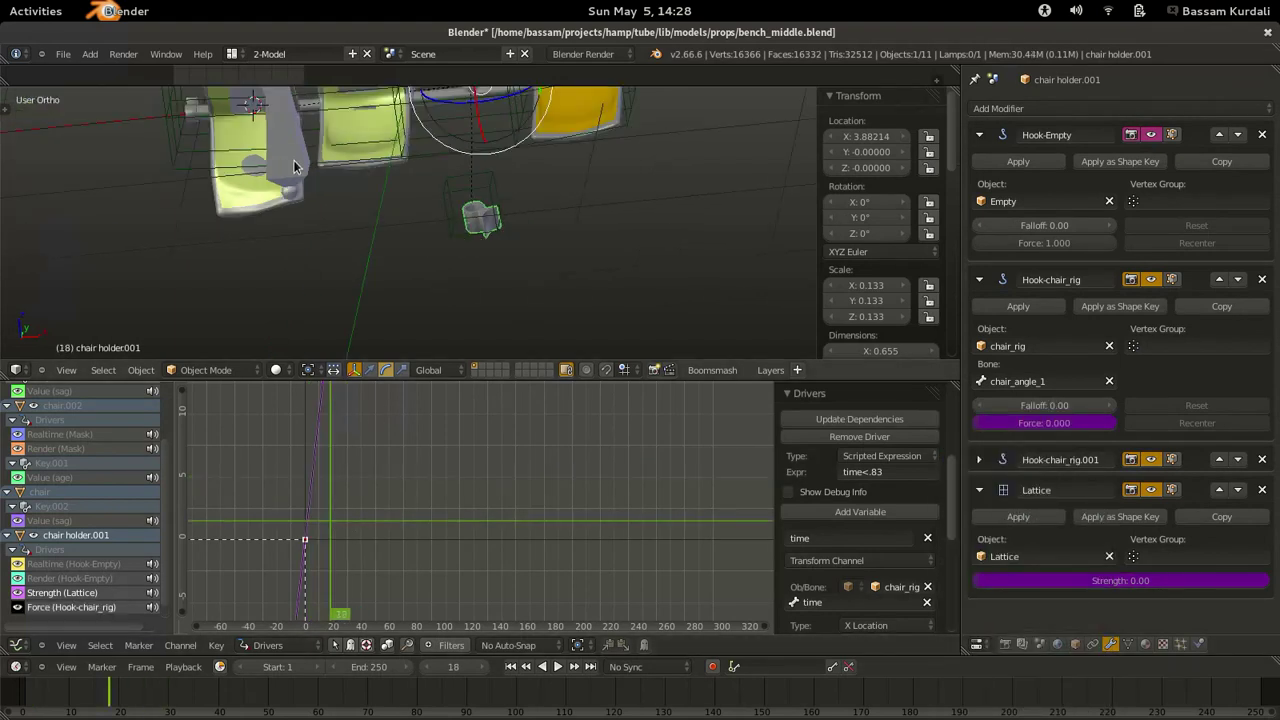
Slide the time bone briefly along global X without keeping the move, and review the chair holder's modifiers.
{"action": "right_click", "coordinate": [296, 163]}
{"action": "key", "text": "g"}
{"action": "key", "text": "x"}
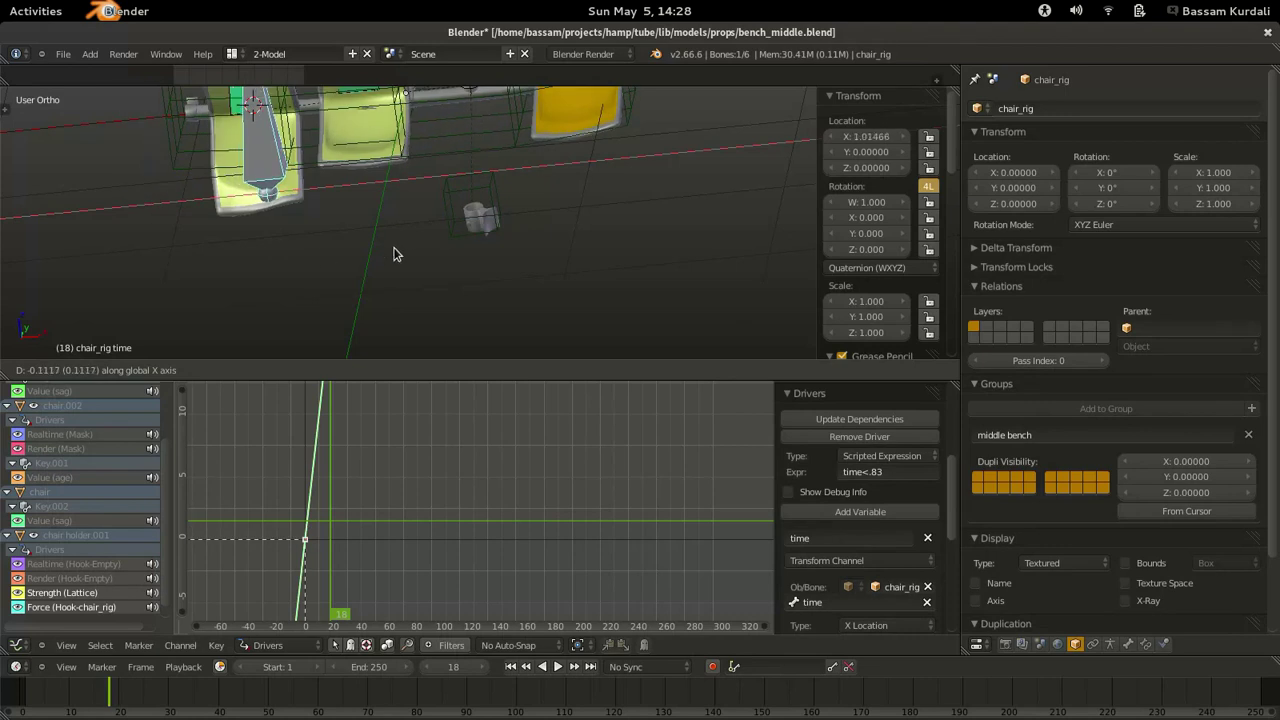
{"action": "right_click", "coordinate": [396, 252]}
{"action": "right_click", "coordinate": [485, 241]}
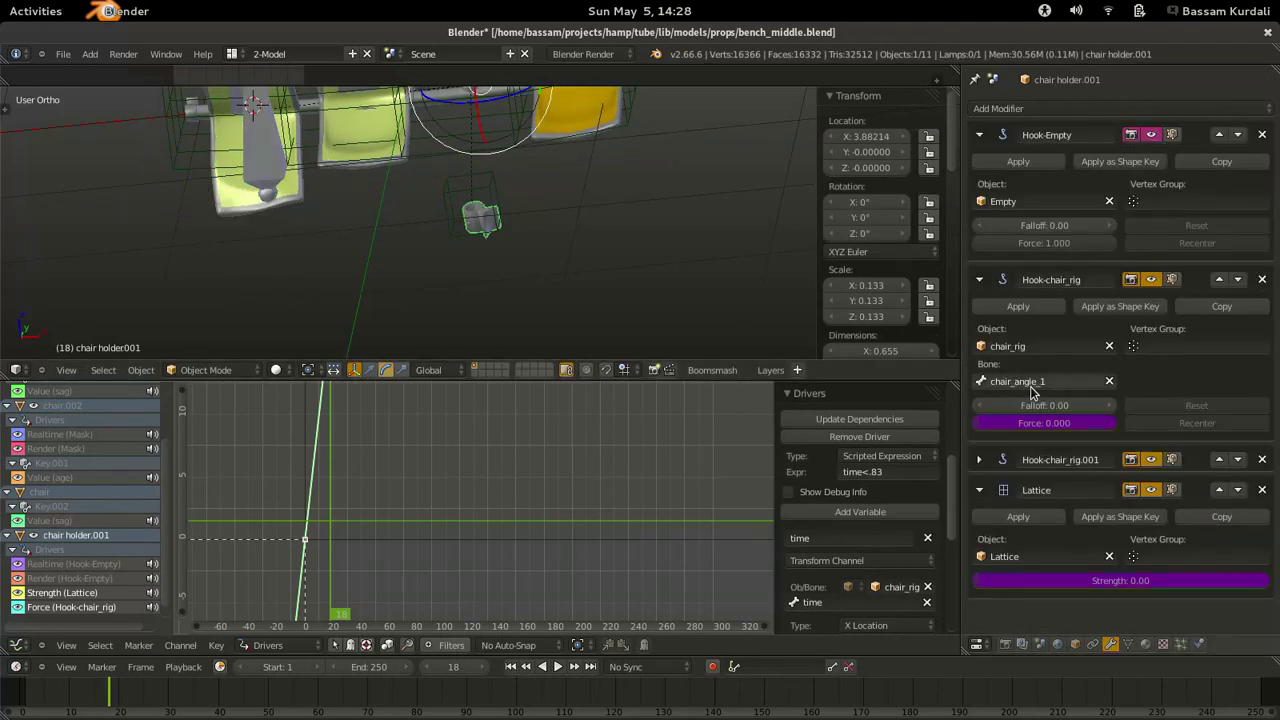
{"action": "left_click", "coordinate": [1128, 645]}
{"action": "left_click", "coordinate": [1112, 645]}
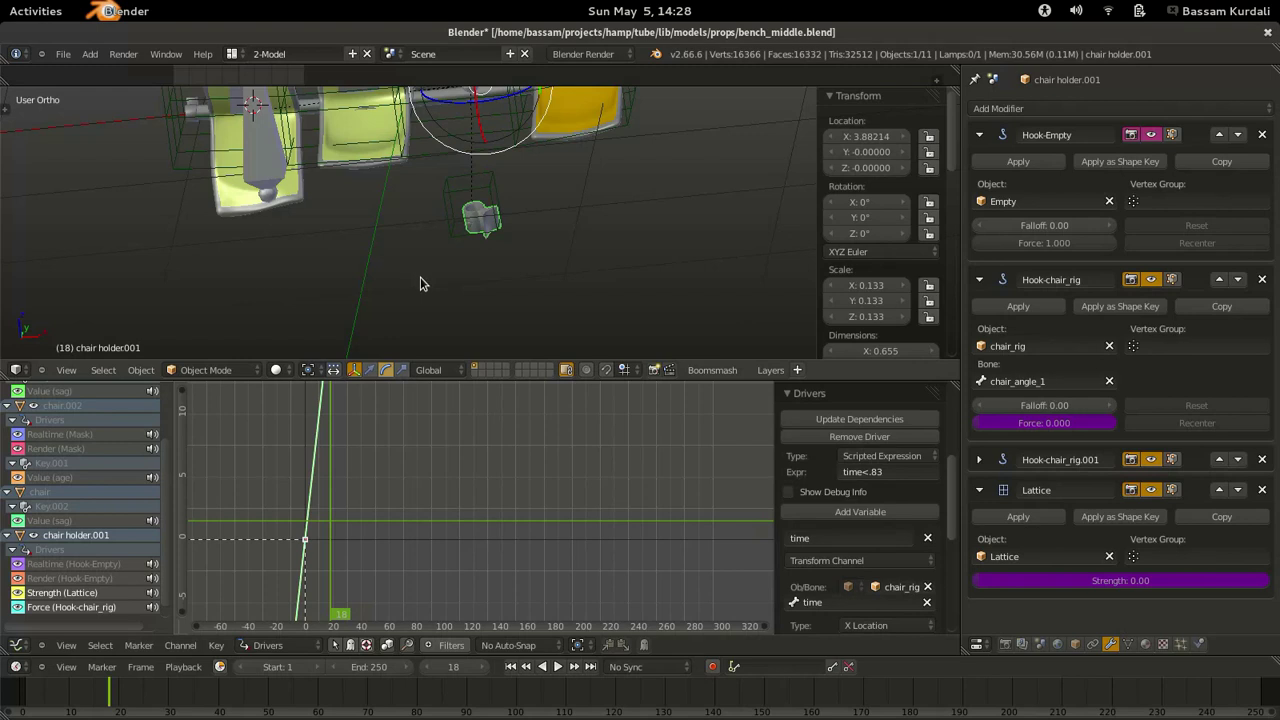
Test-slide the time bone along global X again with the chairs framed, and cancel the move.
{"action": "middle_click_drag", "start_coordinate": [303, 194], "coordinate": [353, 230], "text": "shift"}
{"action": "right_click", "coordinate": [317, 212]}
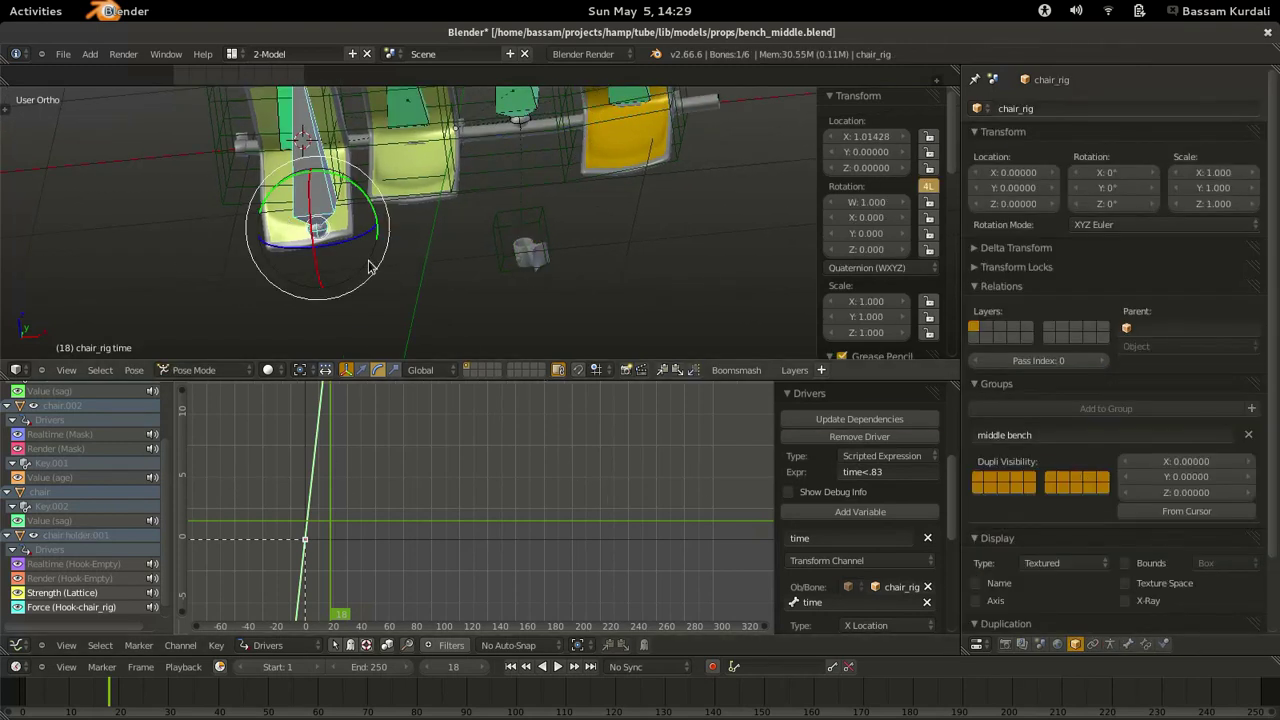
{"action": "key", "text": "g"}
{"action": "key", "text": "x"}
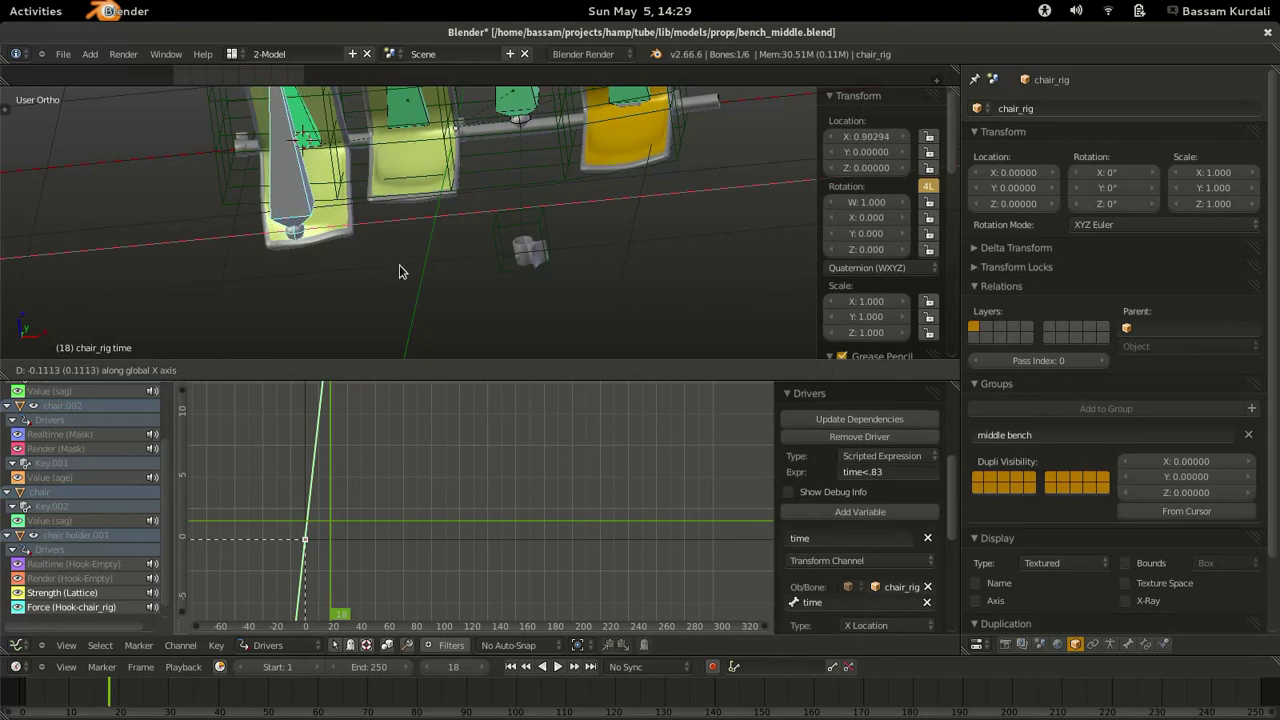
{"action": "right_click", "coordinate": [404, 272]}
Transfer the Force driver on the chair holder from the Hook-chair_rig modifier to Hook-chair_rig.001, deleting it from the first.
{"action": "right_click", "coordinate": [536, 265]}
{"action": "key", "text": "a"}
{"action": "right_click", "coordinate": [537, 276]}
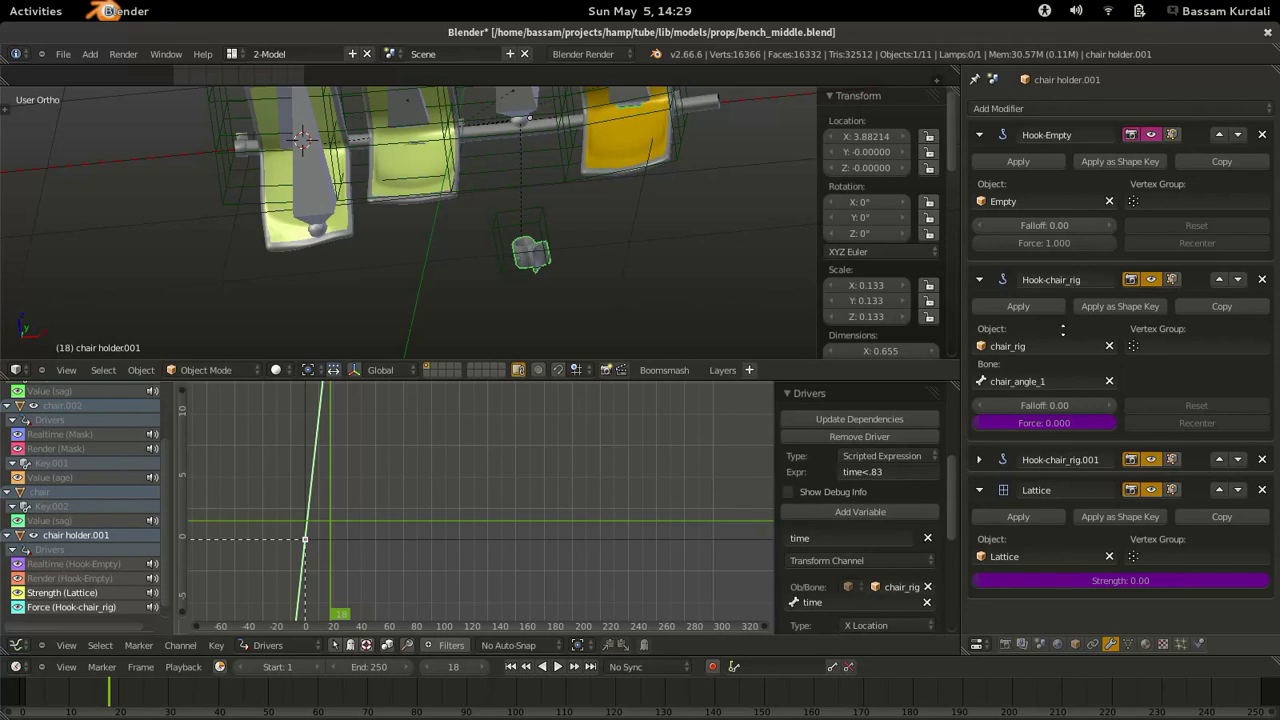
{"action": "right_click", "coordinate": [1030, 424]}
{"action": "left_click", "coordinate": [979, 459]}
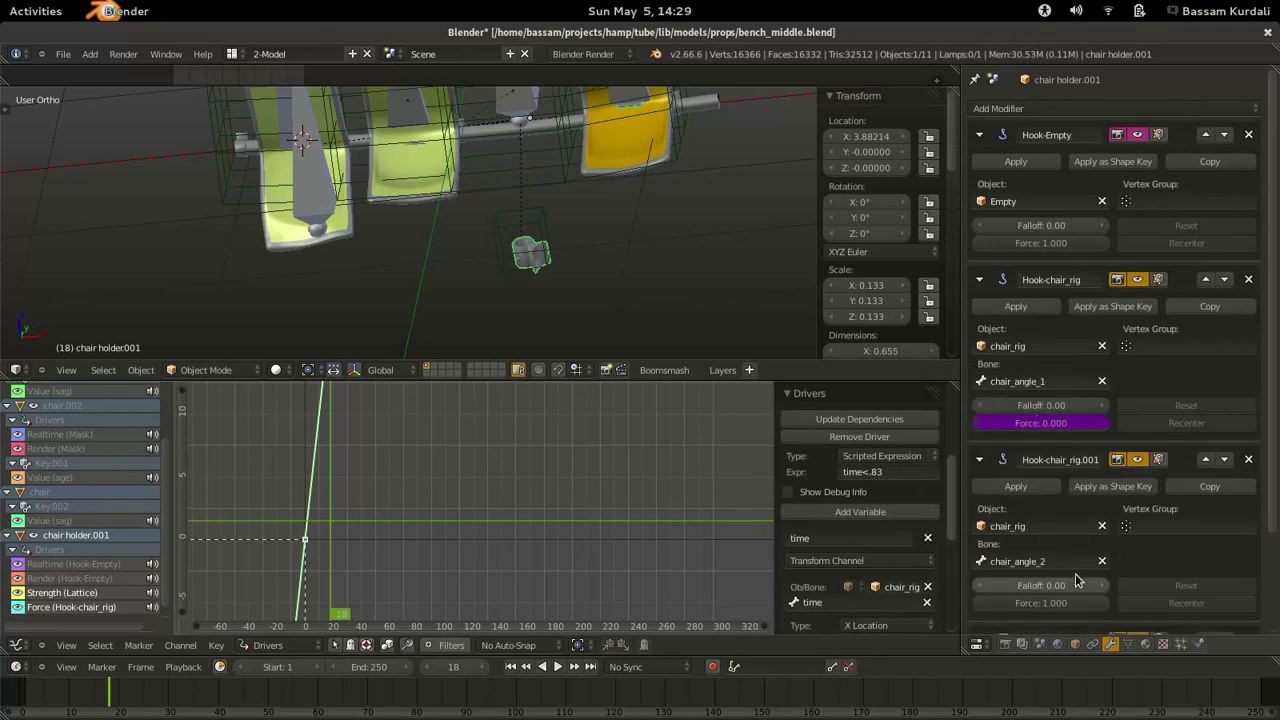
{"action": "right_click", "coordinate": [1025, 603]}
{"action": "left_click", "coordinate": [1010, 545]}
{"action": "right_click", "coordinate": [1045, 427]}
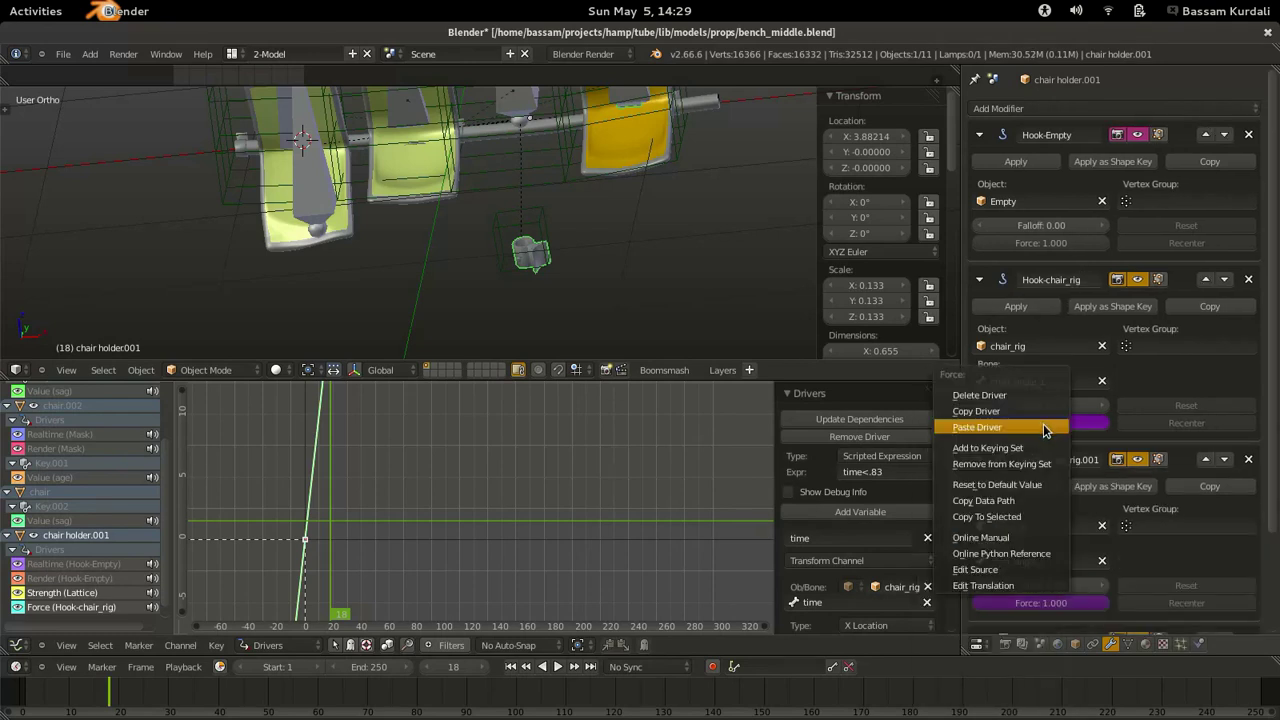
{"action": "left_click", "coordinate": [1043, 400]}
Set the current frame to 10 and slide the time bone along global X to test the holder's transferred hook driver.
{"action": "left_click_drag", "start_coordinate": [364, 485], "coordinate": [319, 488]}
{"action": "right_click", "coordinate": [336, 214]}
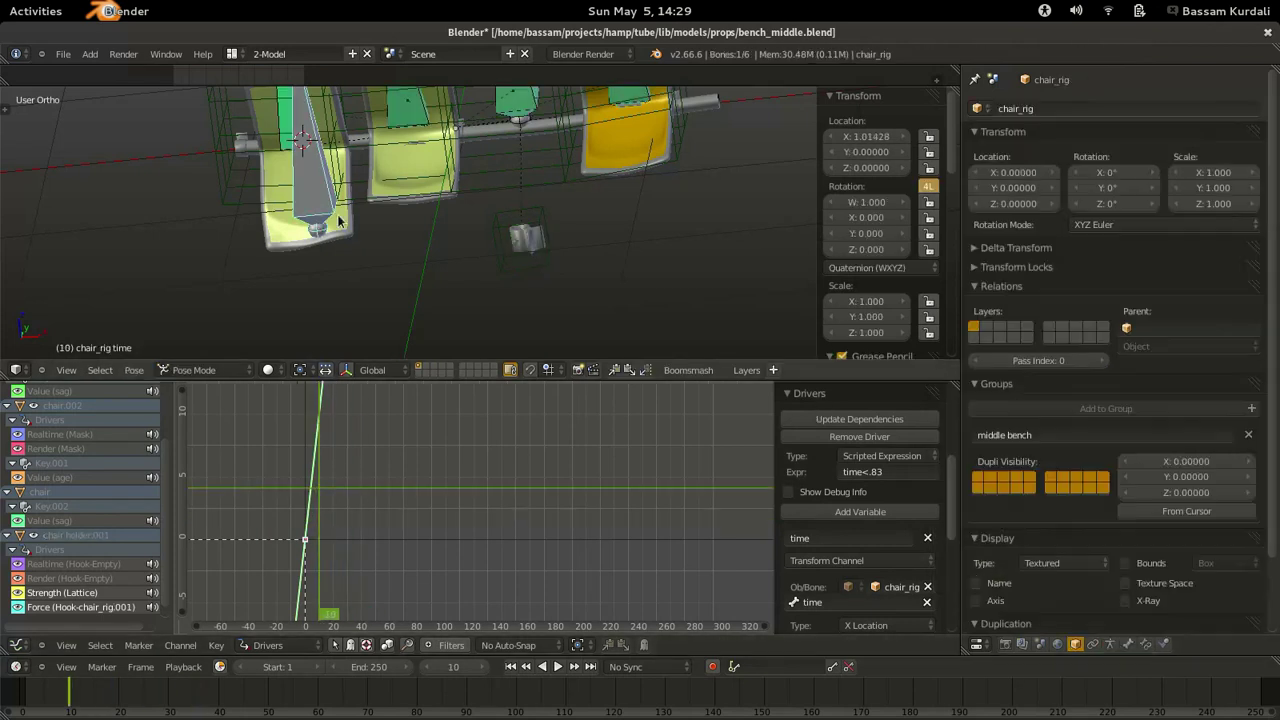
{"action": "key", "text": "g"}
{"action": "key", "text": "x"}
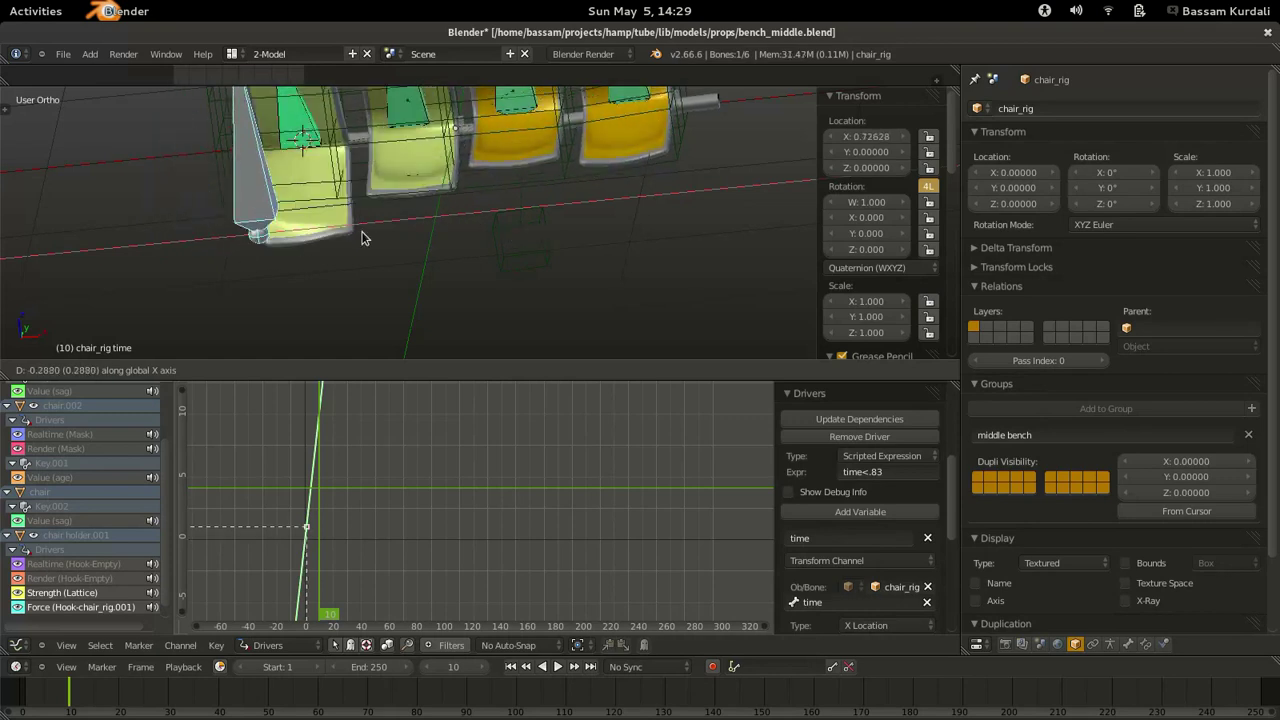
{"action": "left_click", "coordinate": [486, 221]}
Open the sagging chair's mesh for editing and examine the spot on its seat where a disc pokes through.
{"action": "right_click", "coordinate": [282, 244]}
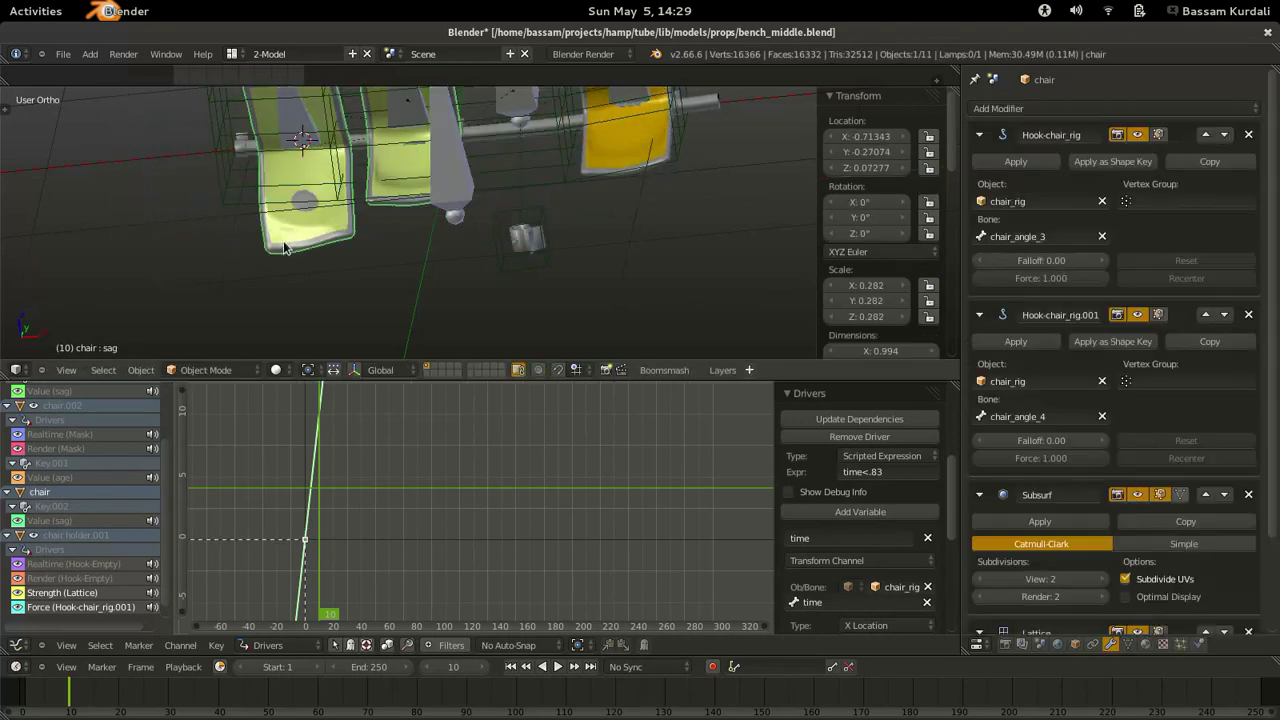
{"action": "key", "text": "Tab"}
{"action": "key", "text": "KP_Decimal"}
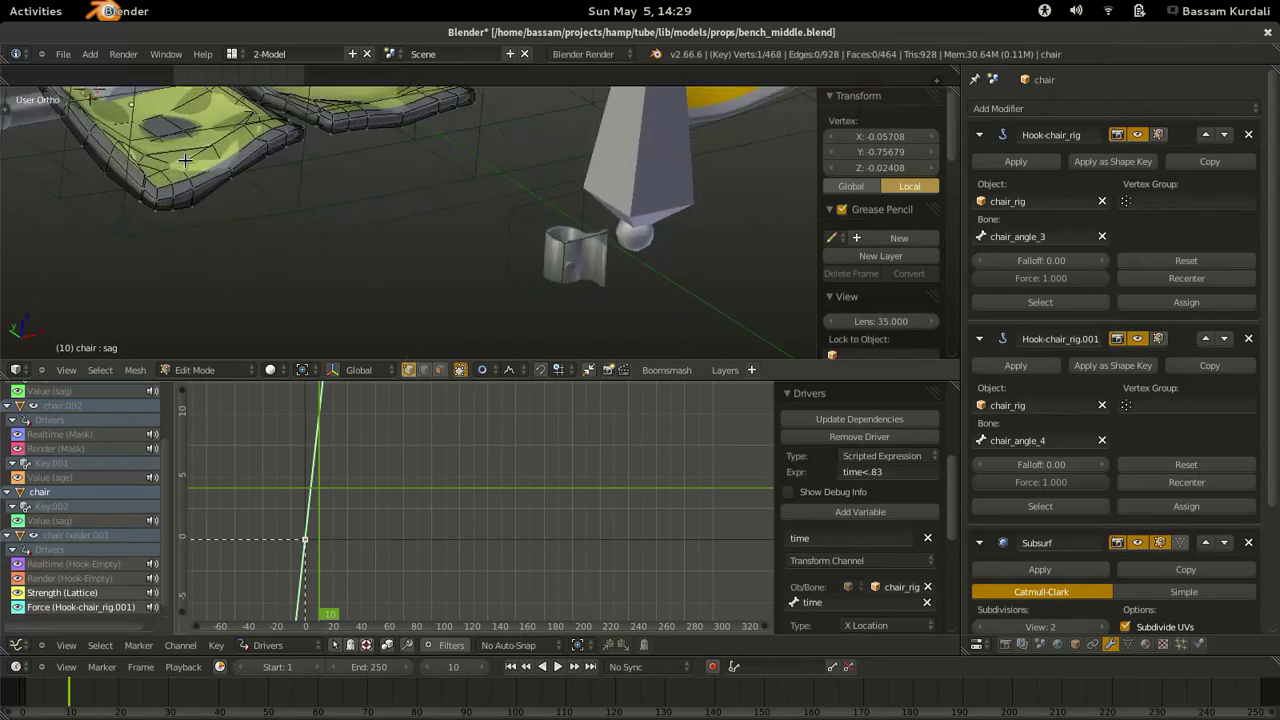
{"action": "key", "text": "z"}
{"action": "key", "text": "z"}
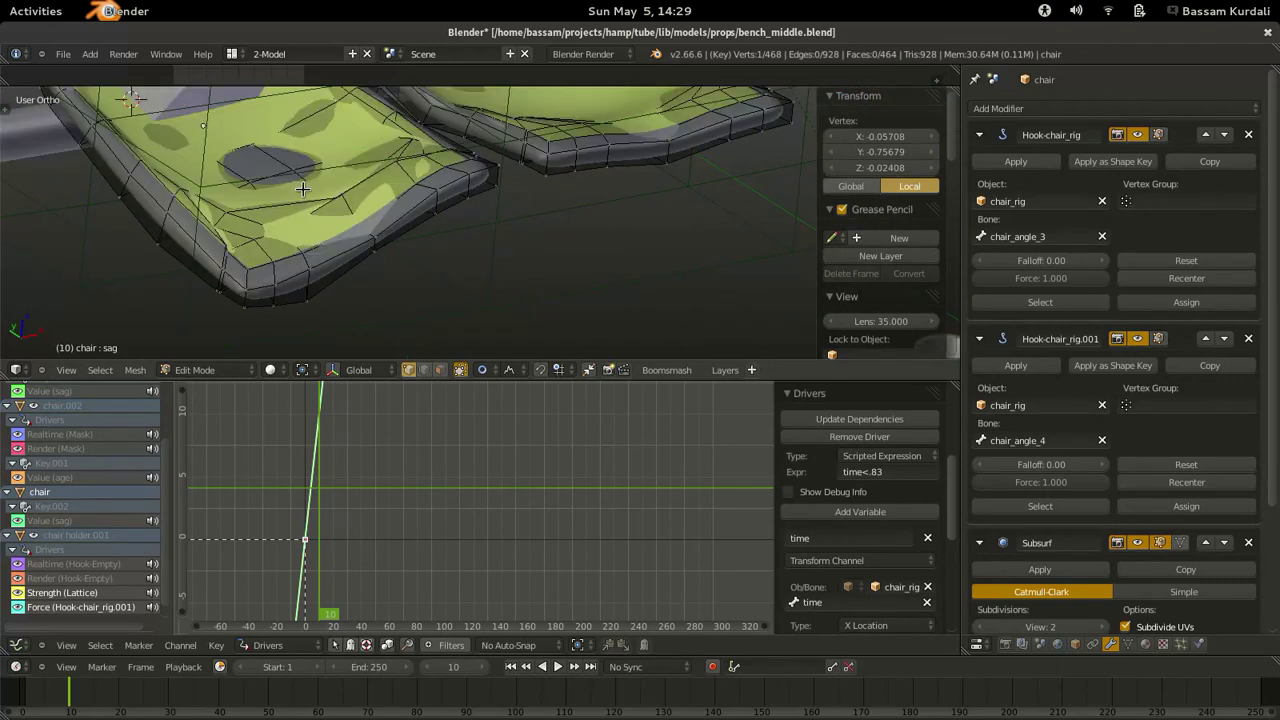
{"action": "middle_click_drag", "start_coordinate": [278, 204], "coordinate": [415, 171]}
{"action": "scroll", "coordinate": [611, 186], "scroll_direction": "up", "scroll_amount": 4}
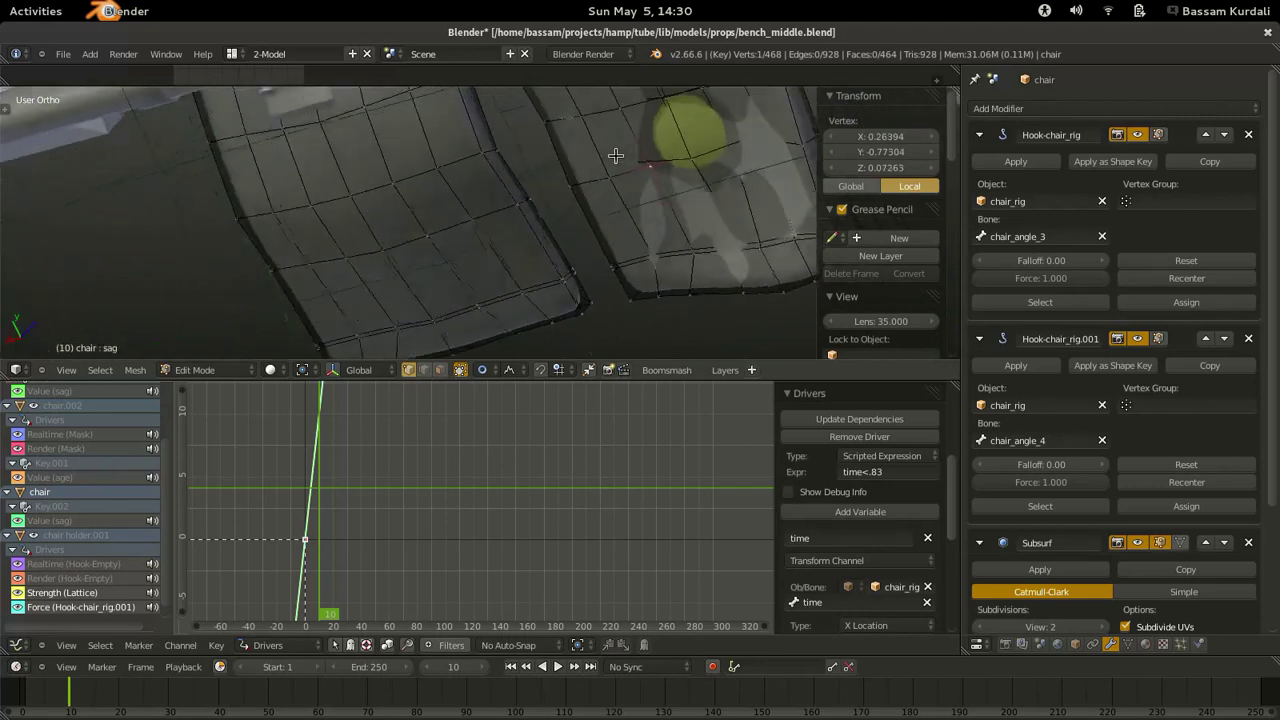
{"action": "key", "text": "z"}
{"action": "key", "text": "z"}
{"action": "mouse_move", "coordinate": [594, 157]}
{"action": "middle_mouse_down"}
{"action": "mouse_move", "coordinate": [514, 189]}
{"action": "mouse_move", "coordinate": [517, 178]}
{"action": "middle_mouse_up"}
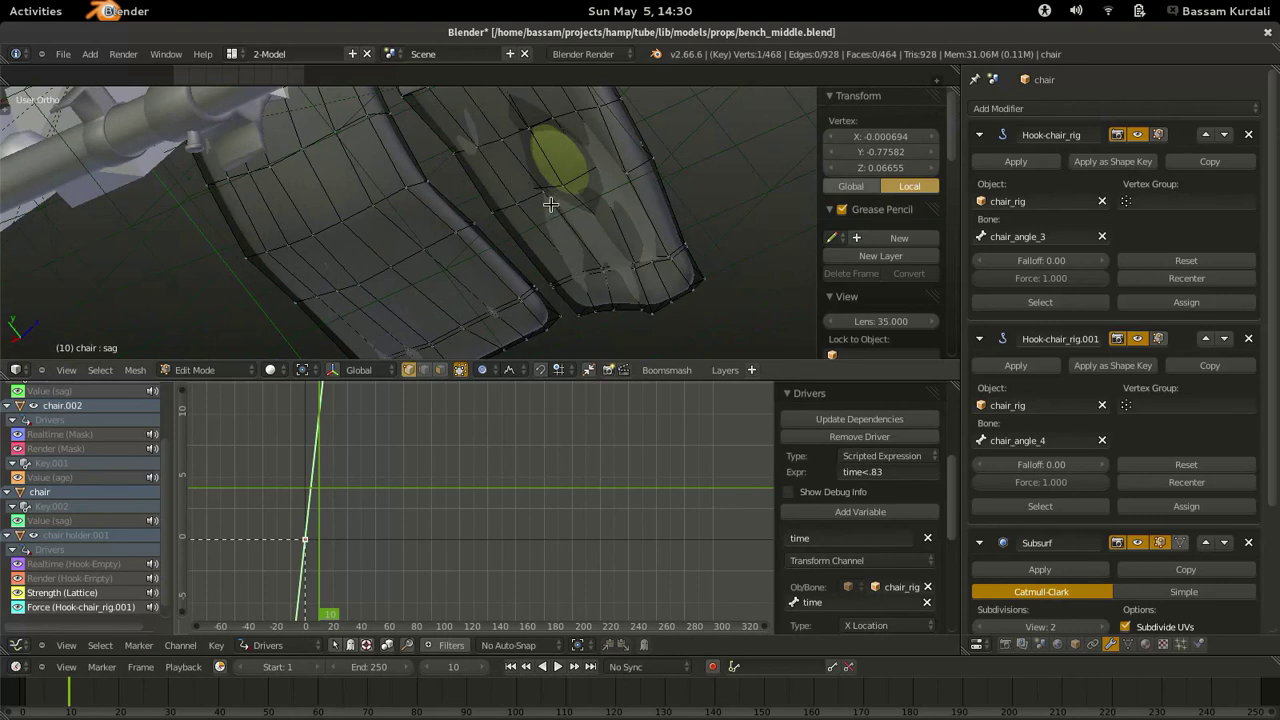
Turn off proportional editing and lower the selected seat vertex along global Z to about -0.129 local Z, then leave mesh editing.
{"action": "key", "text": "g"}
{"action": "key", "text": "z"}
{"action": "right_click", "coordinate": [538, 205]}
{"action": "key", "text": "o"}
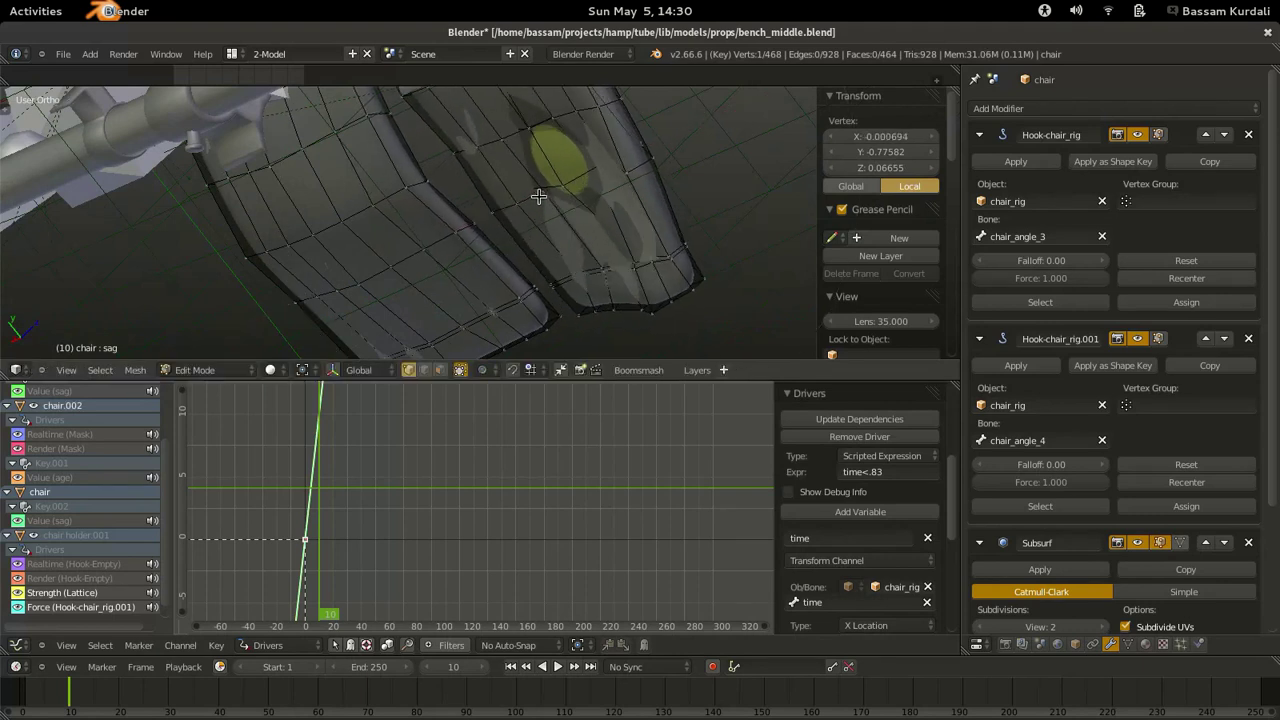
{"action": "key", "text": "g"}
{"action": "key", "text": "z"}
{"action": "left_click", "coordinate": [527, 198]}
{"action": "key", "text": "Tab"}
Inspect the seat surface from the side, reselect the sagging chair and reopen its mesh for editing.
{"action": "middle_click_drag", "start_coordinate": [523, 200], "coordinate": [615, 220]}
{"action": "right_click", "coordinate": [601, 214]}
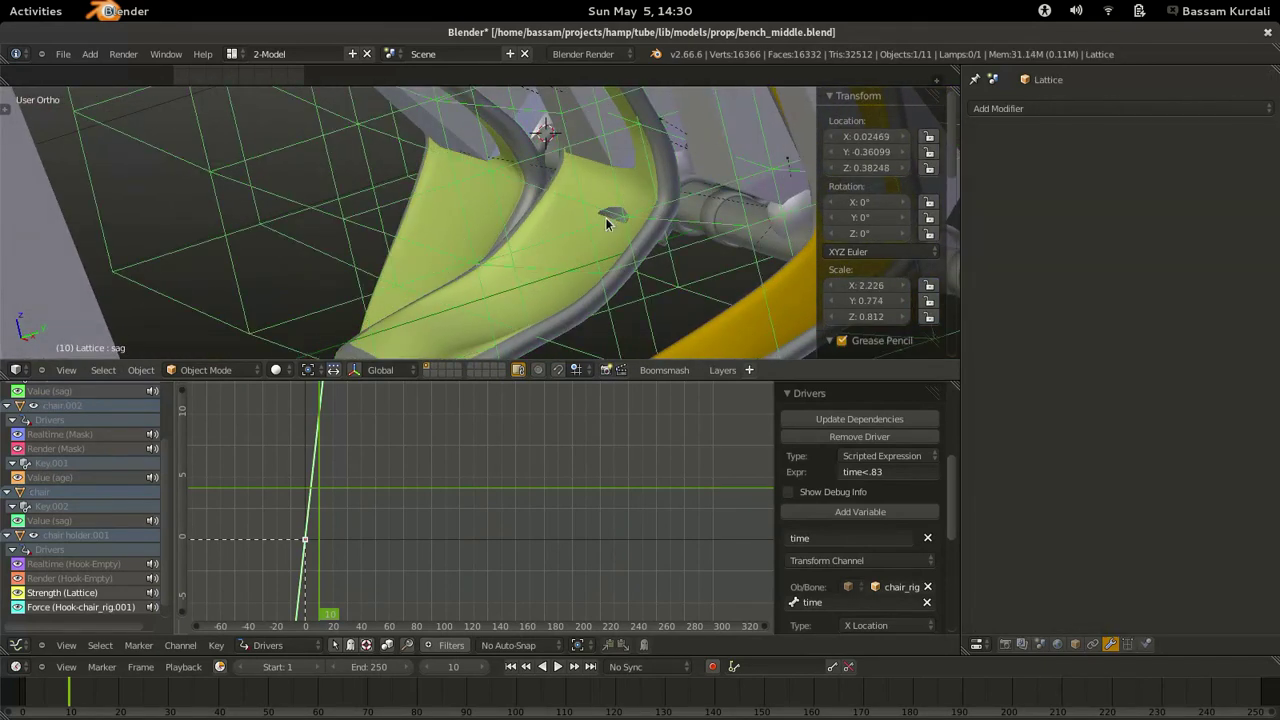
{"action": "right_click", "coordinate": [610, 220]}
{"action": "middle_click_drag", "start_coordinate": [548, 236], "coordinate": [573, 246]}
{"action": "key", "text": "Tab"}
{"action": "key", "text": "Tab"}
{"action": "right_click", "coordinate": [668, 283]}
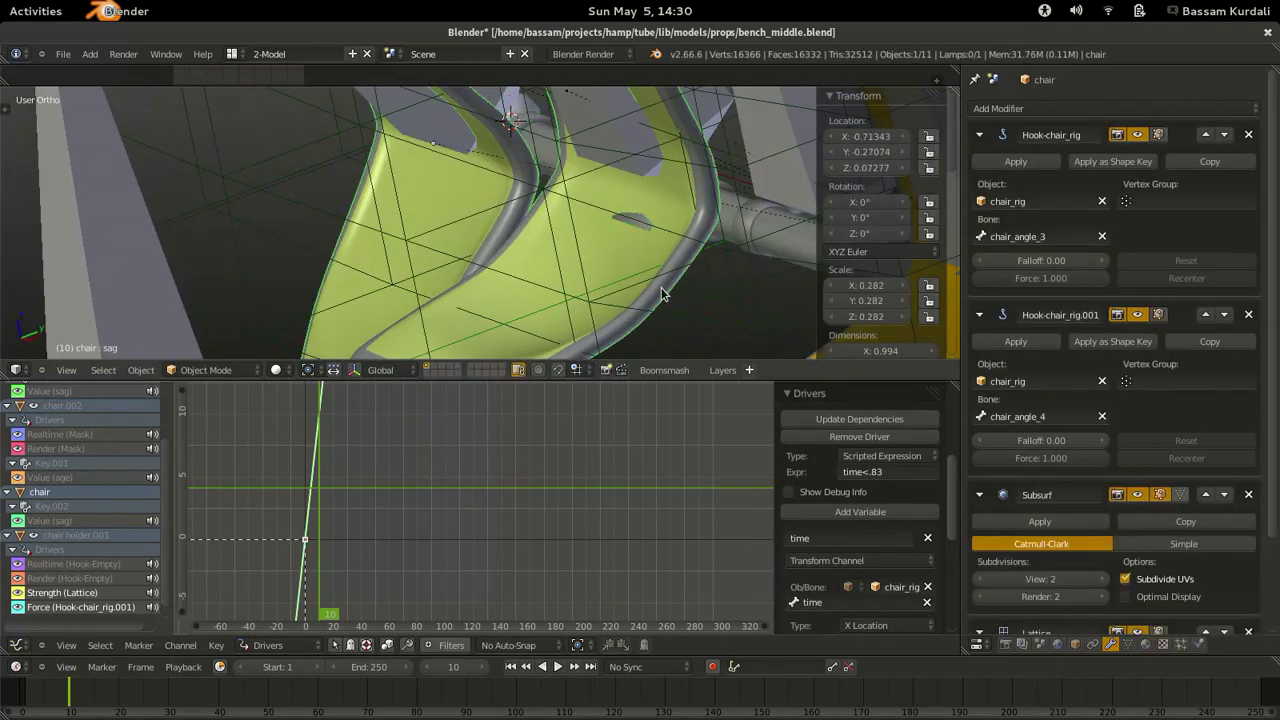
{"action": "key", "text": "Tab"}
Enable edit-mode display of the chair's Hook-chair_rig and Hook-chair_rig.001 modifiers, and turn on the Subsurf modifier's editing-cage display.
{"action": "middle_click_drag", "start_coordinate": [605, 235], "coordinate": [564, 234]}
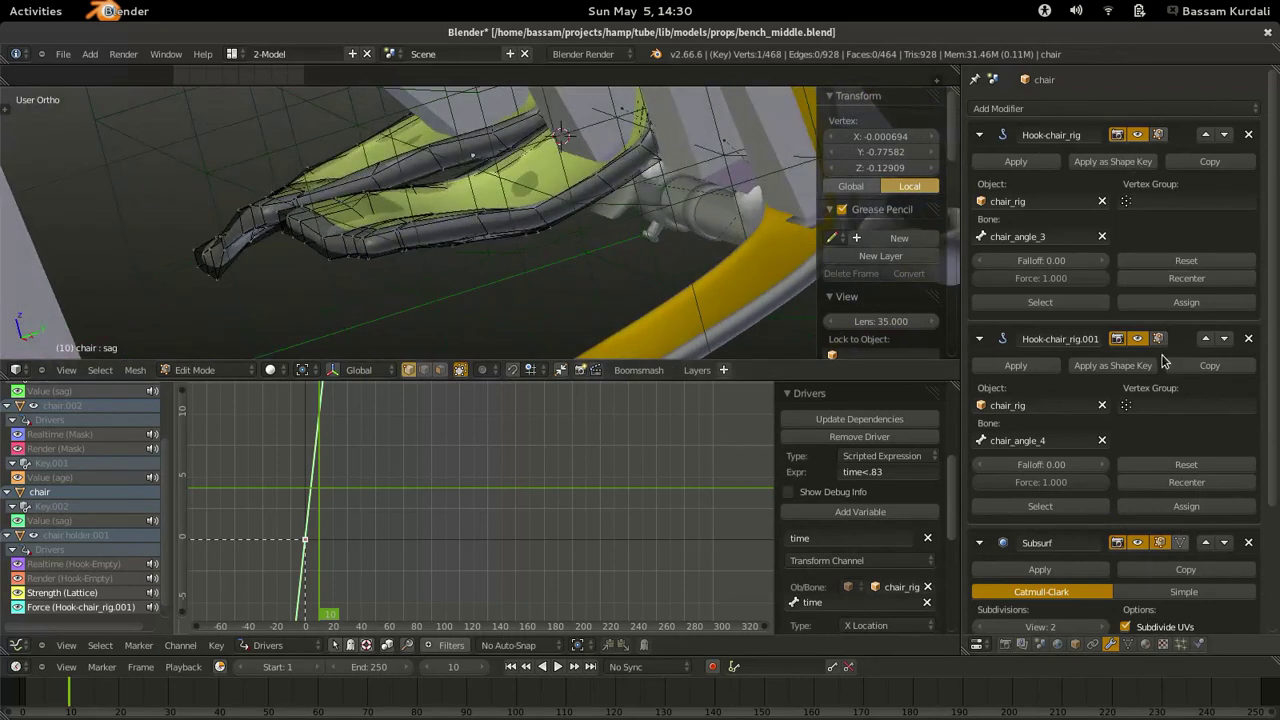
{"action": "left_click", "coordinate": [1159, 134]}
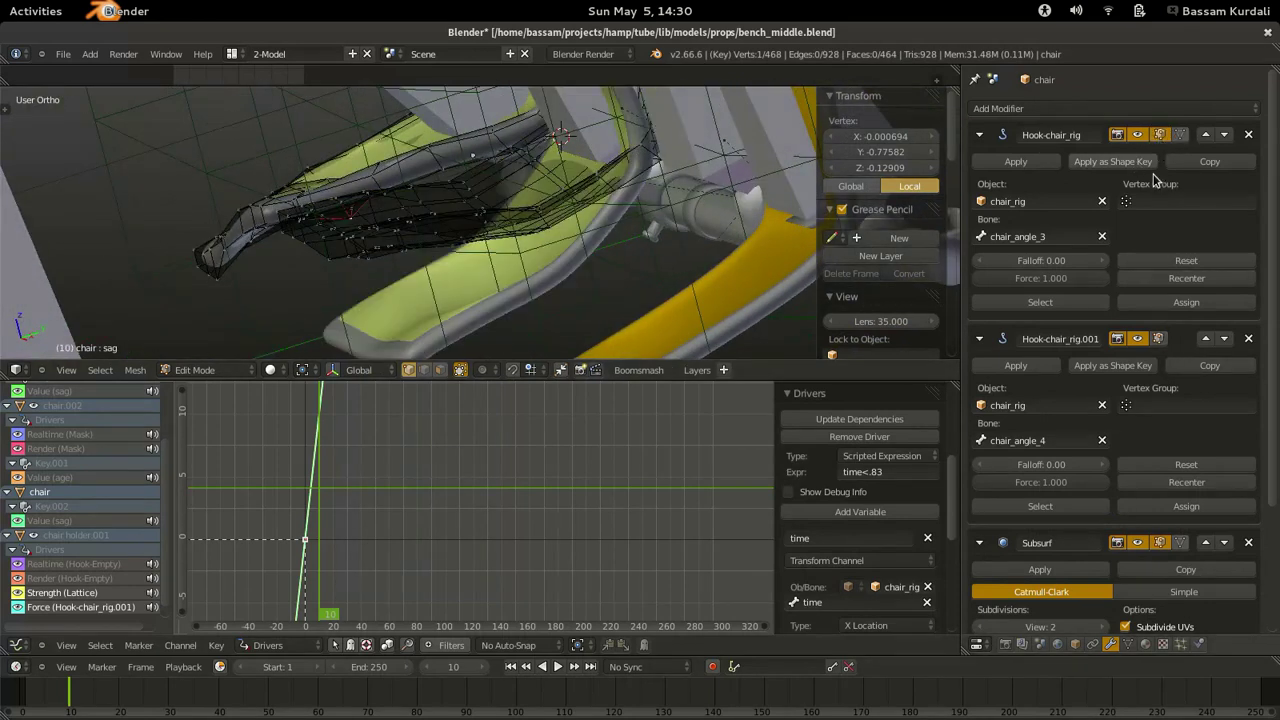
{"action": "left_click", "coordinate": [1159, 339]}
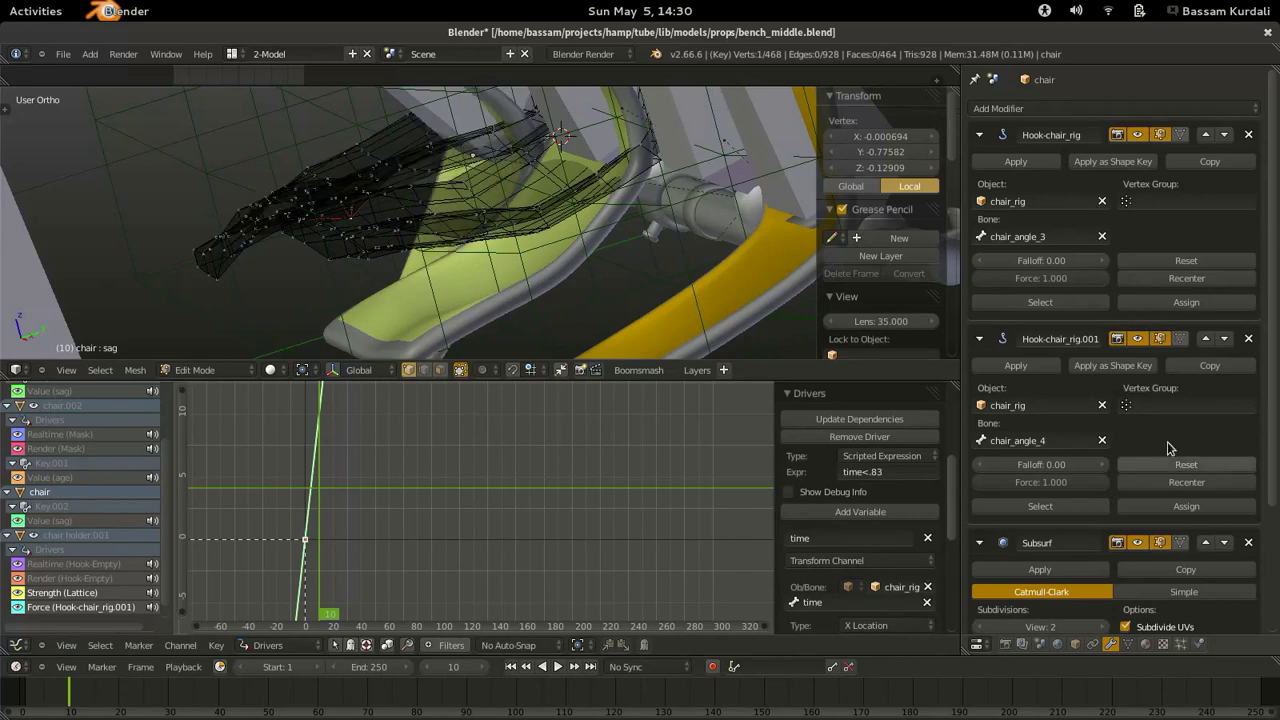
{"action": "left_click", "coordinate": [1181, 543]}
{"action": "mouse_move", "coordinate": [602, 208]}
{"action": "middle_mouse_down"}
{"action": "mouse_move", "coordinate": [530, 157]}
{"action": "mouse_move", "coordinate": [554, 151]}
{"action": "mouse_move", "coordinate": [509, 177]}
{"action": "mouse_move", "coordinate": [567, 174]}
{"action": "mouse_move", "coordinate": [564, 186]}
{"action": "middle_mouse_up"}
{"action": "key", "text": "z"}
{"action": "key", "text": "z"}
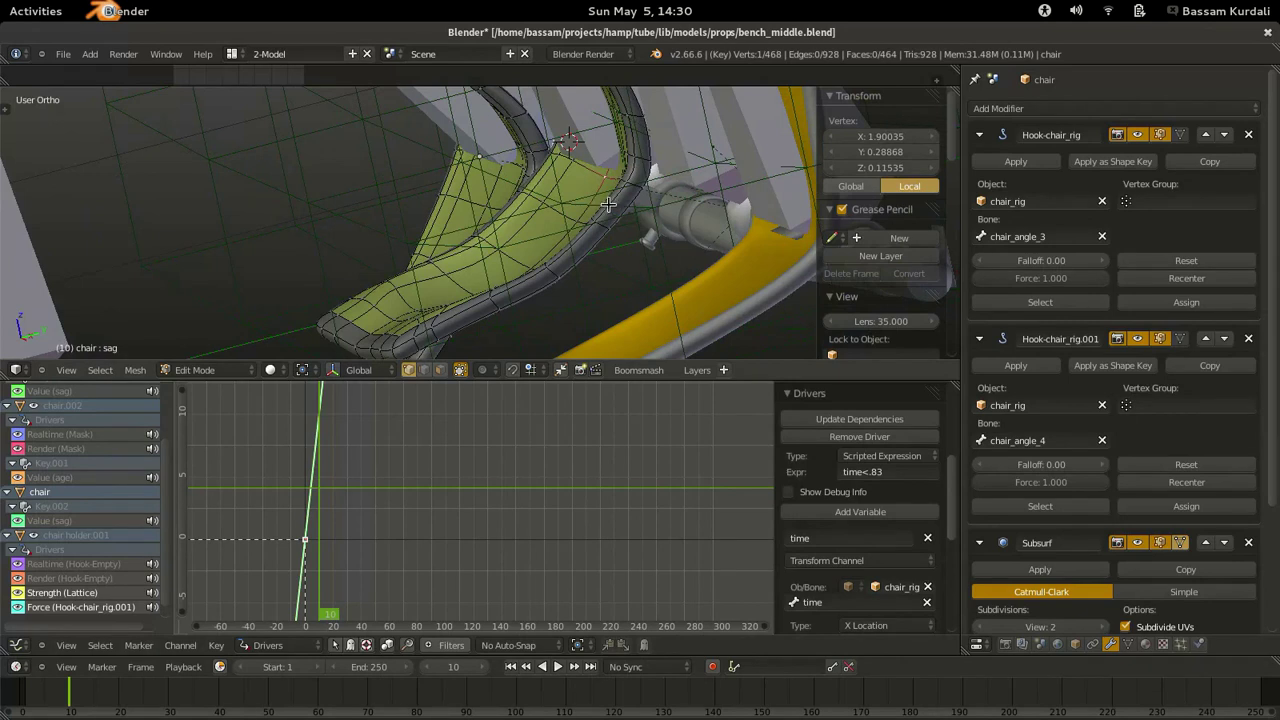
{"action": "key", "text": "g"}
{"action": "key", "text": "x"}
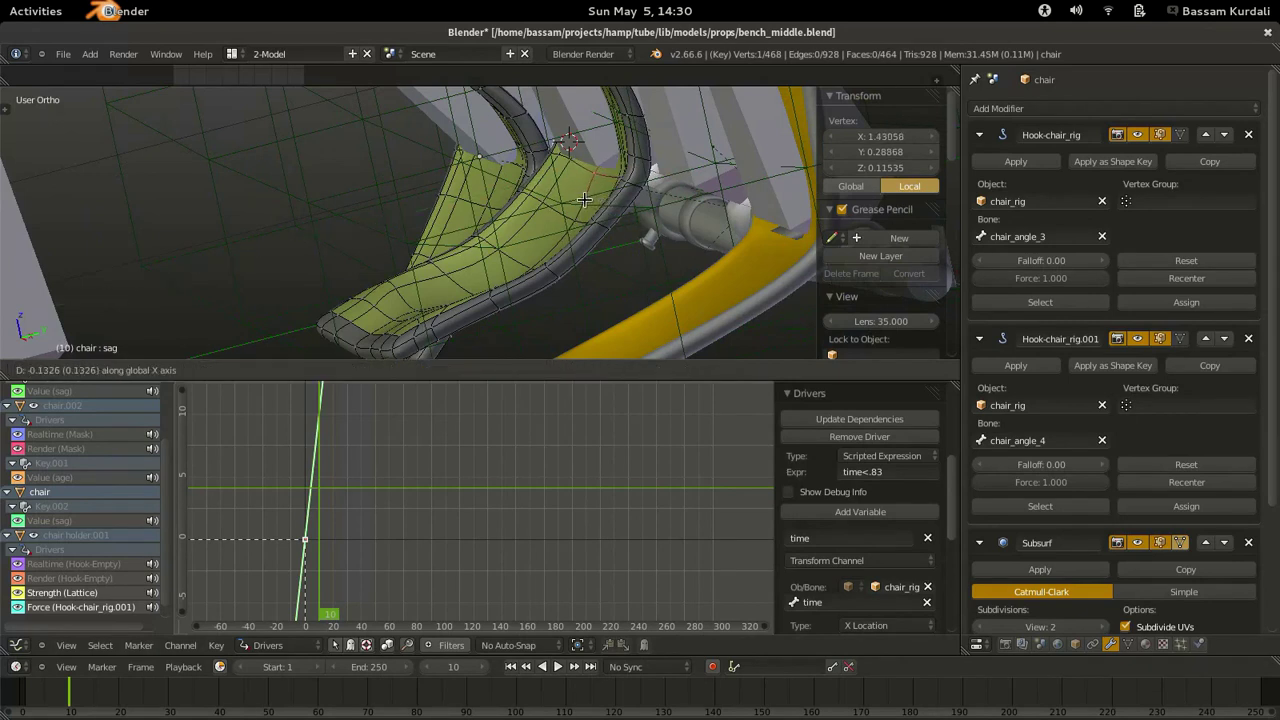
{"action": "left_click", "coordinate": [580, 203]}
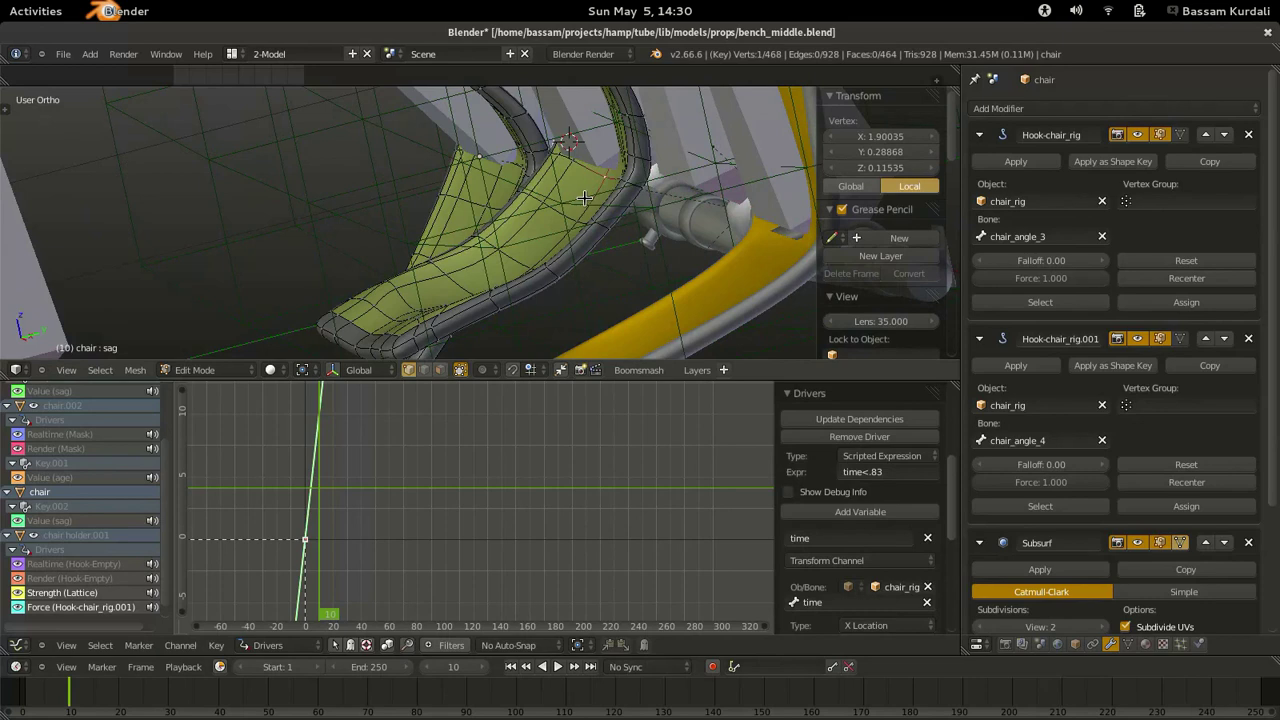
Reposition the selected seat vertex of the sagging chair freely and leave mesh editing.
{"action": "middle_click_drag", "start_coordinate": [652, 186], "coordinate": [545, 262]}
{"action": "key", "text": "g"}
{"action": "left_click", "coordinate": [578, 169]}
{"action": "key", "text": "Tab"}
Set the current frame to 129 and test-slide the time bone along global X without keeping the move.
{"action": "left_click_drag", "start_coordinate": [408, 450], "coordinate": [487, 450]}
{"action": "scroll", "coordinate": [425, 250], "scroll_direction": "down", "scroll_amount": 5}
{"action": "middle_click_drag", "start_coordinate": [423, 247], "coordinate": [429, 289]}
{"action": "right_click", "coordinate": [278, 212]}
{"action": "key", "text": "g"}
{"action": "key", "text": "x"}
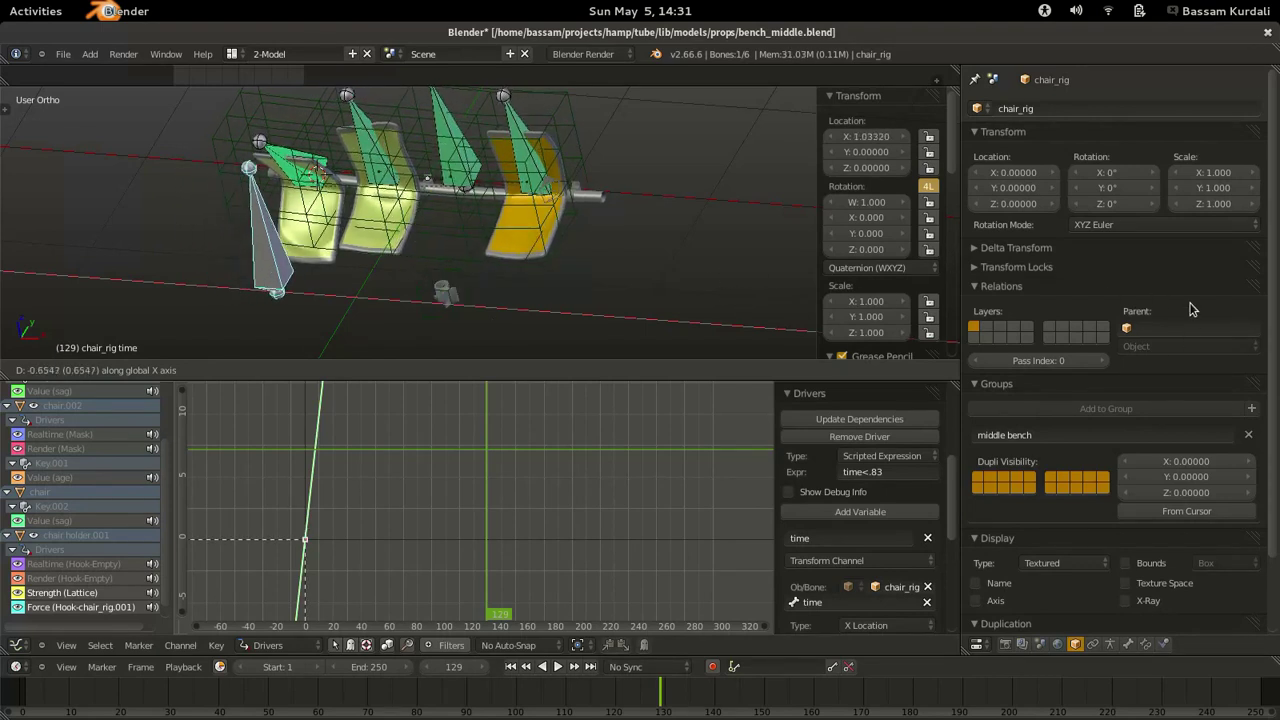
{"action": "right_click", "coordinate": [547, 267]}
Collapse the chair holder's three hook modifiers and add a Mask modifier to it.
{"action": "right_click", "coordinate": [443, 303]}
{"action": "right_click", "coordinate": [441, 302]}
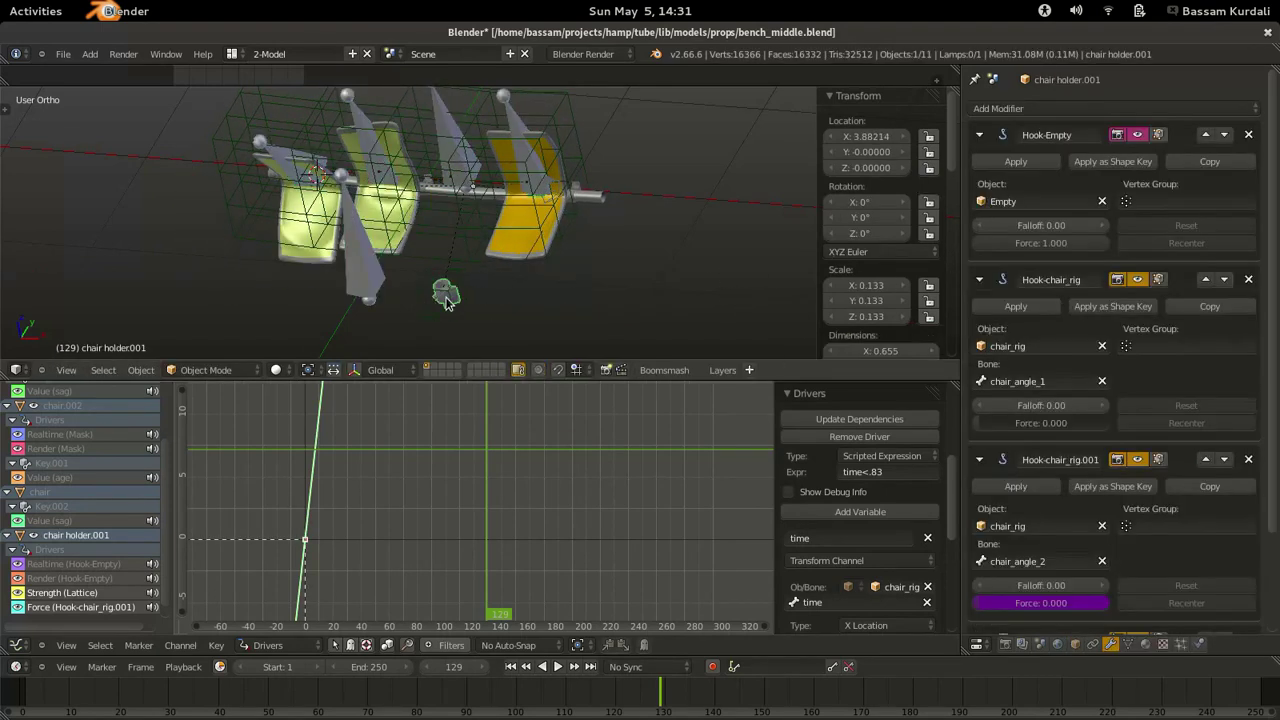
{"action": "left_click", "coordinate": [980, 135]}
{"action": "left_click", "coordinate": [981, 166]}
{"action": "left_click", "coordinate": [983, 197]}
{"action": "left_click", "coordinate": [1034, 107]}
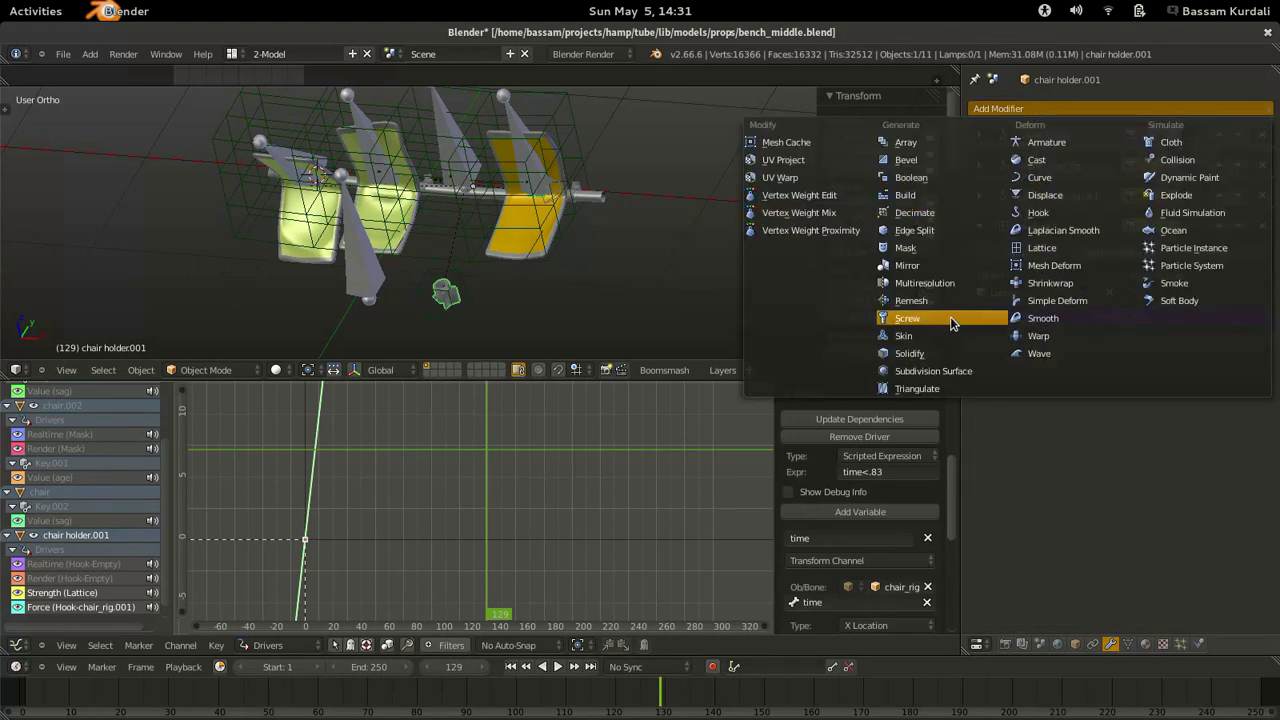
{"action": "left_click", "coordinate": [952, 252]}
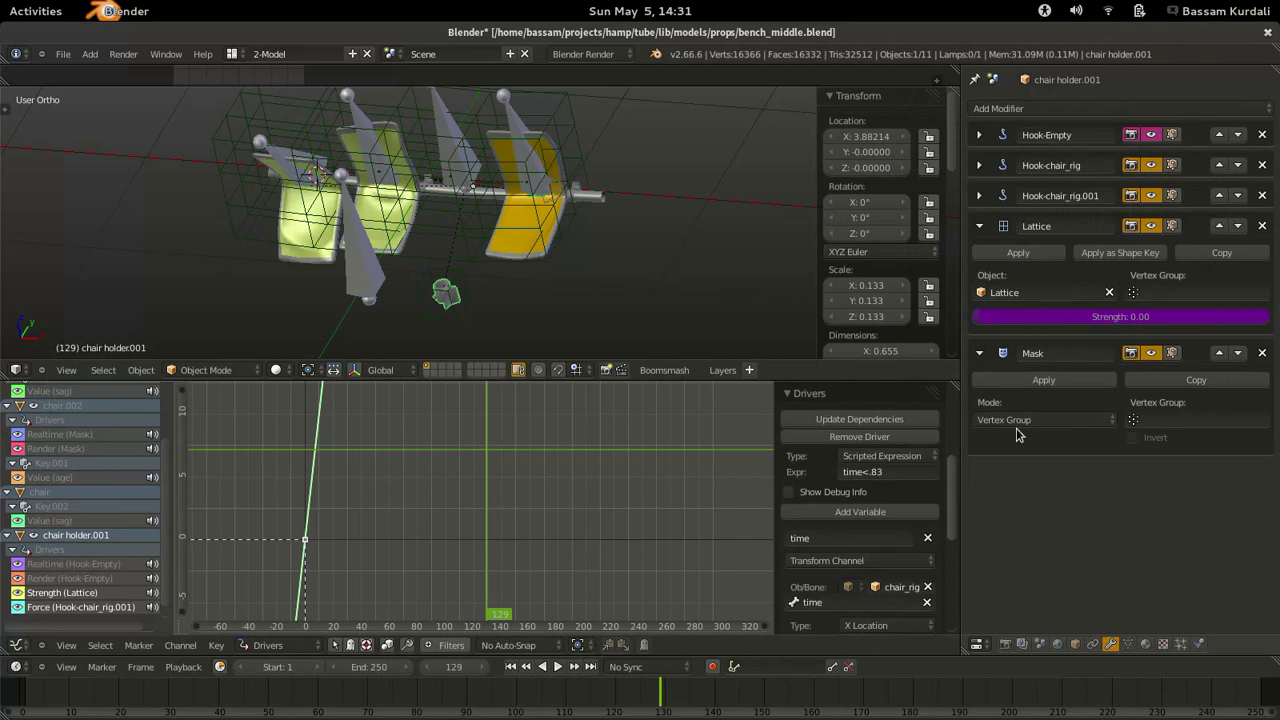
Paste the time driver onto the Mask modifier's viewport visibility with expression time<.86, and copy that driver onto its render visibility.
{"action": "right_click", "coordinate": [1148, 358]}
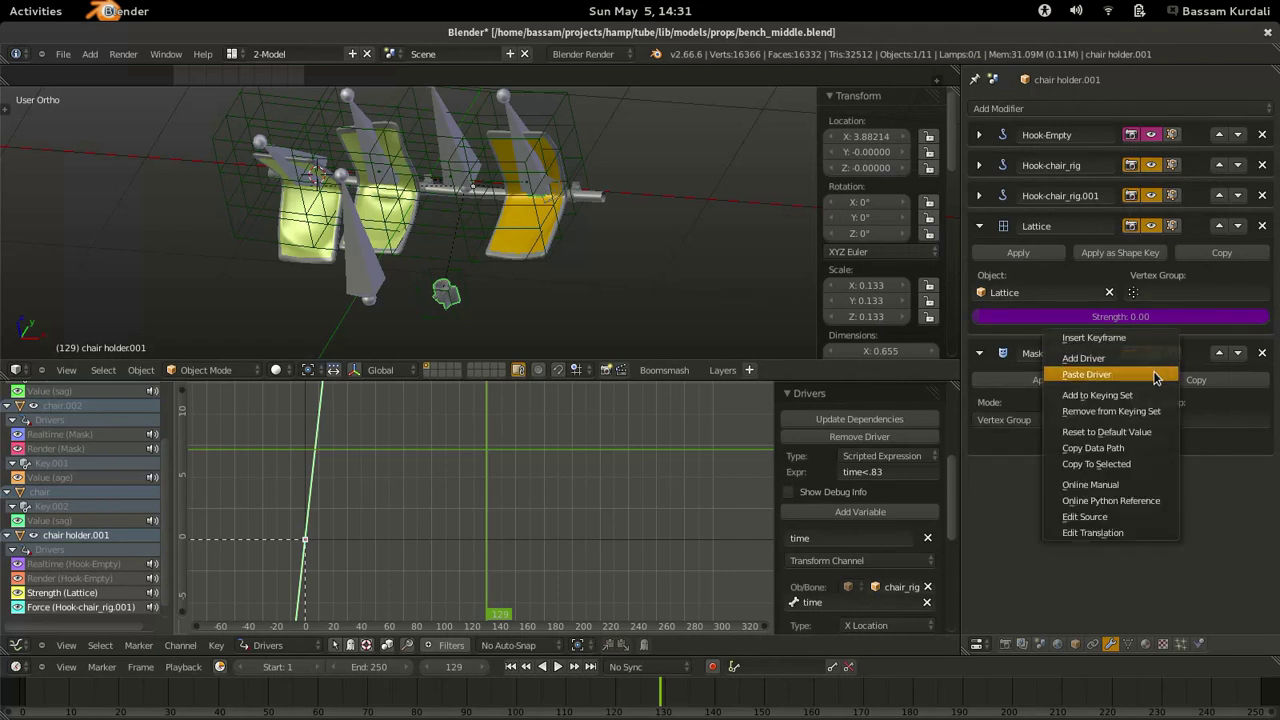
{"action": "left_click", "coordinate": [1152, 375]}
{"action": "middle_click_drag", "start_coordinate": [120, 546], "coordinate": [63, 561]}
{"action": "left_click", "coordinate": [68, 595]}
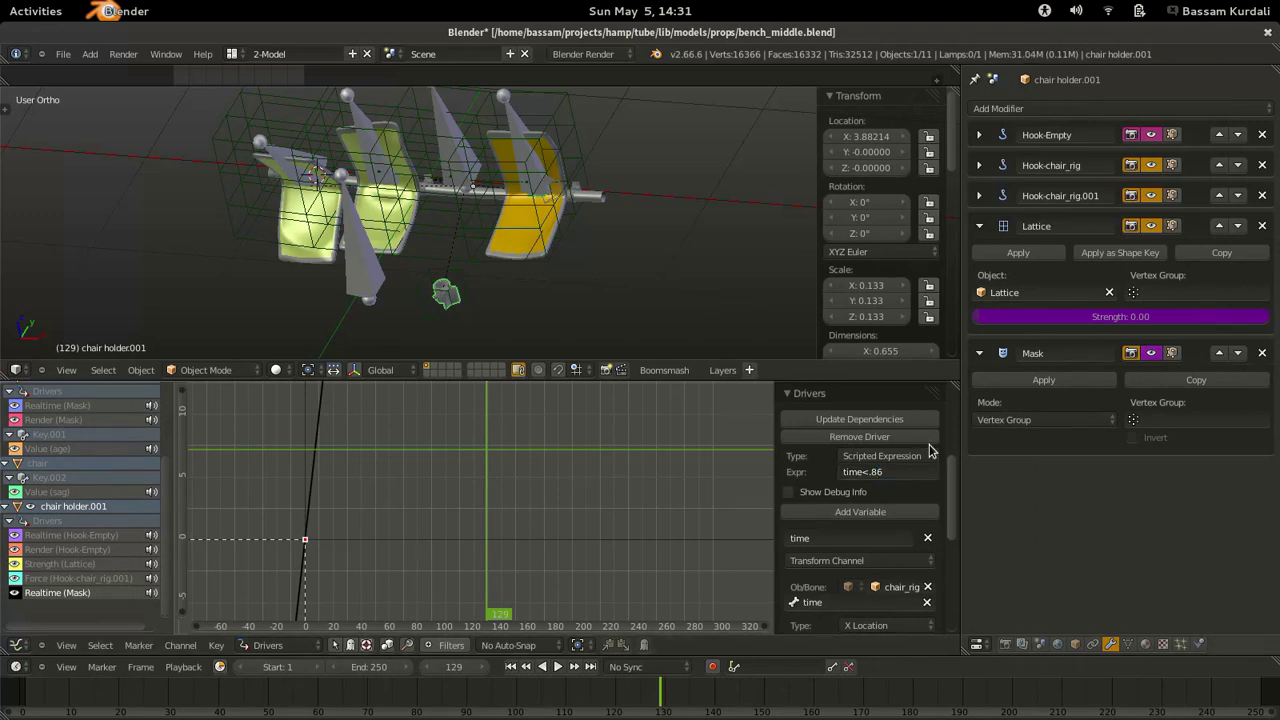
{"action": "right_click", "coordinate": [1148, 354]}
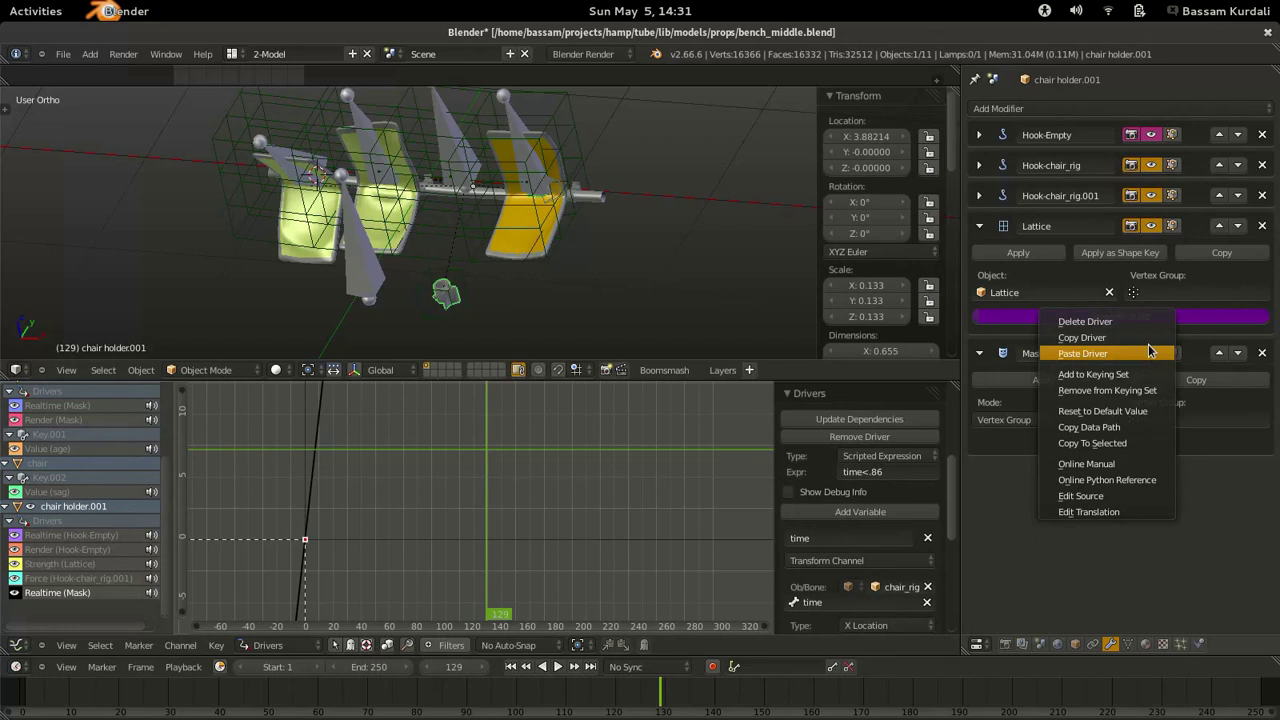
{"action": "left_click", "coordinate": [1150, 337]}
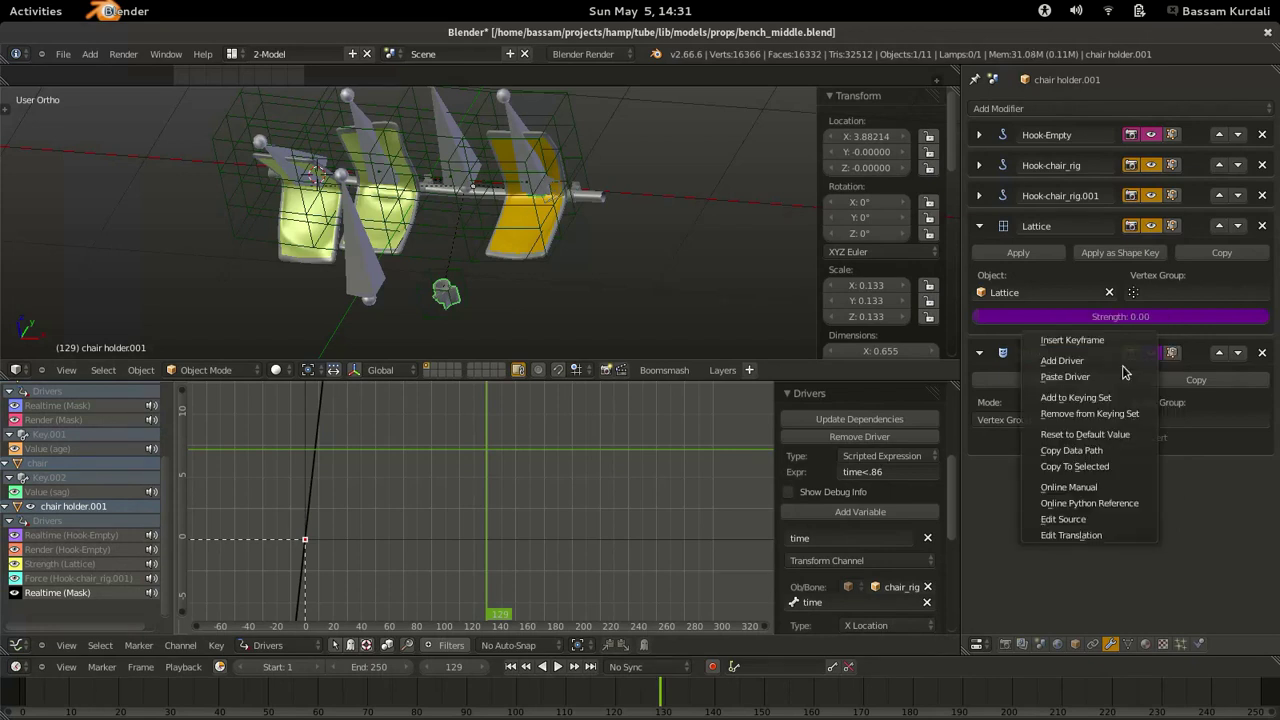
{"action": "left_click", "coordinate": [1134, 358]}
Set the current frame to 74 and slide the time bone along global X to about 0.65 to test the Mask drivers.
{"action": "left_click", "coordinate": [477, 473]}
{"action": "left_click_drag", "start_coordinate": [477, 473], "coordinate": [408, 489]}
{"action": "right_click", "coordinate": [358, 292]}
{"action": "key", "text": "g"}
{"action": "key", "text": "x"}
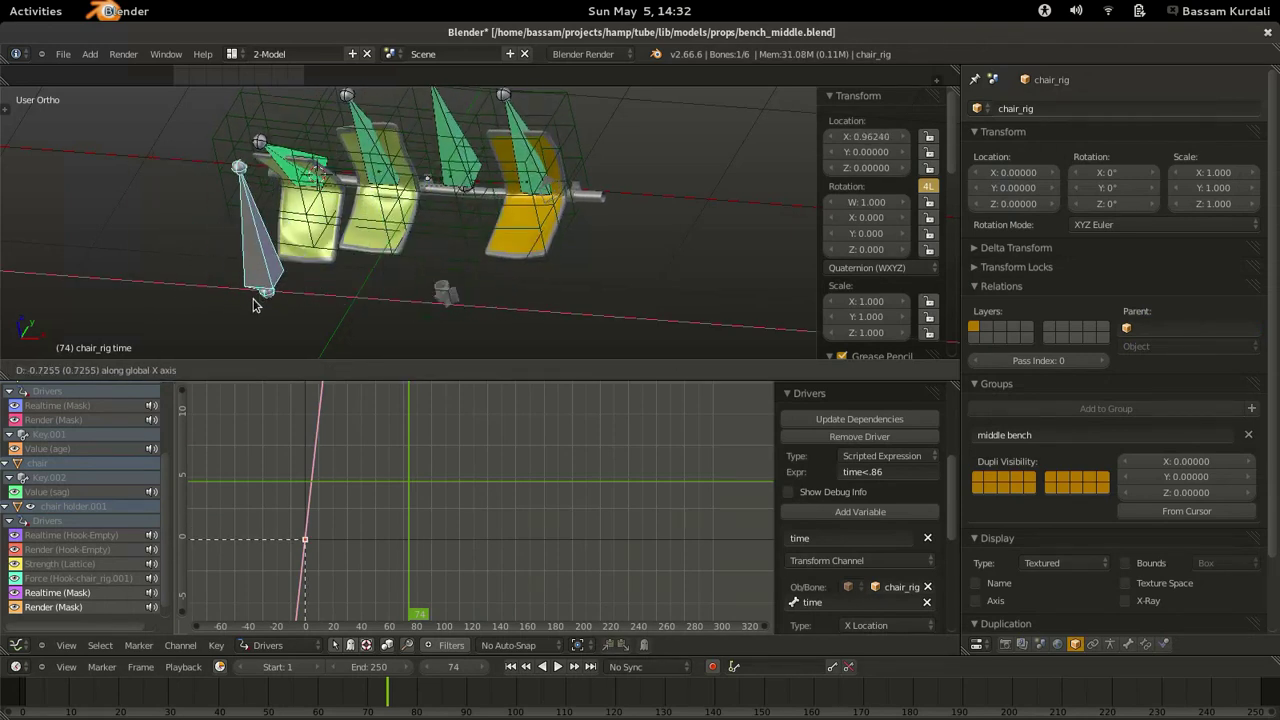
{"action": "left_click", "coordinate": [205, 296]}
View the bench from the front, slide the time bone along global X to check the holder's fall, and select the chair holder.
{"action": "middle_click_drag", "start_coordinate": [205, 296], "coordinate": [428, 156]}
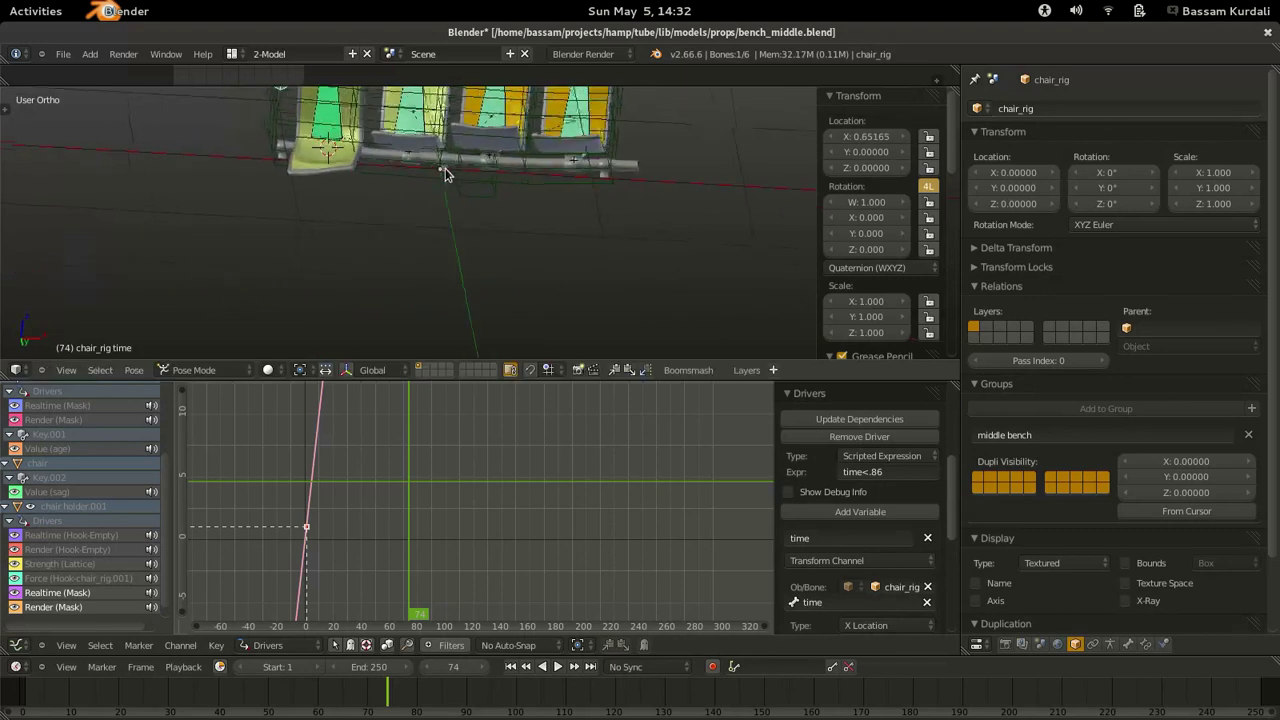
{"action": "key", "text": "g"}
{"action": "key", "text": "x"}
{"action": "left_click", "coordinate": [524, 201]}
{"action": "right_click", "coordinate": [486, 198]}
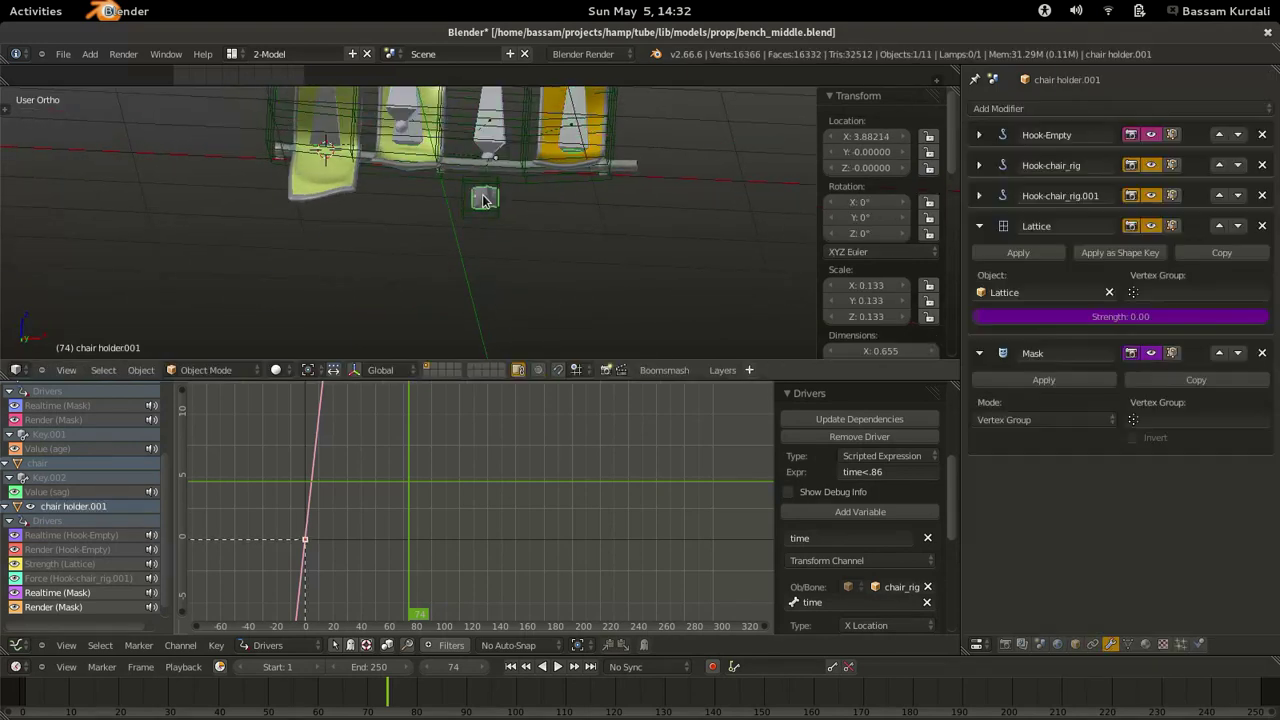
Assign the chair holder's selected mesh vertices to a new vertex group and return to Object Mode.
{"action": "middle_click_drag", "start_coordinate": [514, 205], "coordinate": [509, 232]}
{"action": "key", "text": "Tab"}
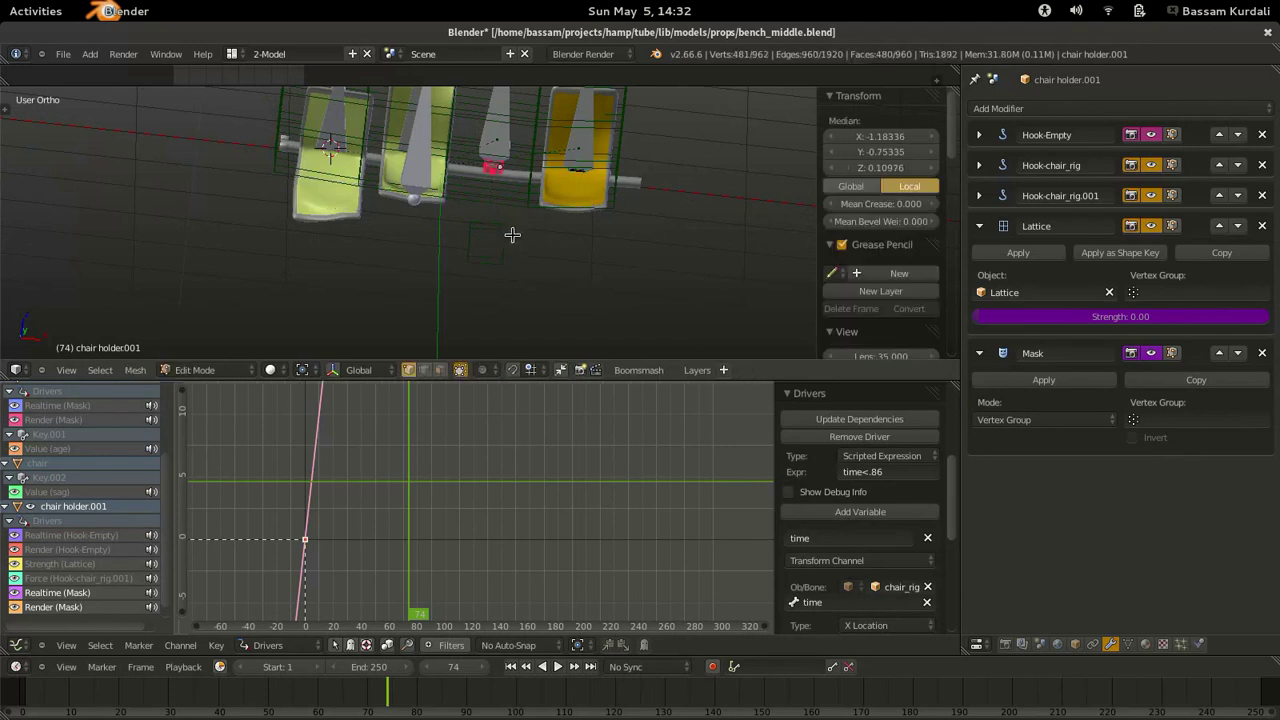
{"action": "key", "text": "ctrl+g"}
{"action": "left_click", "coordinate": [493, 220]}
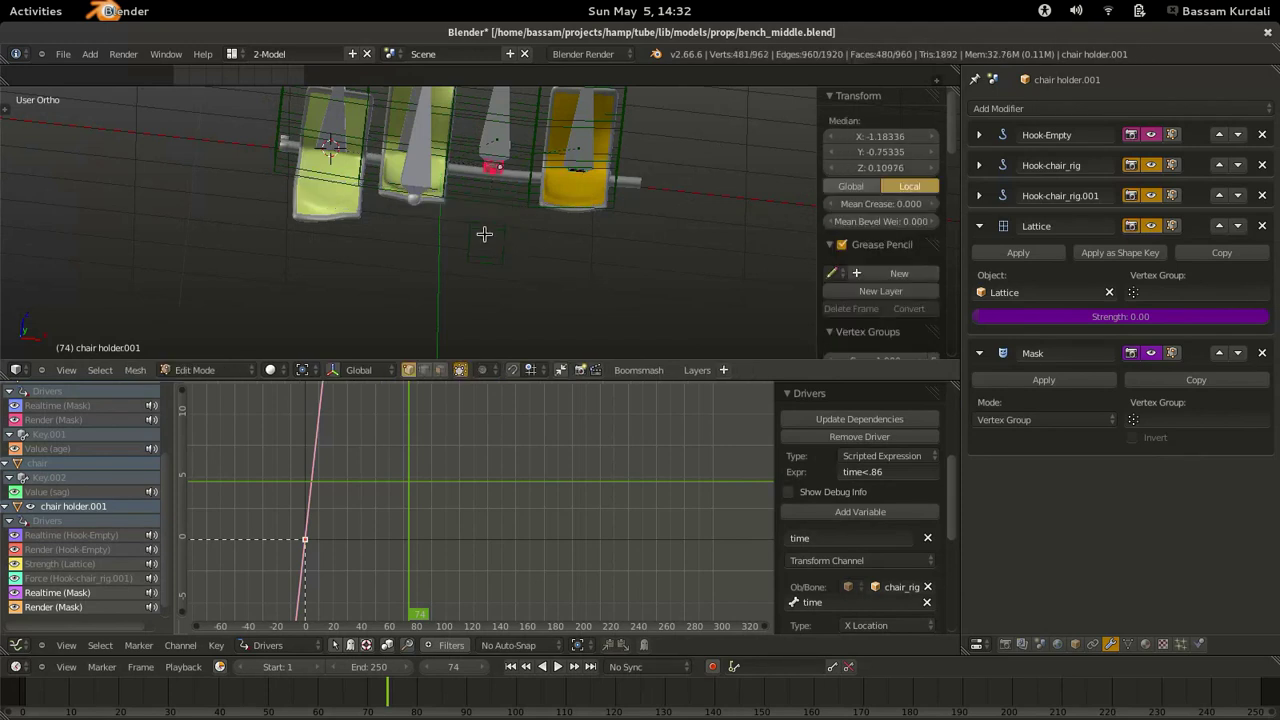
{"action": "key", "text": "Tab"}
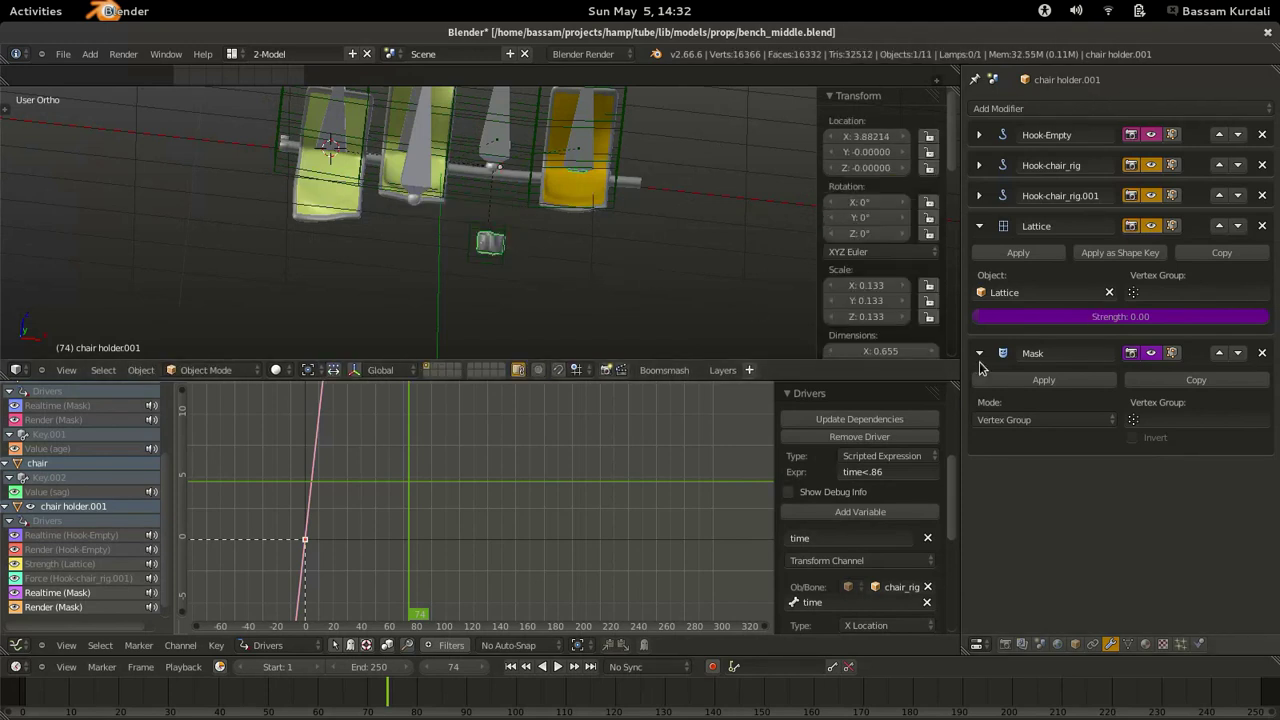
Rename the chair holder's new vertex group to hide and return to its modifier settings.
{"action": "left_click", "coordinate": [1128, 644]}
{"action": "left_click", "coordinate": [1134, 336]}
{"action": "type", "text": "hide"}
{"action": "key", "text": "Return"}
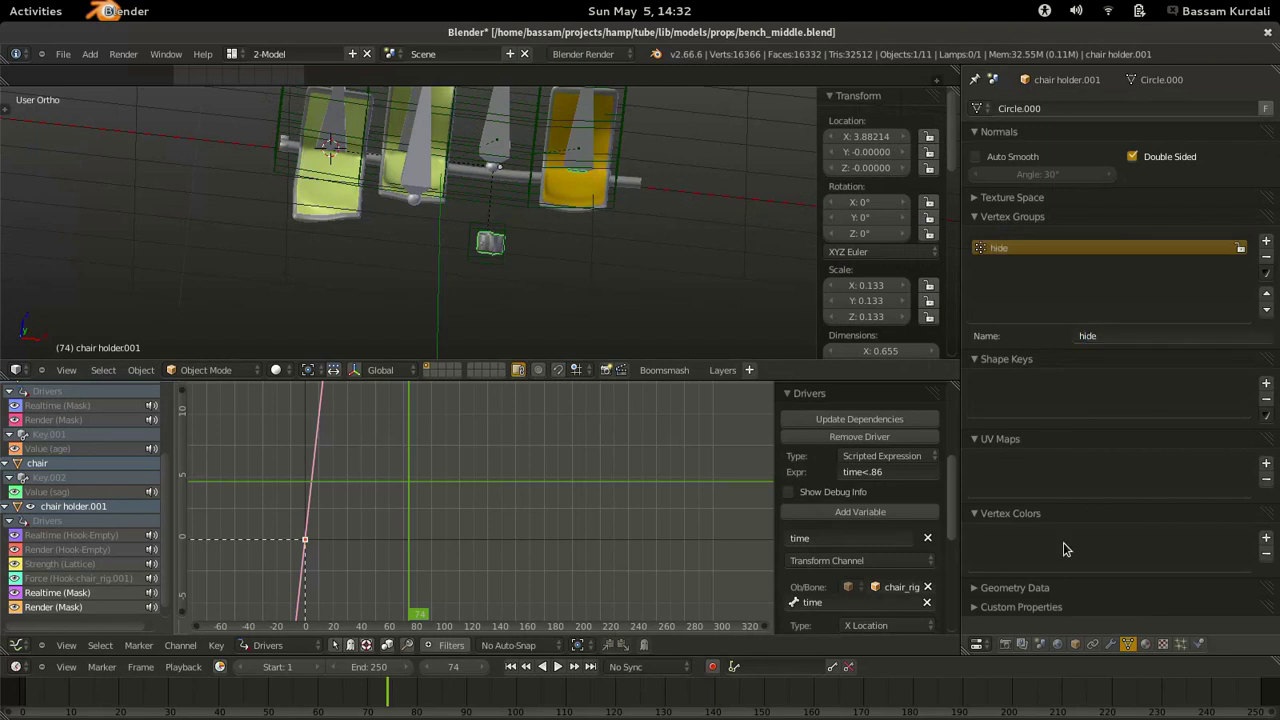
{"action": "left_click", "coordinate": [1110, 644]}
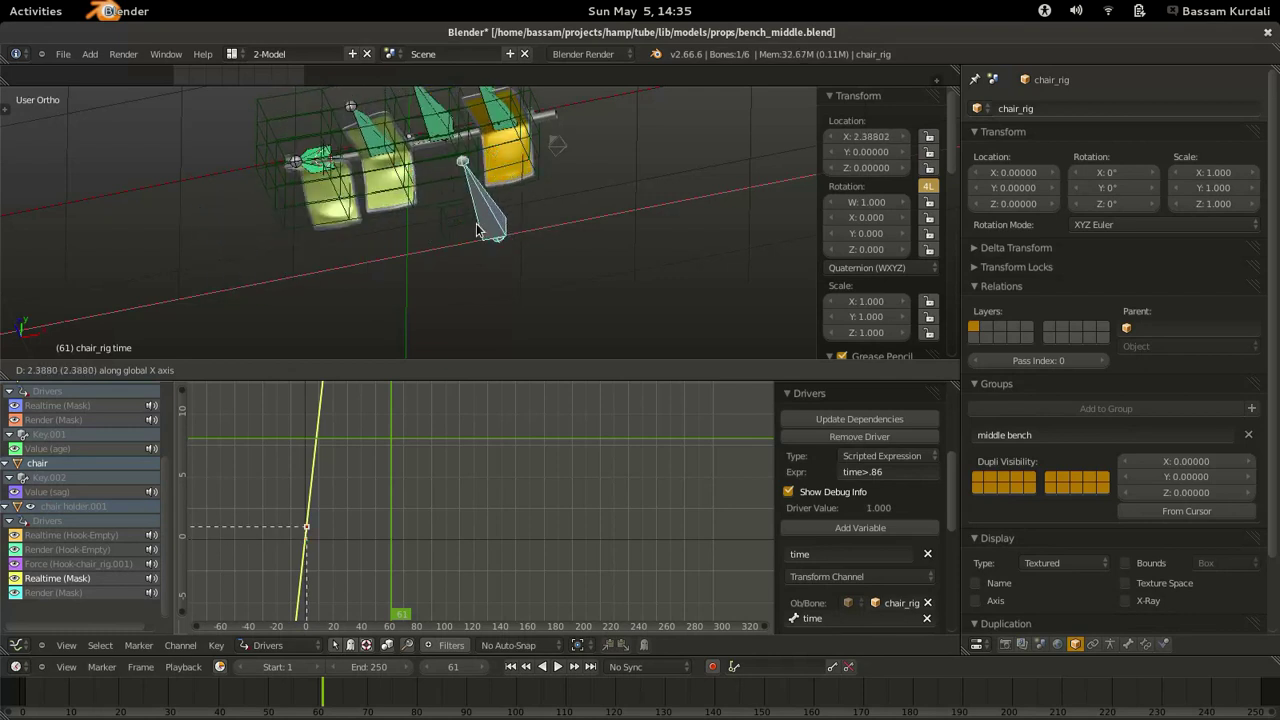
Slide the time bone along global X to about 0.298 and save bench_middle.blend.
{"action": "left_click", "coordinate": [285, 247]}
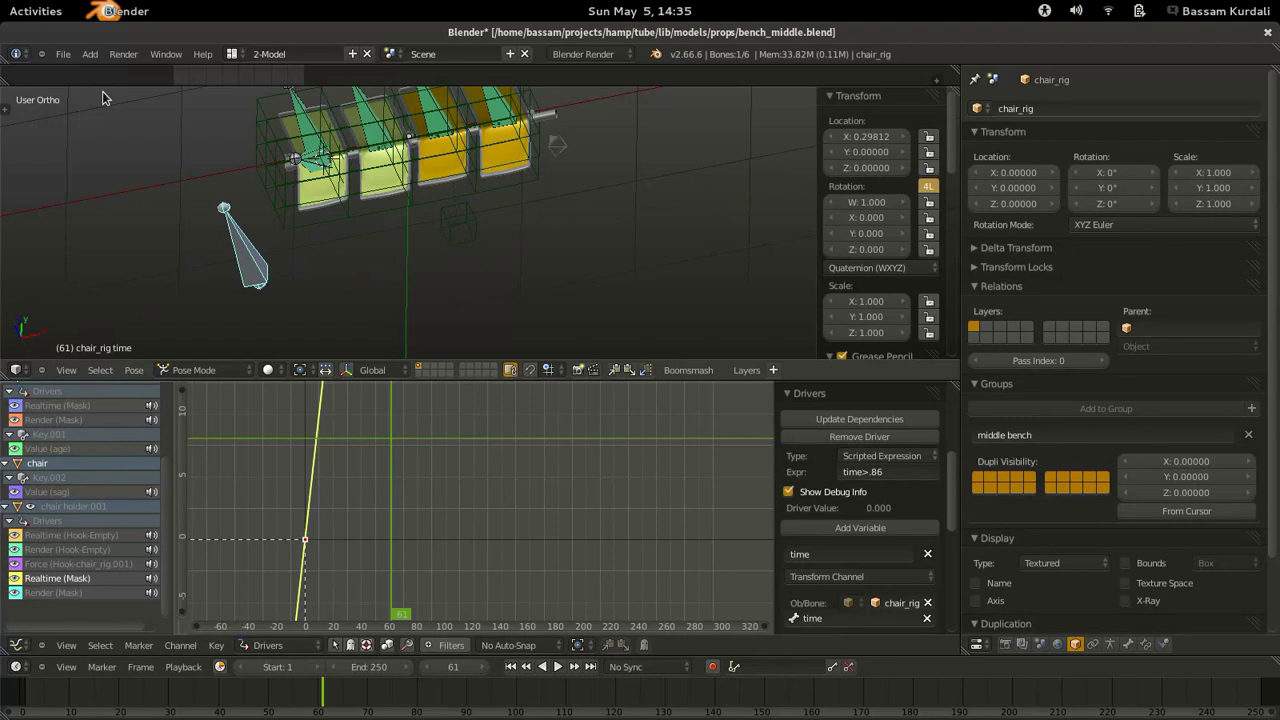
{"action": "left_click", "coordinate": [63, 54]}
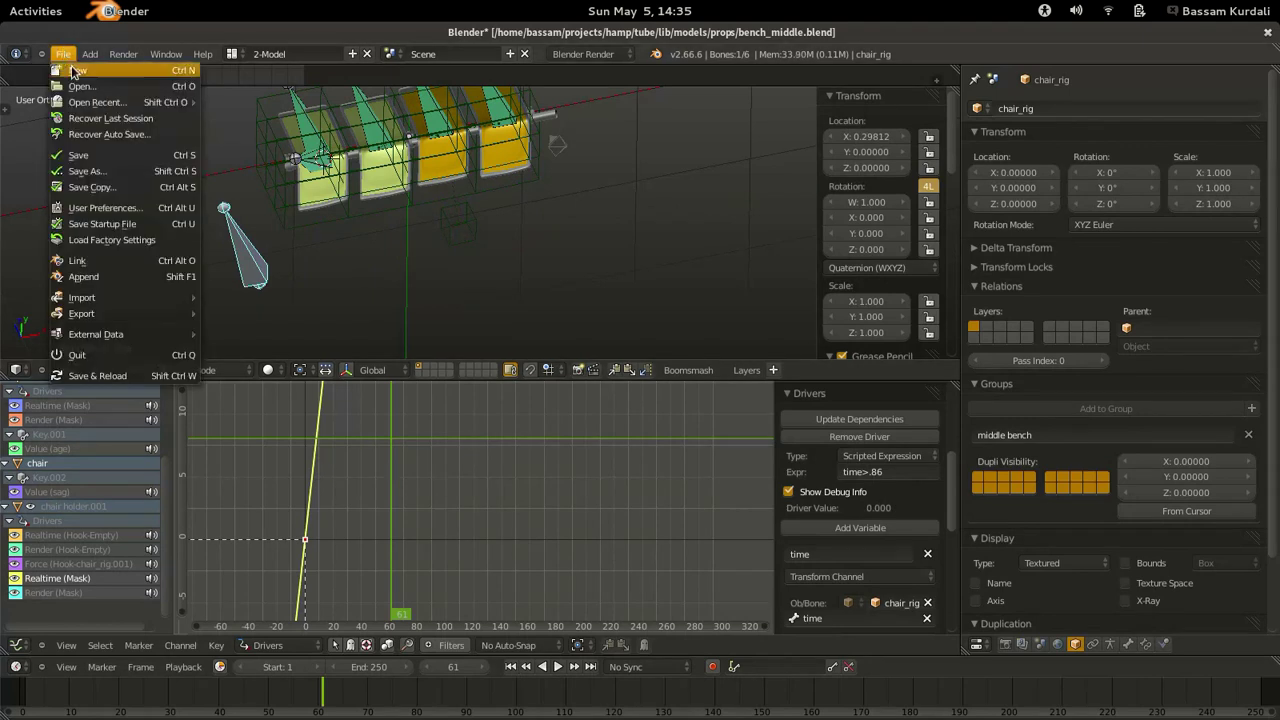
{"action": "left_click", "coordinate": [88, 155]}
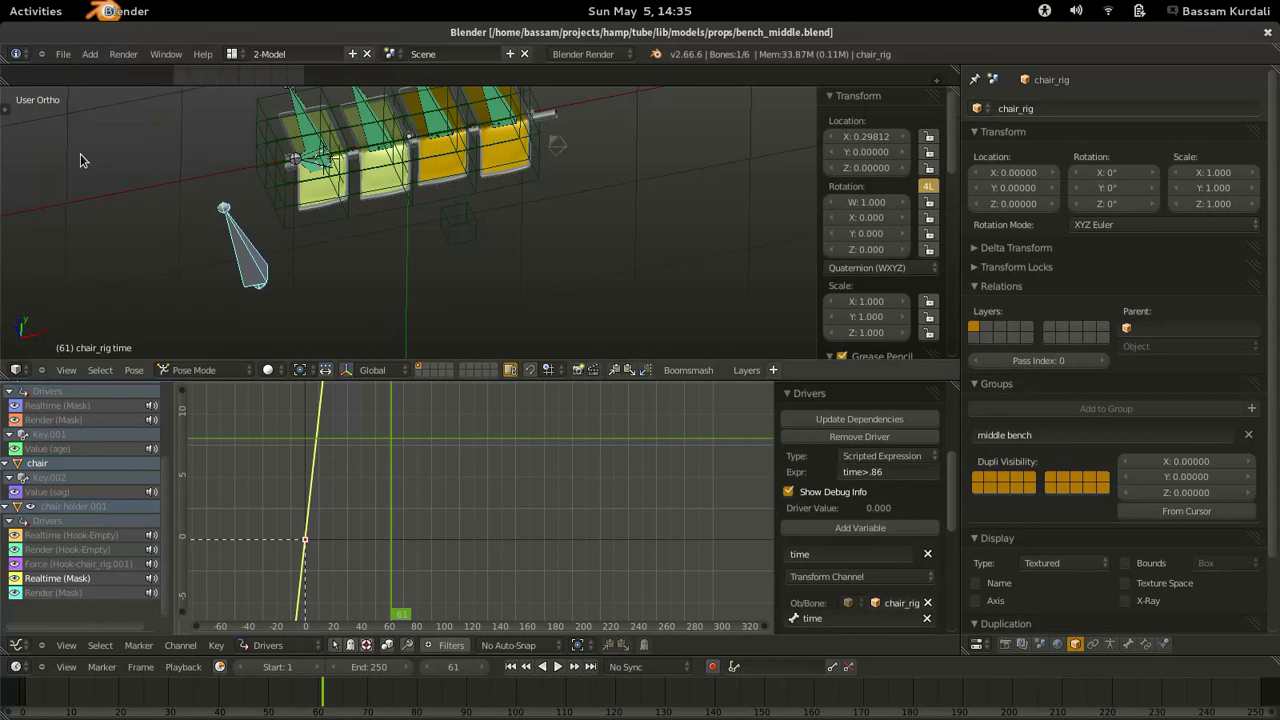